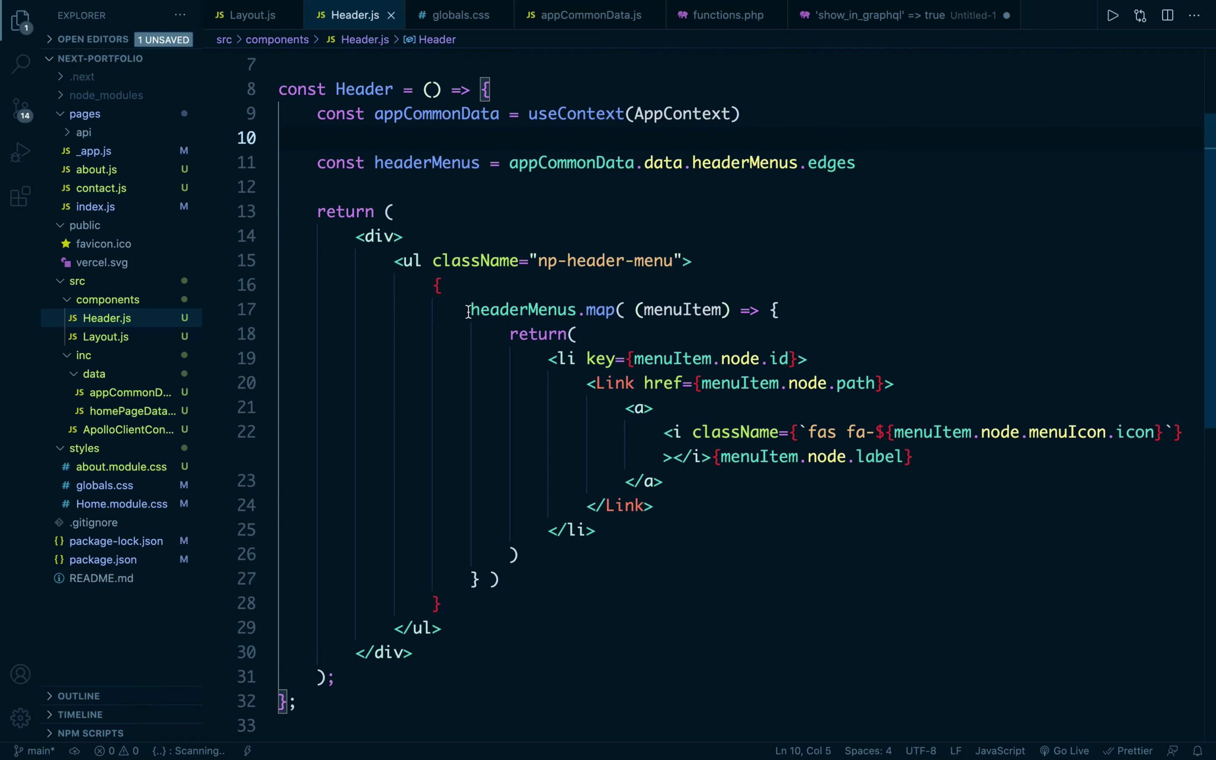
- Guard the menu loop in Header.js by inserting headerMenus && before headerMenus.map, and save the file
double_click(494, 311)
key("ctrl+c")
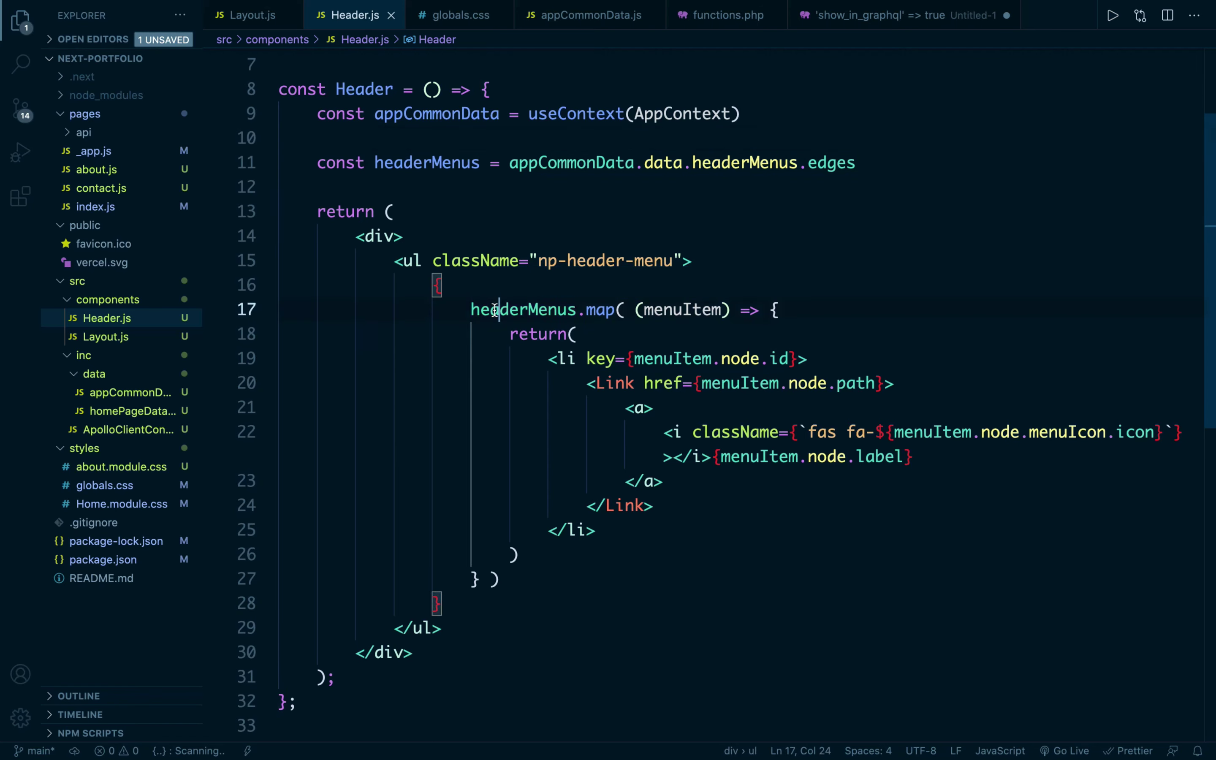
left_click(467, 310)
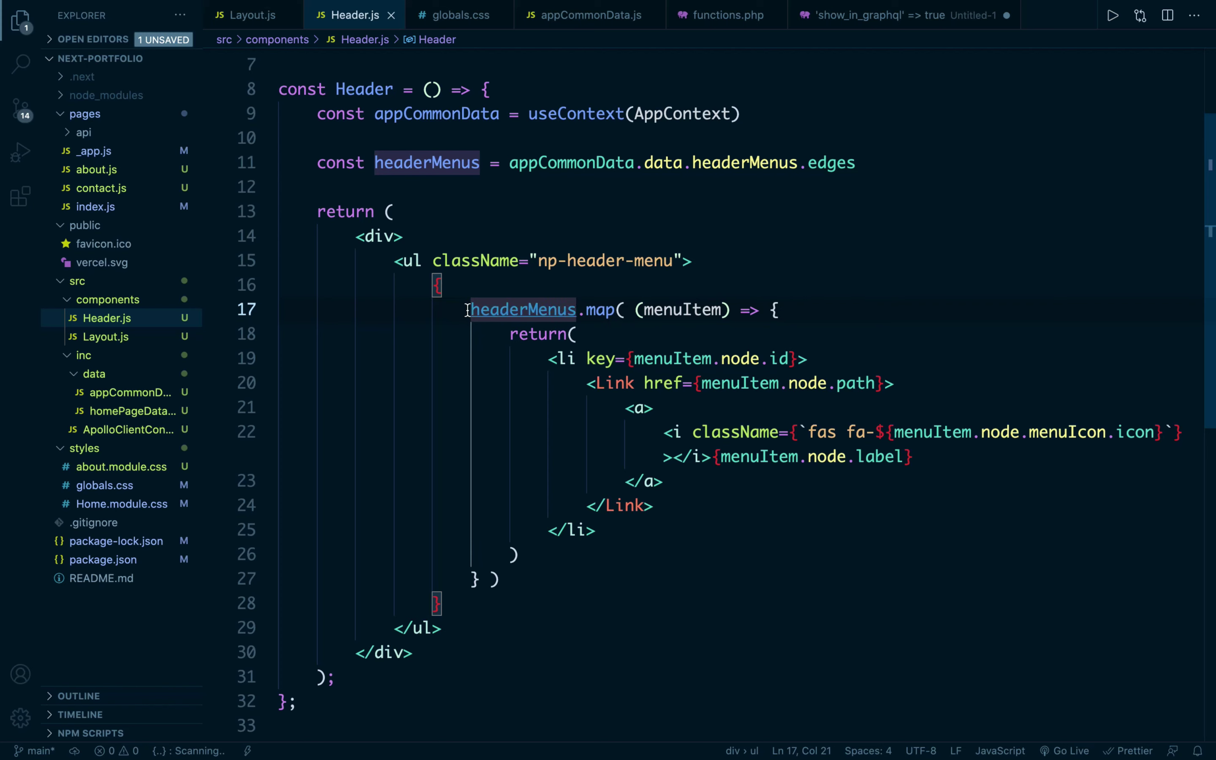
key("ctrl+v")
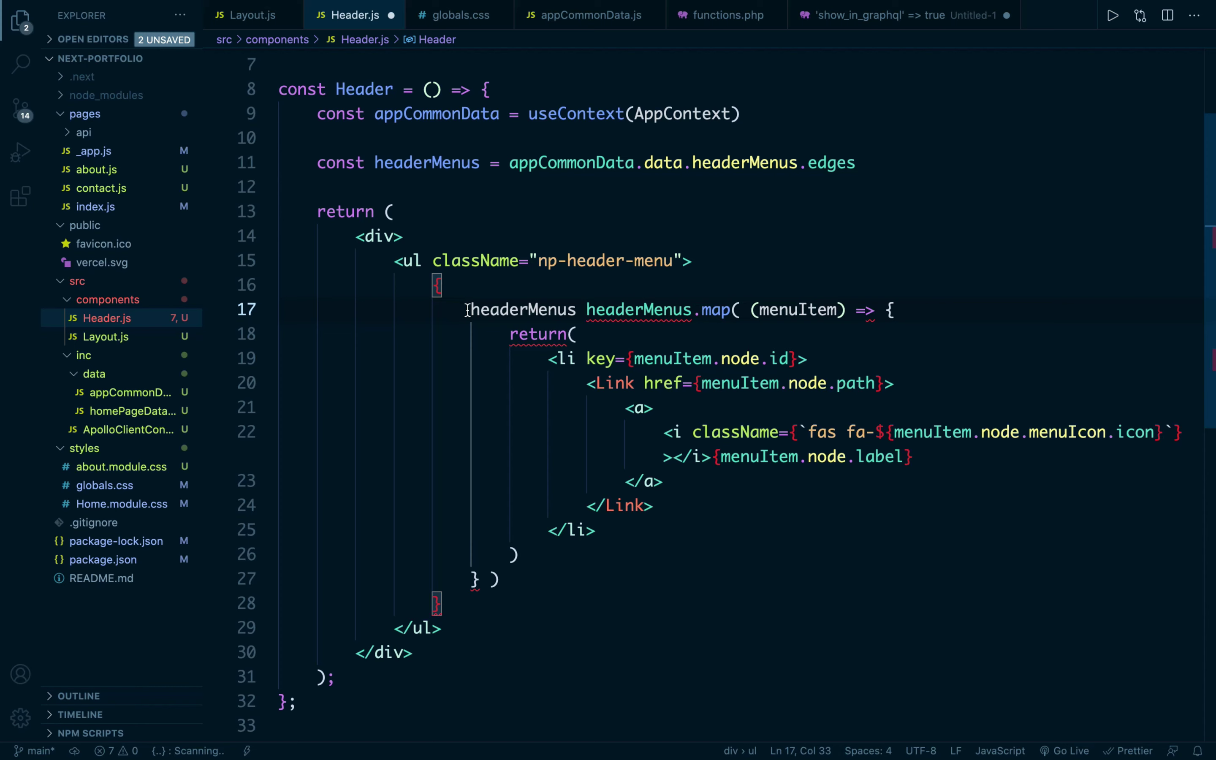
type("&&")
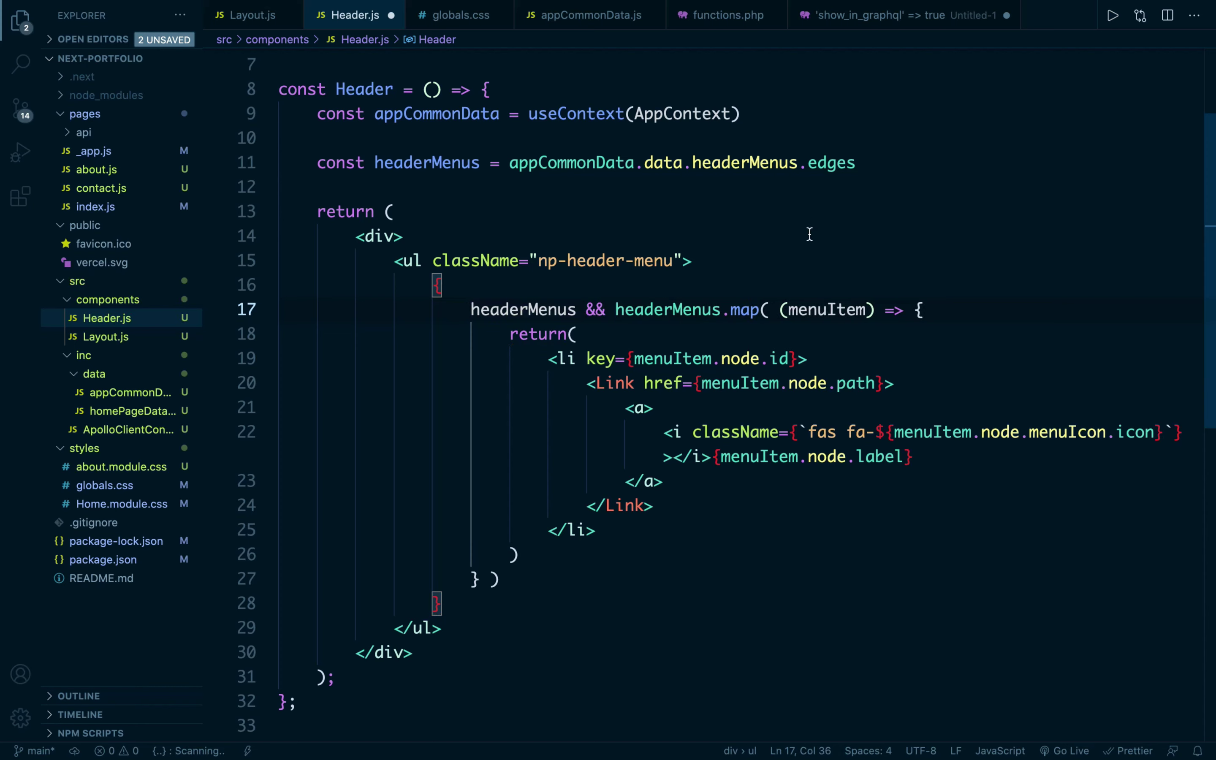
key("super+s")
- Switch to Chrome and reload localhost:3000 to check the header menu
key("super+Tab")
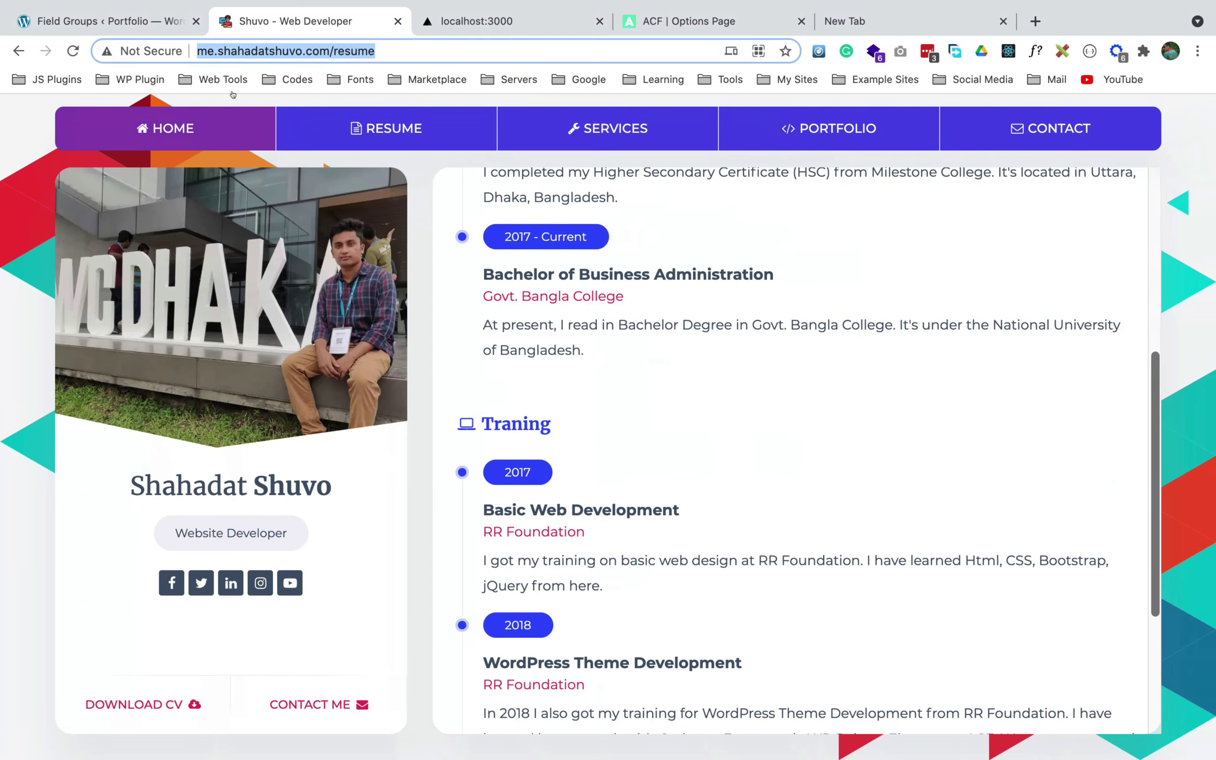
left_click(466, 22)
key("super+r")
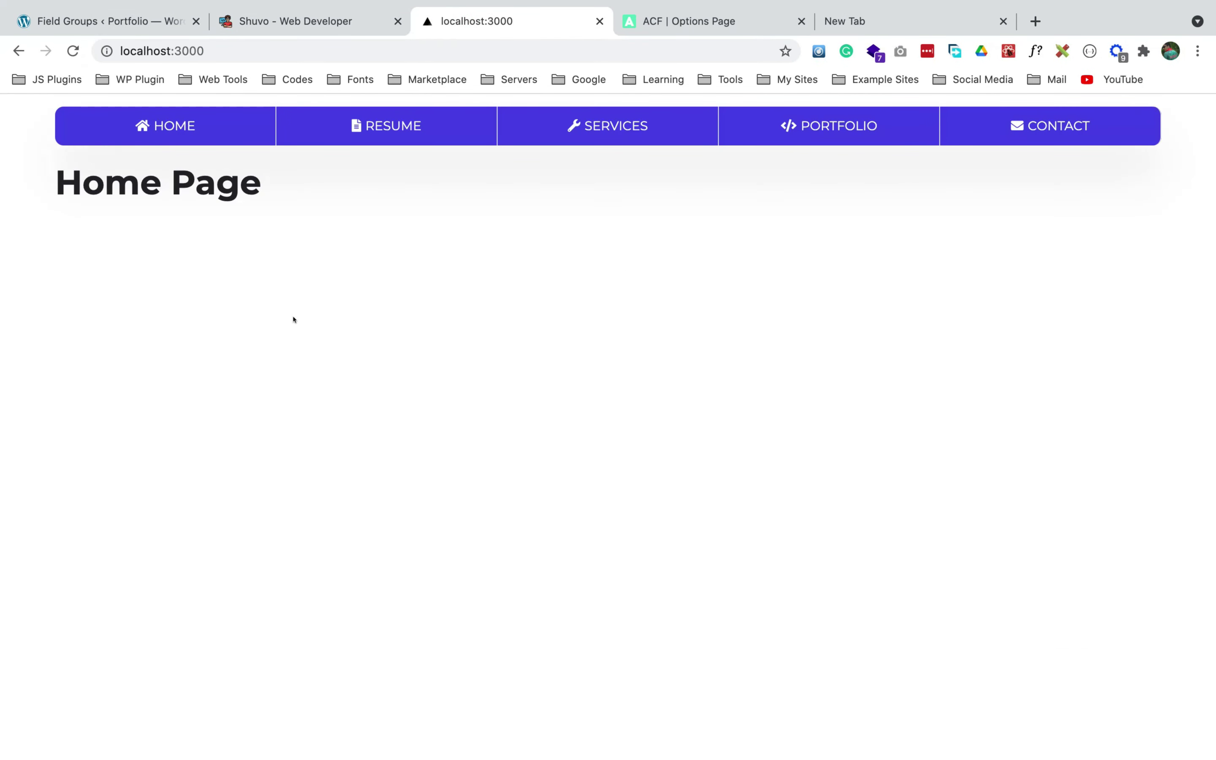
- Return to Visual Studio Code and remove the headerMenus && guard in front of headerMenus.map
key("super+Tab")
left_click_drag(471, 309, 613, 308)
key("BackSpace")
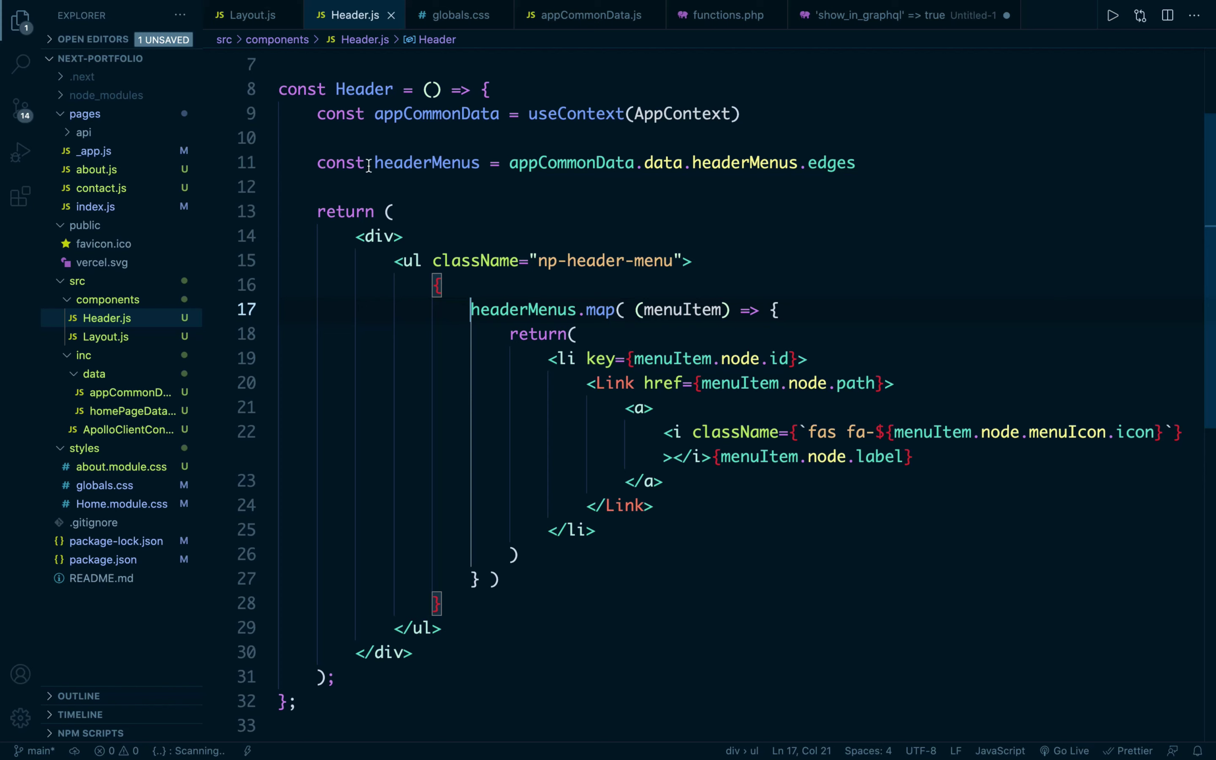
- Misspell edges as edge in the headerMenus constant, save Header.js and check the page in Chrome
mouse_move(430, 167)
left_click(872, 162)
key("BackSpace")
key("super+s")
key("ctrl+Right")
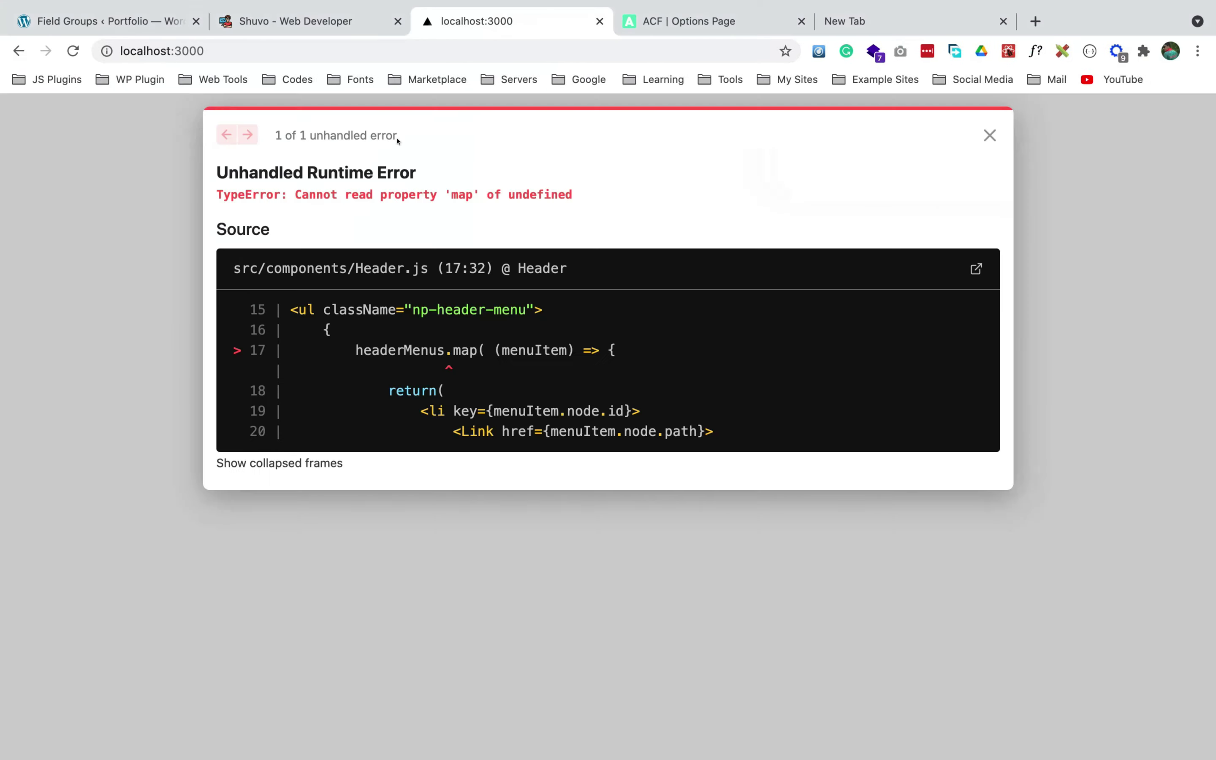
- Put the headerMenus && guard back before headerMenus.map in Header.js, save, and check localhost:3000 in Chrome
key("ctrl+Left")
left_click(468, 303)
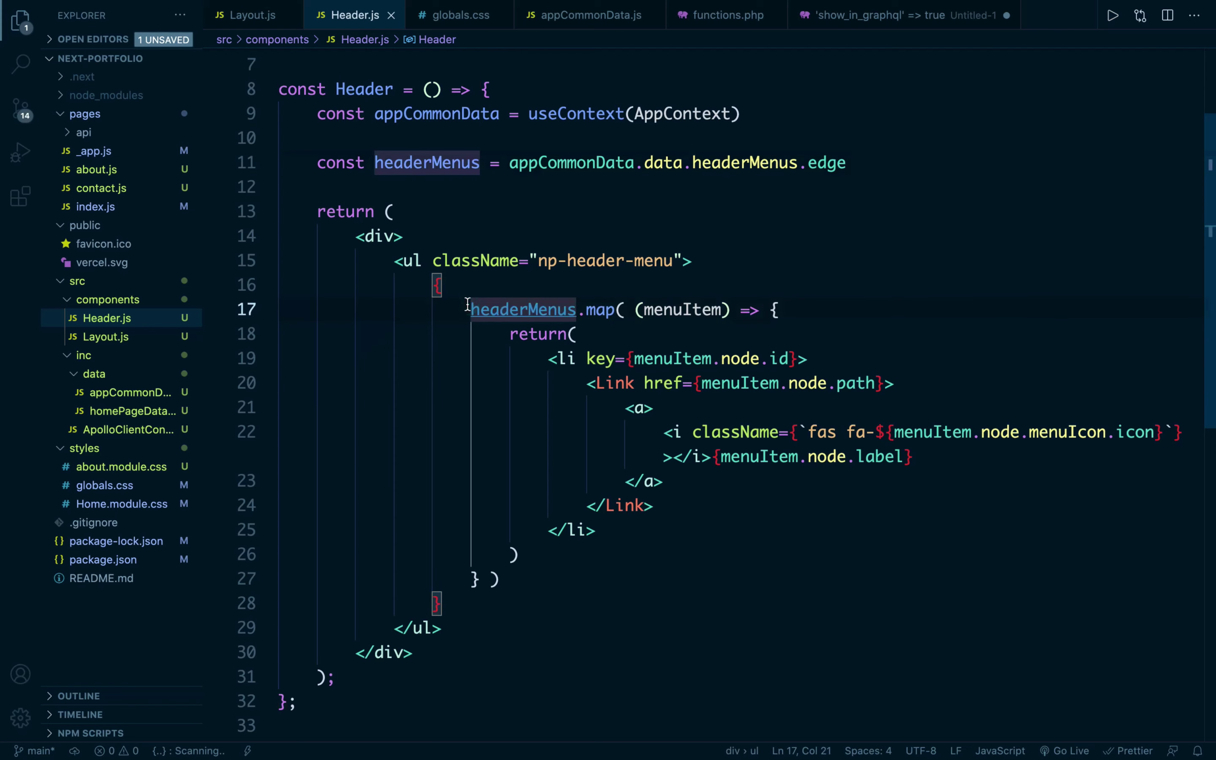
type("headerMenus &&")
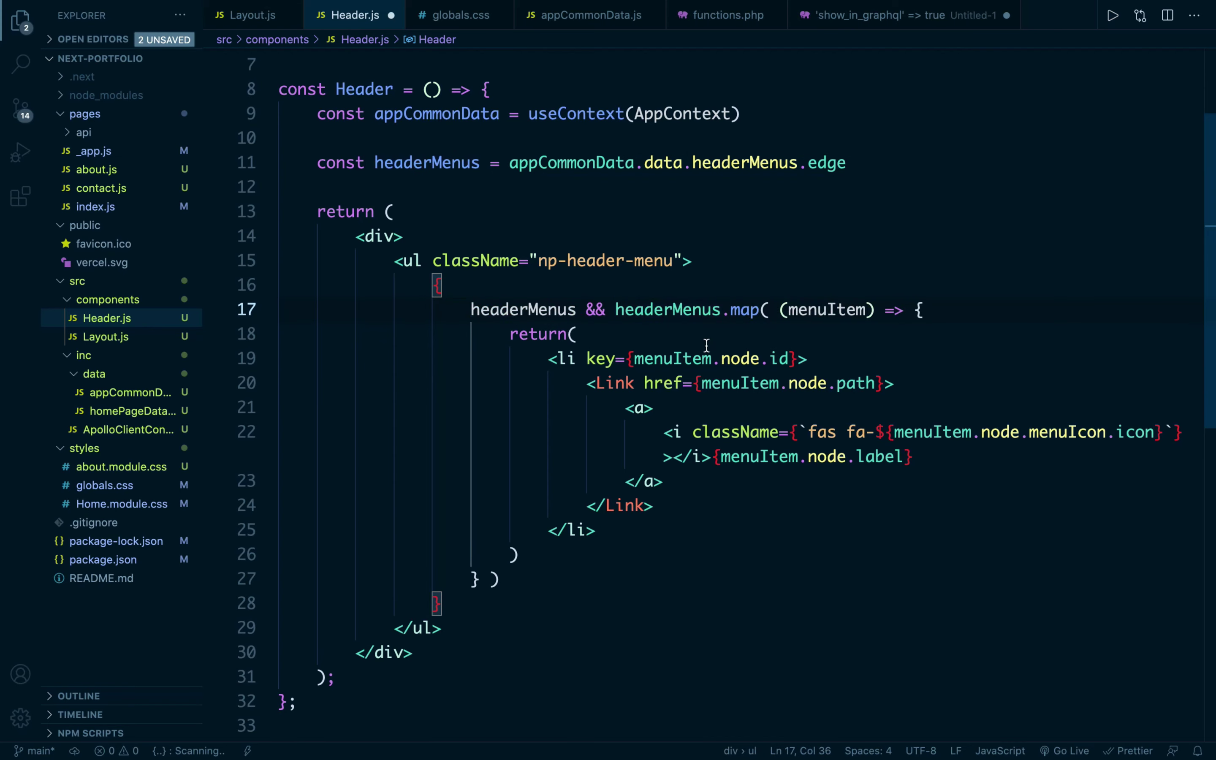
key("ctrl+s")
key("ctrl+Right")
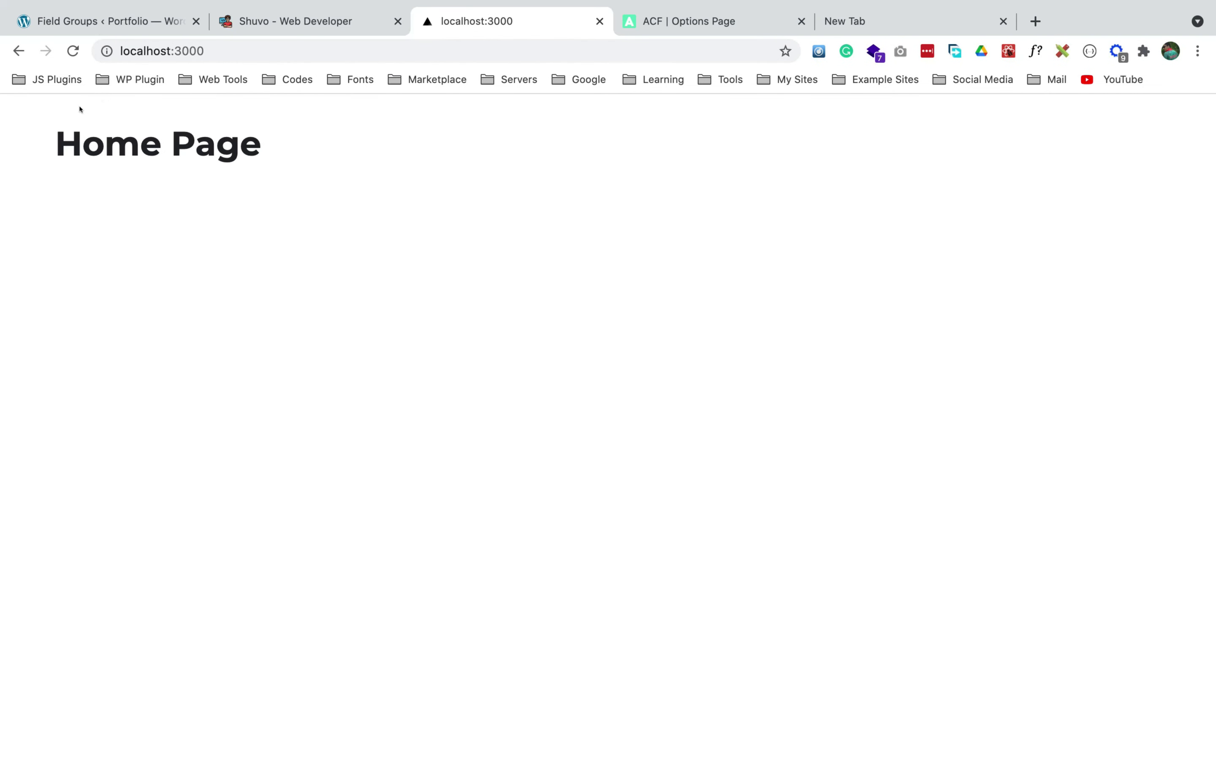
- Back in Header.js, correct edge to edges in the headerMenus constant, save, and check the page in Chrome
key("ctrl+Left")
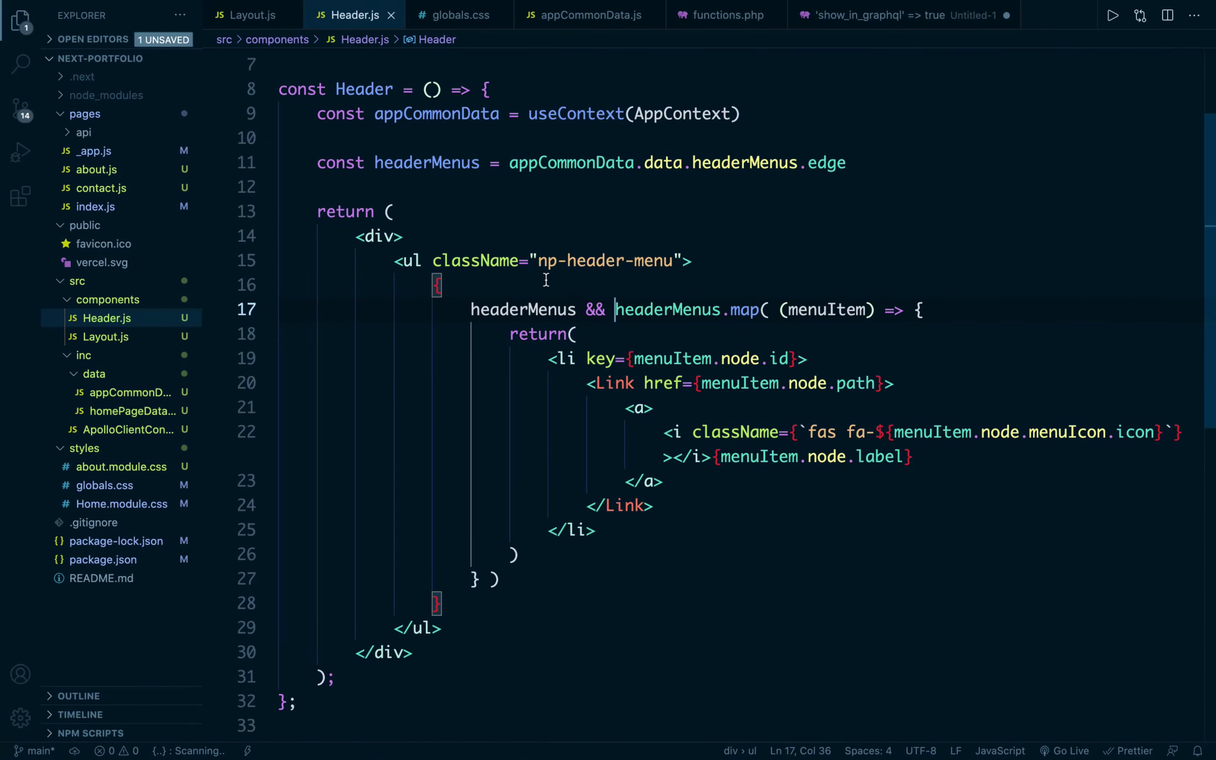
double_click(466, 310)
key("shift+alt+Right")
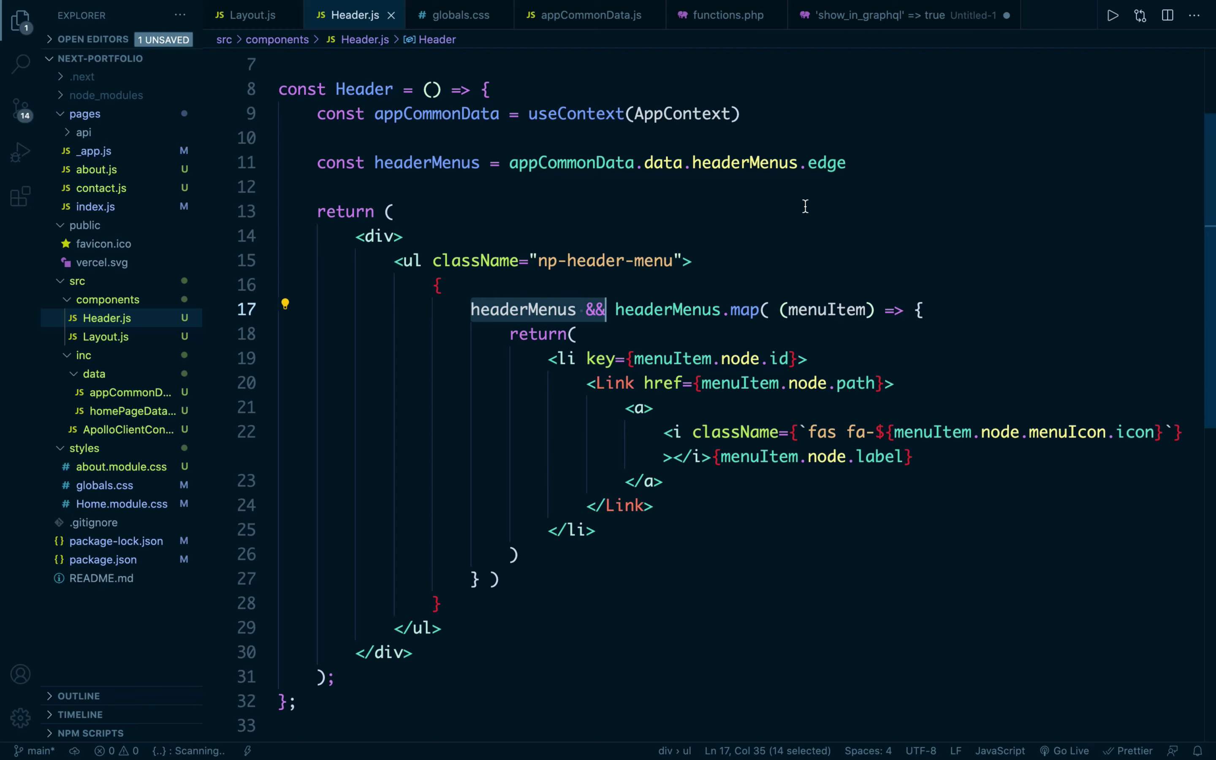
left_click(853, 163)
type("s")
key("super+s")
key("ctrl+Right")
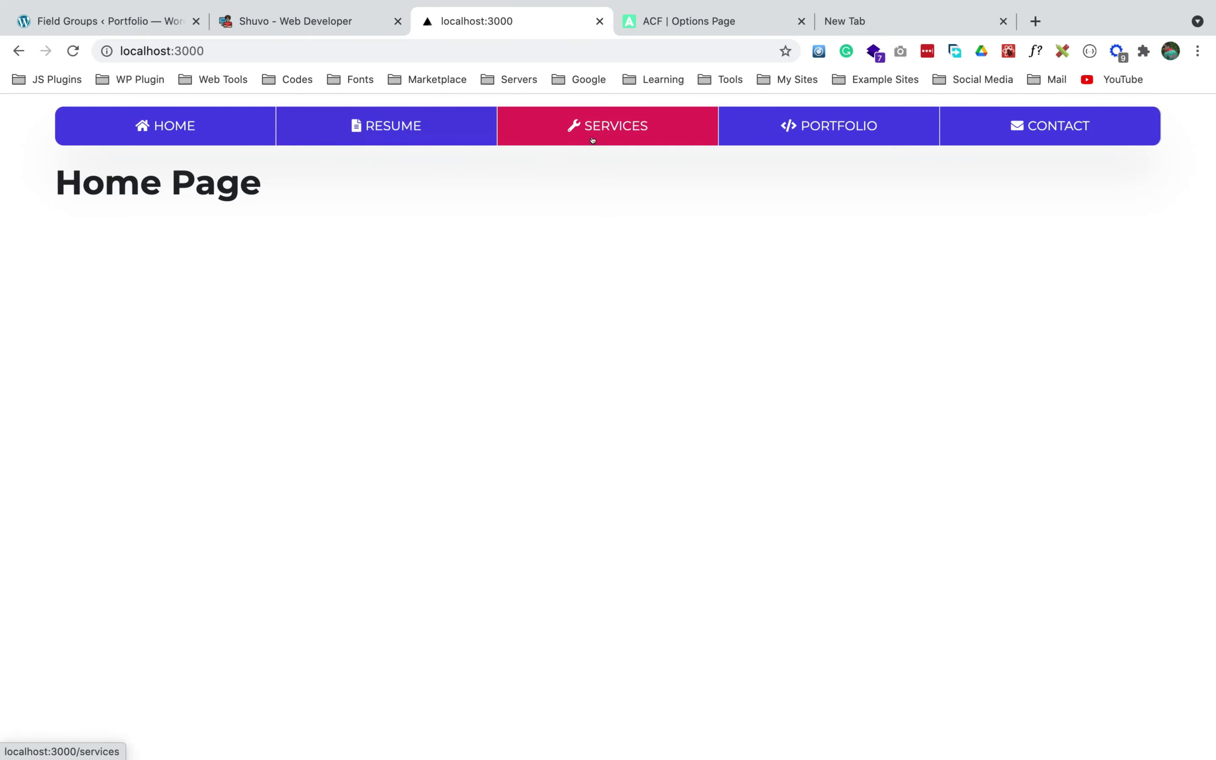
- Compare the local home page with the reference portfolio's resume page, and bring up the WordPress field groups list
key("ctrl+Left")
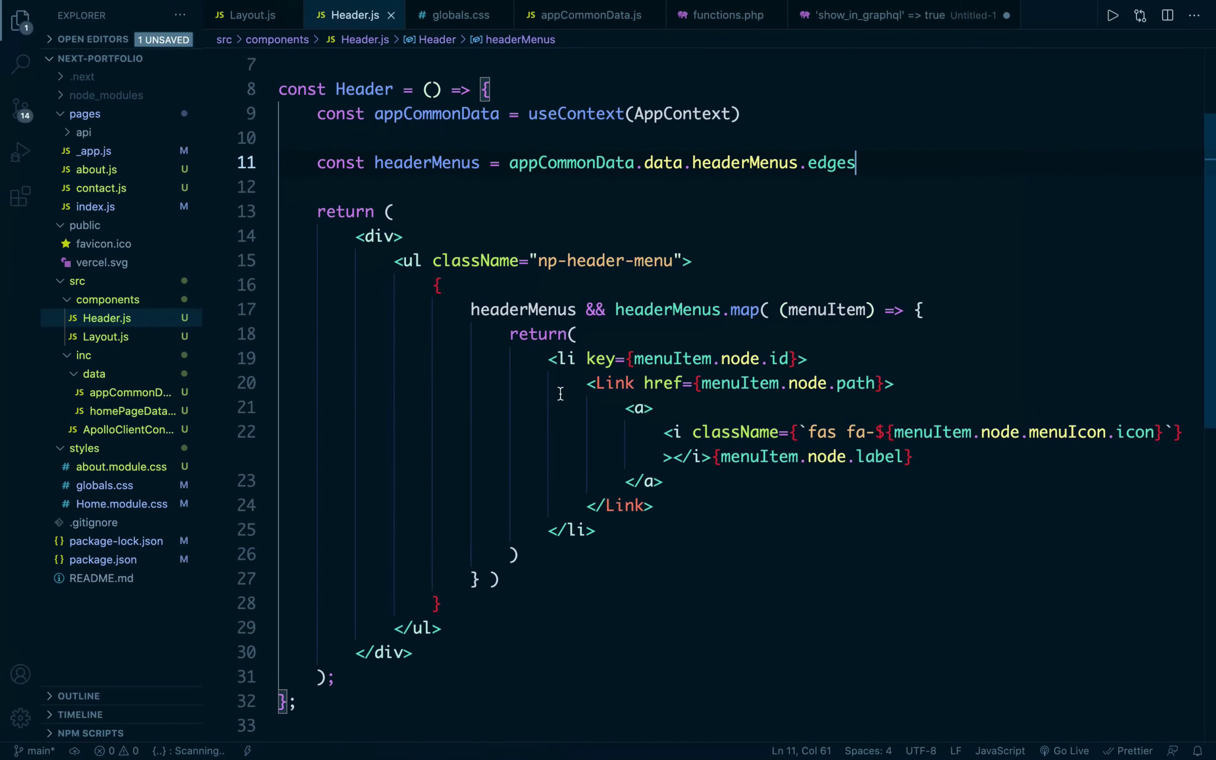
key("ctrl+Right")
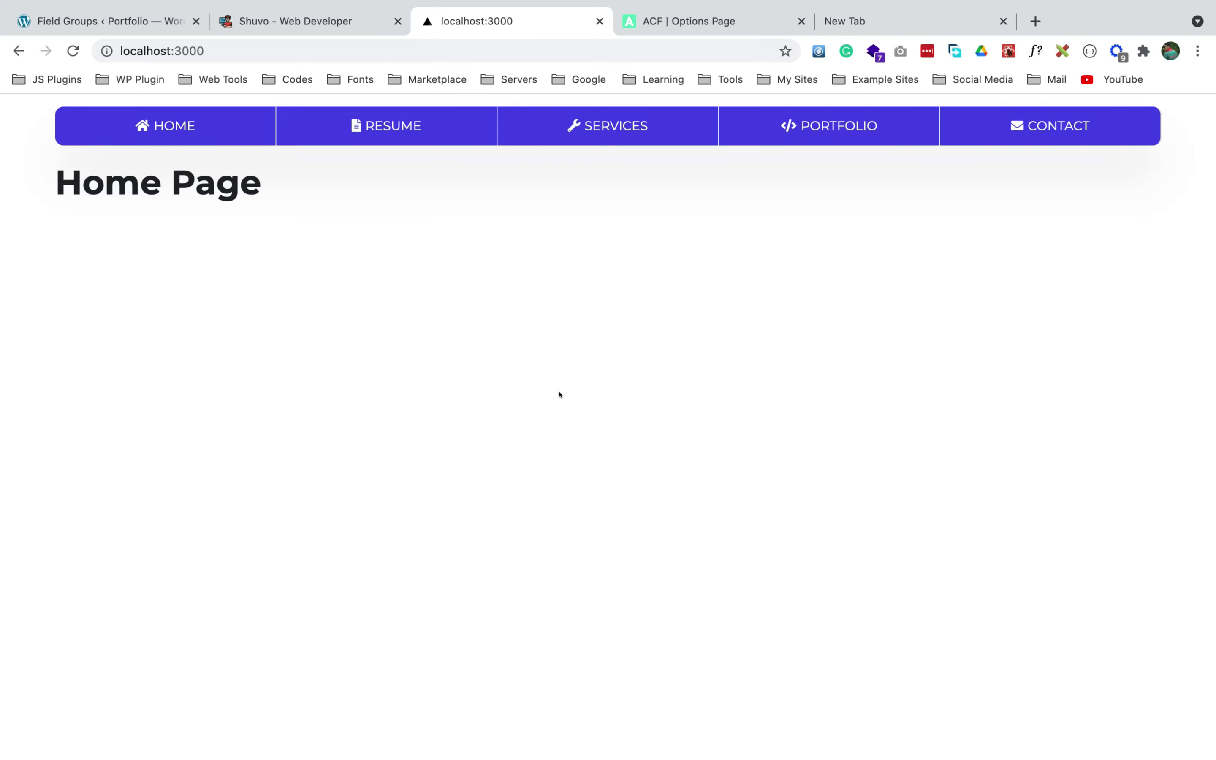
left_click(263, 23)
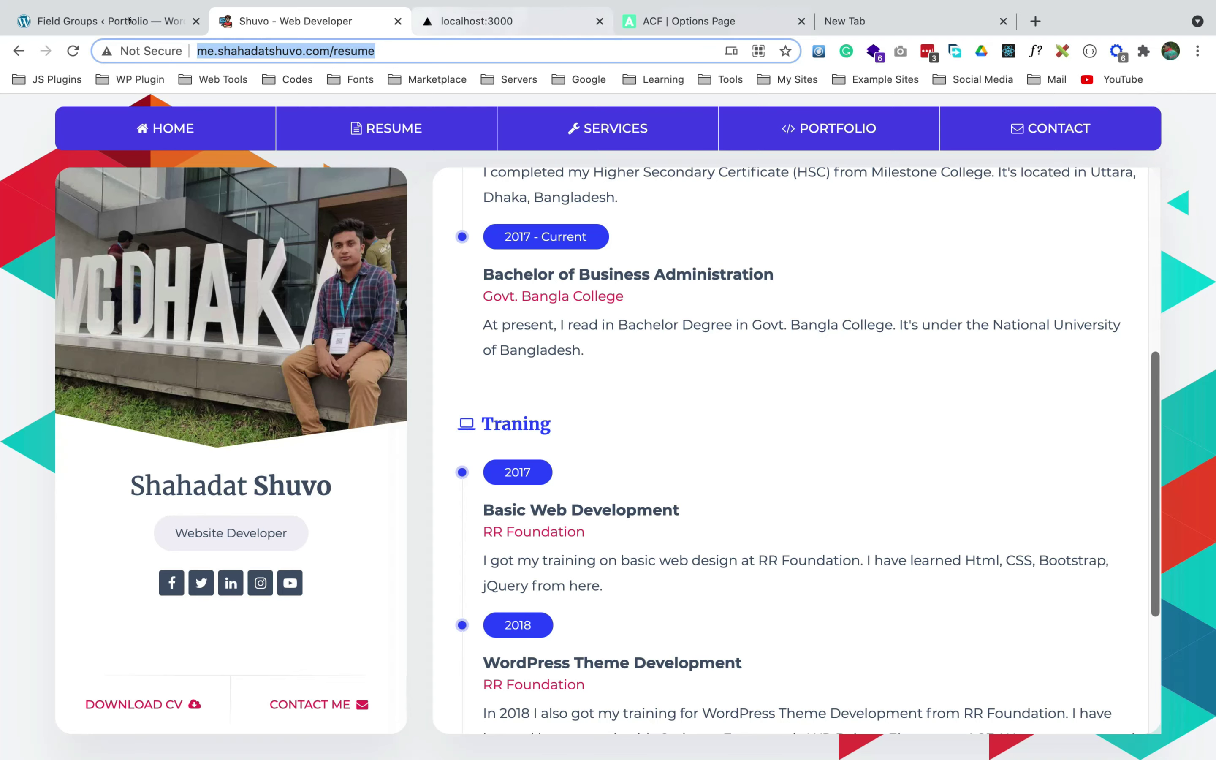
left_click(113, 32)
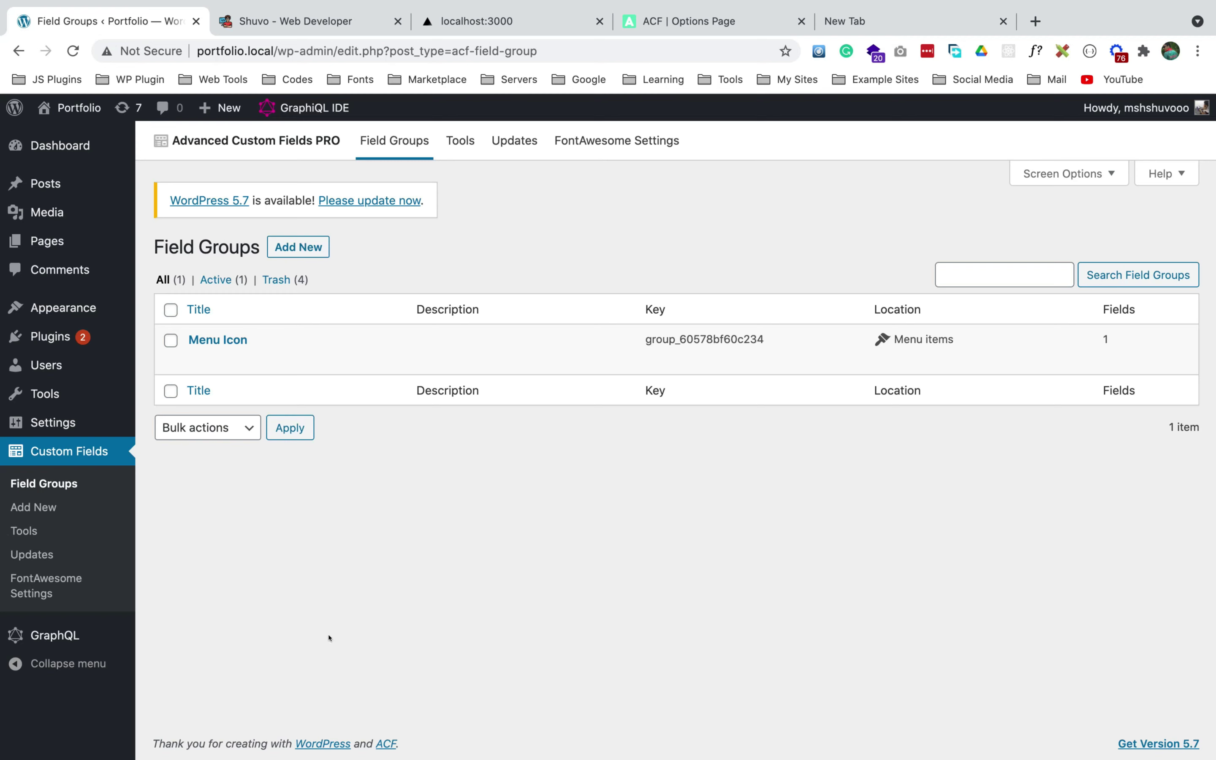
- Examine the Advanced Usage functions.php example in the ACF Options Page documentation
left_click(680, 16)
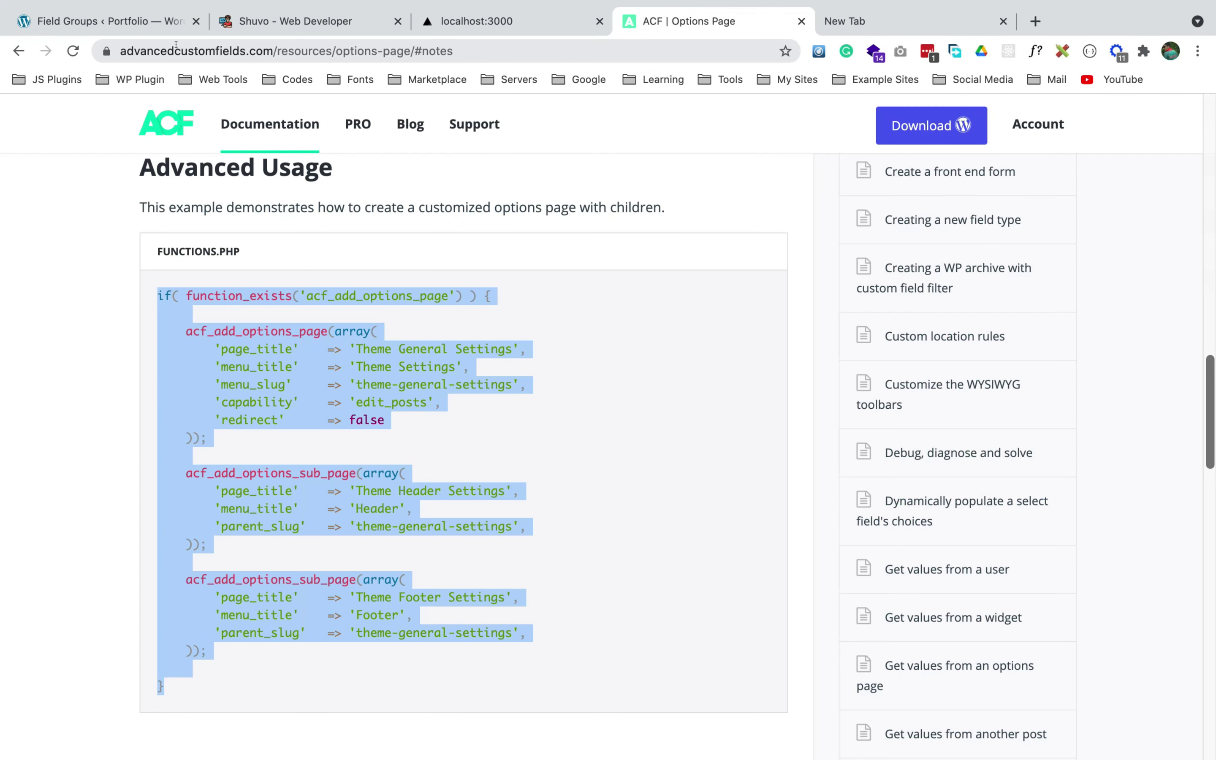
scroll(96, 342, "up", 1)
scroll(96, 343, "down", 1)
scroll(96, 343, "down", 1)
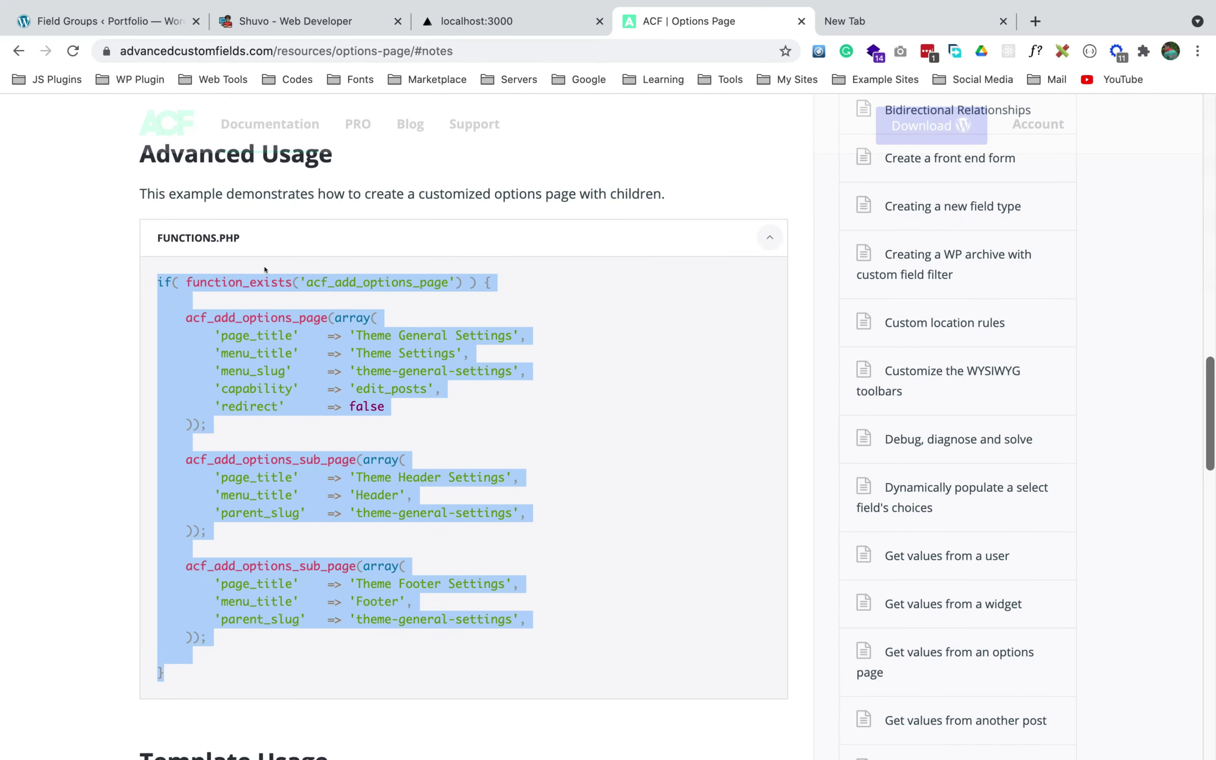
scroll(269, 282, "up", 1)
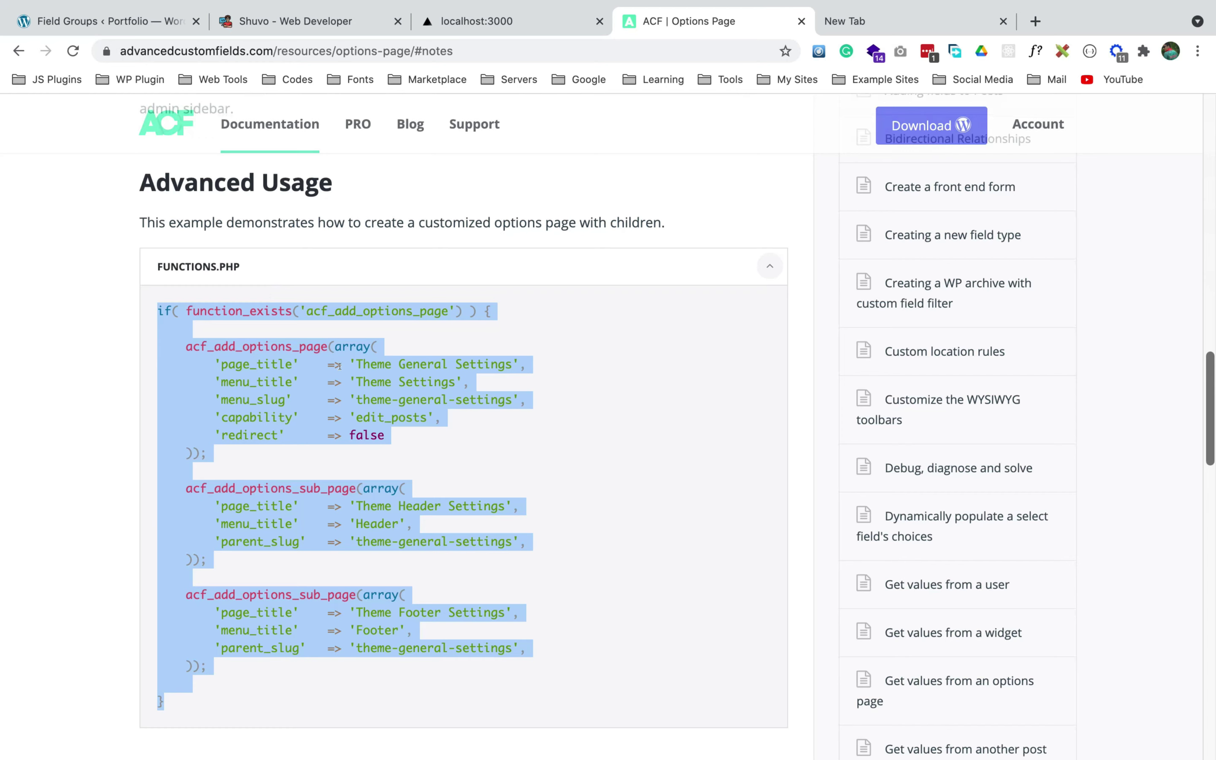
scroll(299, 420, "down", 1)
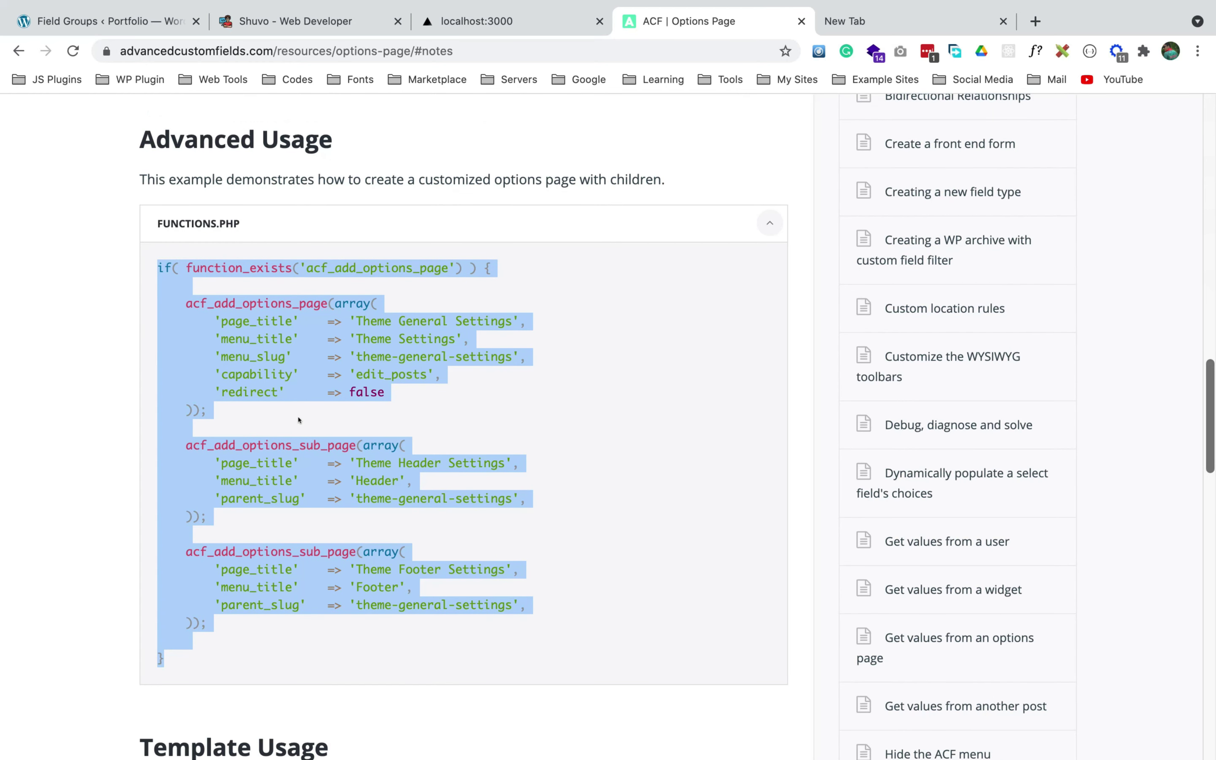
- In Visual Studio Code, paste ACF's Advanced Usage options page code at the end of the theme's functions.php
key("super+Tab")
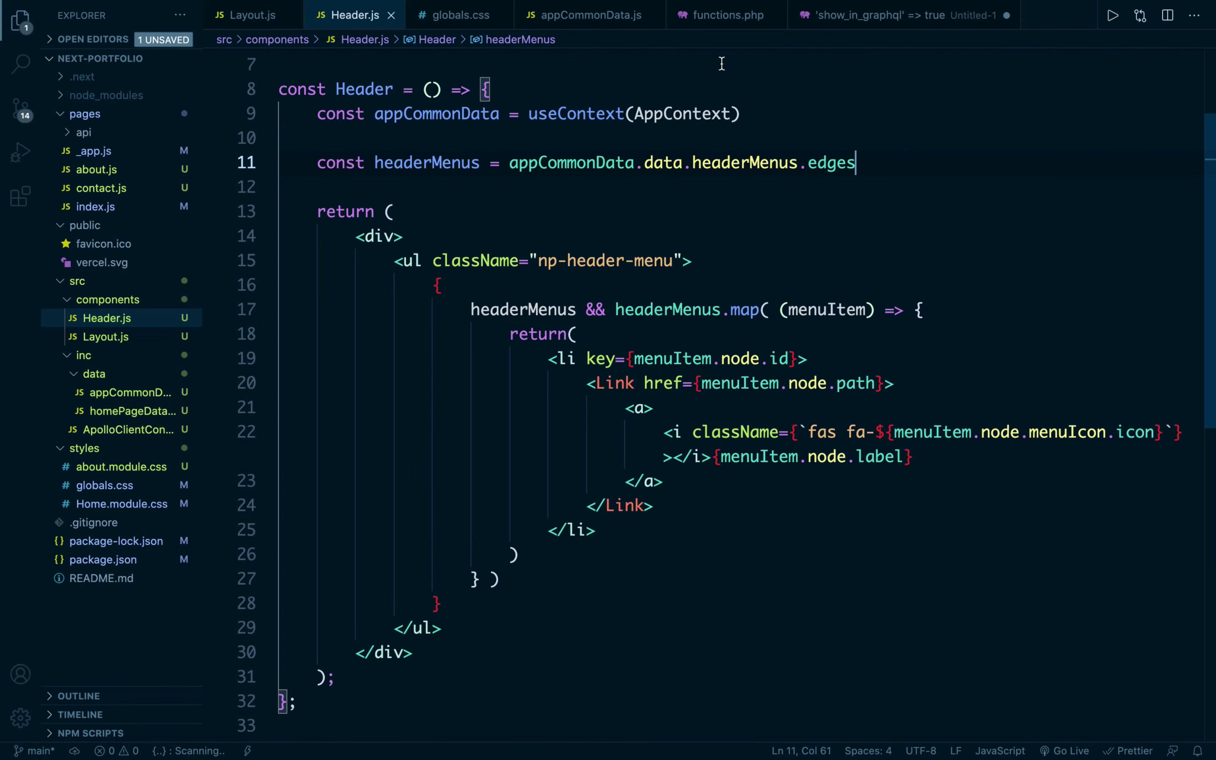
left_click(714, 15)
scroll(529, 228, "up", 4)
scroll(421, 255, "down", 2)
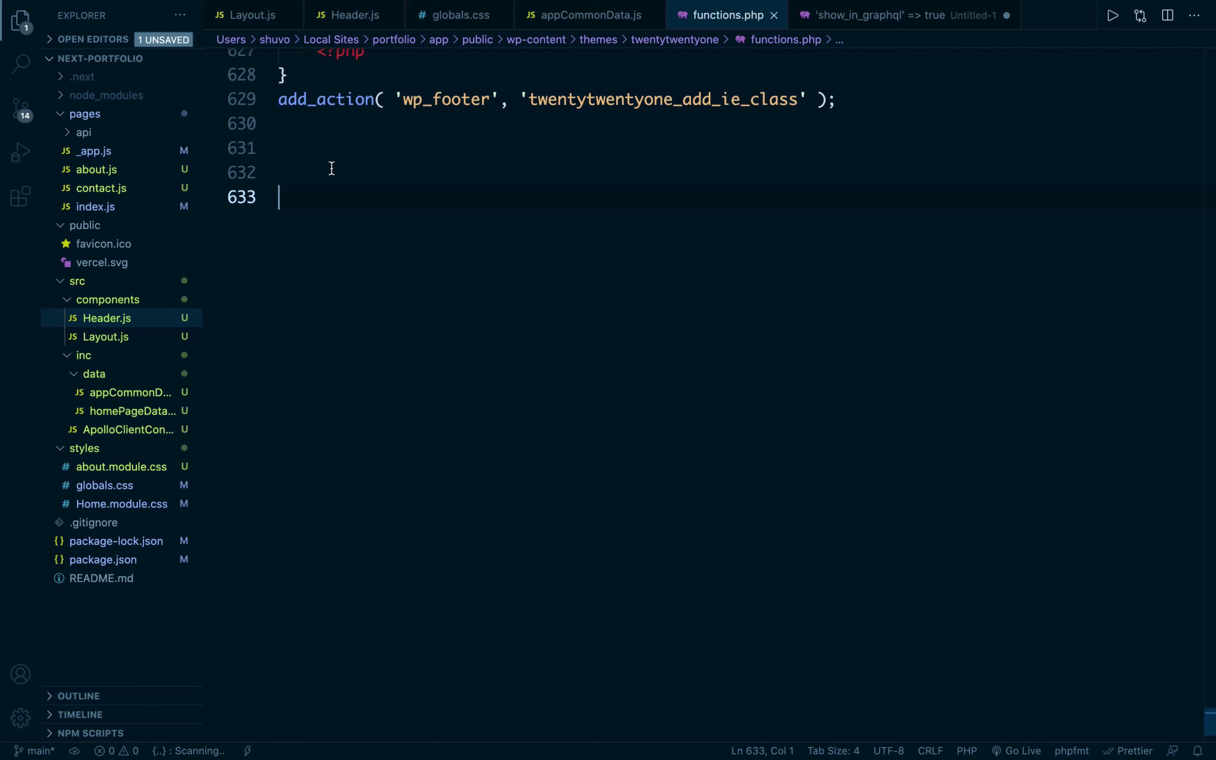
scroll(350, 223, "down", 2)
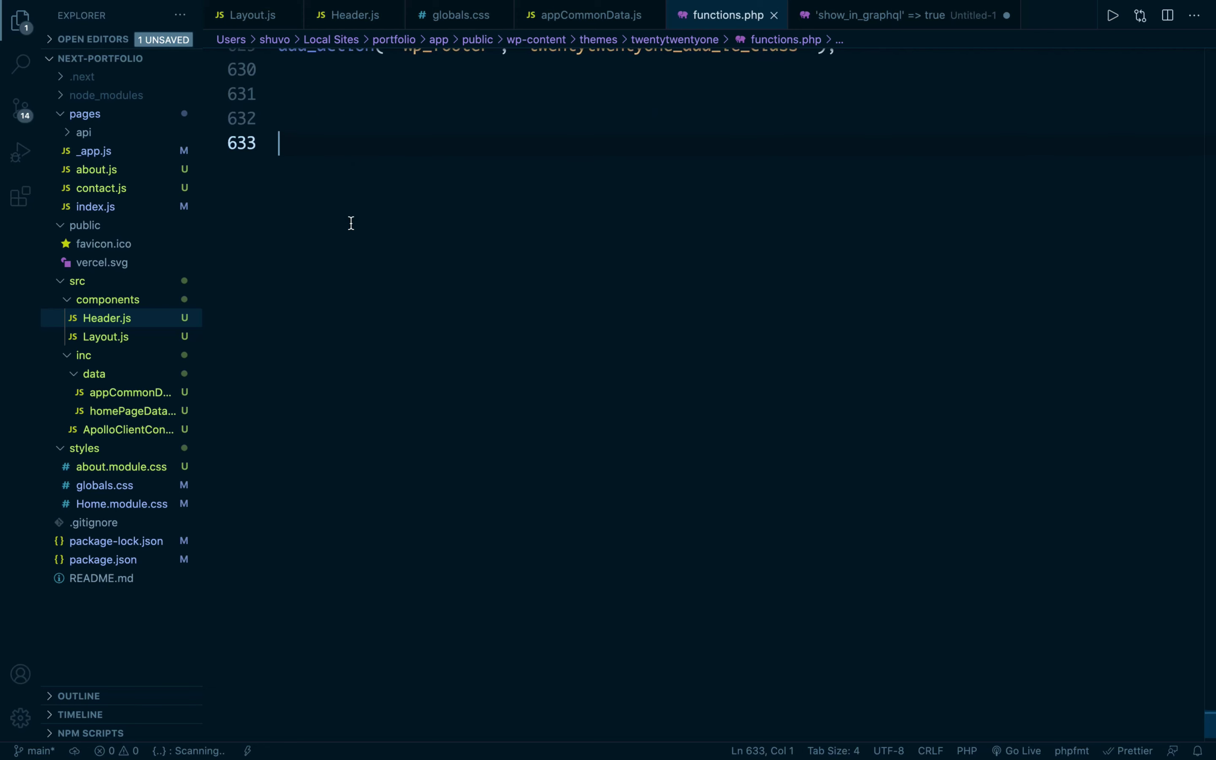
left_click(303, 151)
type("if( function_exists('acf_add_options_page') ) {  \tacf_add_options_page(array( \t\t'page_title'    => 'Theme General Settings', \t\t'menu_title'    => 'Theme Settings', \t\t'menu_slug'     => 'theme-general-settings', \t\t'capability'    => 'edit_posts', \t\t'redirect'      => false \t));  \tacf_add_options_sub_page(array( \t\t'page_title'    => 'Theme Header Settings', \t\t'menu_title'    => 'Header', \t\t'parent_slug'   => 'theme-general-settings', \t));  \tacf_add_options_sub_page(array( \t\t'page_title'    => 'Theme Footer Settings', \t\t'menu_title'    => 'Footer', \t\t'parent_slug'   => 'theme-general-settings', \t));  }")
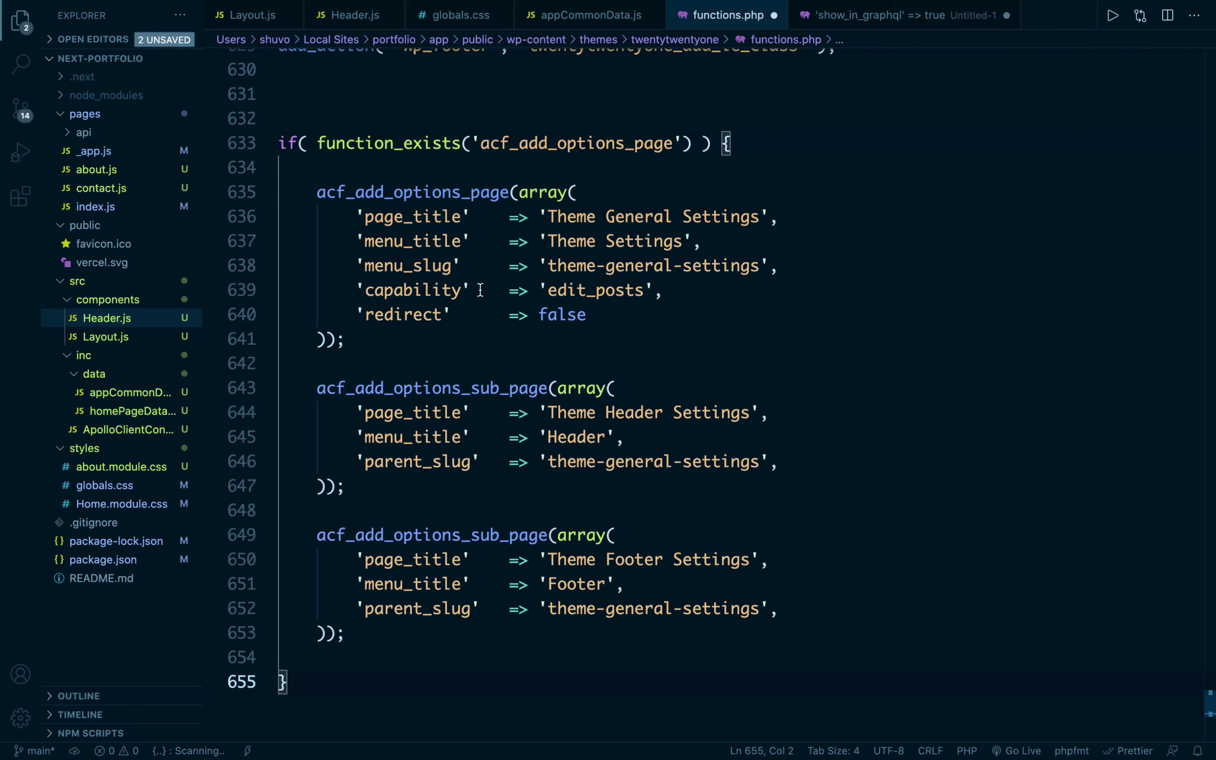
- Set the redirect option of the Theme General Settings page to true
scroll(433, 240, "down", 1)
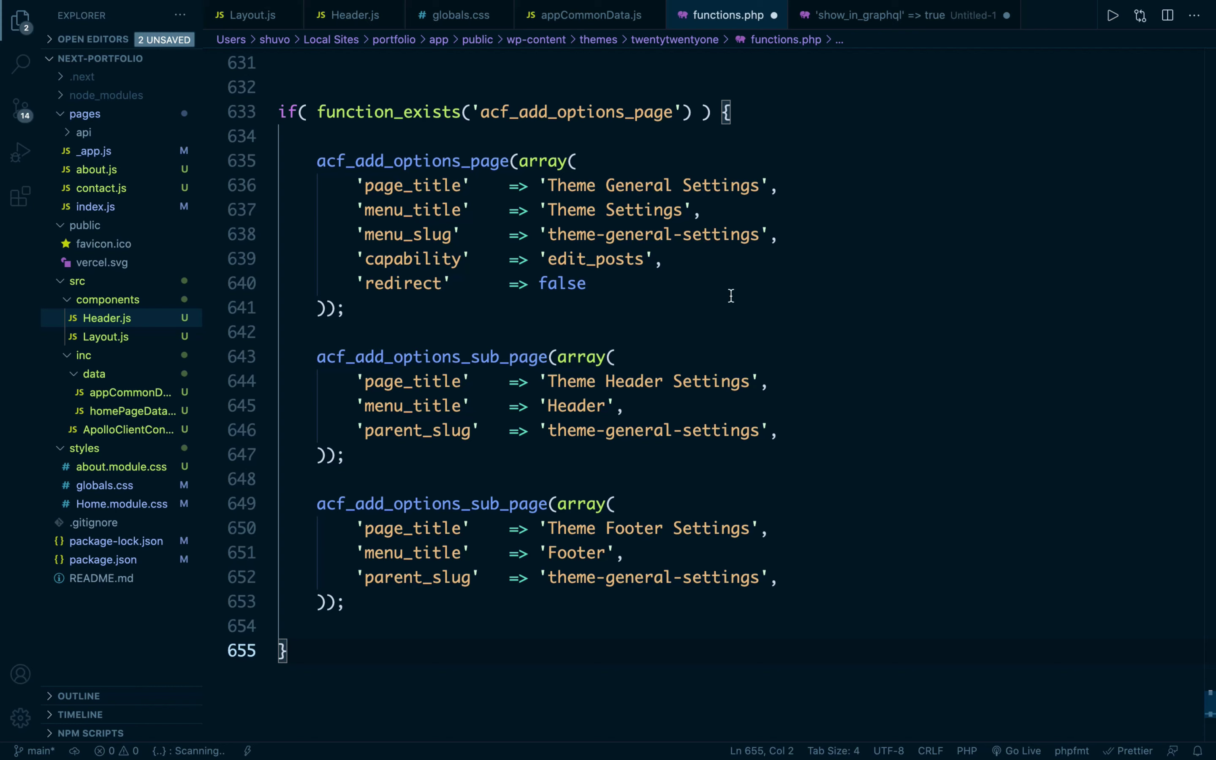
double_click(552, 285)
key("BackSpace")
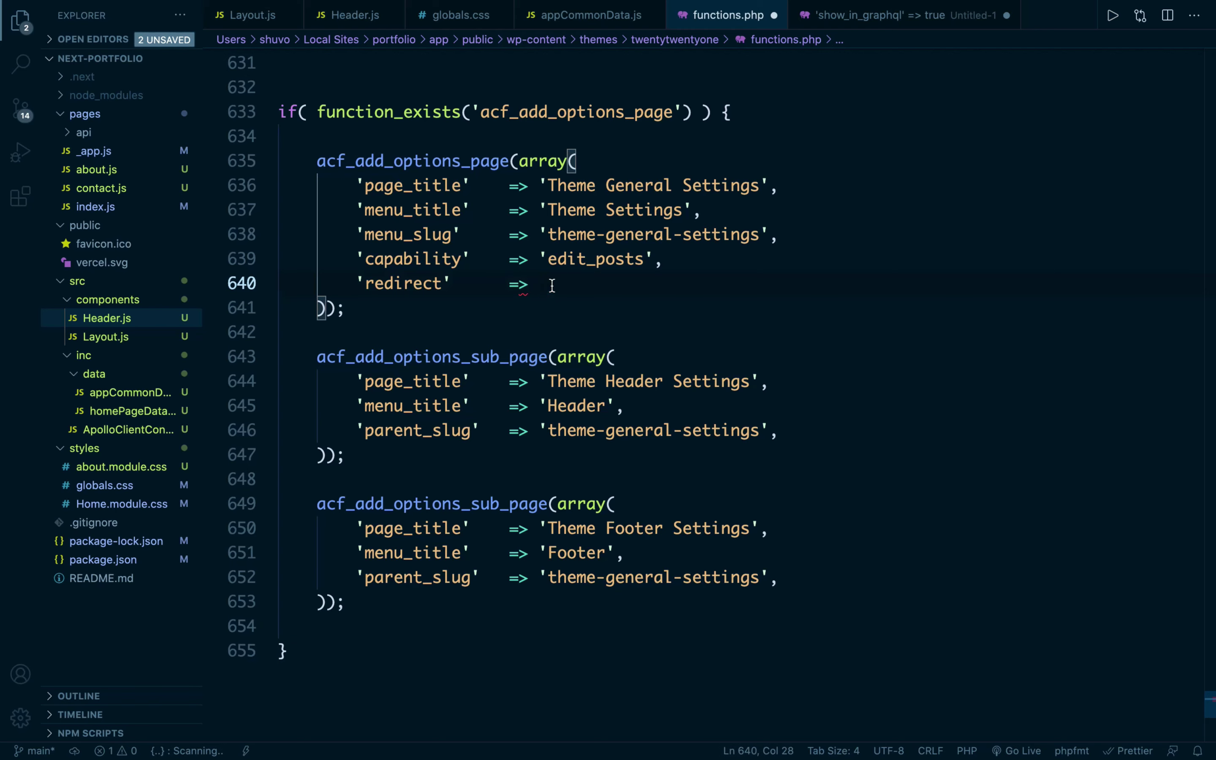
type("true")
left_click(498, 330)
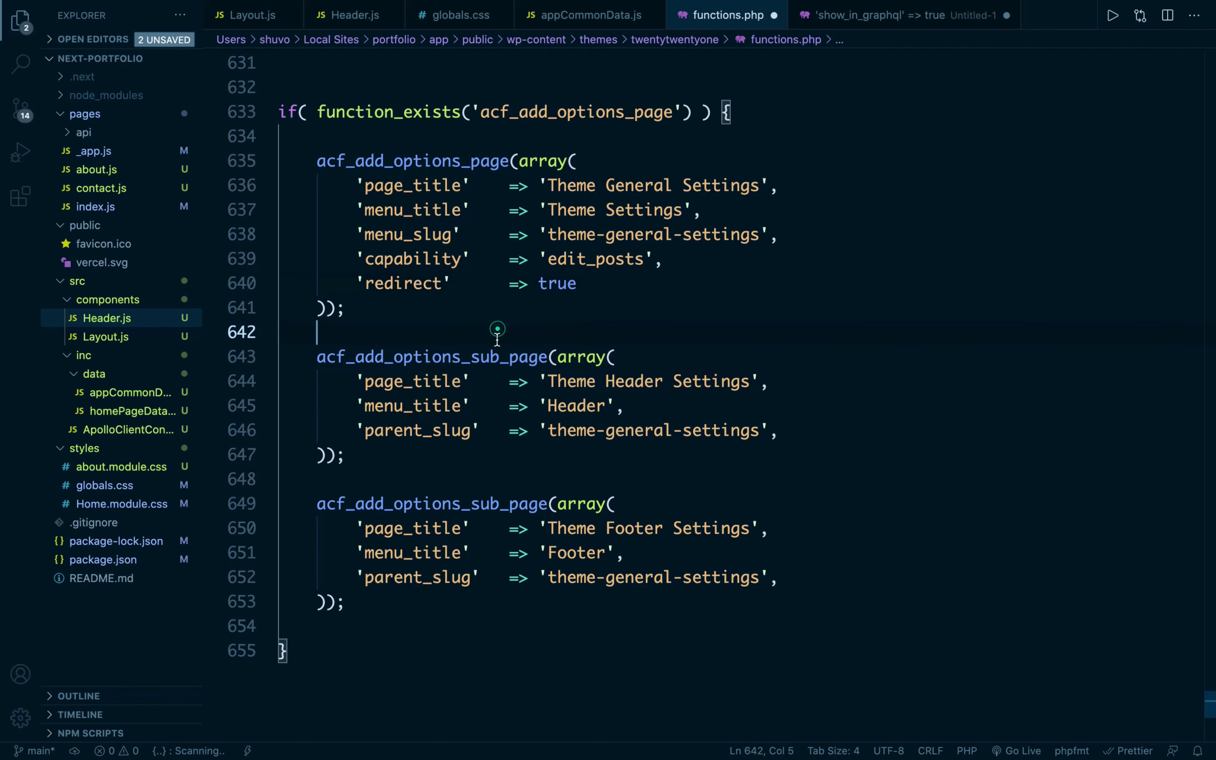
- Change the first options sub-page's page_title to 'Theme Sidebar Settings'
scroll(538, 478, "down", 1)
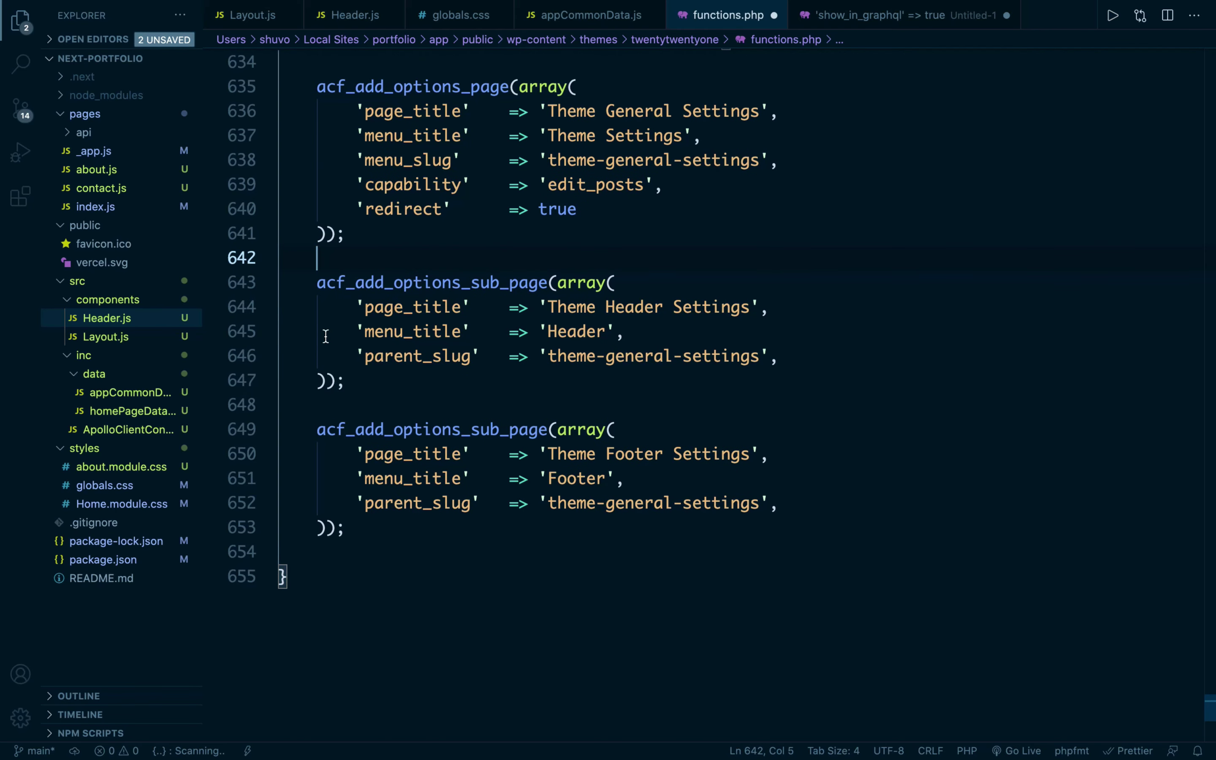
left_click_drag(312, 280, 362, 385)
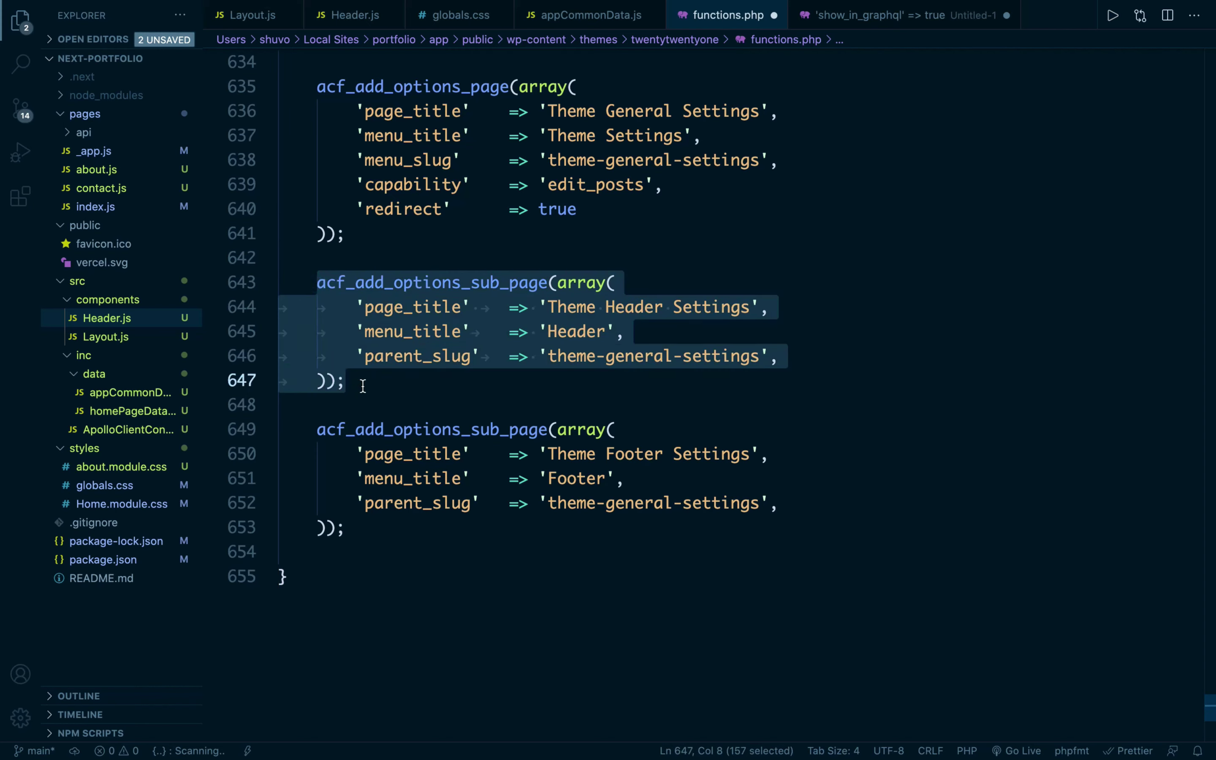
left_click(362, 386)
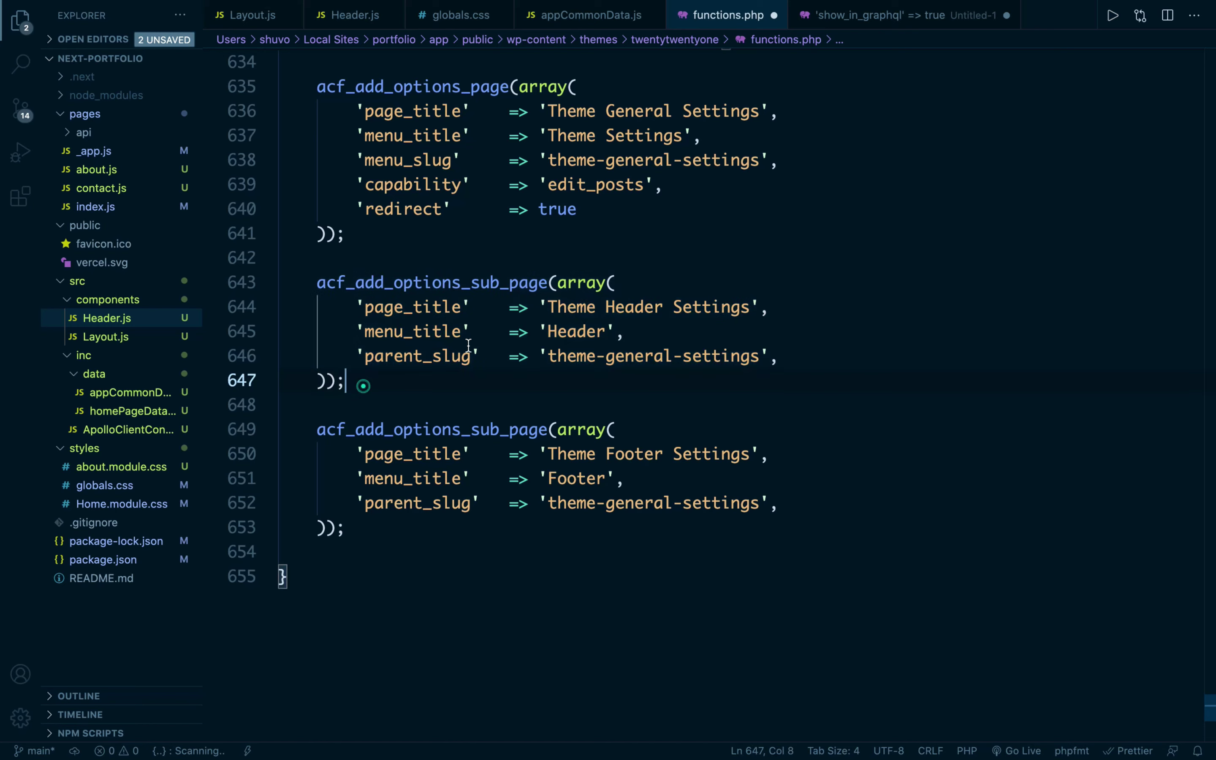
double_click(632, 306)
key("BackSpace")
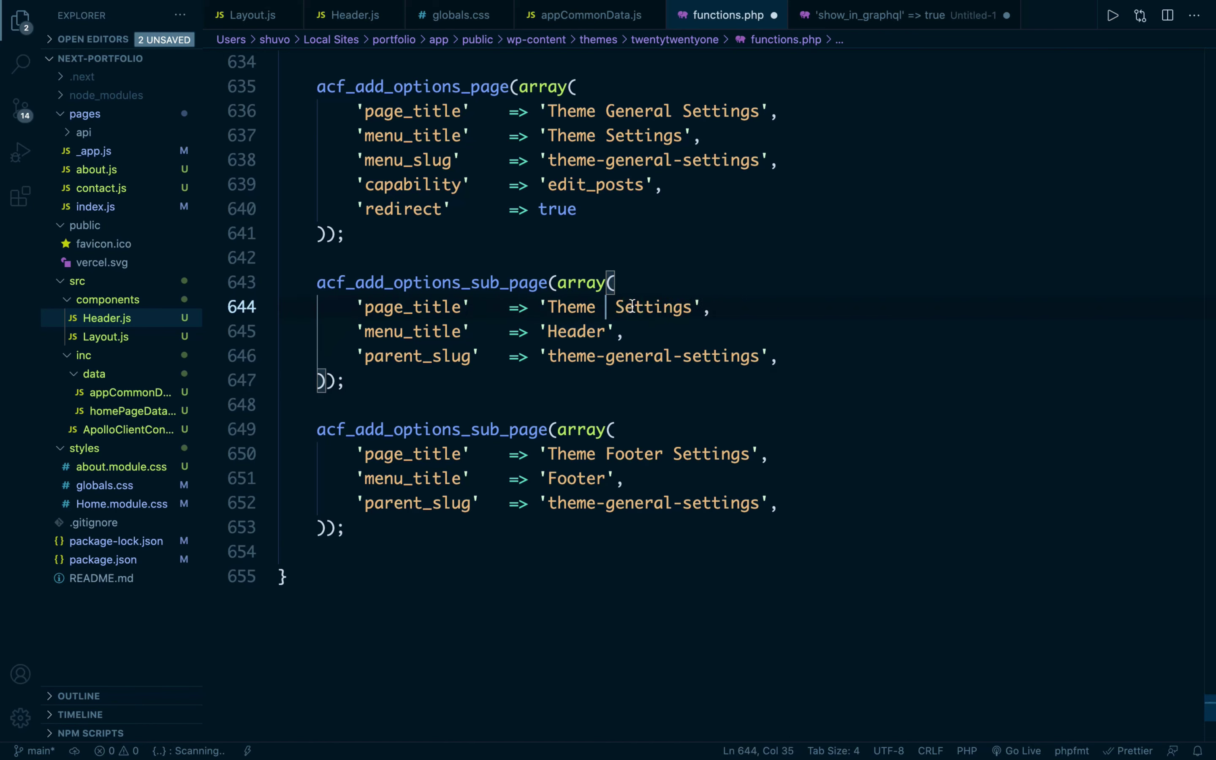
type("Sidebar")
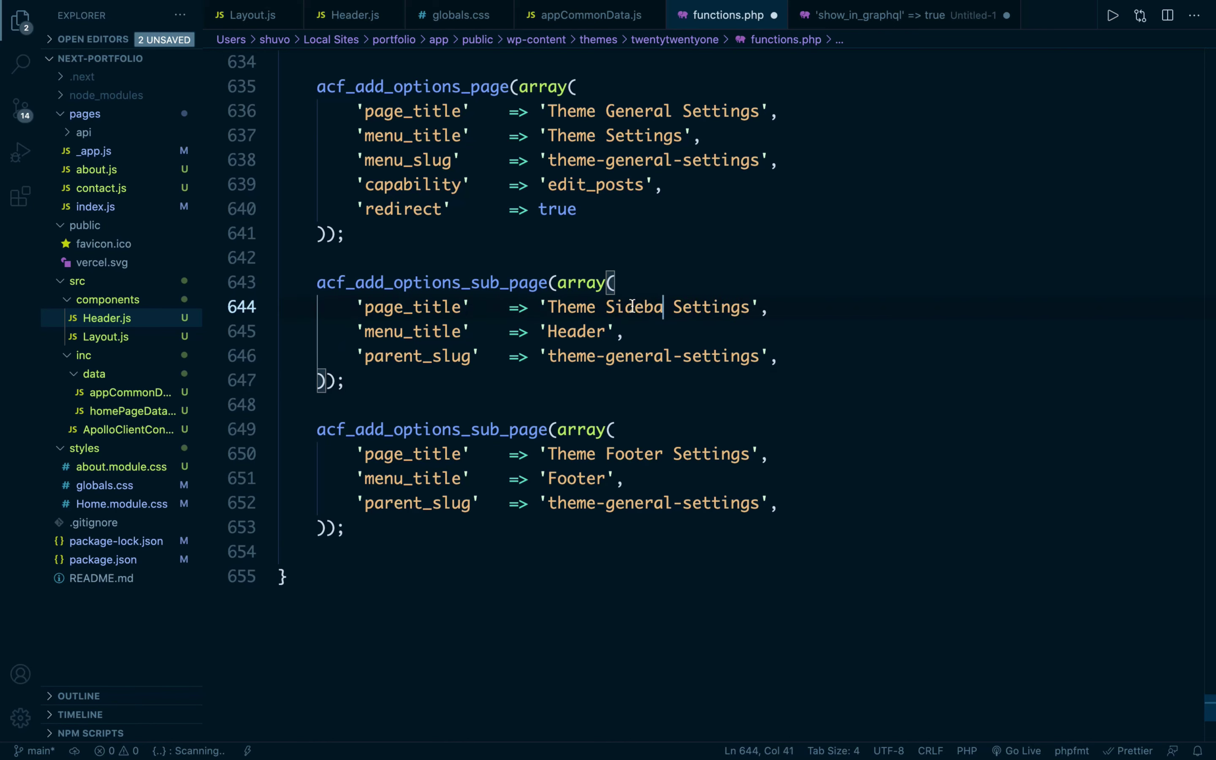
- Set the menu_title of the Theme Sidebar Settings options sub-page to 'Sidebar'
double_click(641, 306)
key("ctrl+c")
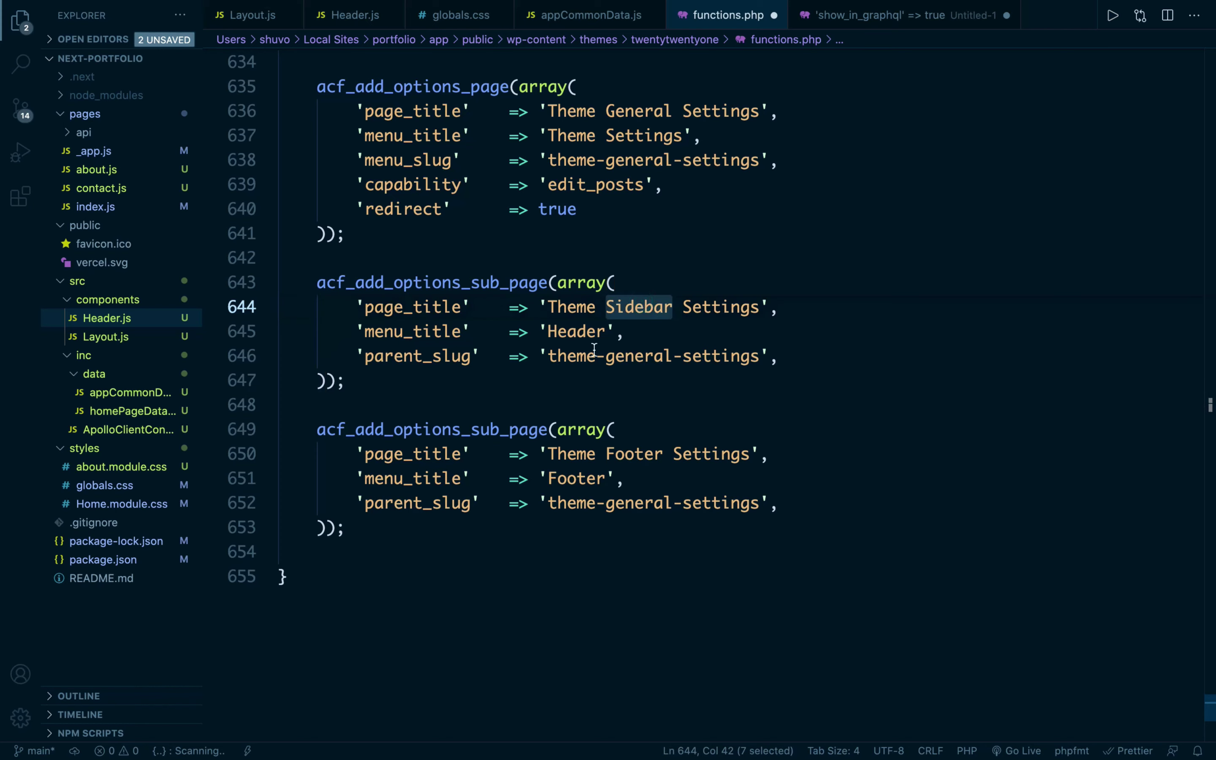
double_click(559, 327)
key("ctrl+v")
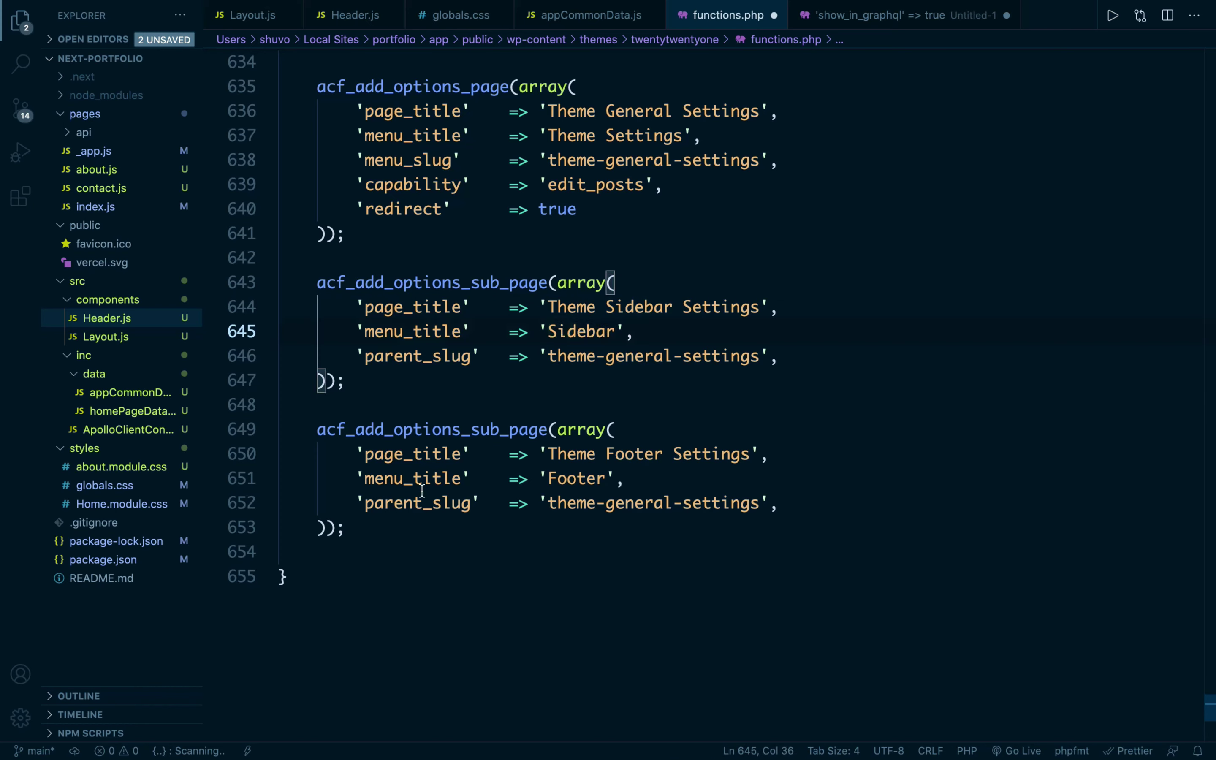
- Delete the Theme Footer Settings sub-page block from functions.php and save the file
left_click_drag(351, 527, 309, 428)
key("super+c")
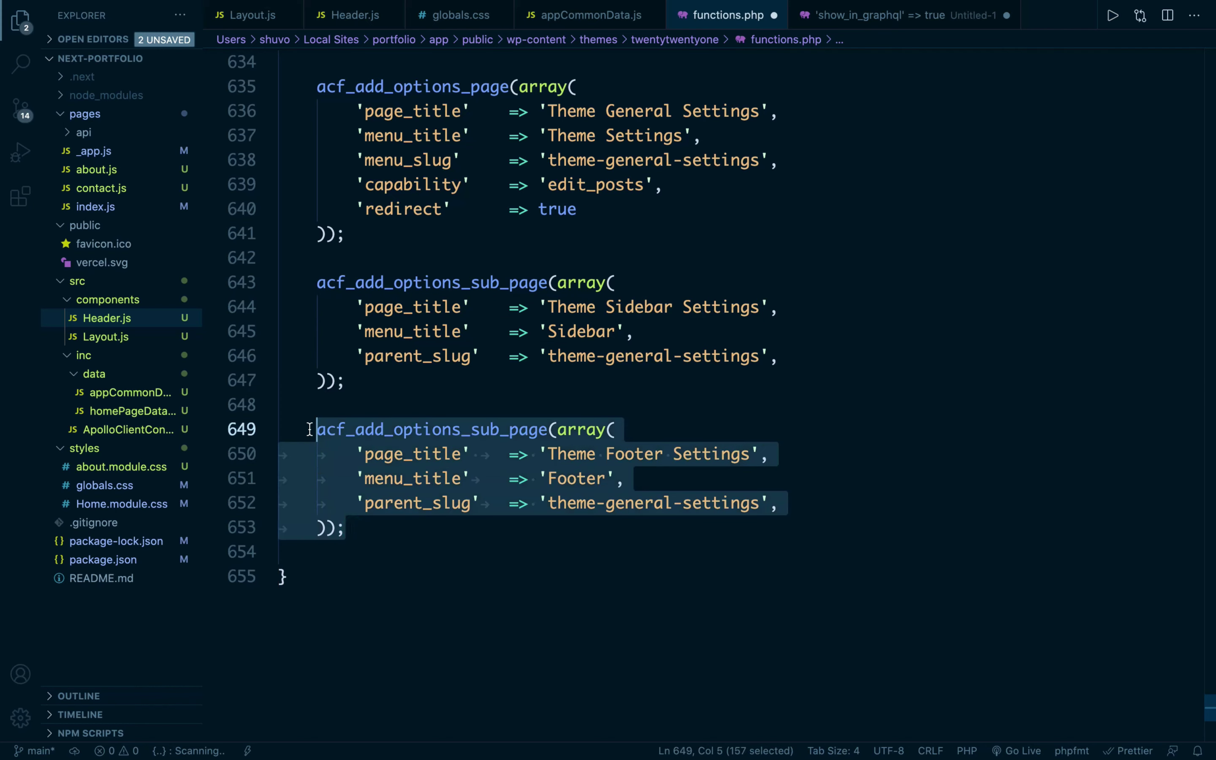
key("BackSpace")
key("BackSpace")
key("BackSpace")
key("ctrl+s")
- Switch to Chrome and reload the WordPress Field Groups page to check the Theme Settings entry
key("super+Tab")
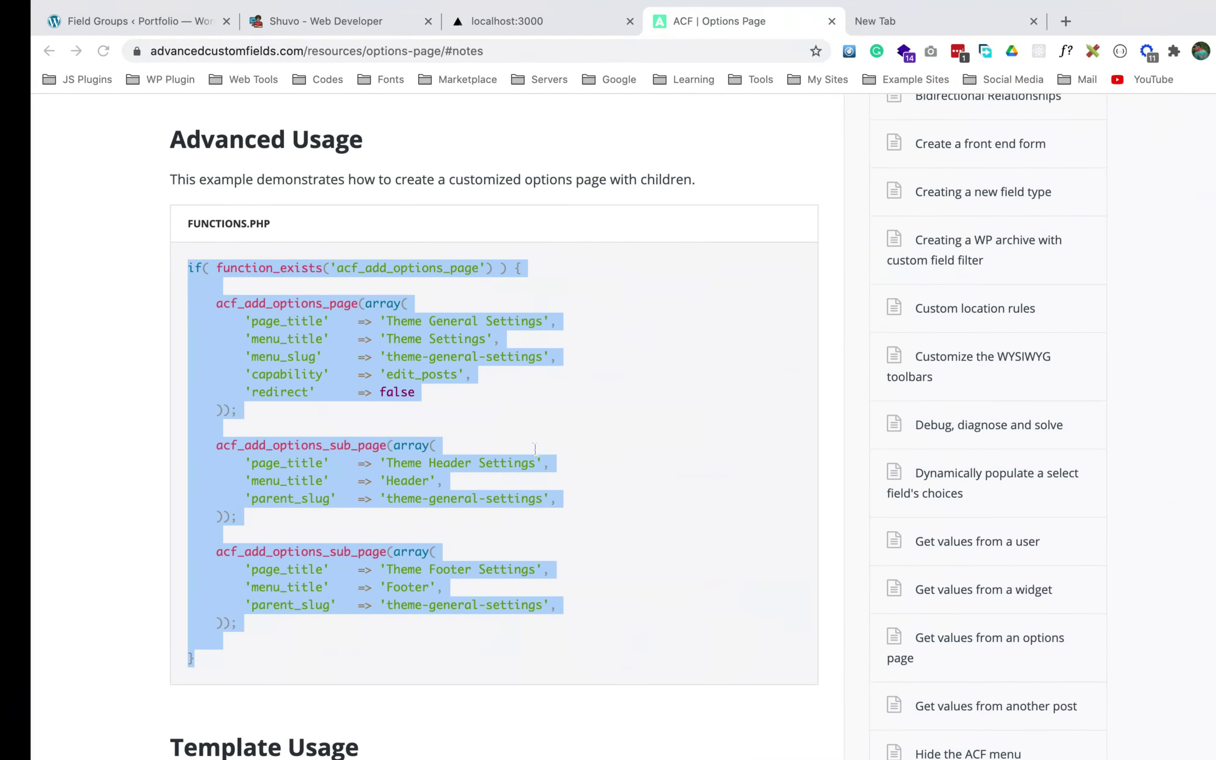
left_click(151, 21)
left_click(73, 50)
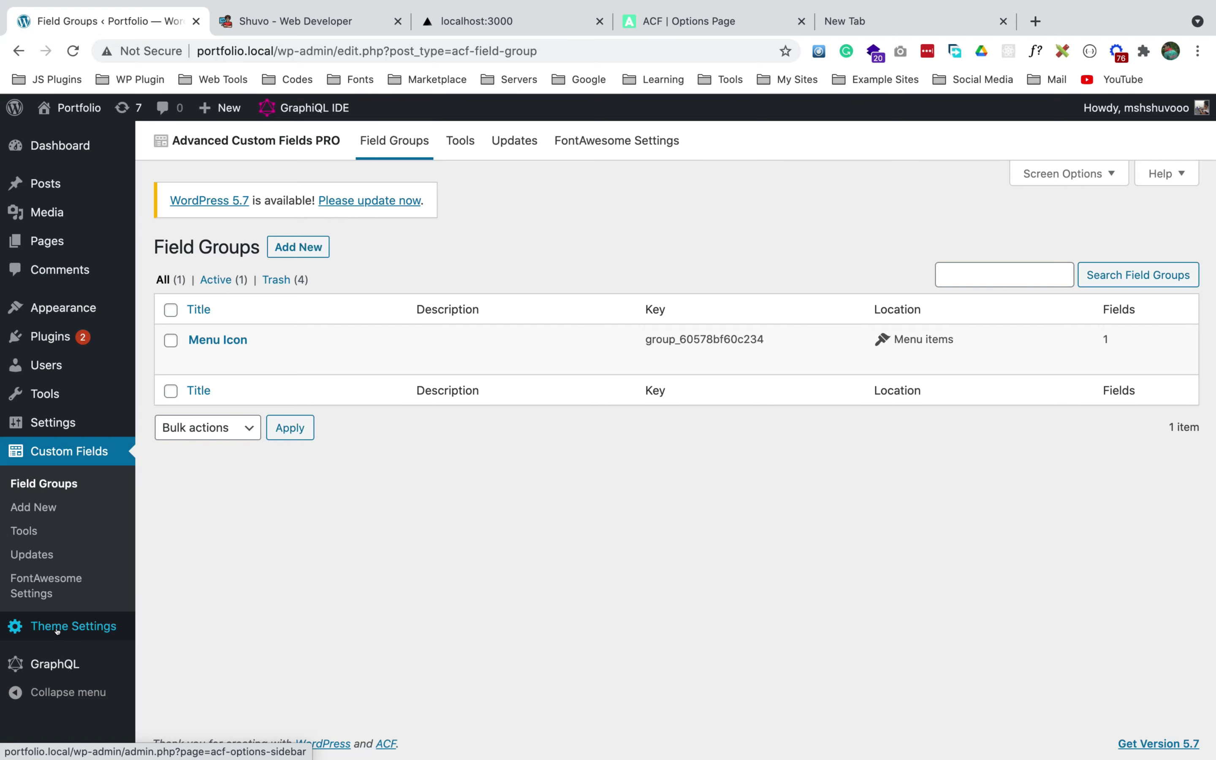
- Back in Visual Studio Code, restore the Theme Footer Settings sub-page block below the Sidebar one and save functions.php
key("ctrl+Left")
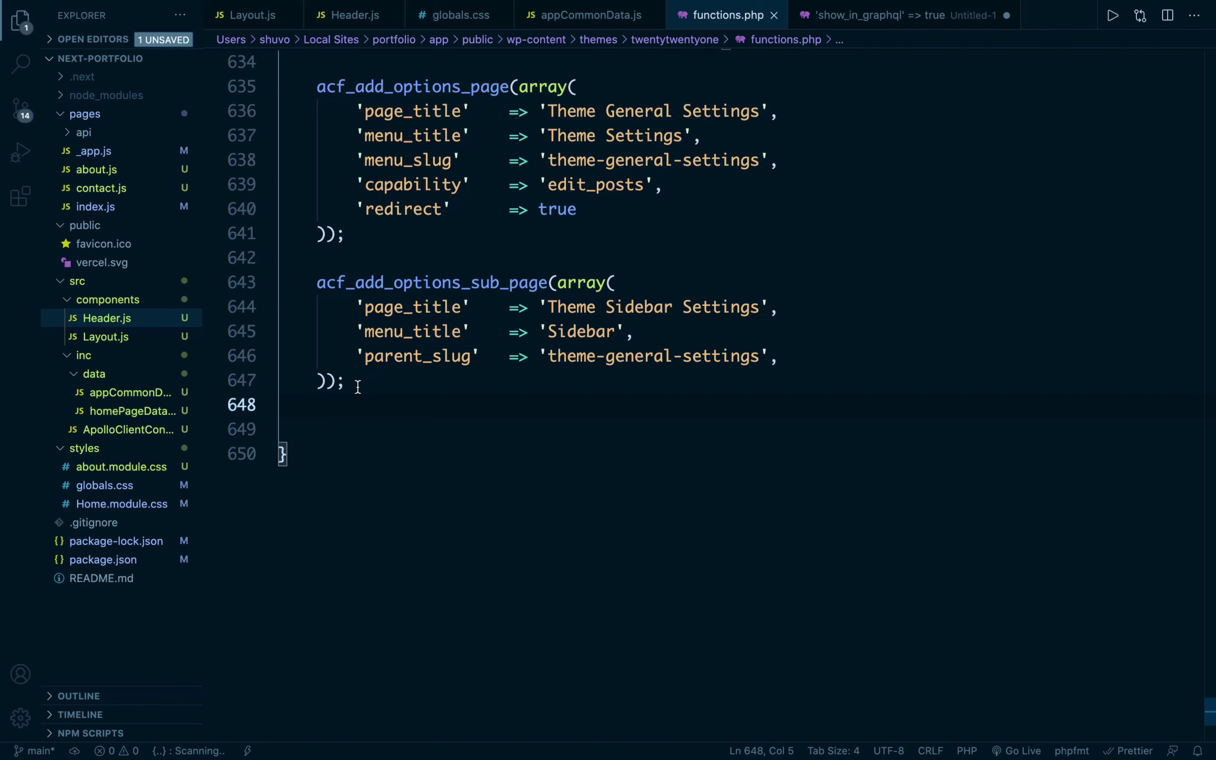
key("Return")
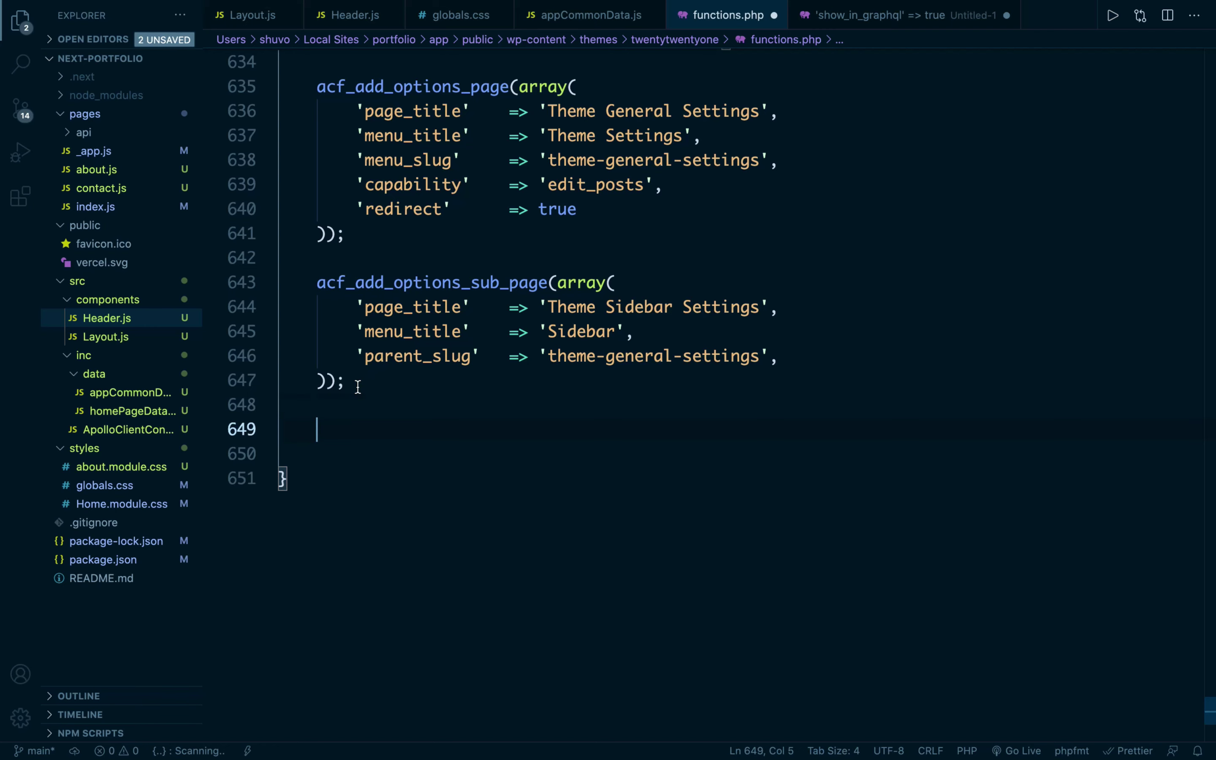
type("Sidebar")
key("ctrl+z")
key("super+v")
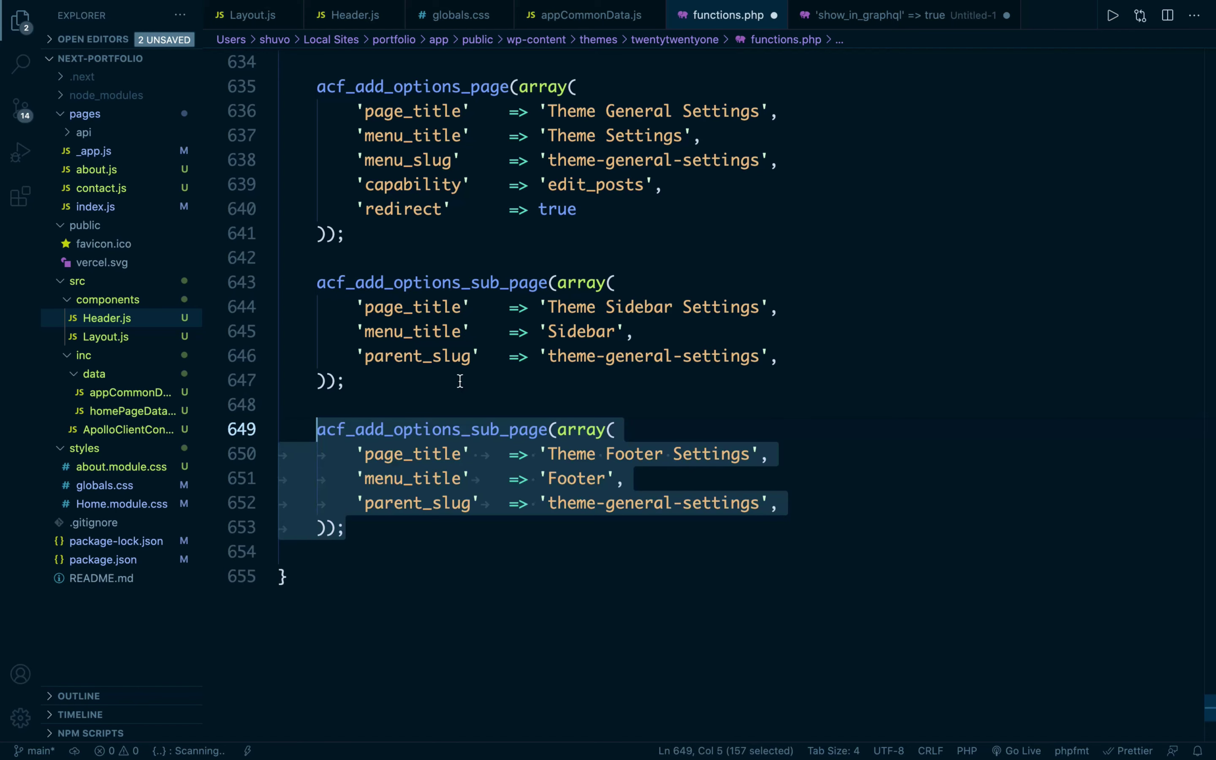
left_click(628, 614)
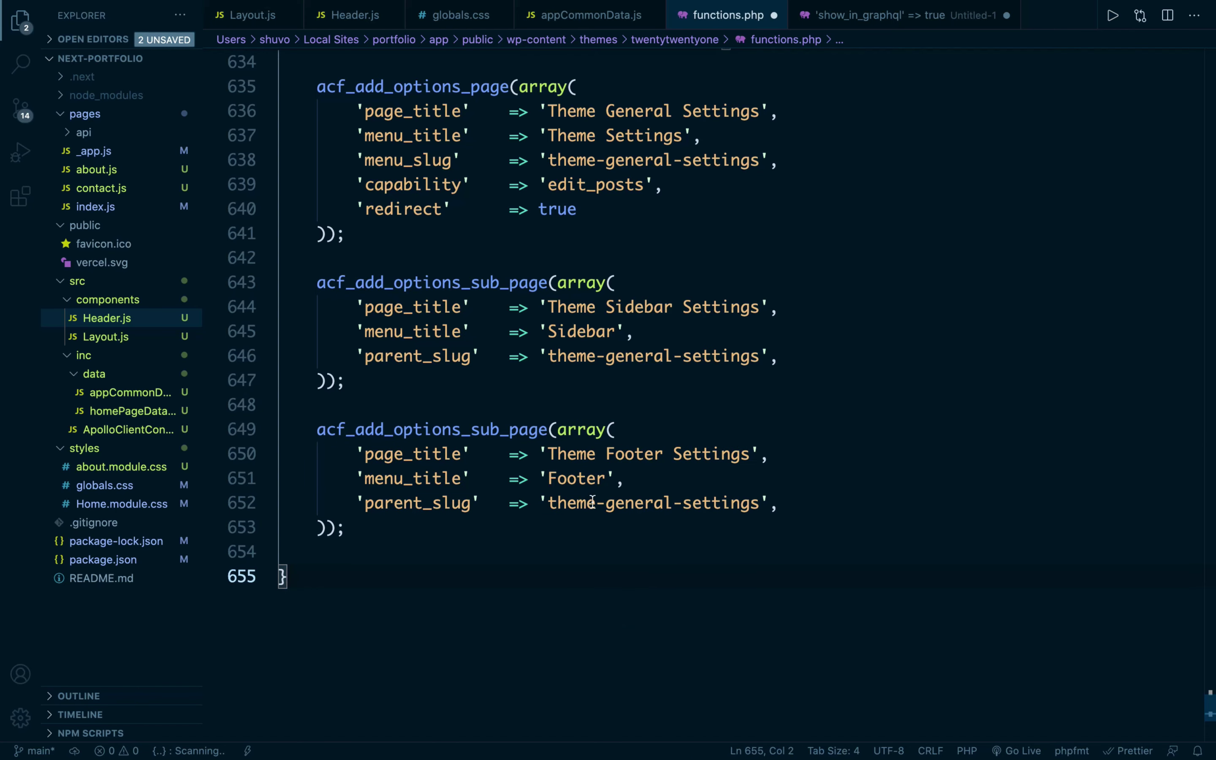
key("super+s")
- In Chrome, reload the WordPress admin and open the Sidebar page under Theme Settings
key("ctrl+Right")
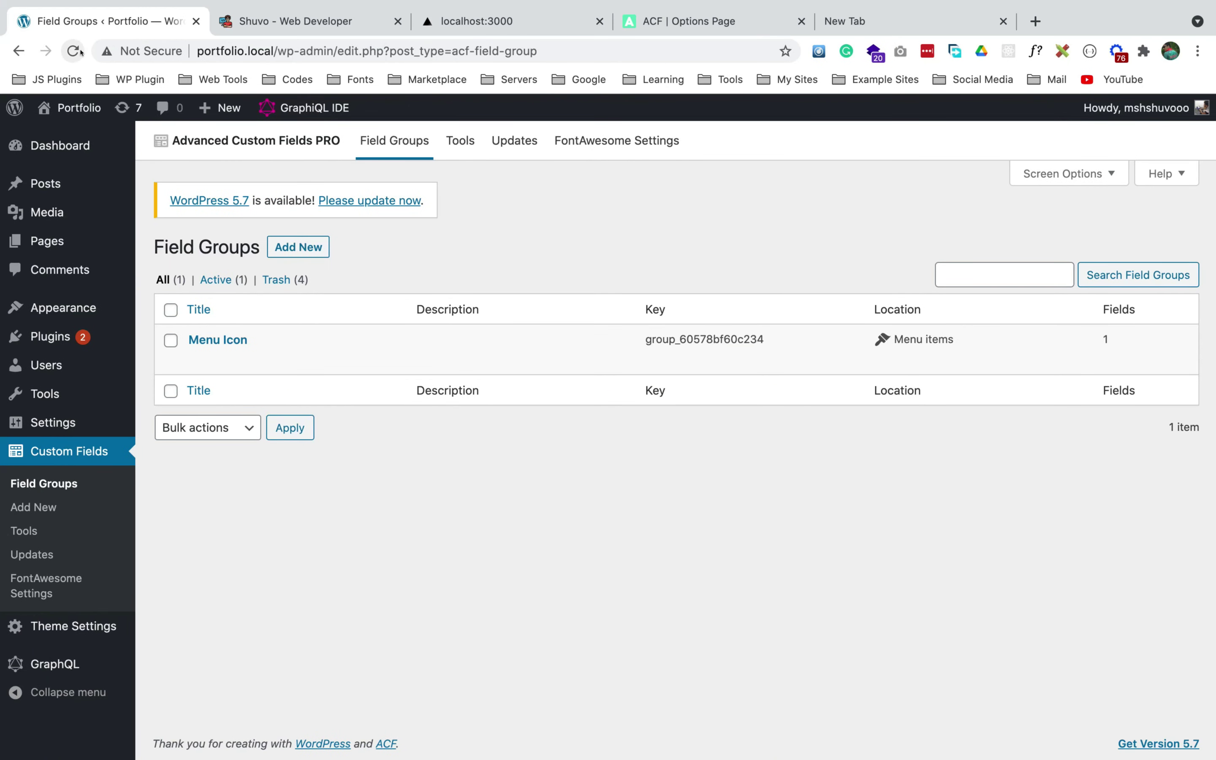
left_click(73, 50)
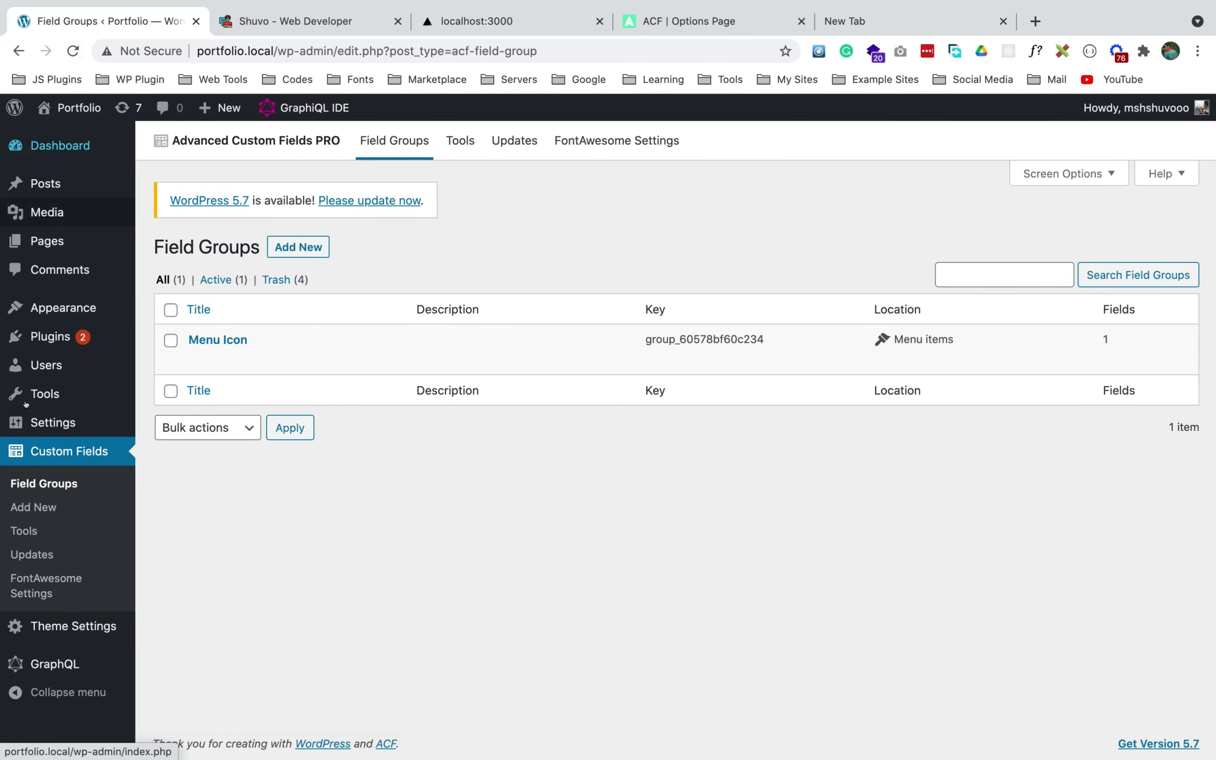
mouse_move(64, 631)
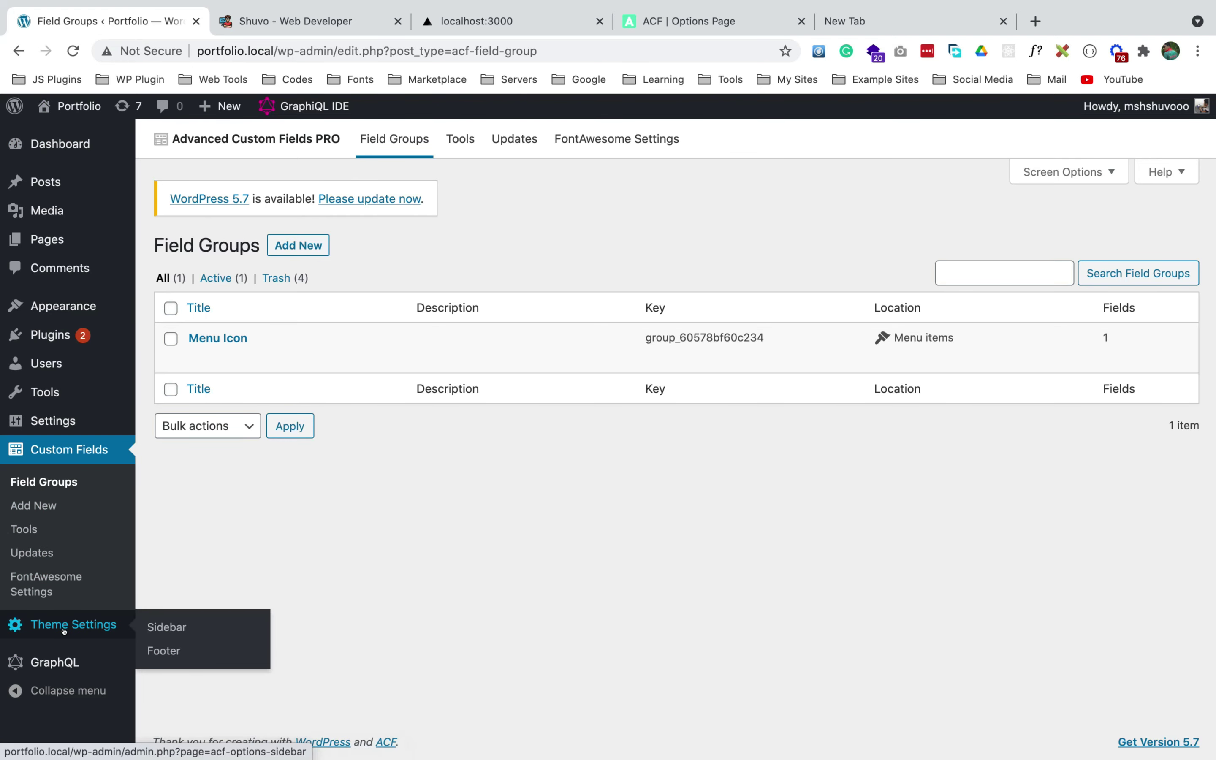
left_click(157, 623)
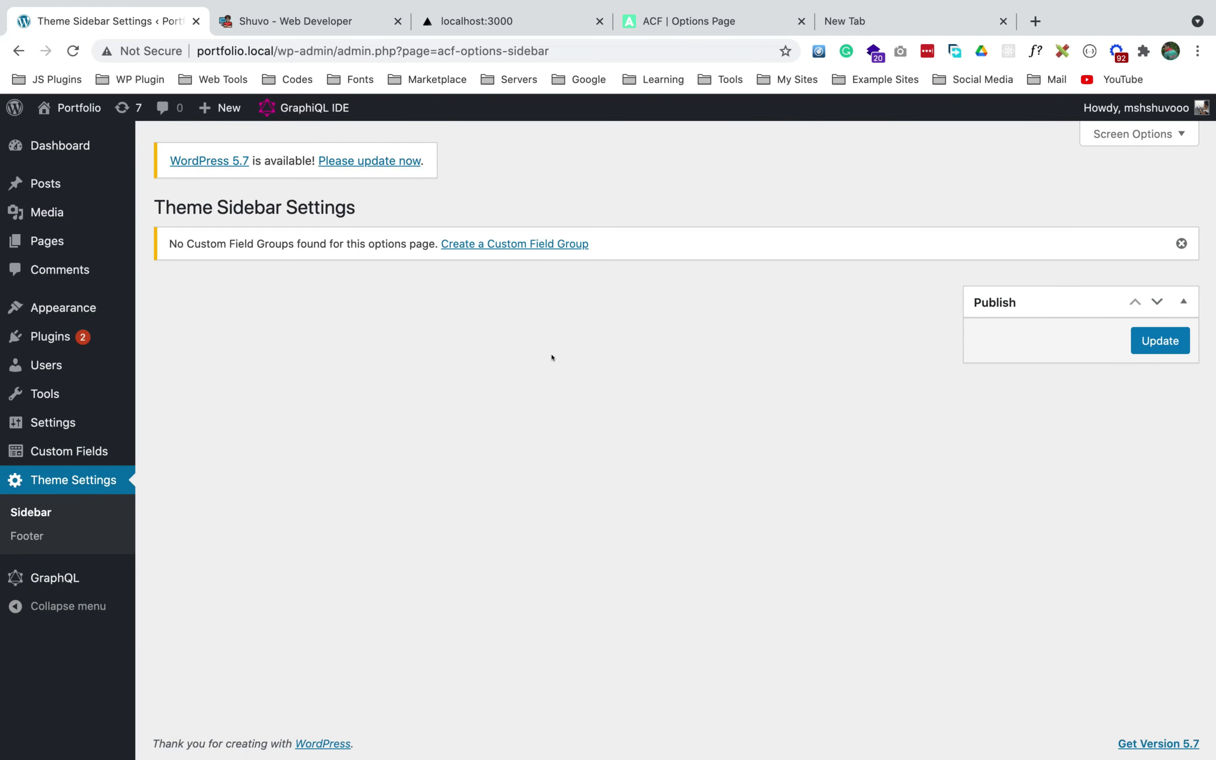
- Create a custom field group titled 'Sidebar' for the options page and check the portfolio site's sidebar for reference
left_click(479, 244)
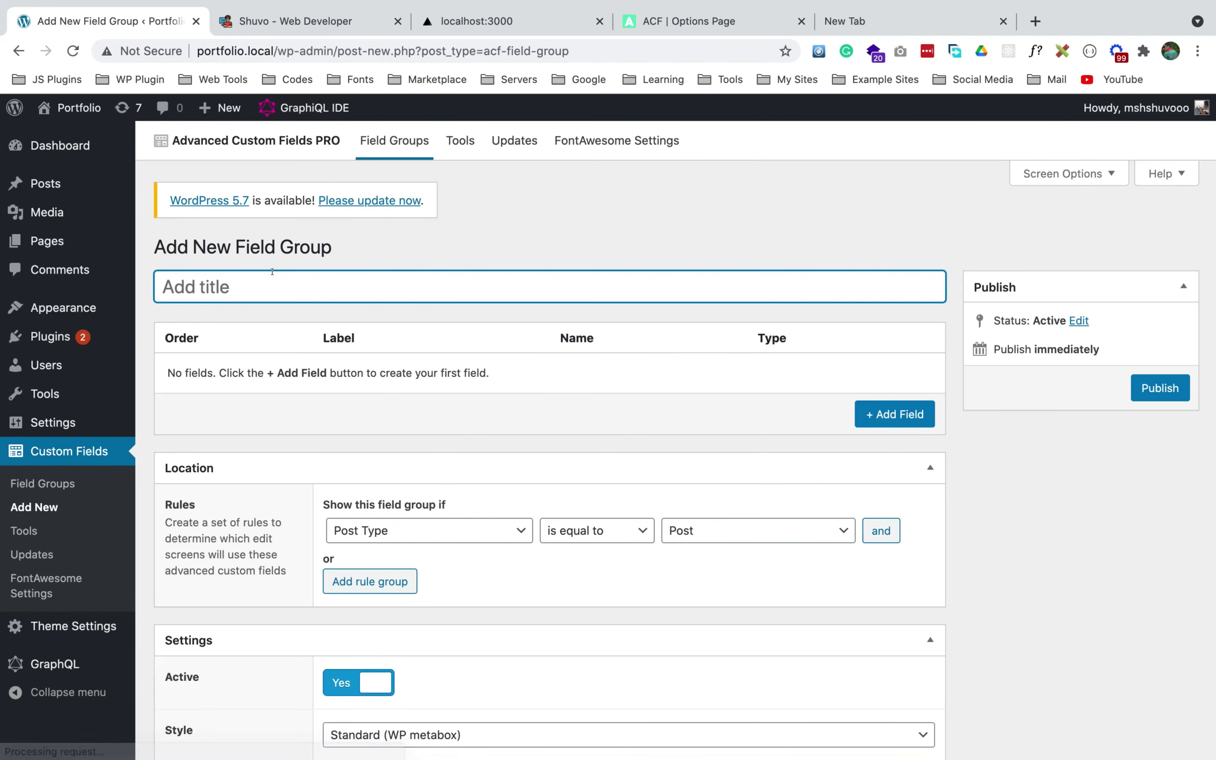
type("Sidebar")
left_click(286, 23)
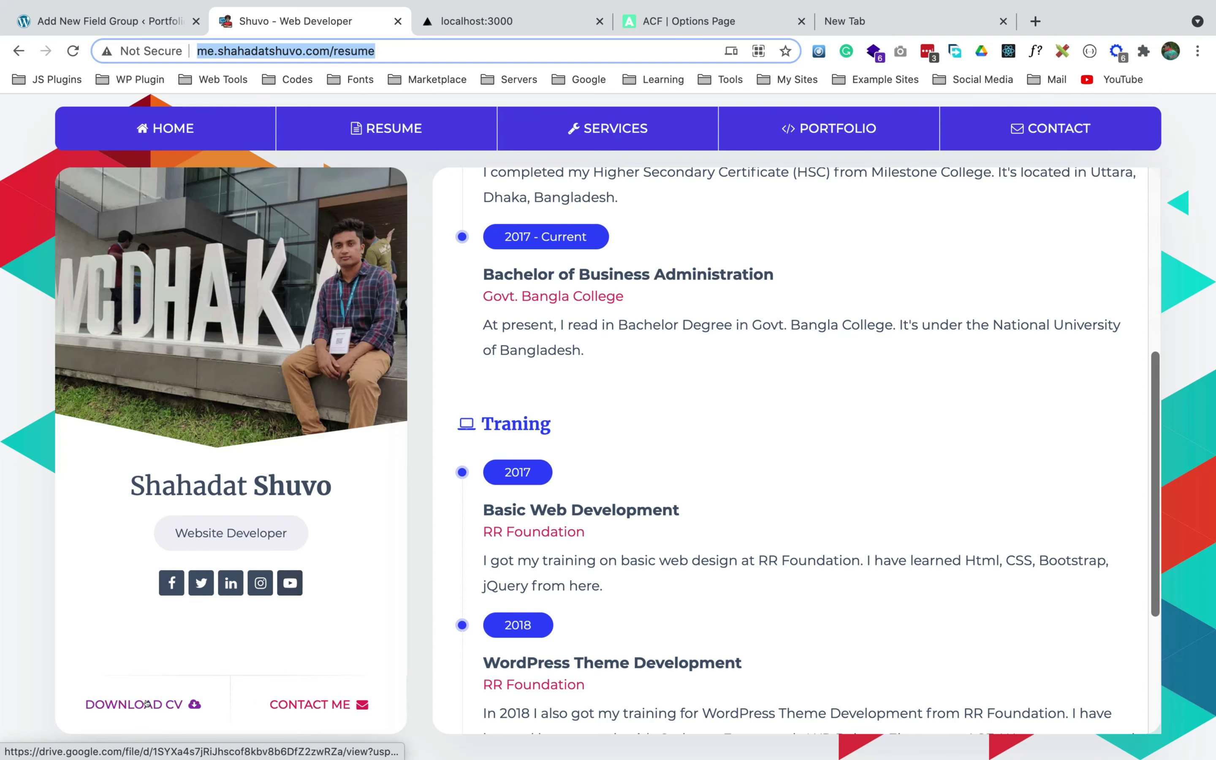
left_click(162, 22)
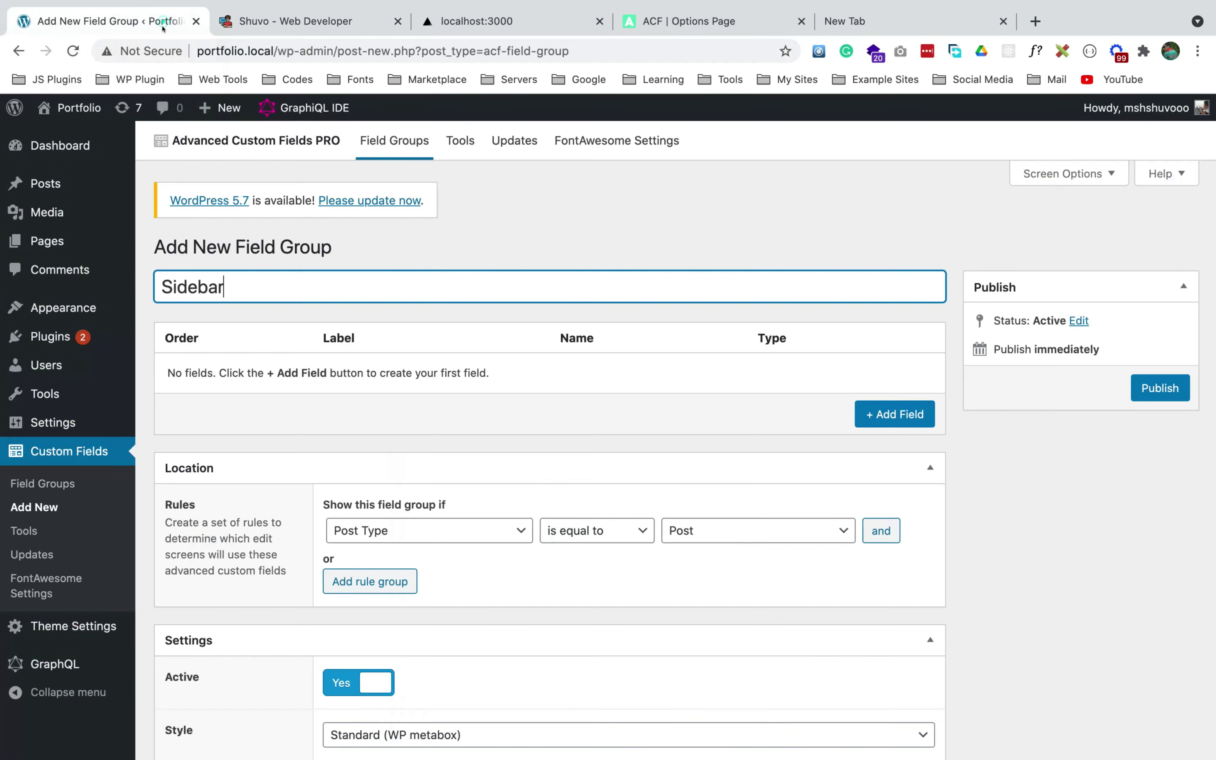
- Add a field labelled 'Profile Picture' to the Sidebar field group with the field type Image
left_click(856, 408)
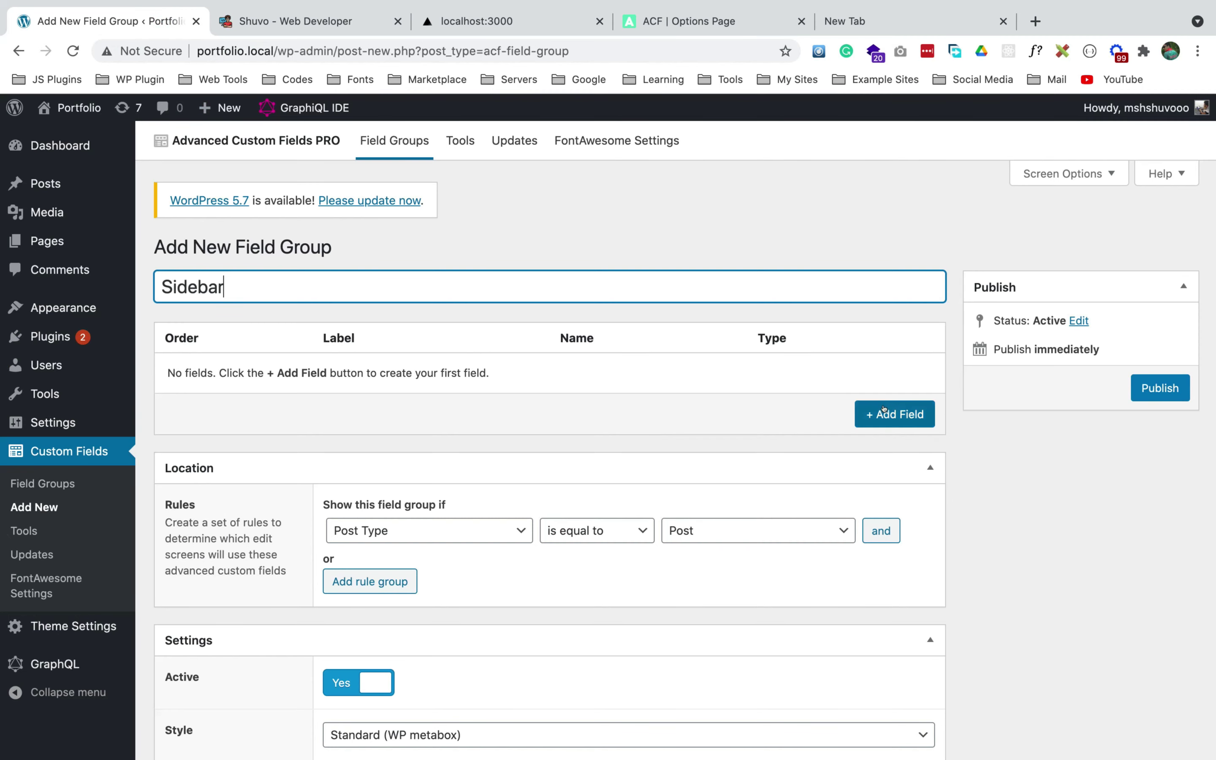
left_click(351, 426)
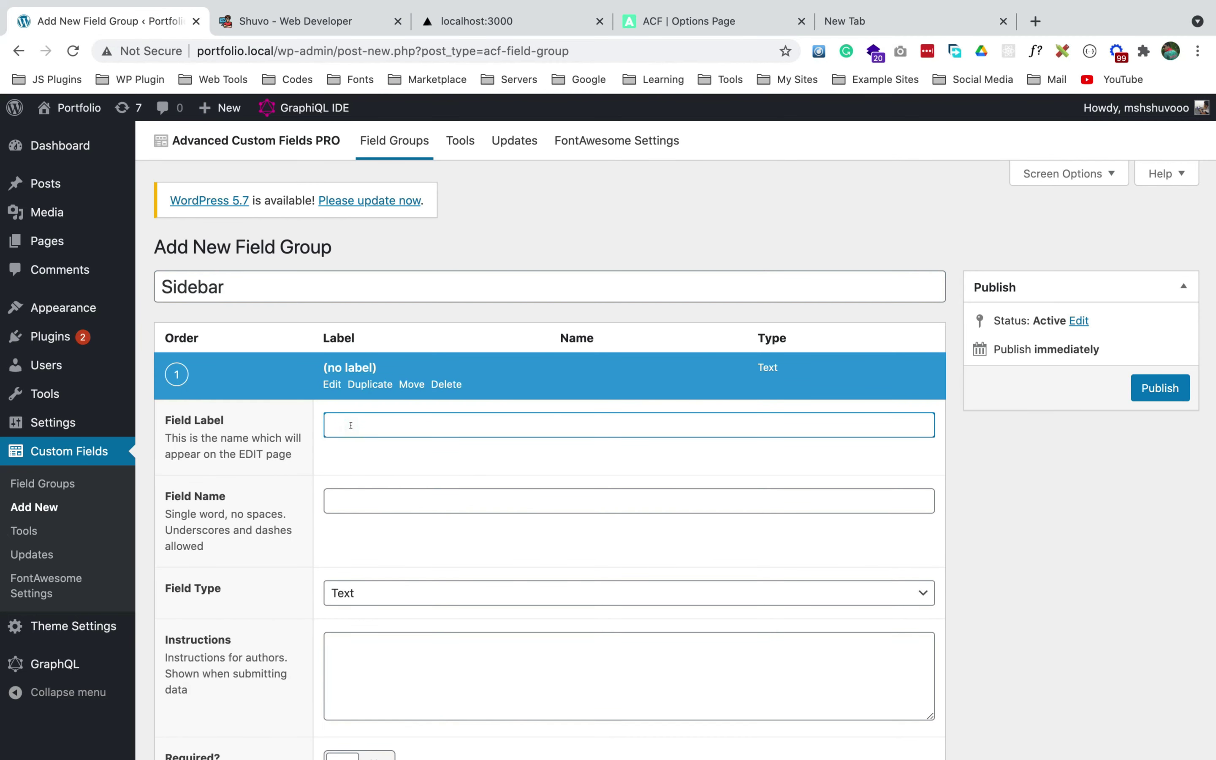
type("Profile Picture")
left_click(414, 451)
scroll(402, 562, "down", 3)
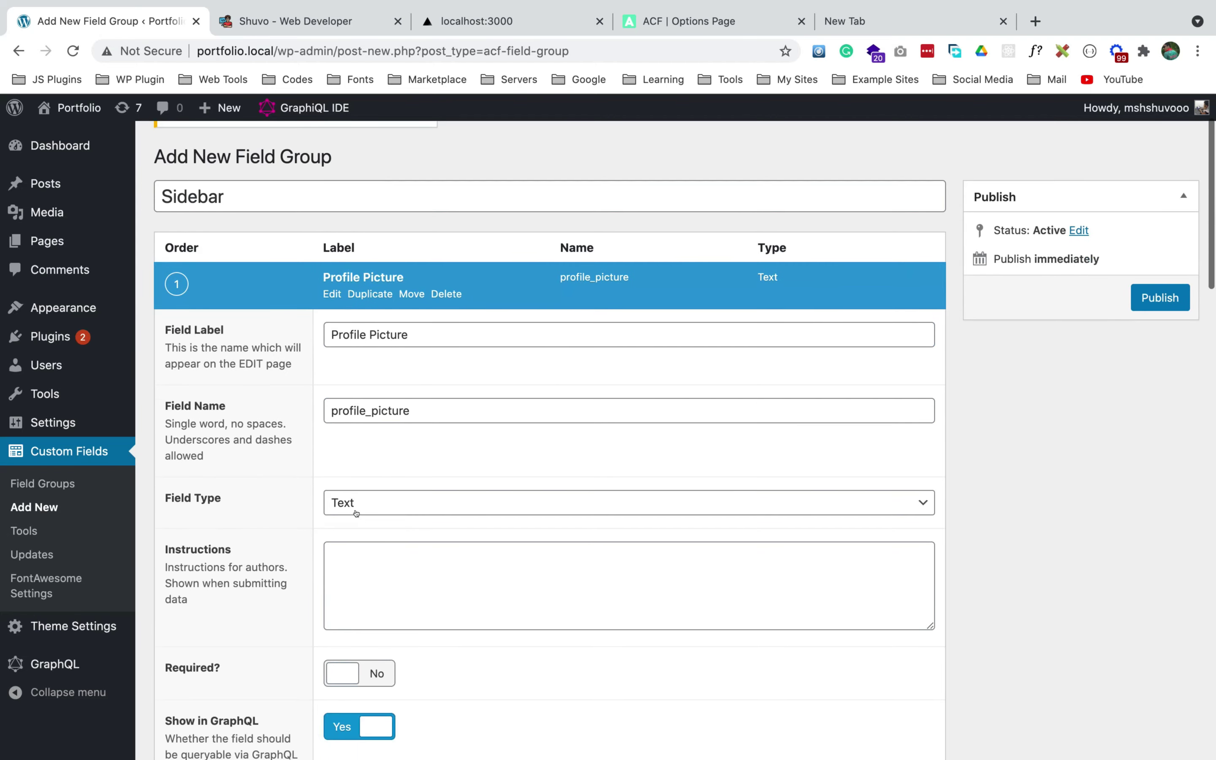
left_click(350, 501)
scroll(362, 562, "down", 5)
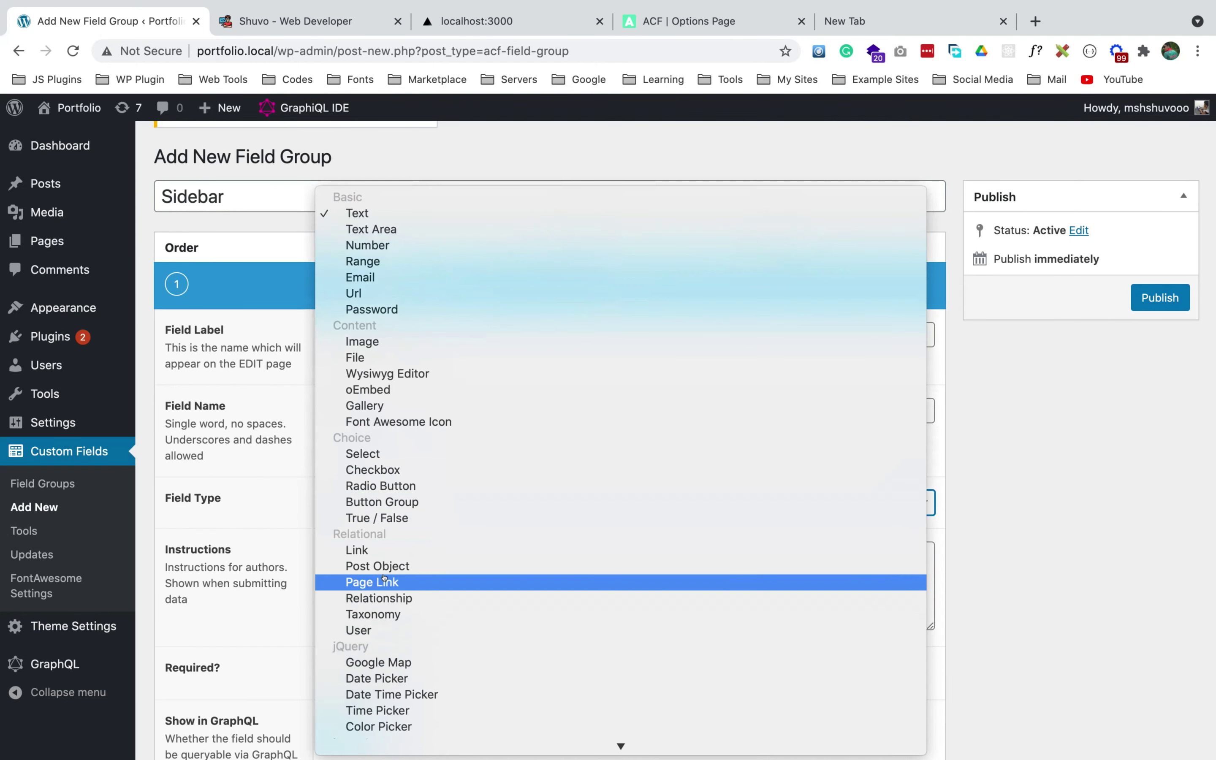
left_click(362, 341)
- Set the Profile Picture field's return format to Image URL and preview size to Full Size, and collapse the field
scroll(413, 401, "down", 2)
scroll(402, 518, "down", 3)
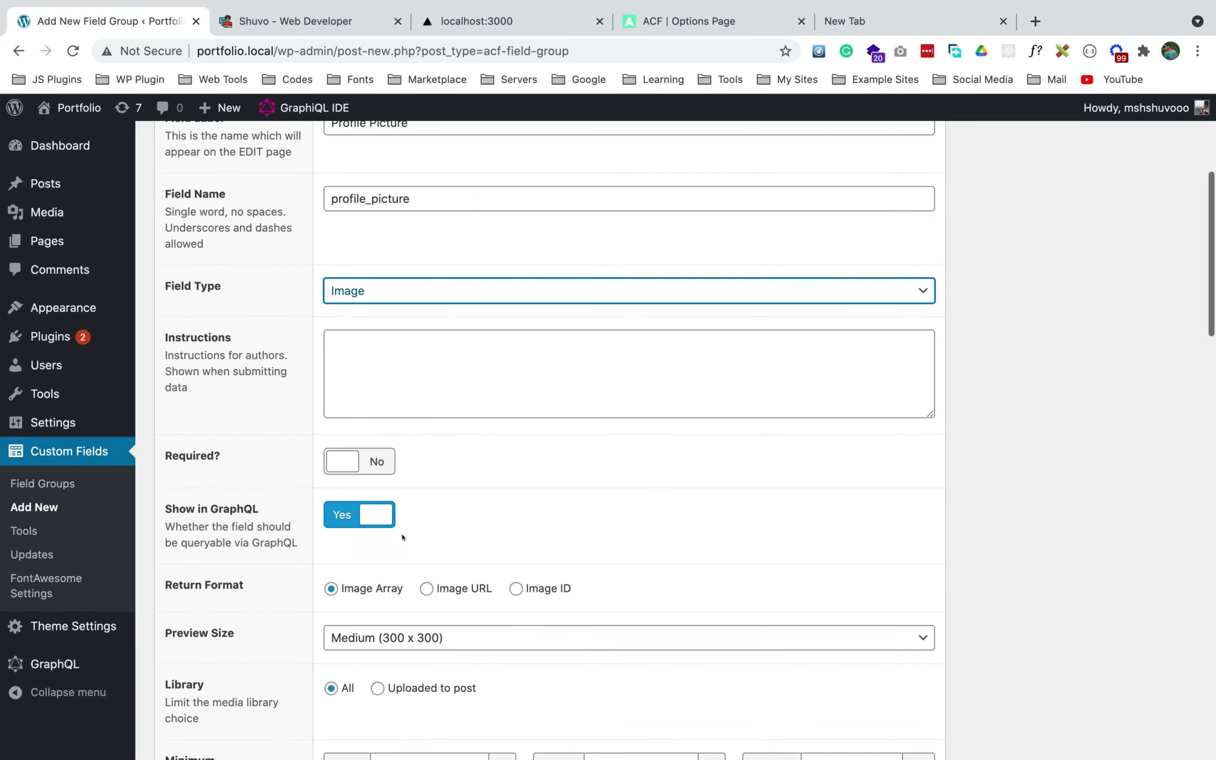
scroll(389, 557, "down", 2)
left_click(426, 485)
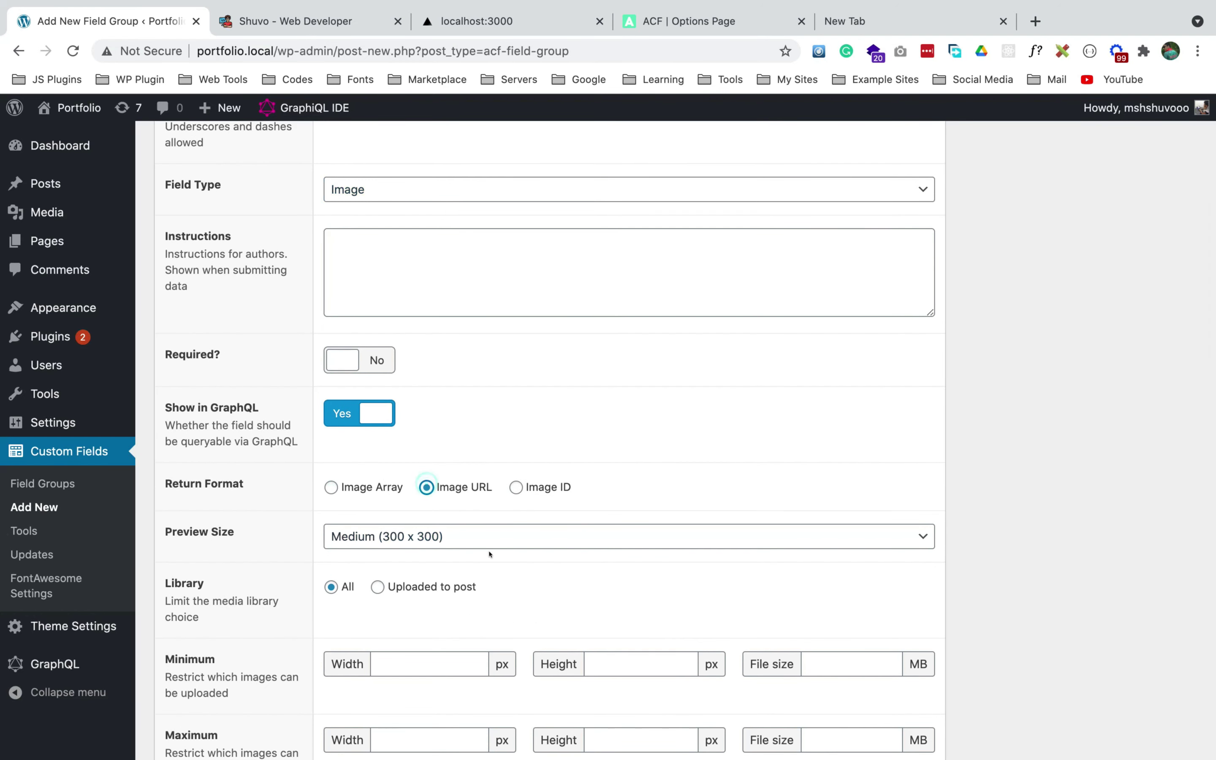
scroll(490, 554, "down", 2)
scroll(489, 554, "down", 2)
left_click(445, 391)
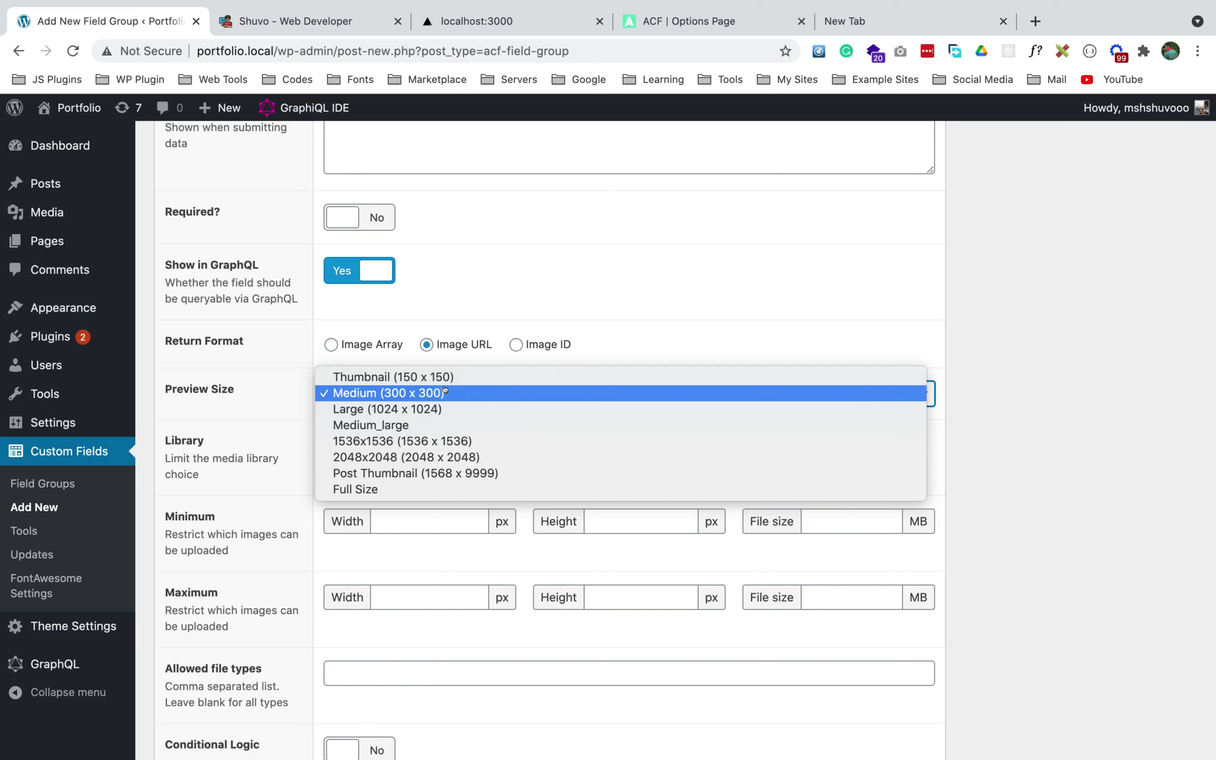
left_click(358, 487)
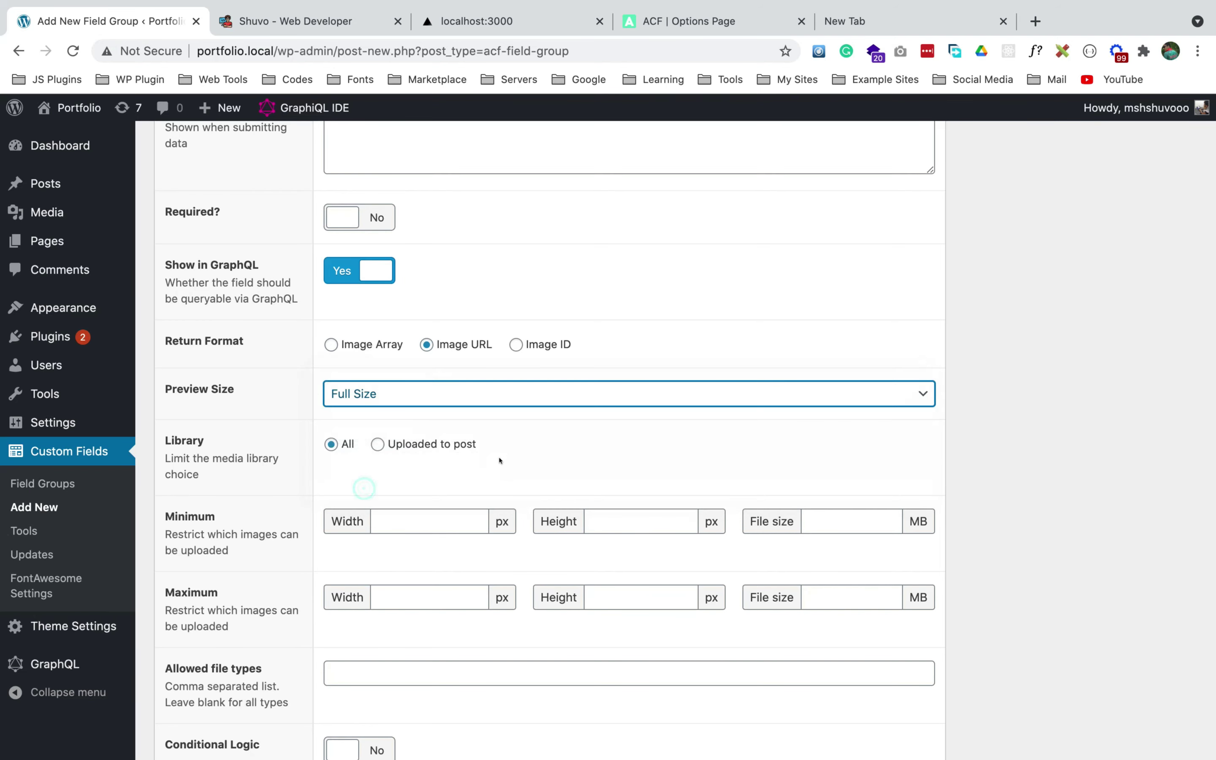
scroll(497, 462, "down", 5)
scroll(460, 604, "down", 3)
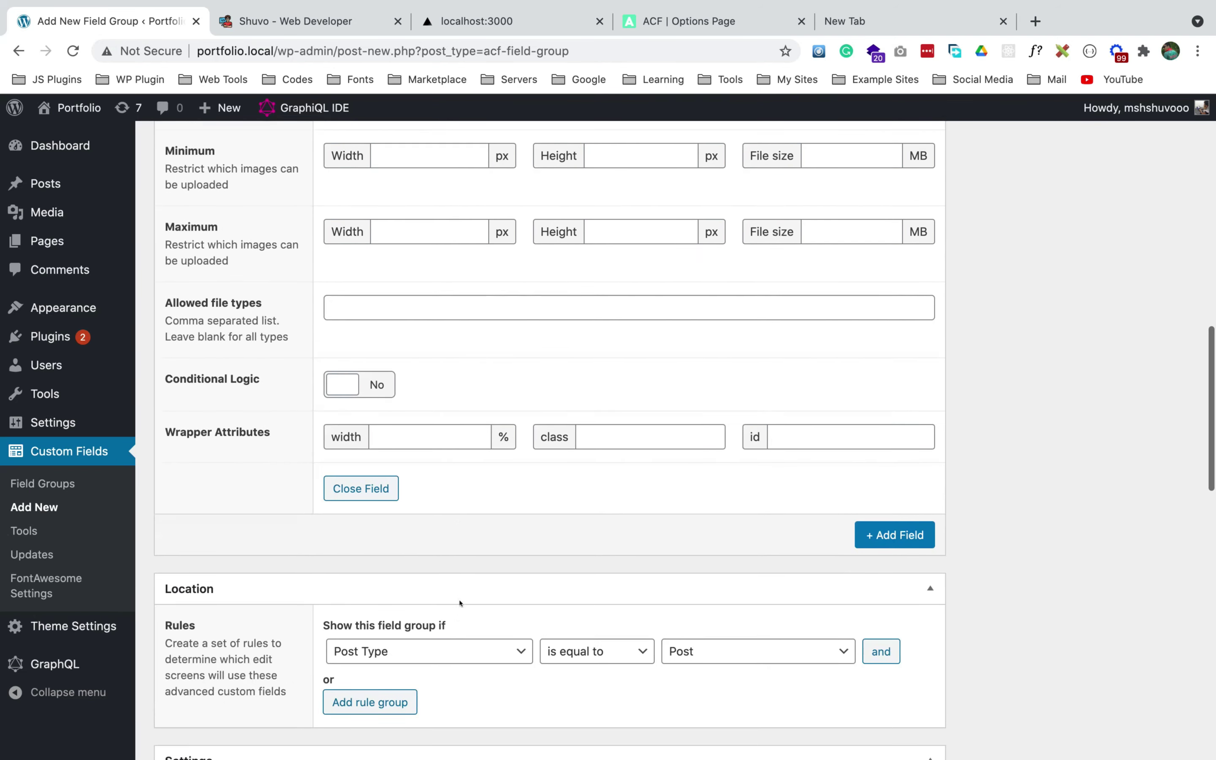
scroll(459, 603, "up", 9)
scroll(459, 604, "up", 8)
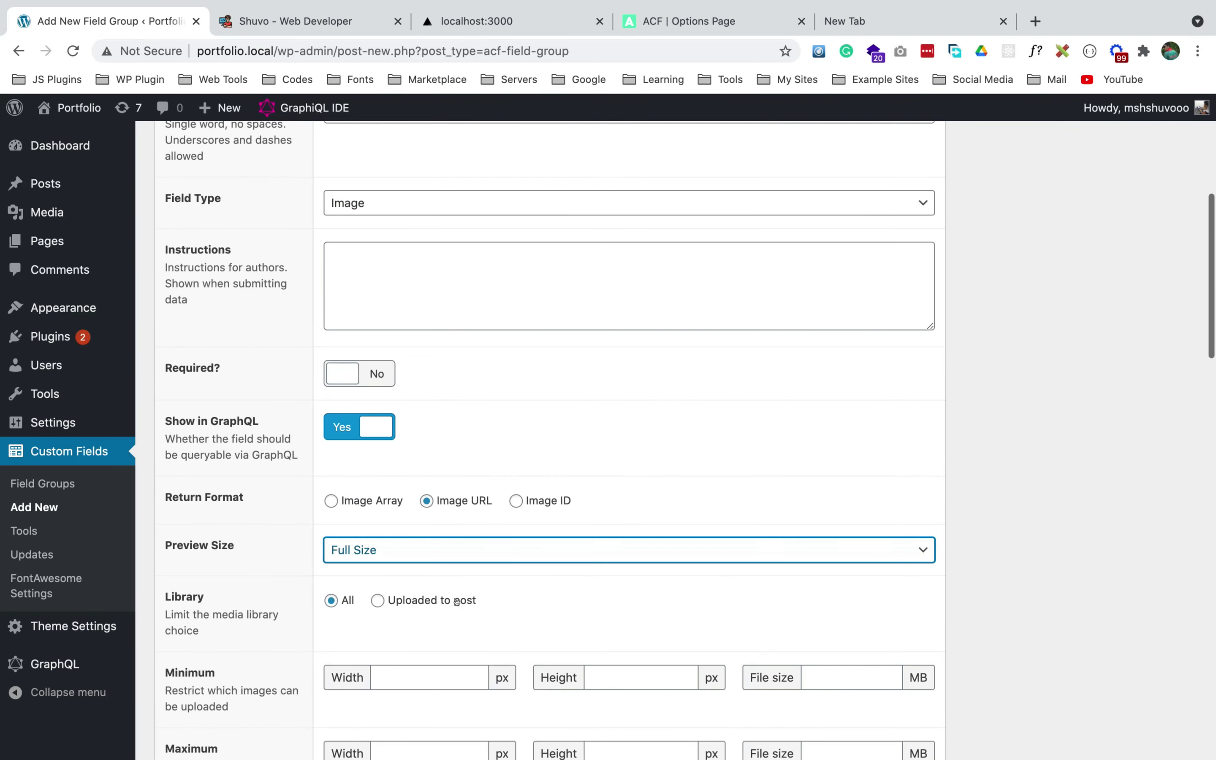
left_click(368, 337)
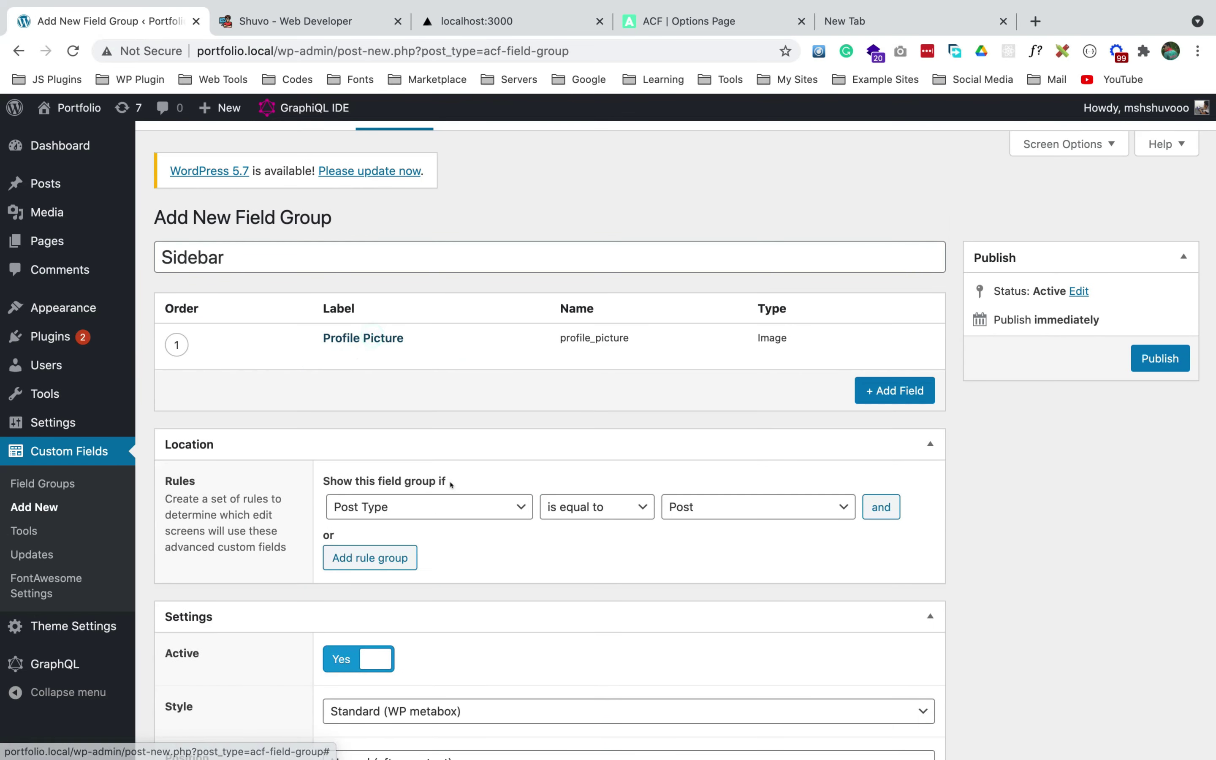
- Set the Sidebar field group's location rule to Options Page is equal to Theme Sidebar Settings
scroll(452, 438, "down", 2)
left_click(442, 435)
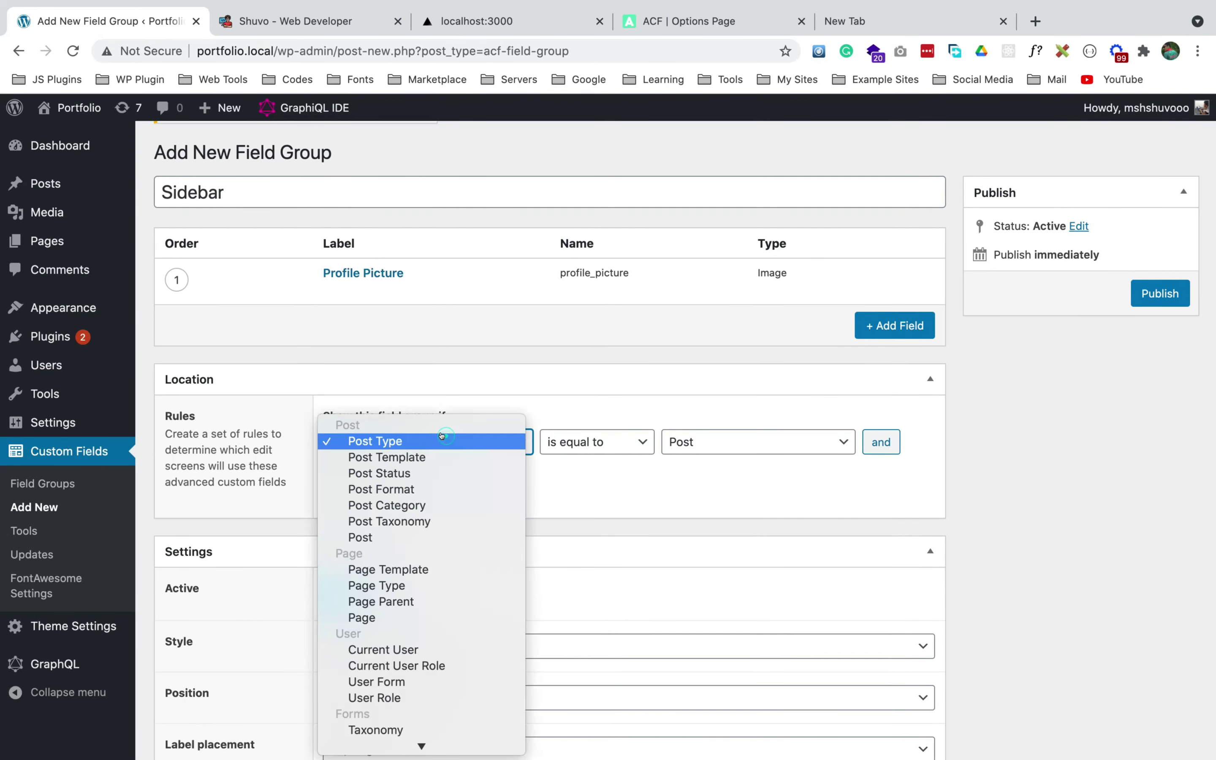
left_click(381, 744)
scroll(388, 604, "up", 2)
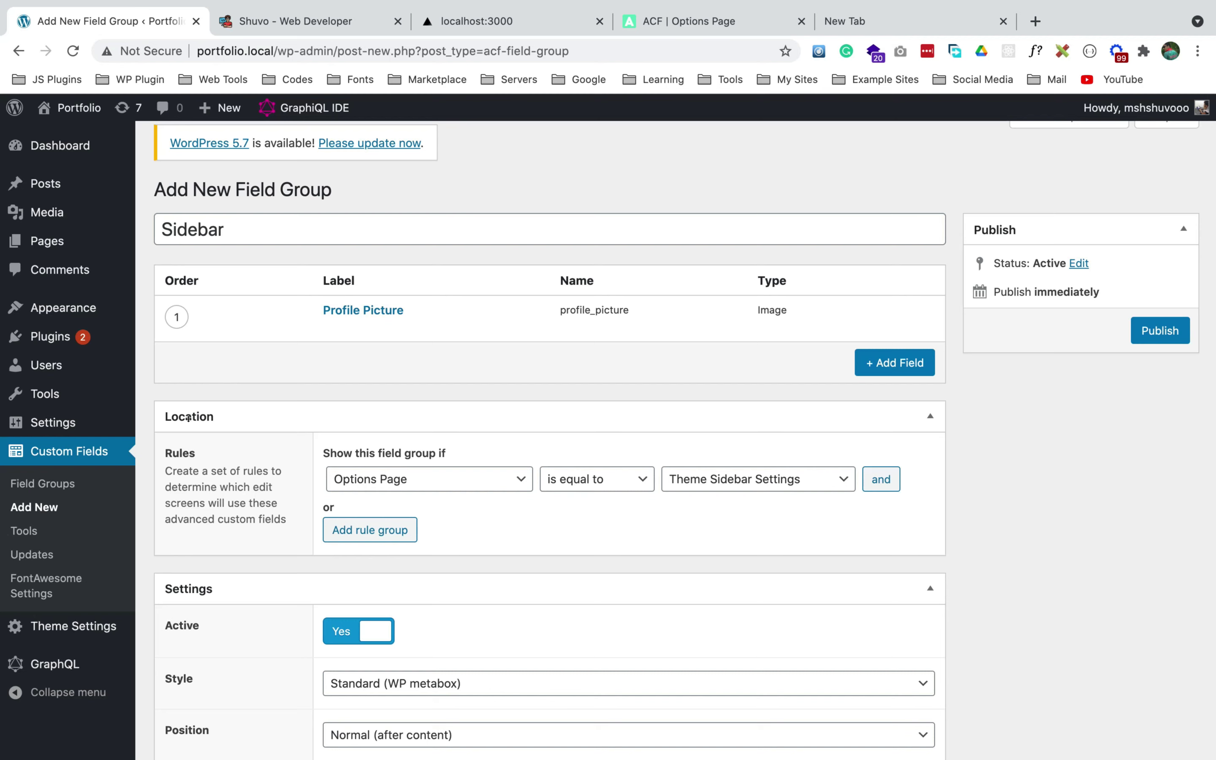
left_click(738, 479)
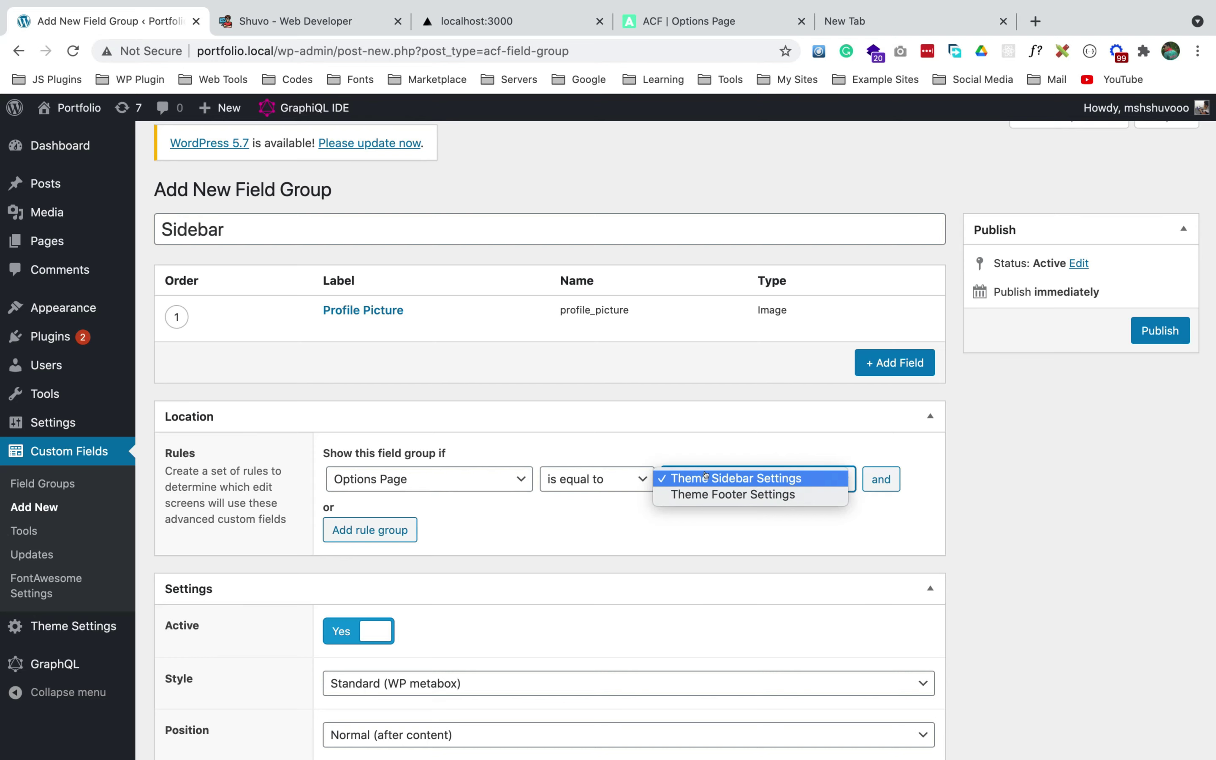
left_click(705, 477)
- Enable Show in GraphQL for the Sidebar field group and set its GraphQL Field Name to 'sidebar'
scroll(585, 609, "down", 2)
scroll(586, 609, "down", 13)
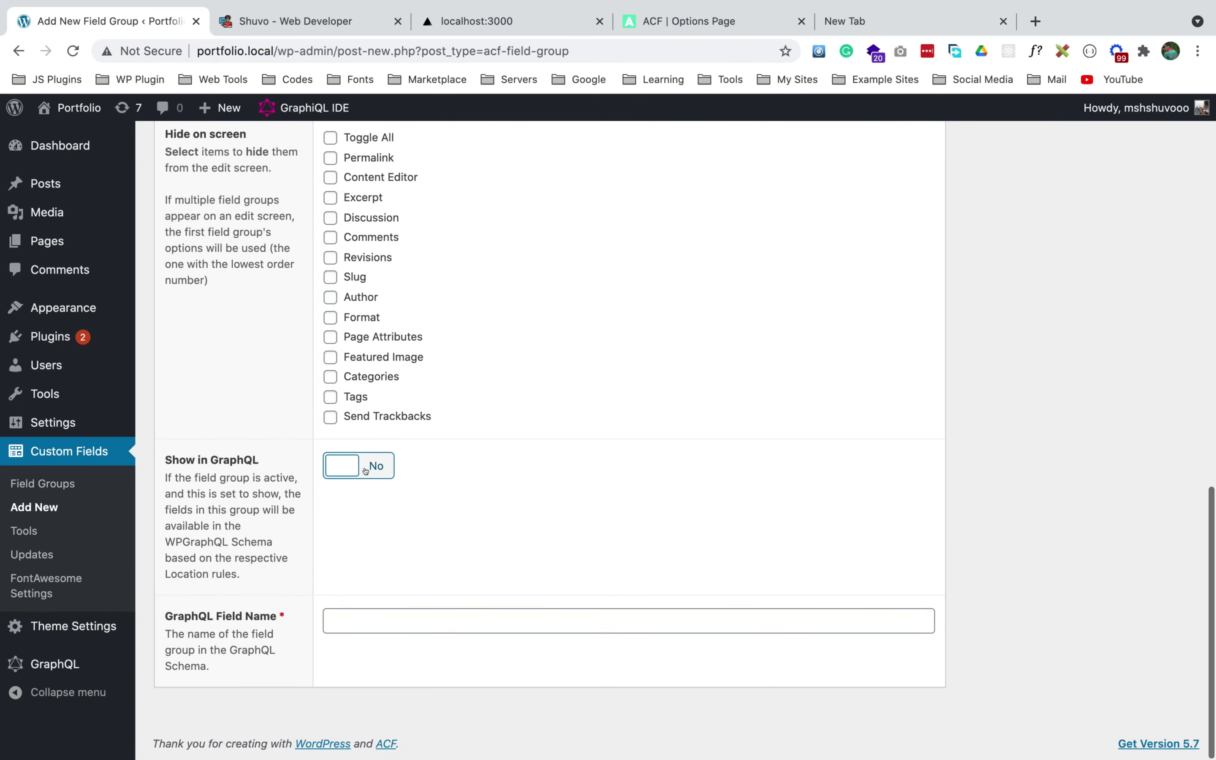
left_click(361, 468)
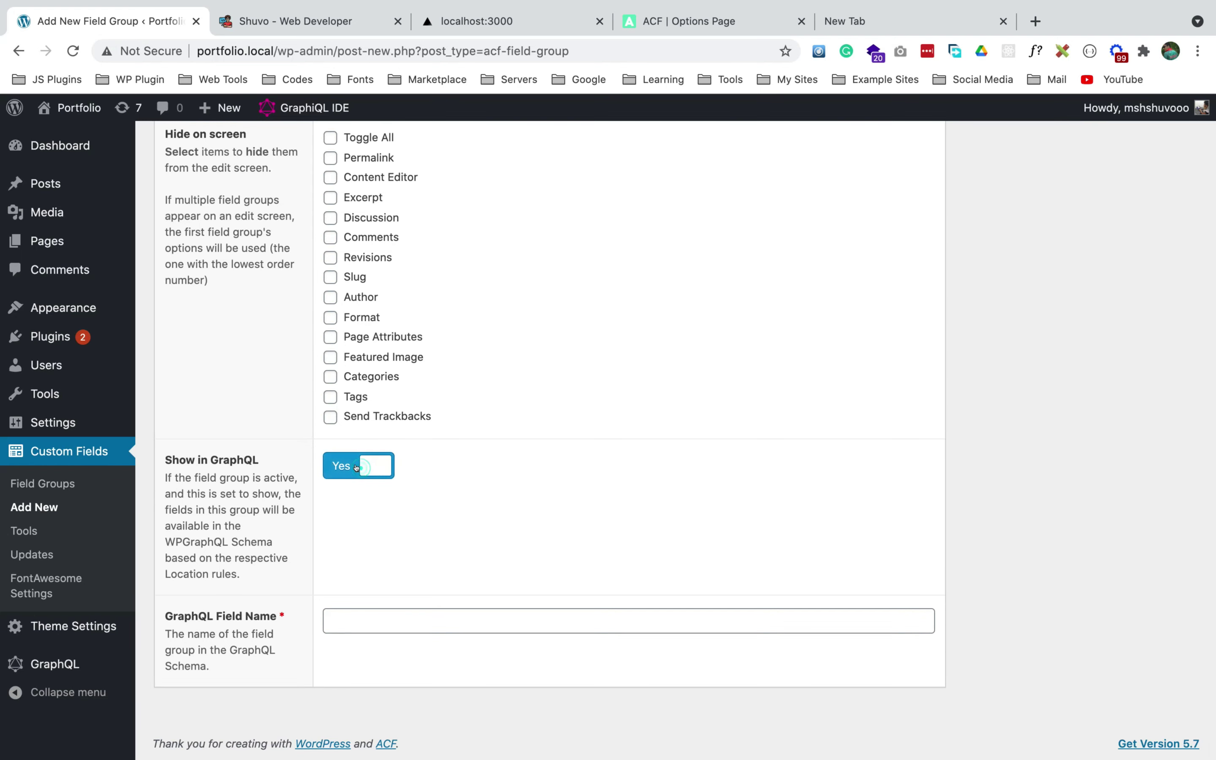
scroll(366, 605, "down", 1)
left_click(331, 621)
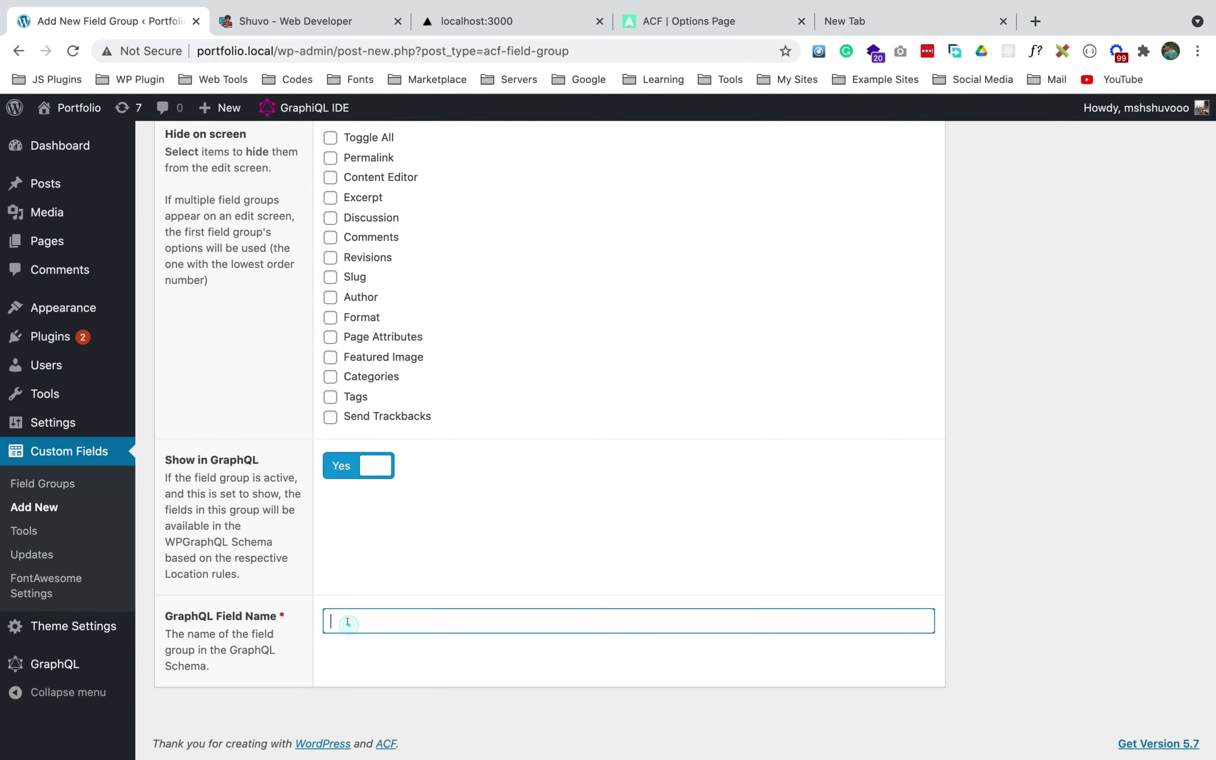
type("sidebar")
- Add a text field labelled 'Name' below Profile Picture in the Sidebar field group and collapse it
scroll(600, 563, "up", 15)
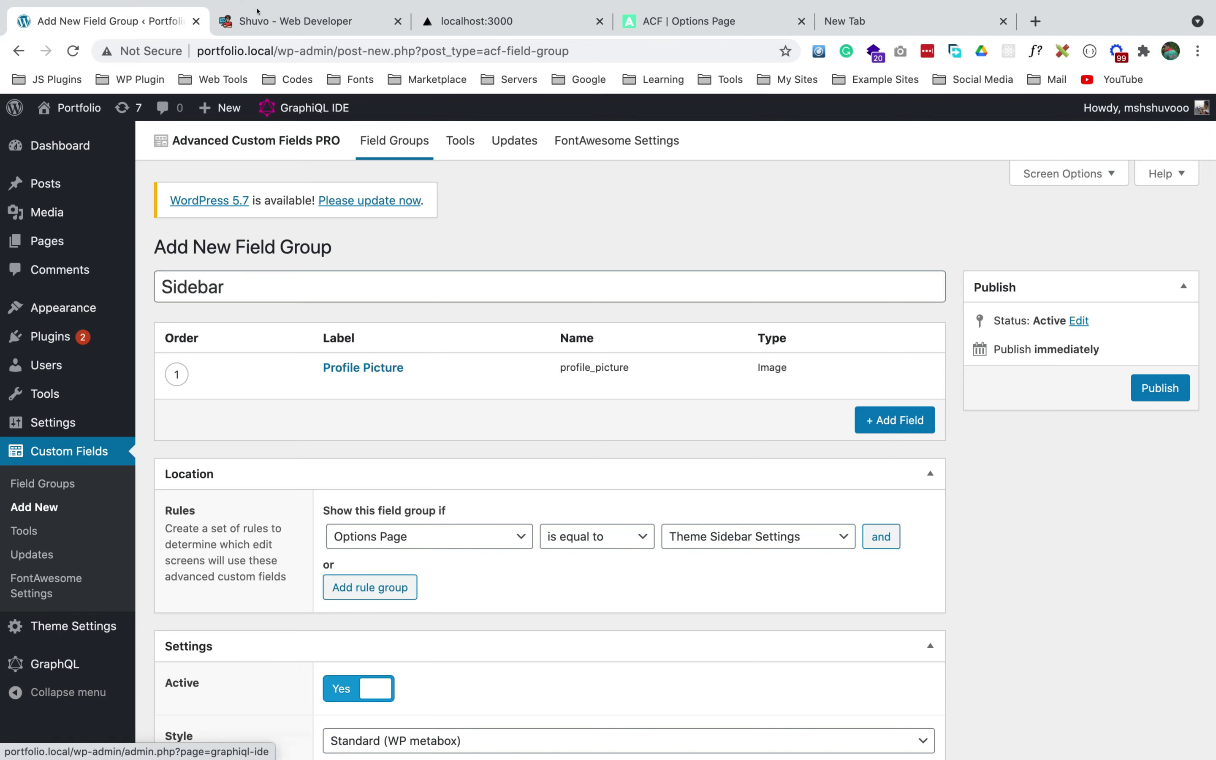
key("ctrl+Tab")
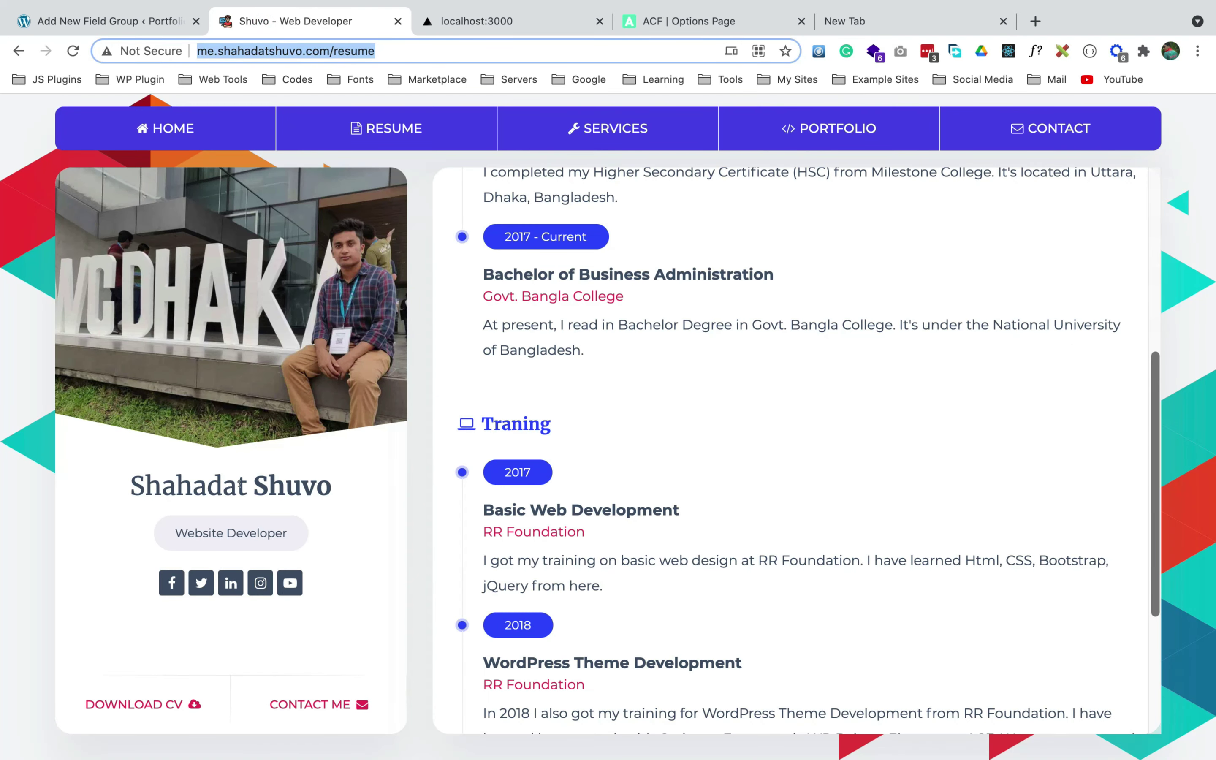
key("ctrl+shift+Tab")
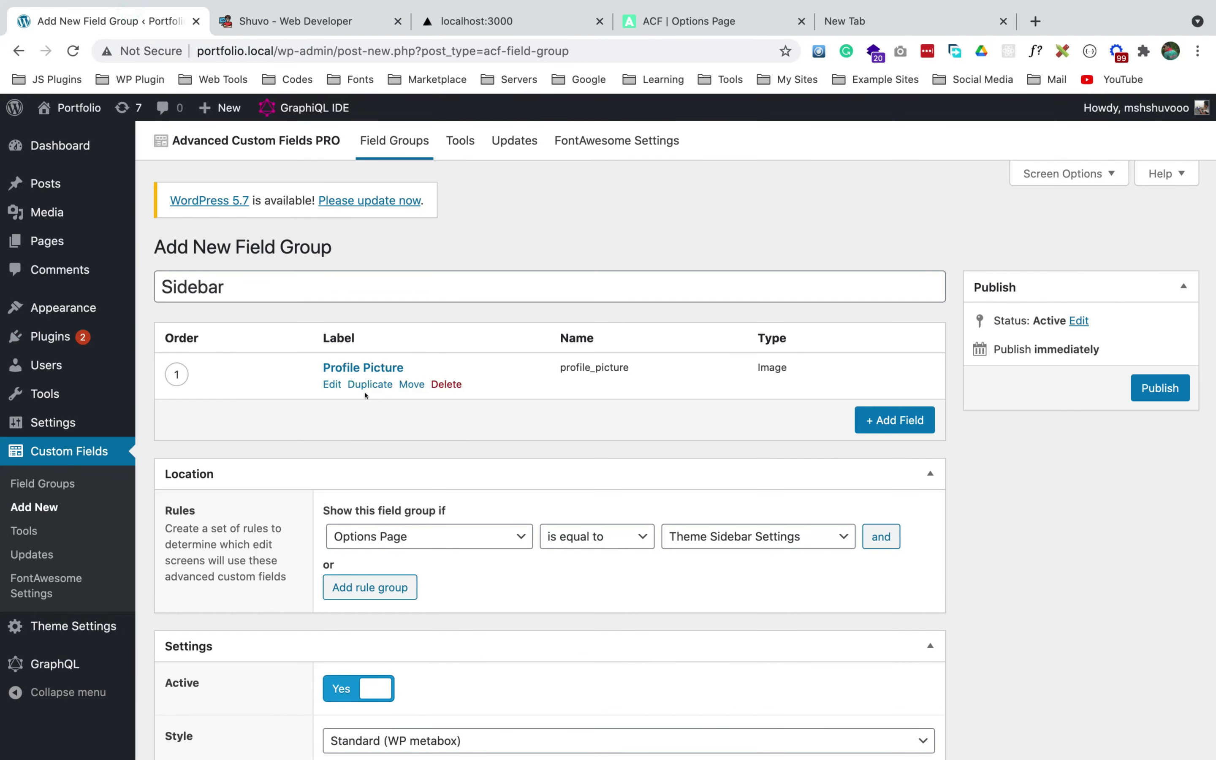
left_click(889, 420)
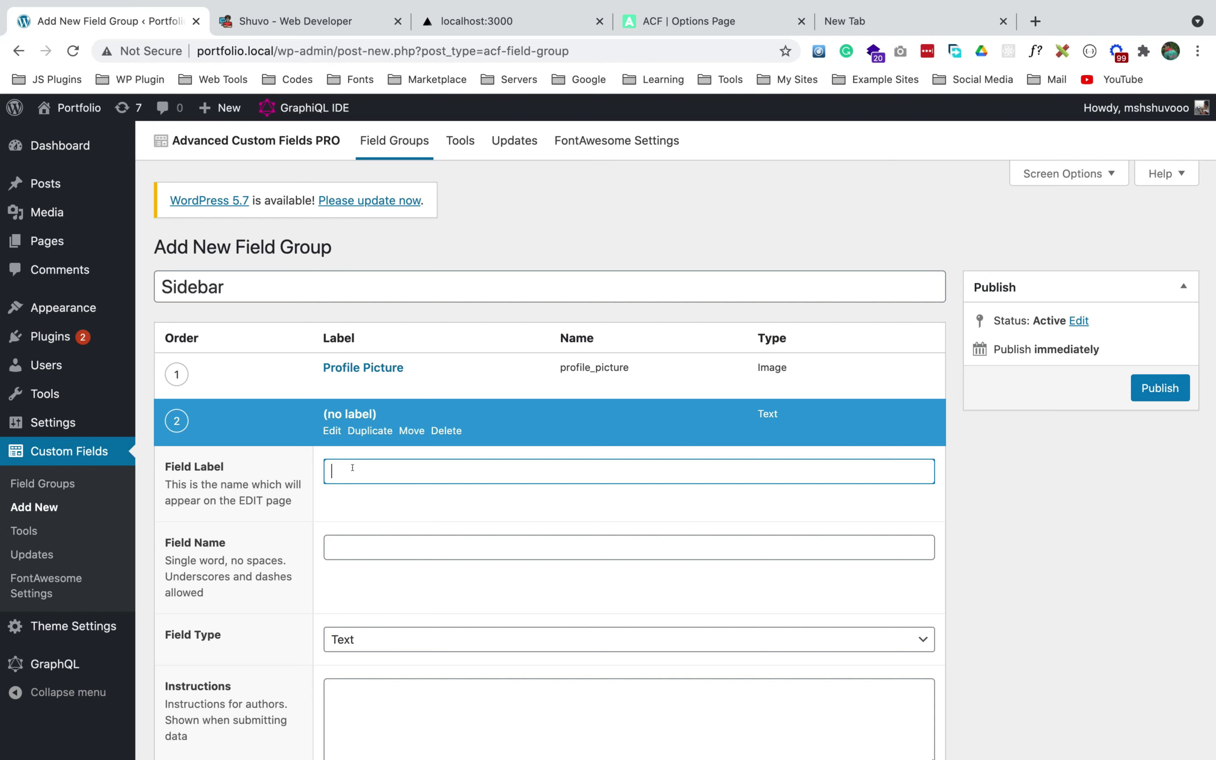
type("Name")
left_click(376, 494)
scroll(452, 565, "down", 6)
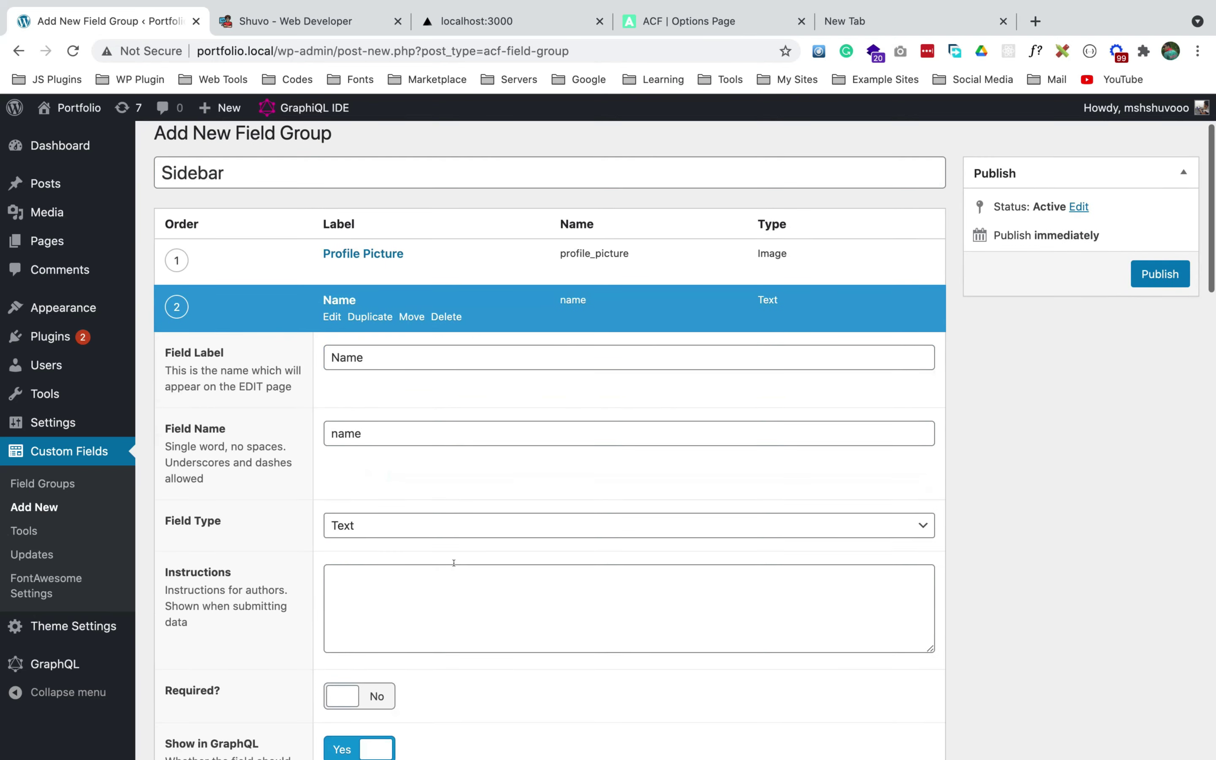
scroll(454, 568, "down", 10)
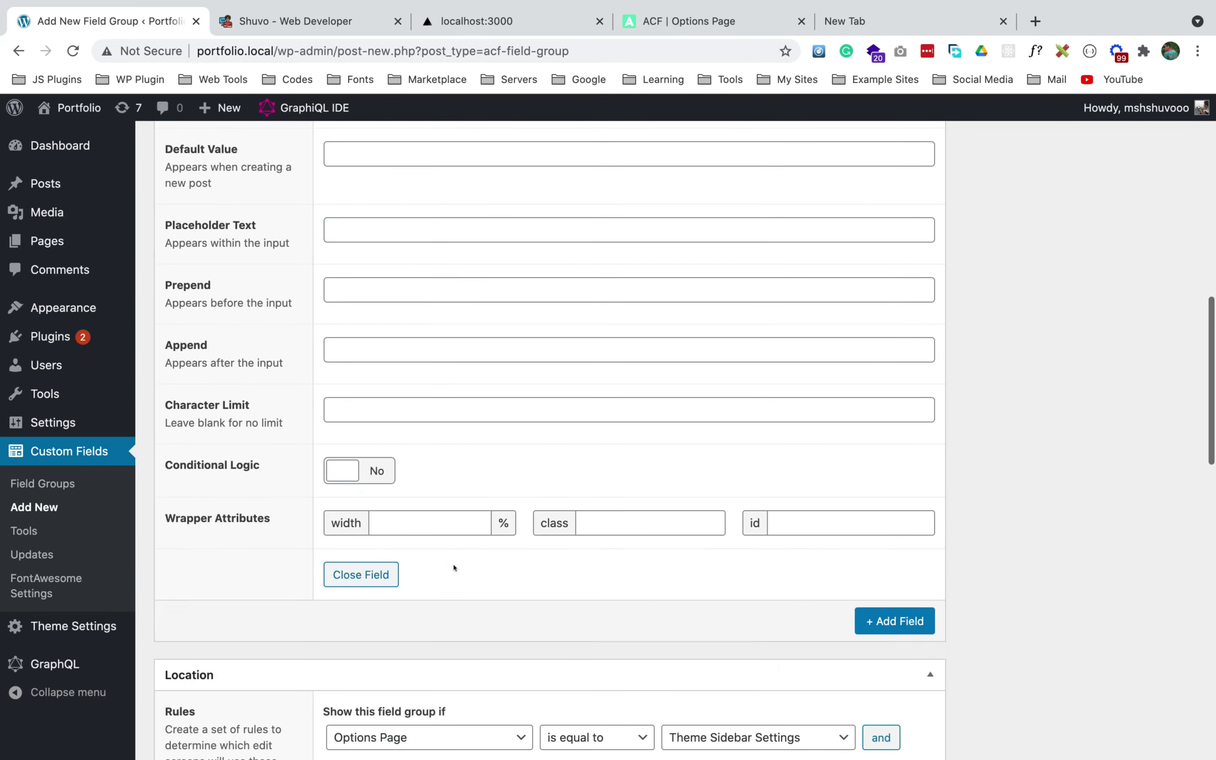
scroll(454, 565, "up", 14)
scroll(454, 563, "up", 1)
left_click(338, 300)
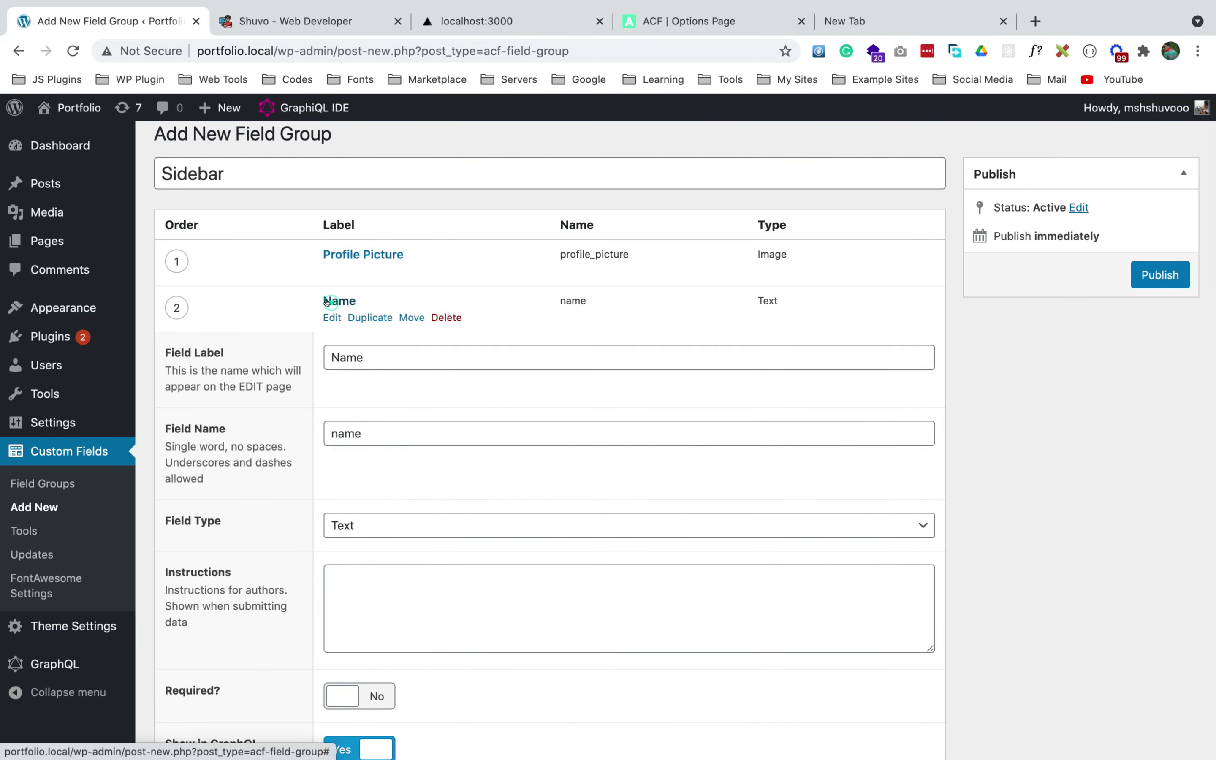
- Add a text field labelled 'Sub Title' below Name in the Sidebar field group and collapse it
left_click(864, 353)
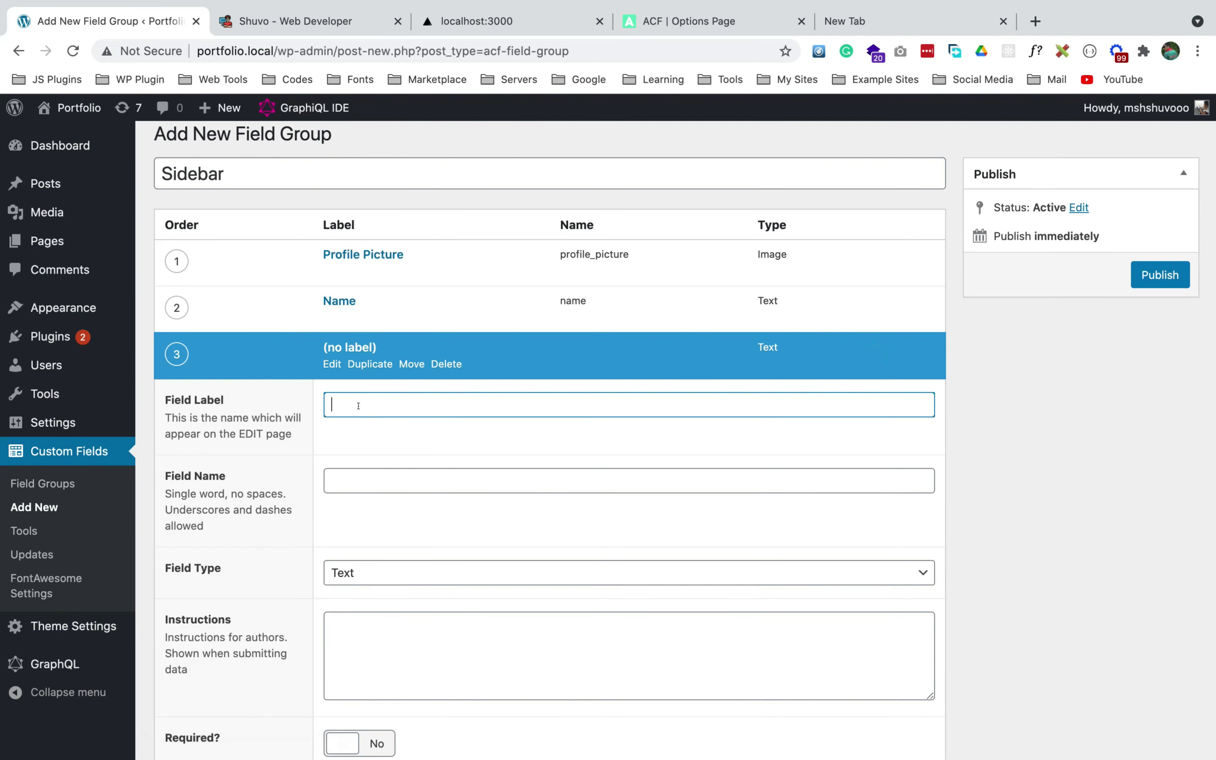
type("Sub Title")
left_click(386, 437)
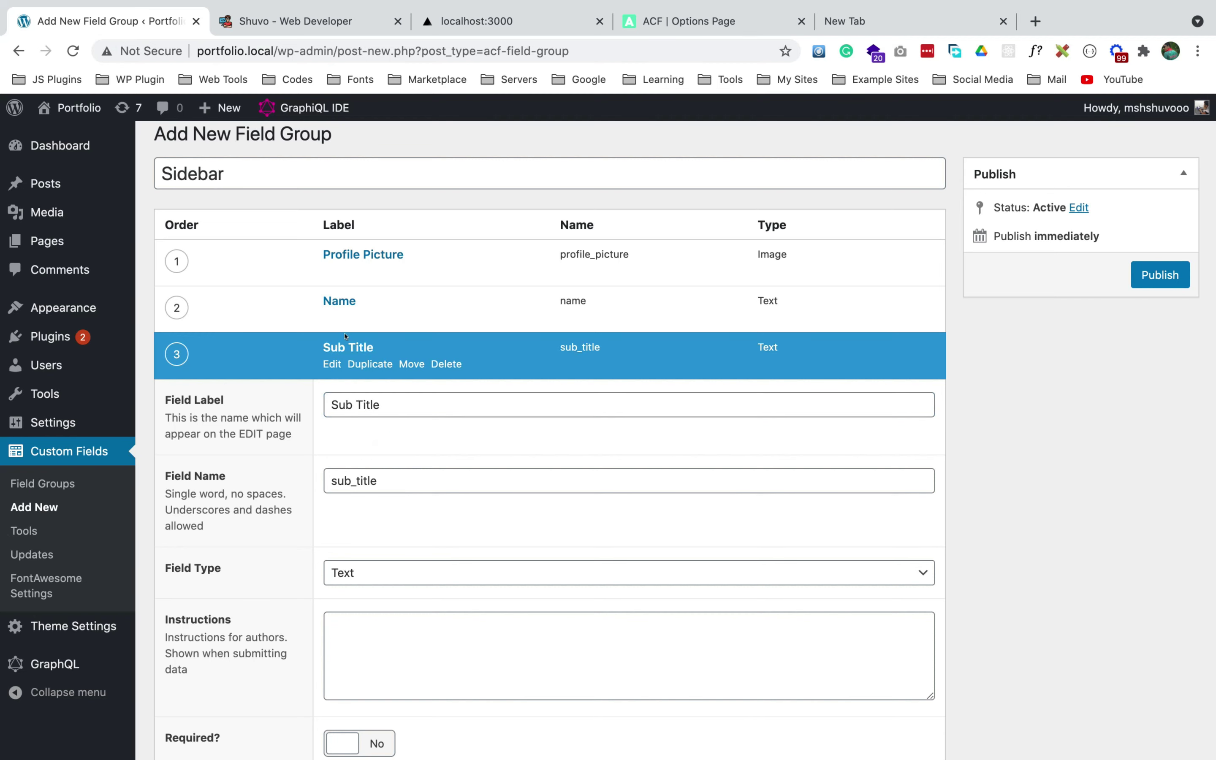
left_click(347, 347)
- Check the live portfolio's sidebar and add a field labelled 'Social Network' with the field type Repeater to the Sidebar group
scroll(372, 408, "down", 1)
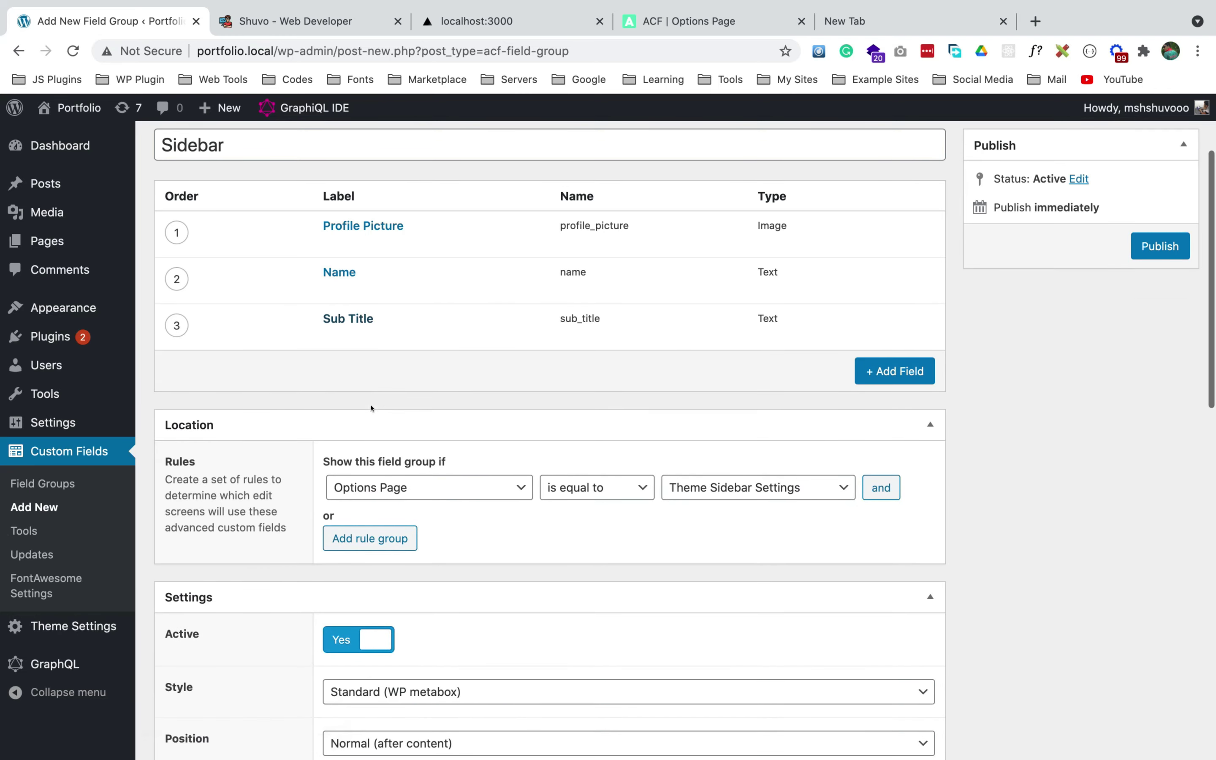
left_click(296, 21)
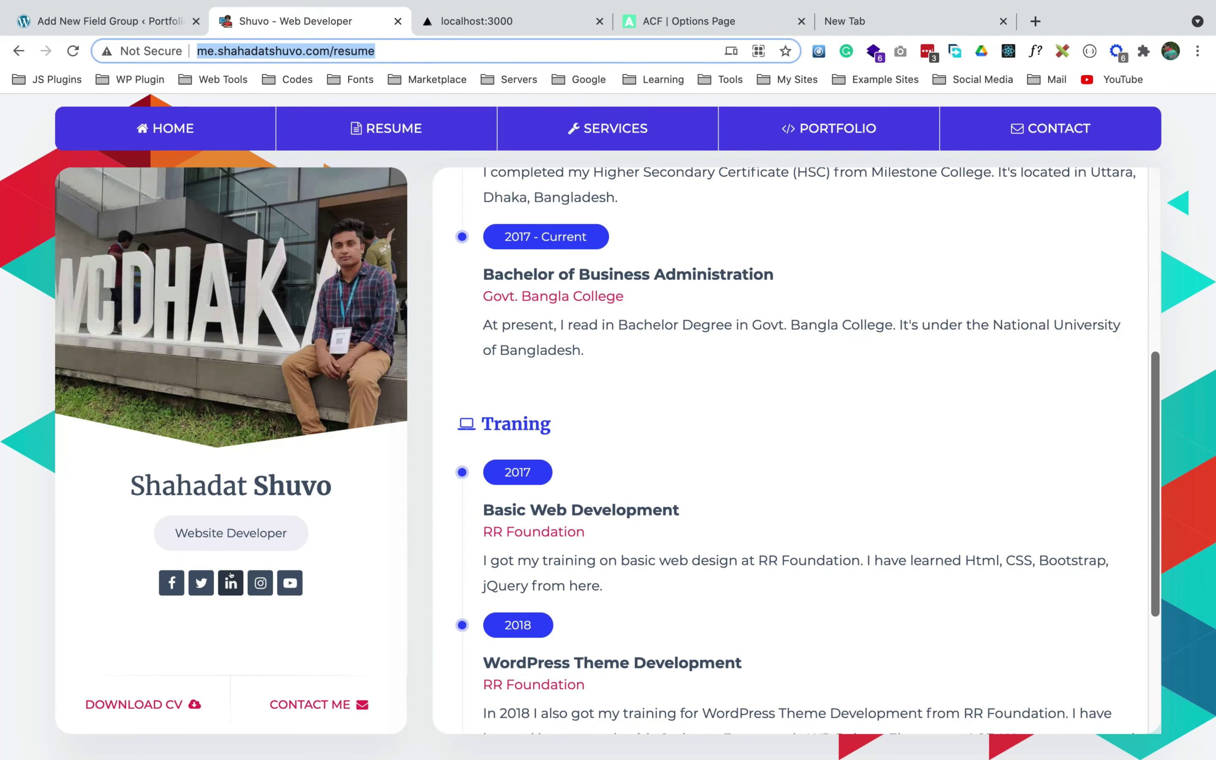
left_click(135, 20)
scroll(864, 263, "down", 3)
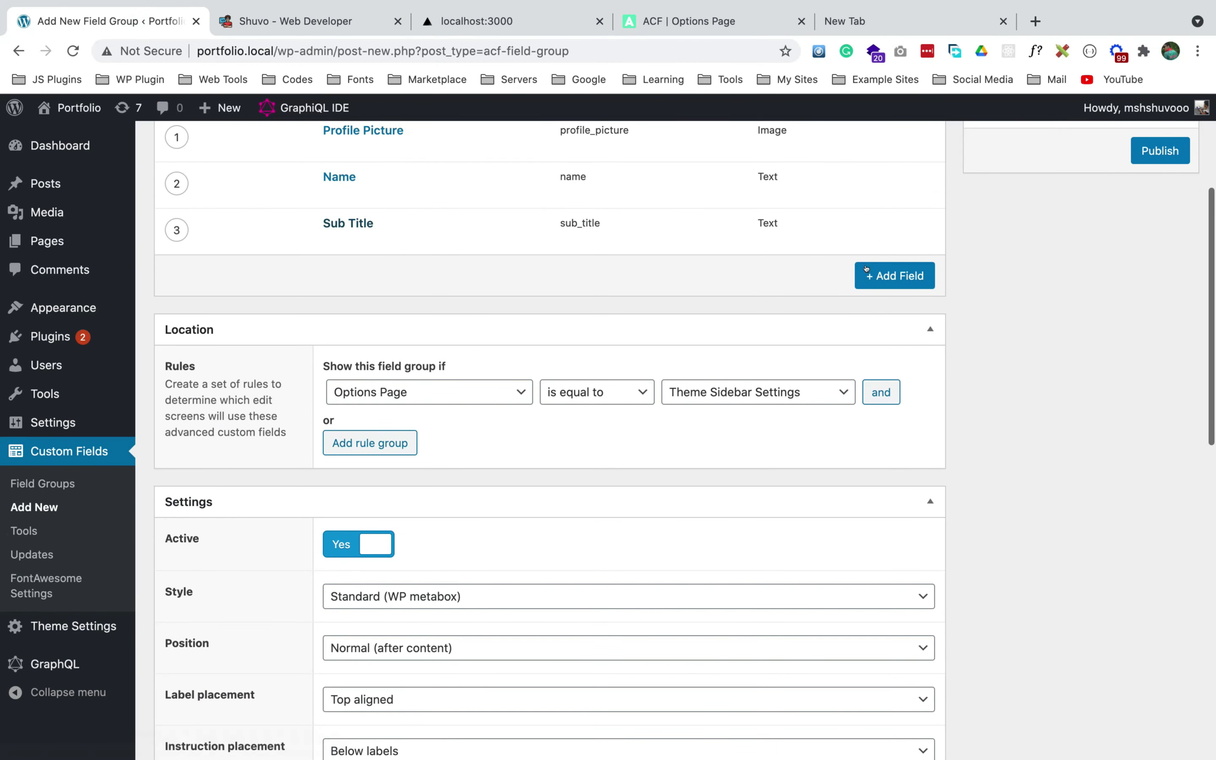
left_click(865, 264)
scroll(575, 434, "down", 1)
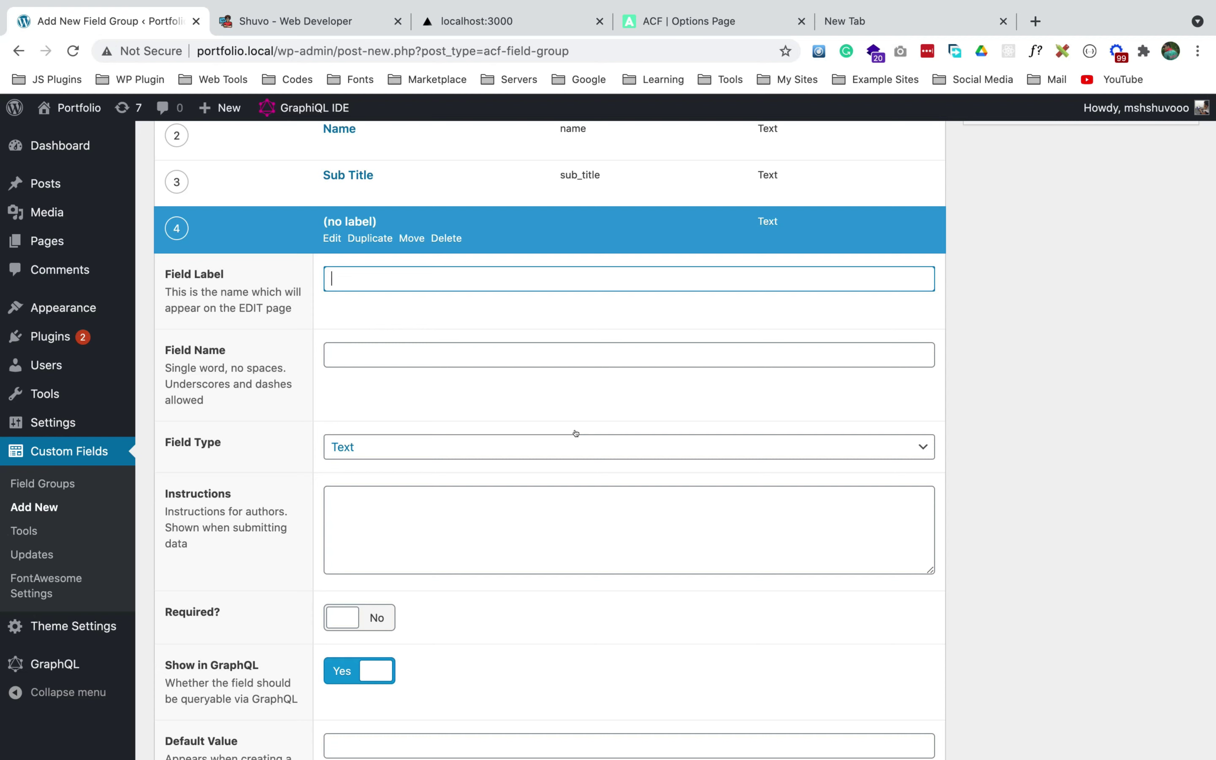
left_click(340, 276)
type("Social Network")
left_click(402, 323)
left_click(366, 447)
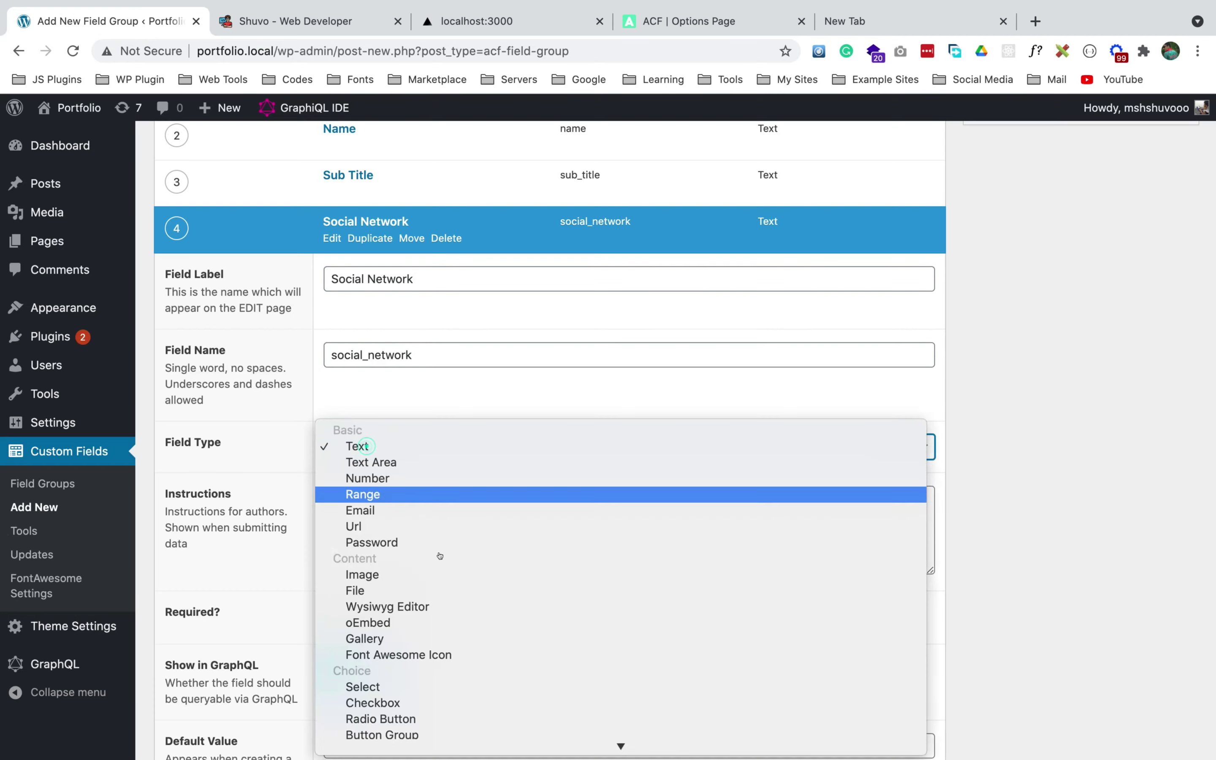
scroll(439, 555, "down", 3)
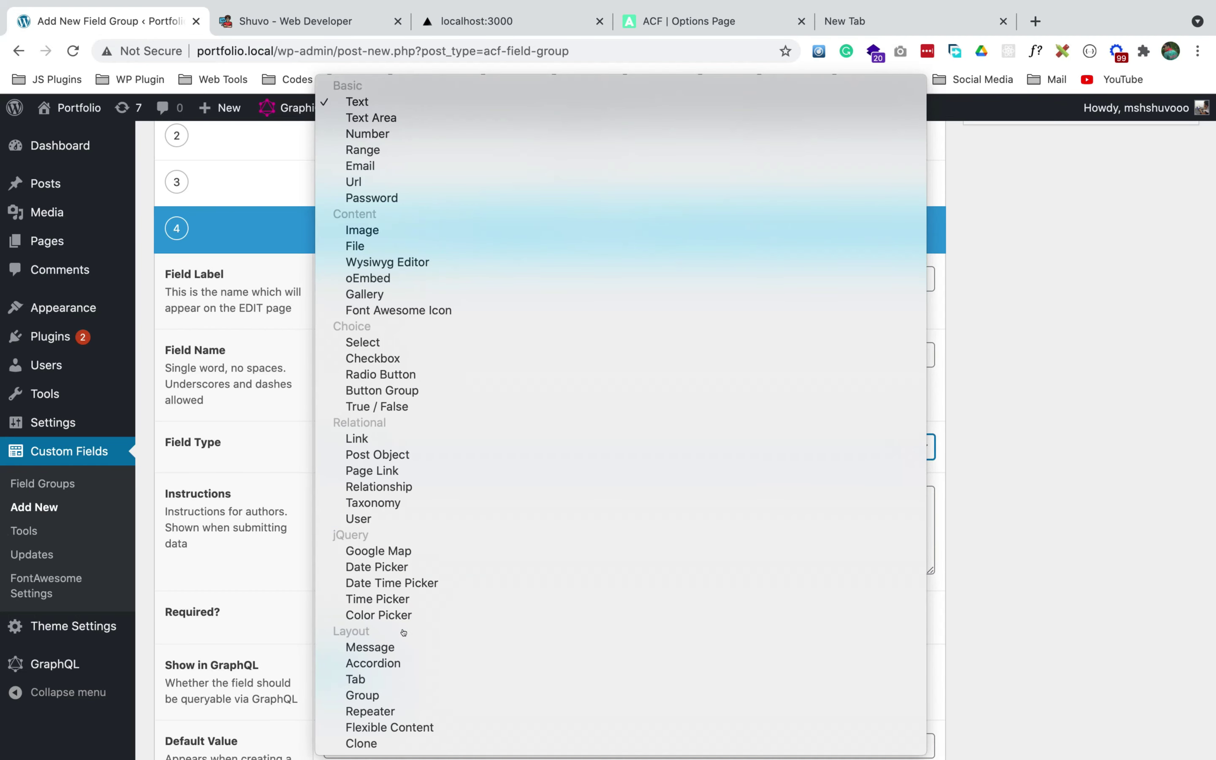
left_click(365, 713)
- Add a text sub field labelled 'Social Icon Name' to the Social Network repeater and collapse it
scroll(422, 427, "down", 6)
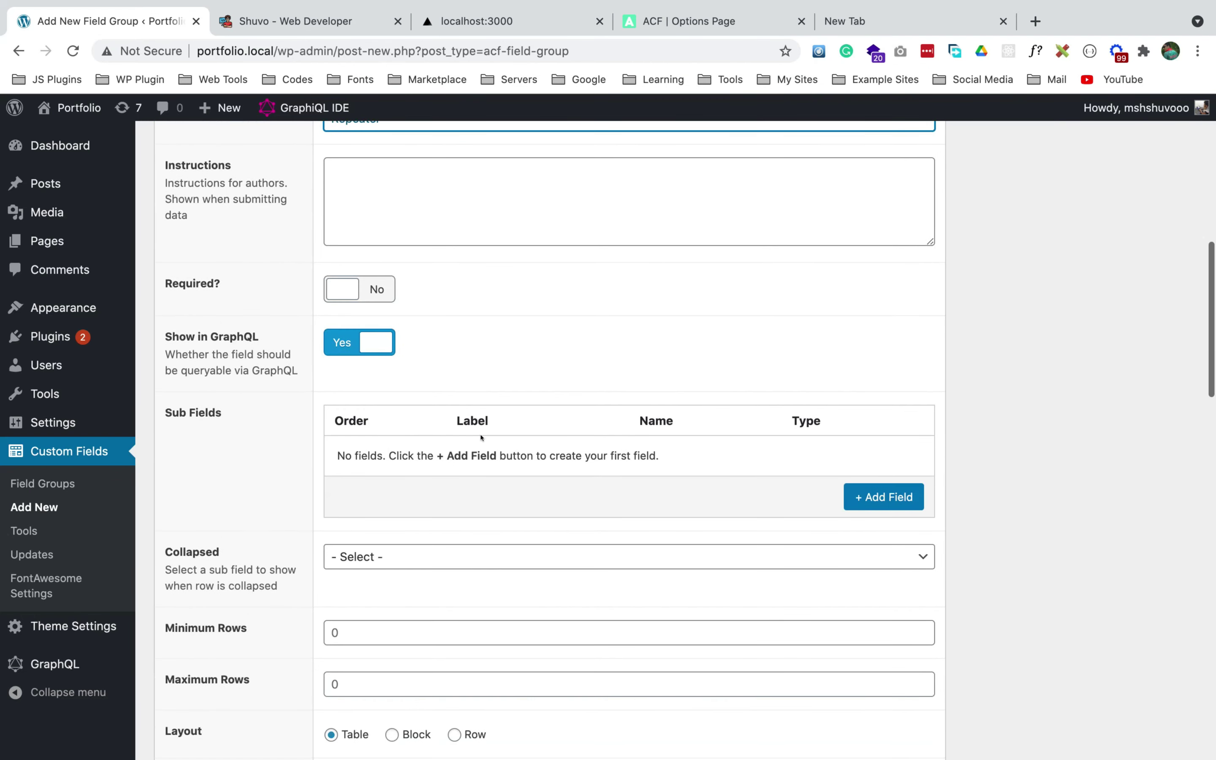
left_click(883, 496)
scroll(578, 510, "down", 4)
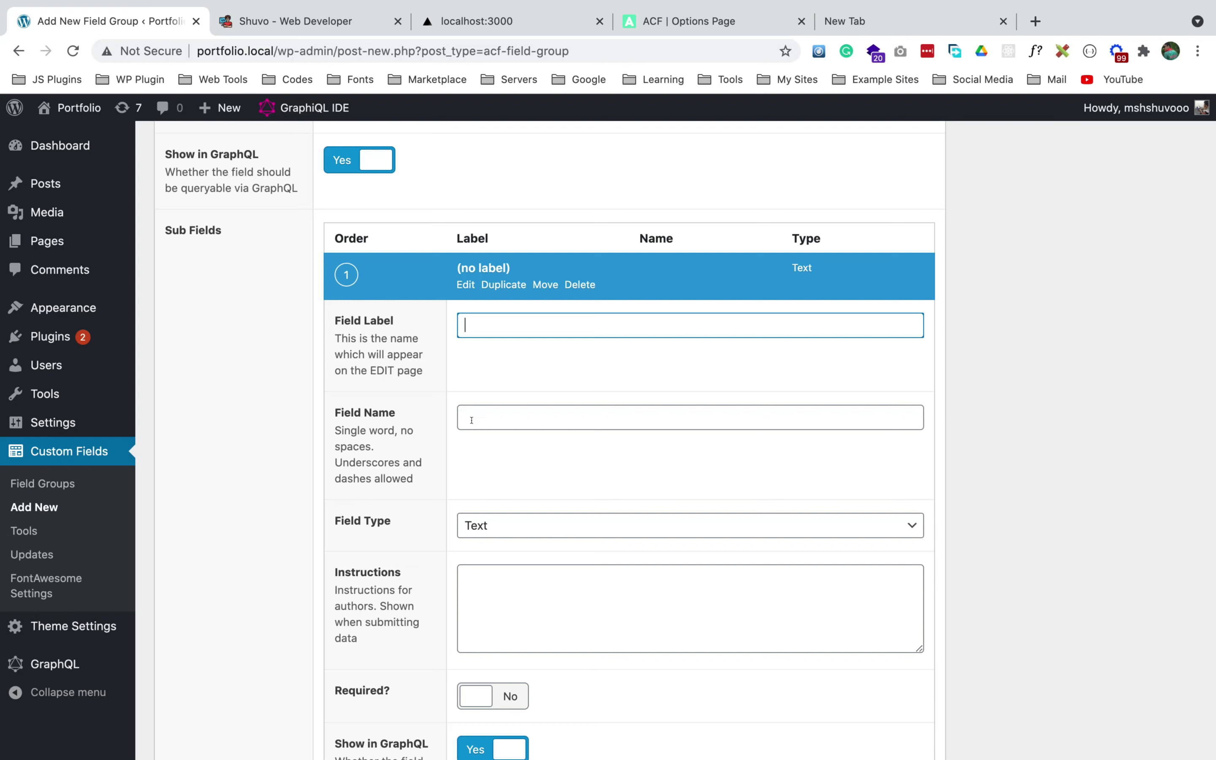
type("Social Icon Name")
left_click(540, 361)
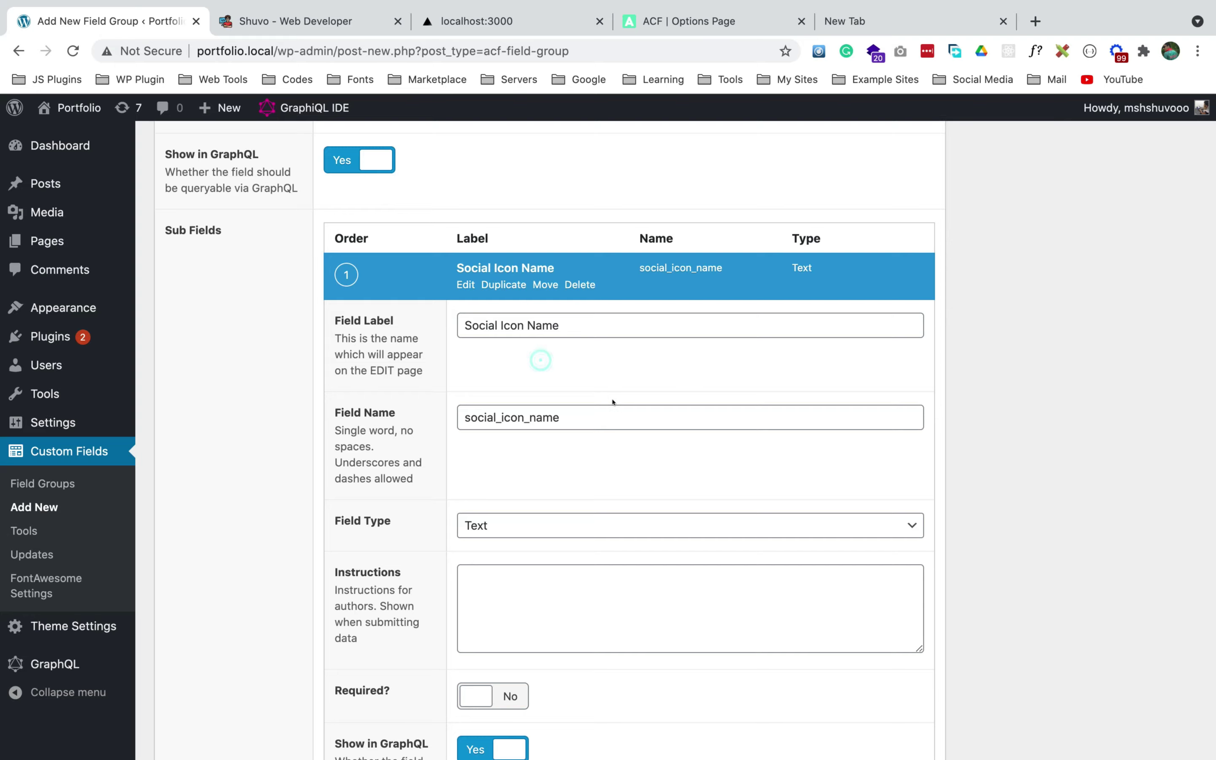
scroll(613, 401, "down", 4)
scroll(613, 401, "up", 4)
left_click(525, 250)
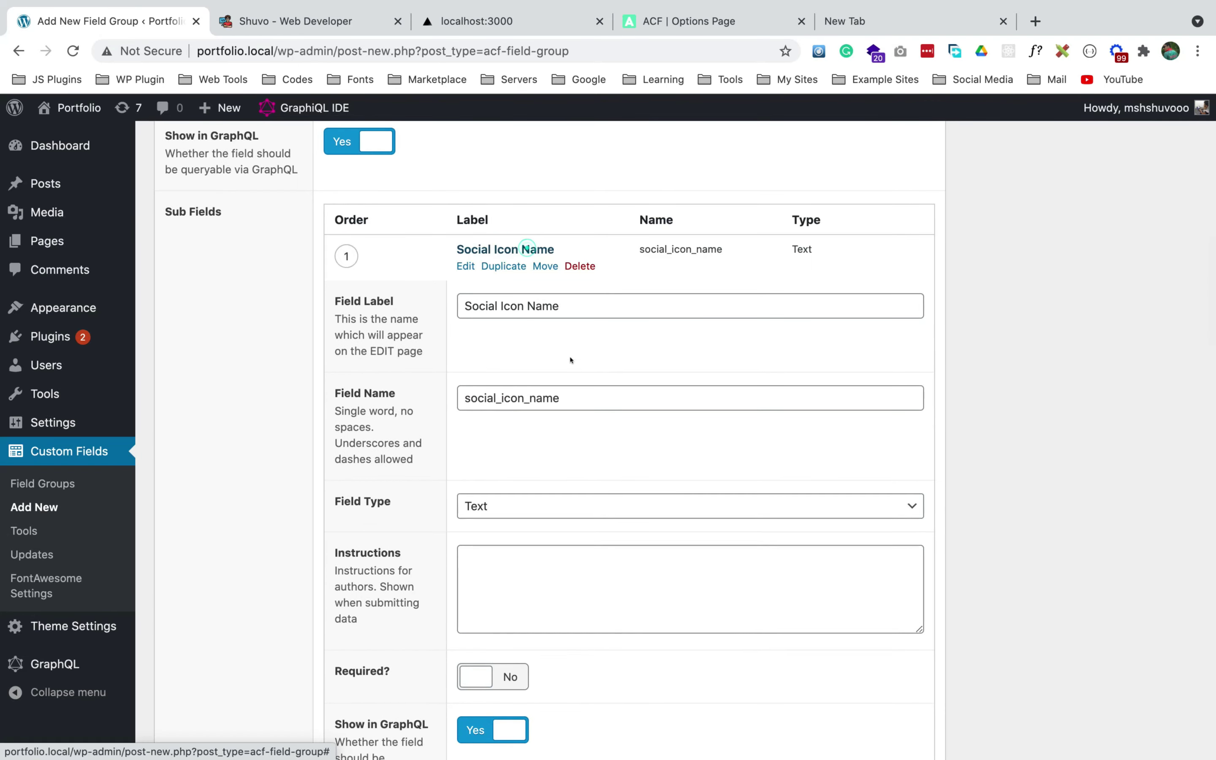
- Add a second text sub field labelled 'Social URL' to the Social Network repeater, and collapse the sub field and the repeater
left_click(866, 300)
type("Social Url")
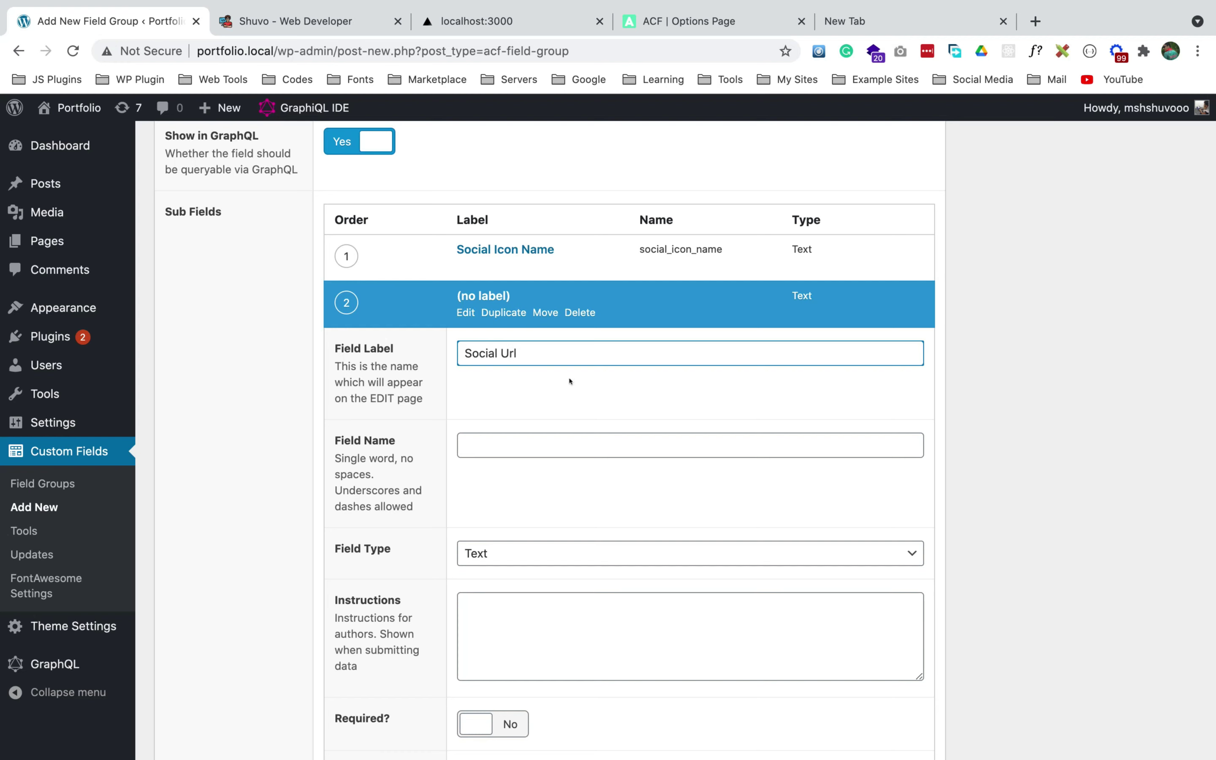
type("REL")
key("BackSpace")
key("BackSpace")
type("l URL")
left_click(591, 398)
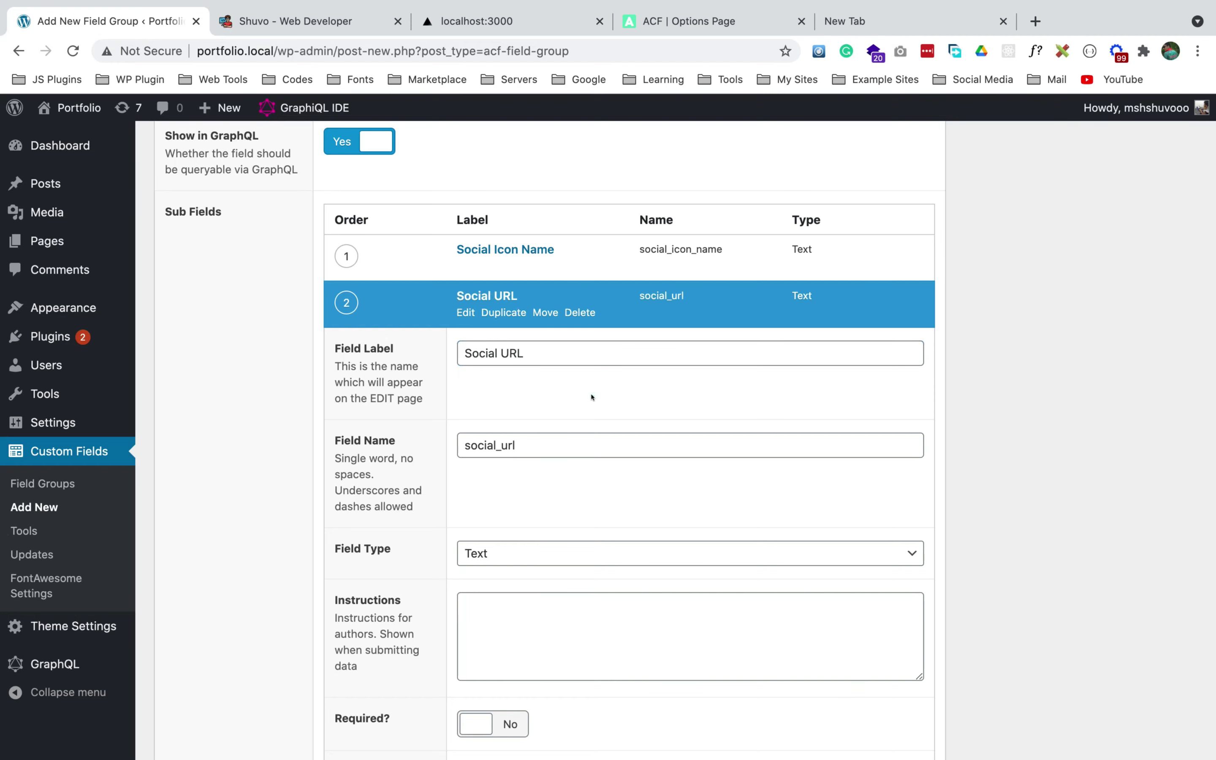
left_click(476, 296)
scroll(556, 407, "down", 1)
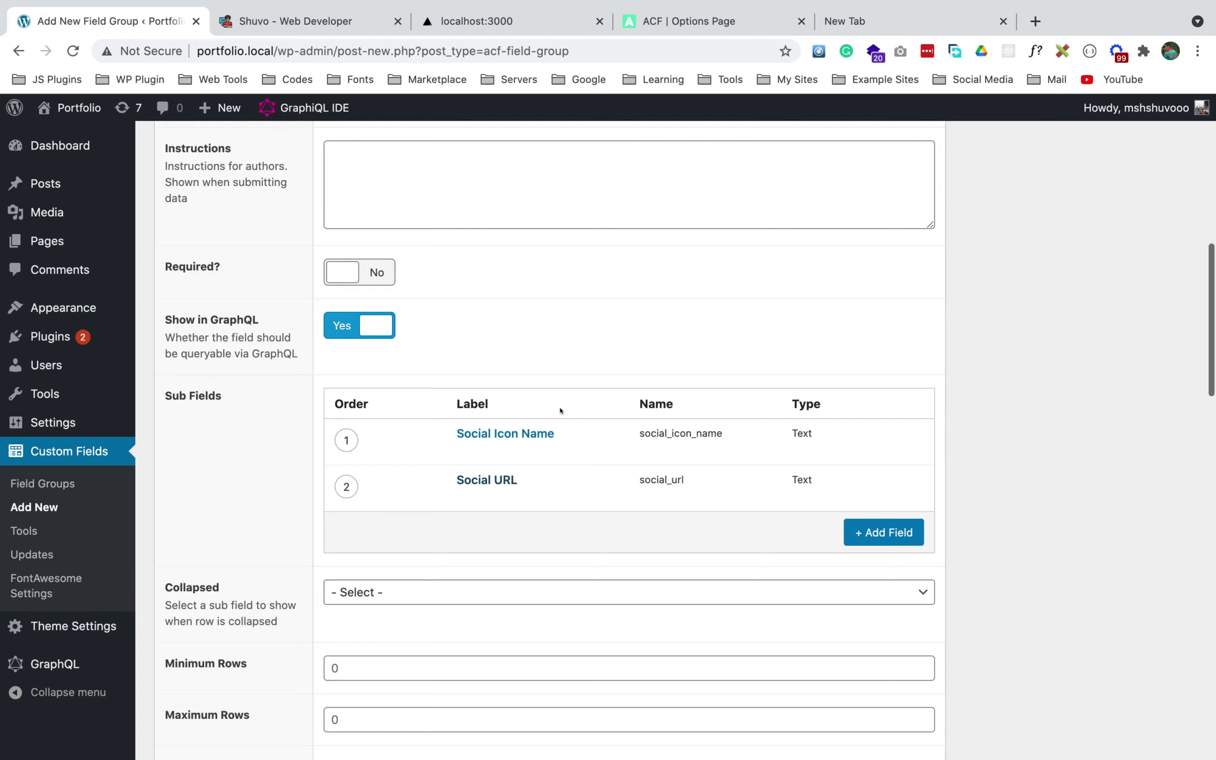
scroll(559, 351, "up", 12)
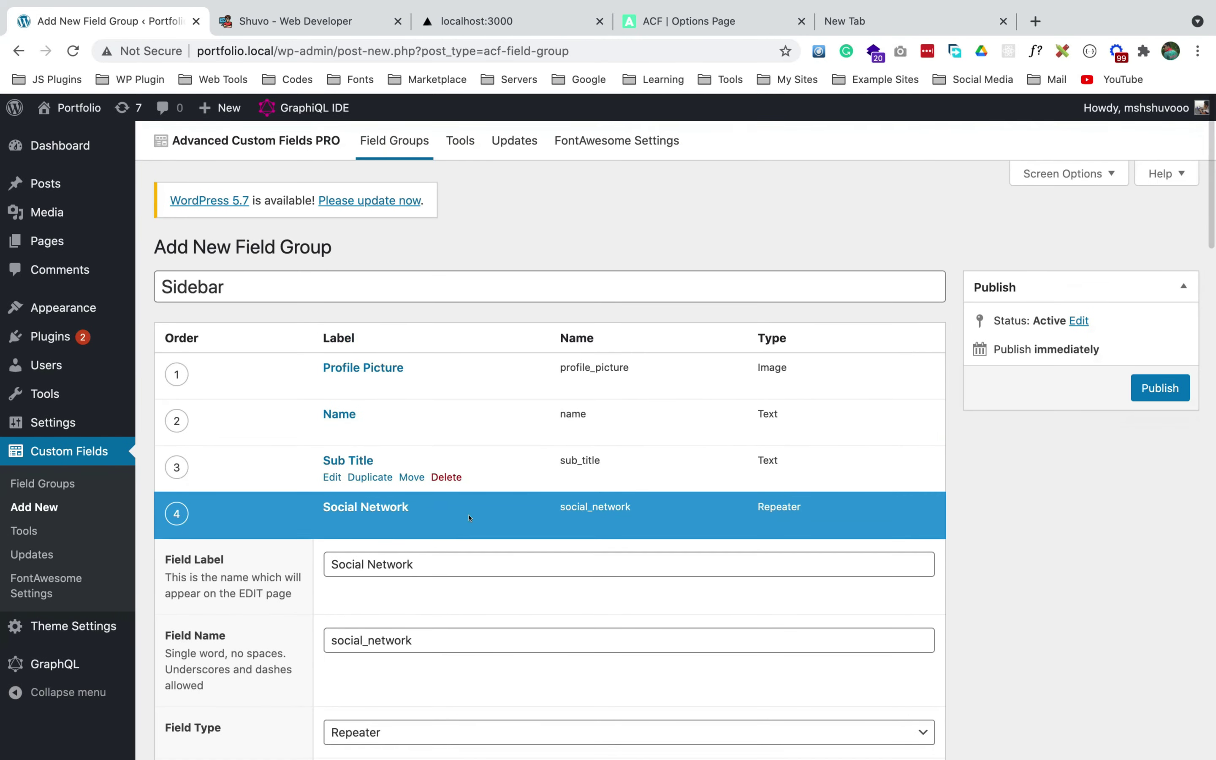
left_click(373, 507)
- Check the live portfolio's sidebar buttons and add a field labelled 'Button One' with the field type Group
key("super+2")
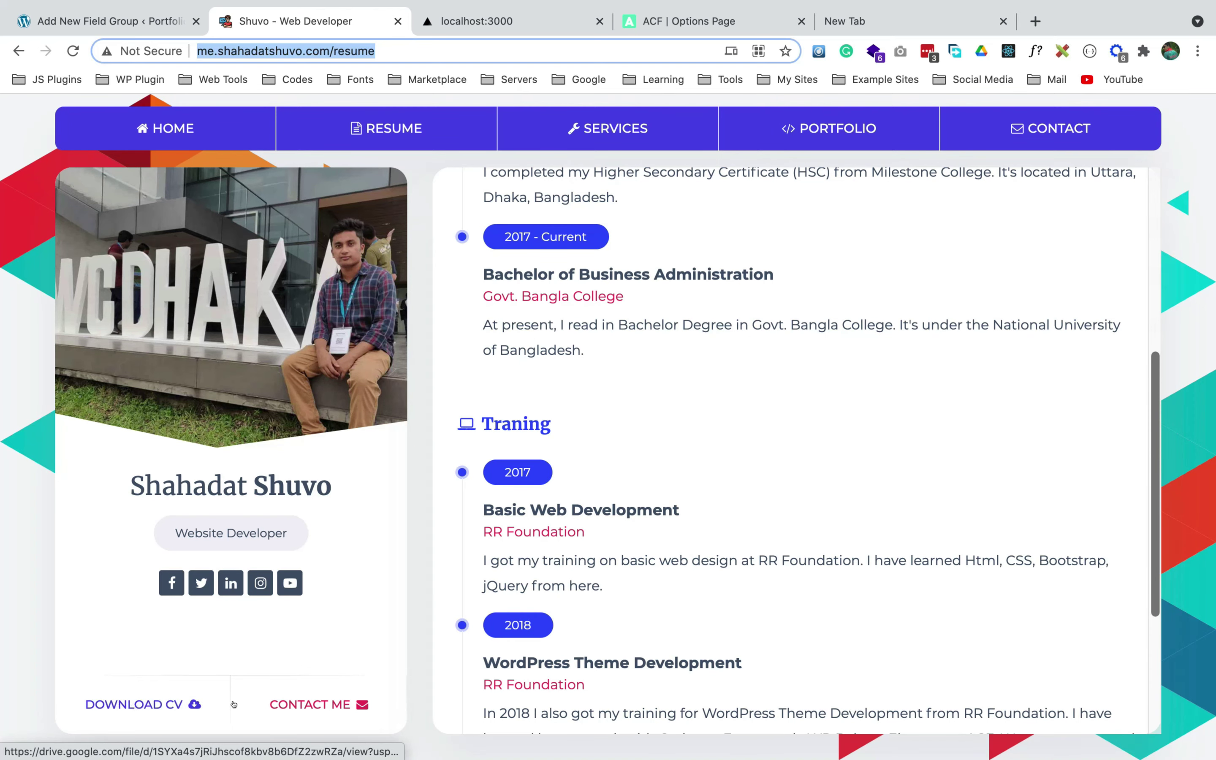
left_click(129, 22)
scroll(447, 327, "down", 3)
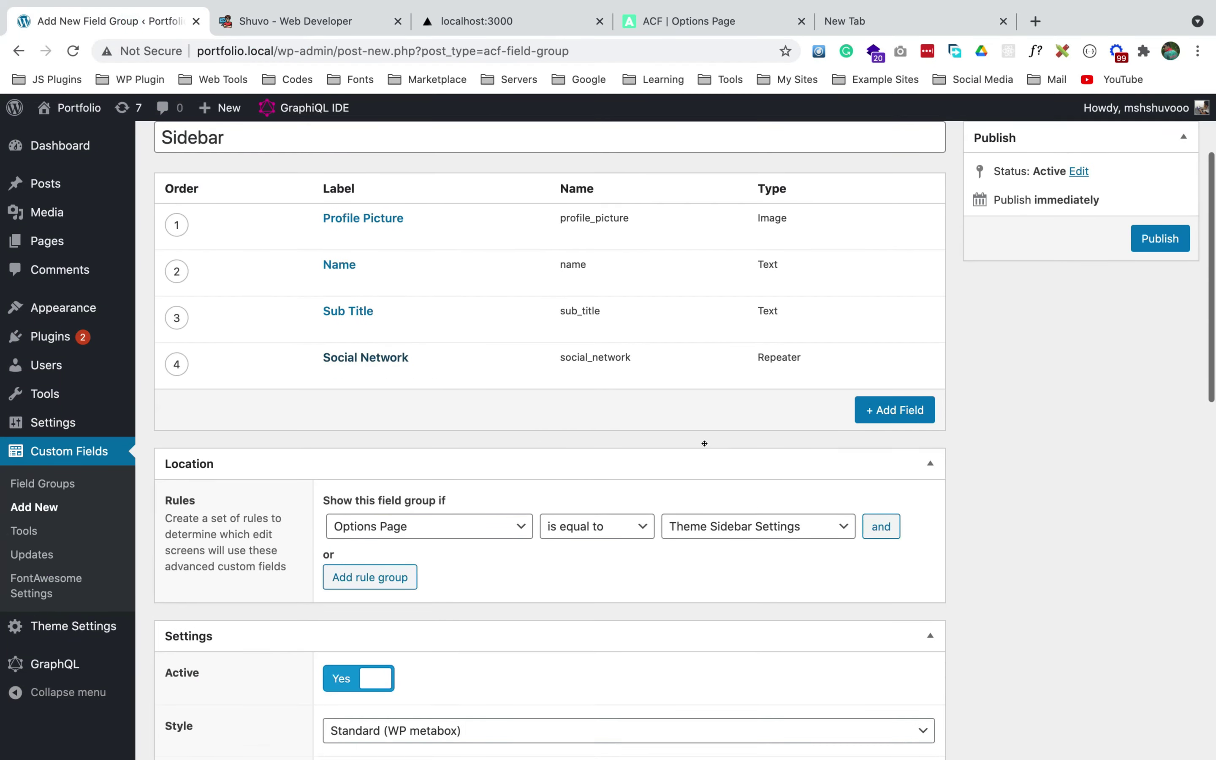
left_click(896, 411)
type("Button O")
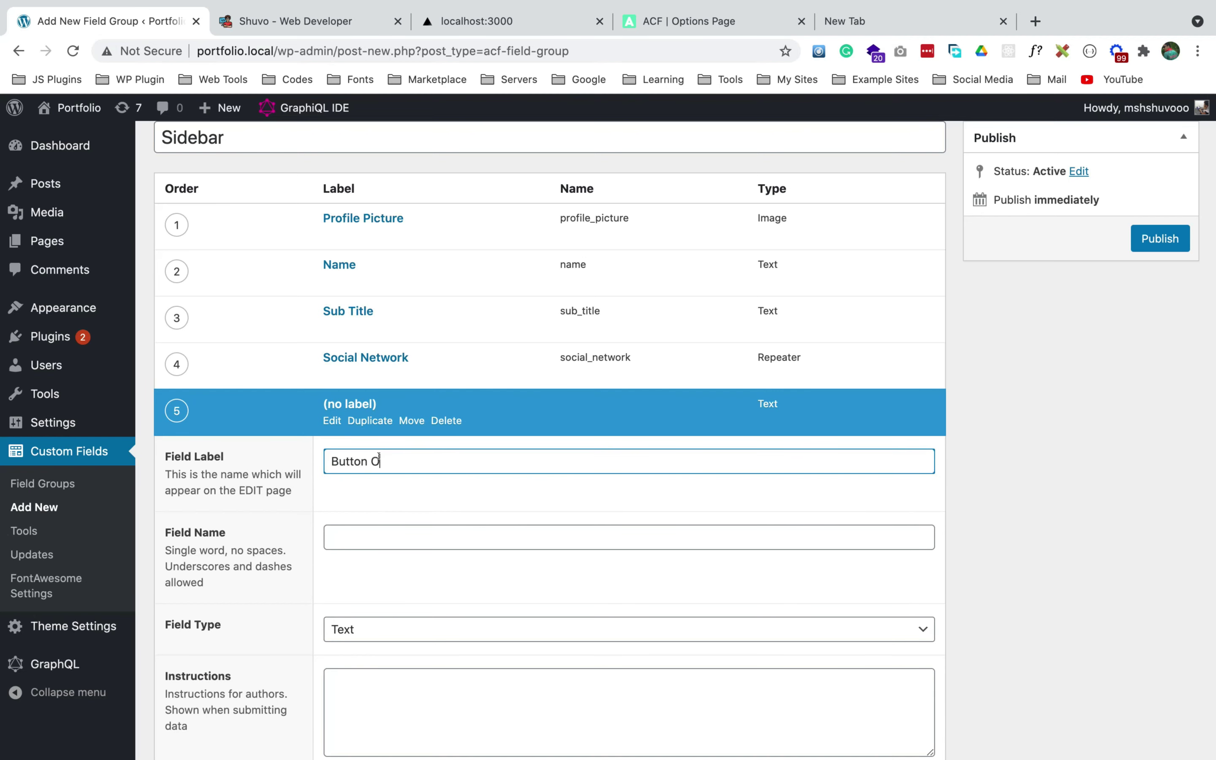
left_click(393, 508)
scroll(404, 631, "down", 2)
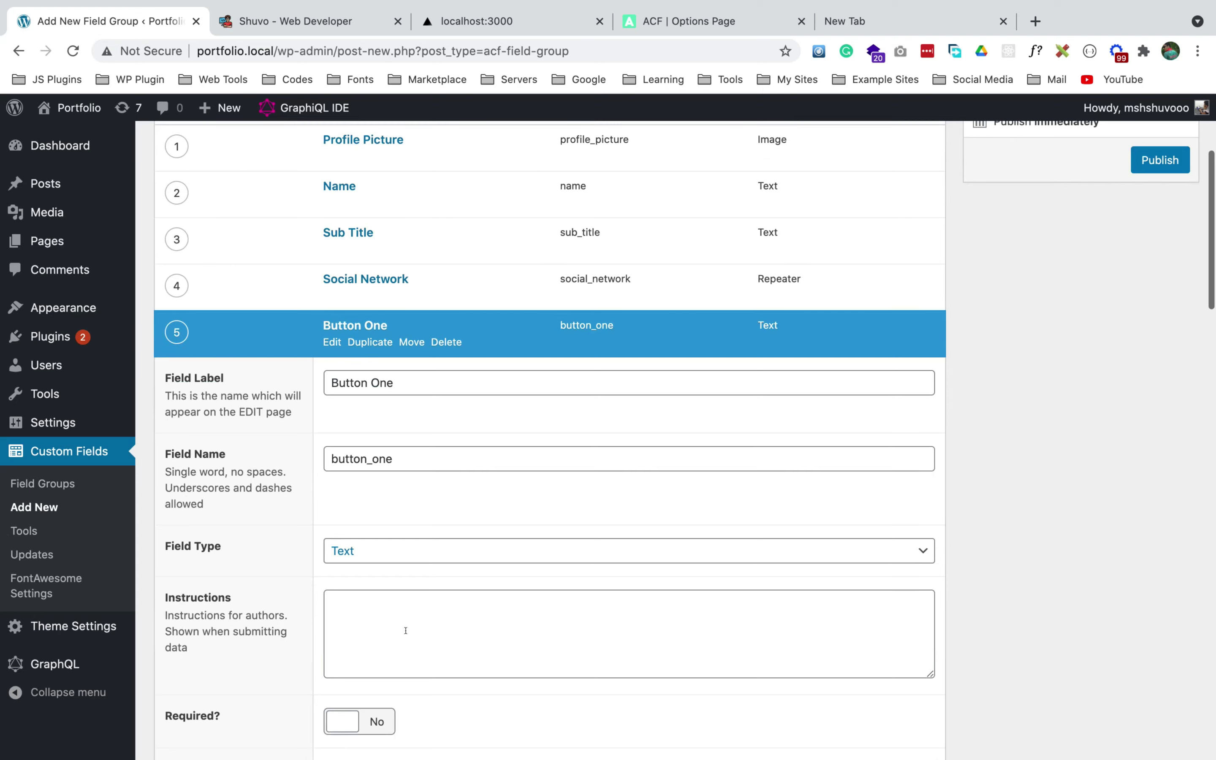
left_click(407, 550)
scroll(413, 629, "down", 3)
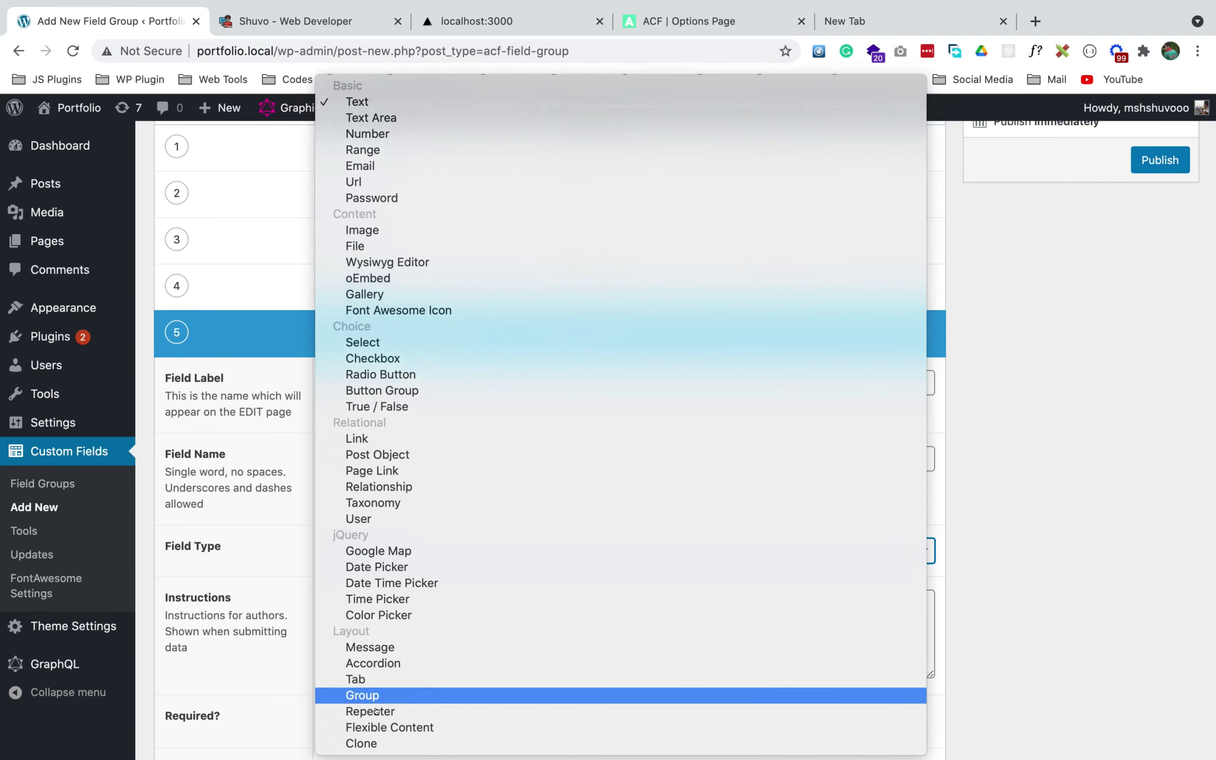
left_click(355, 694)
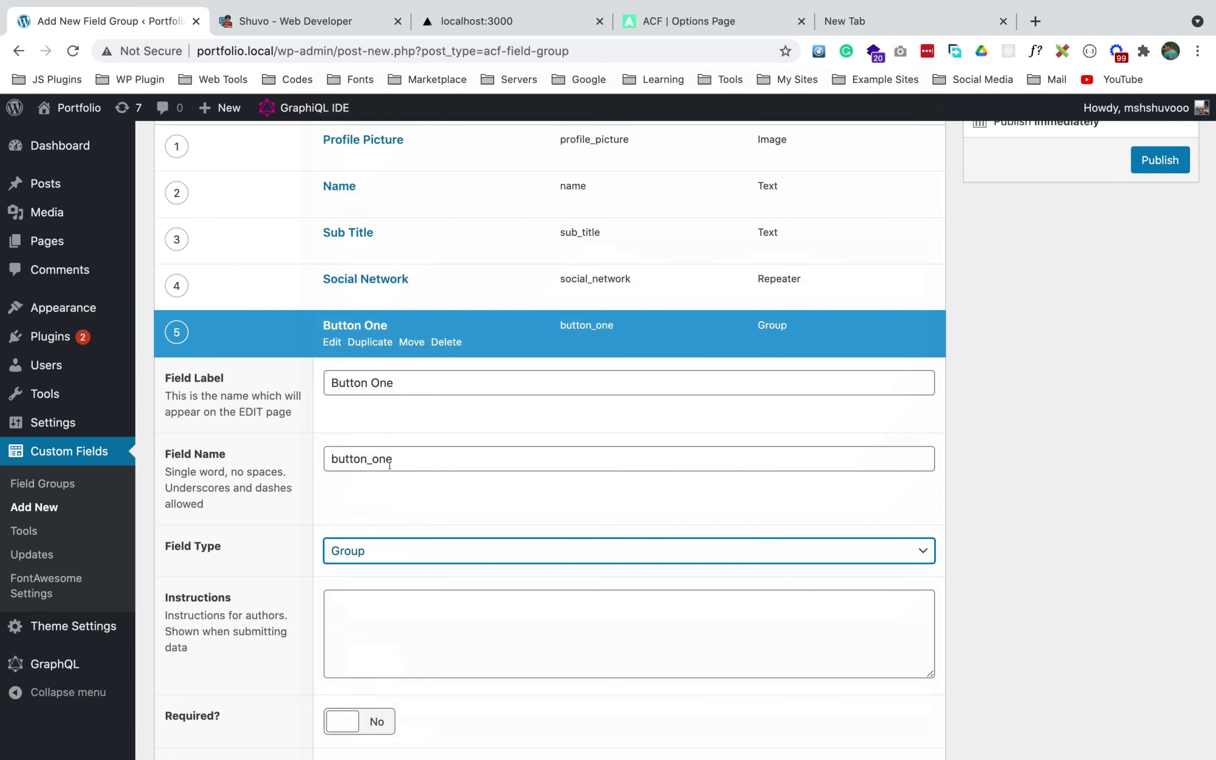
- Add a text sub field labelled 'Button Text' to the Button One group and collapse it
scroll(382, 523, "down", 5)
scroll(398, 512, "down", 2)
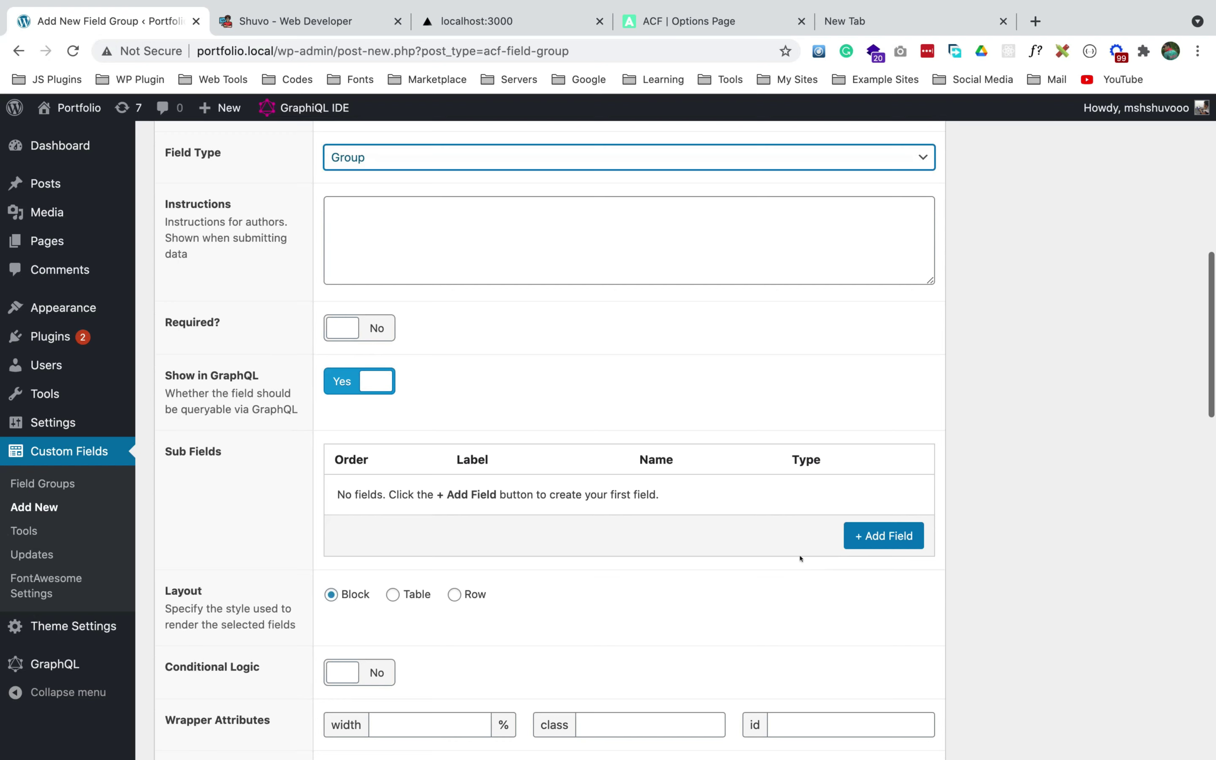
left_click(883, 535)
left_click(493, 547)
type("B")
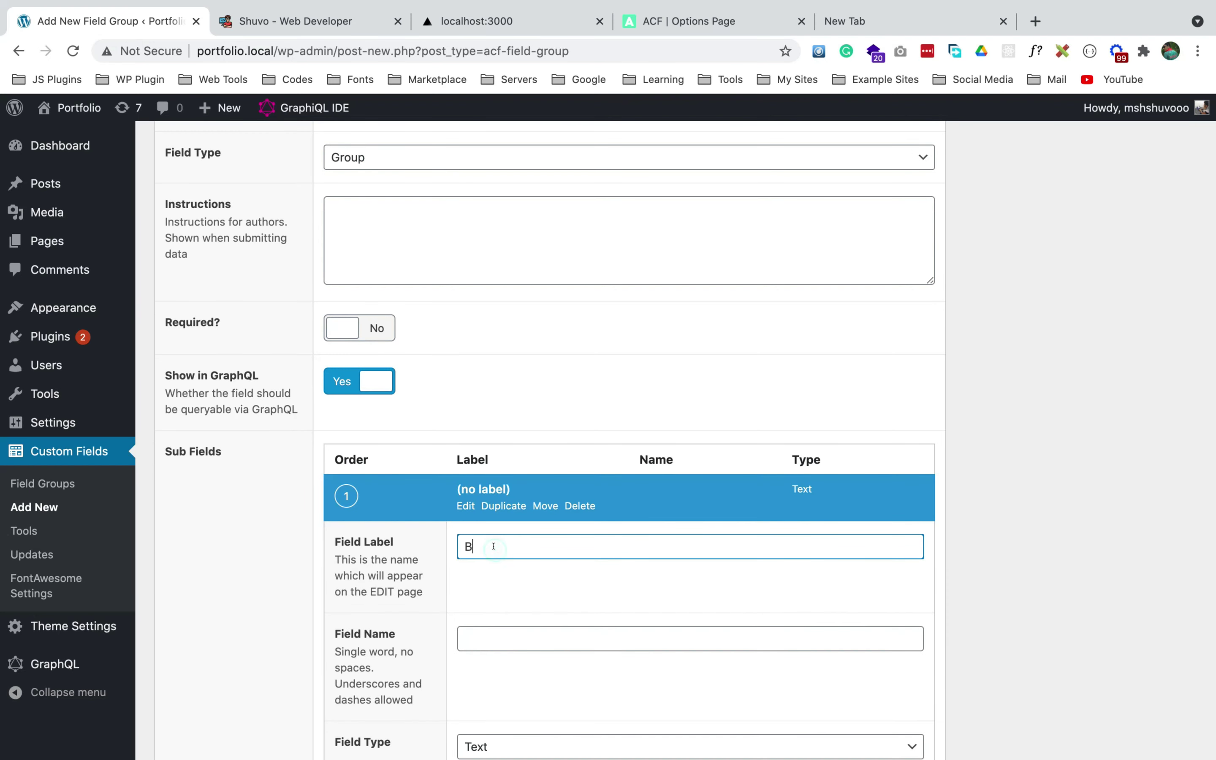
type("utton Tex")
left_click(514, 604)
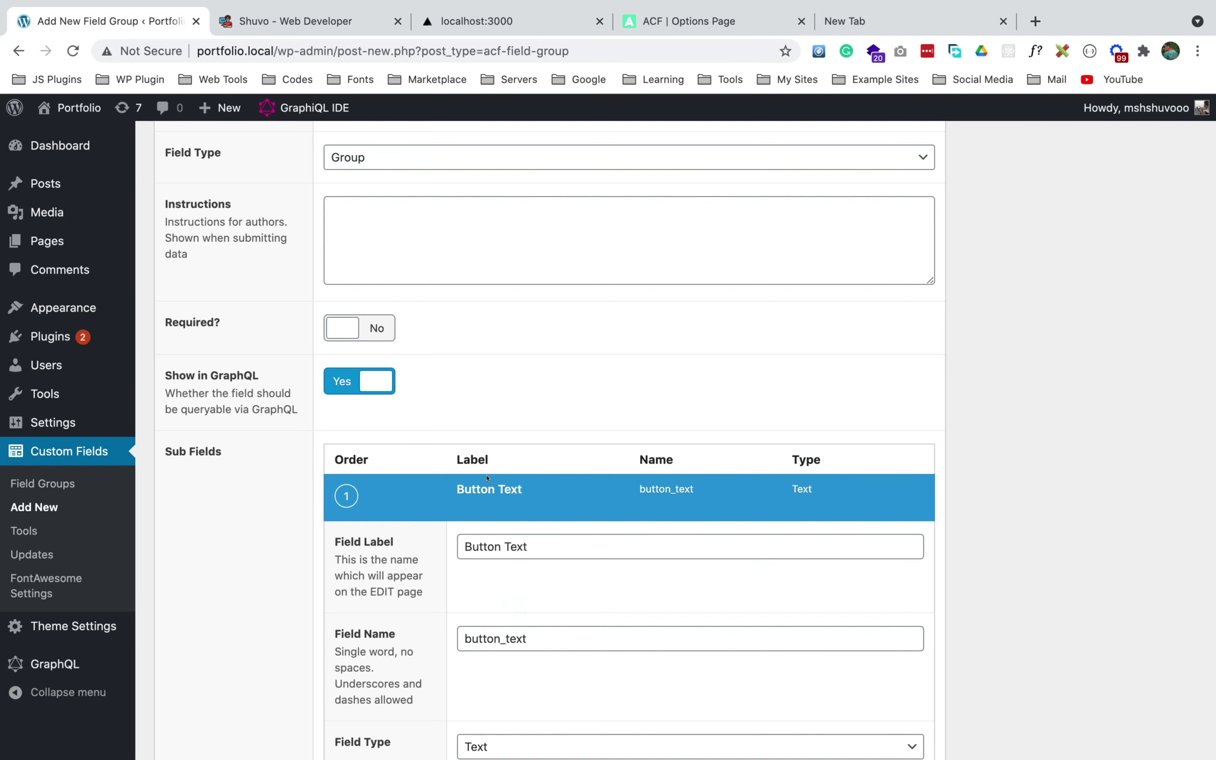
left_click(465, 506)
- Add a second text sub field labelled 'Button URL' to the Button One group and collapse it
left_click(883, 541)
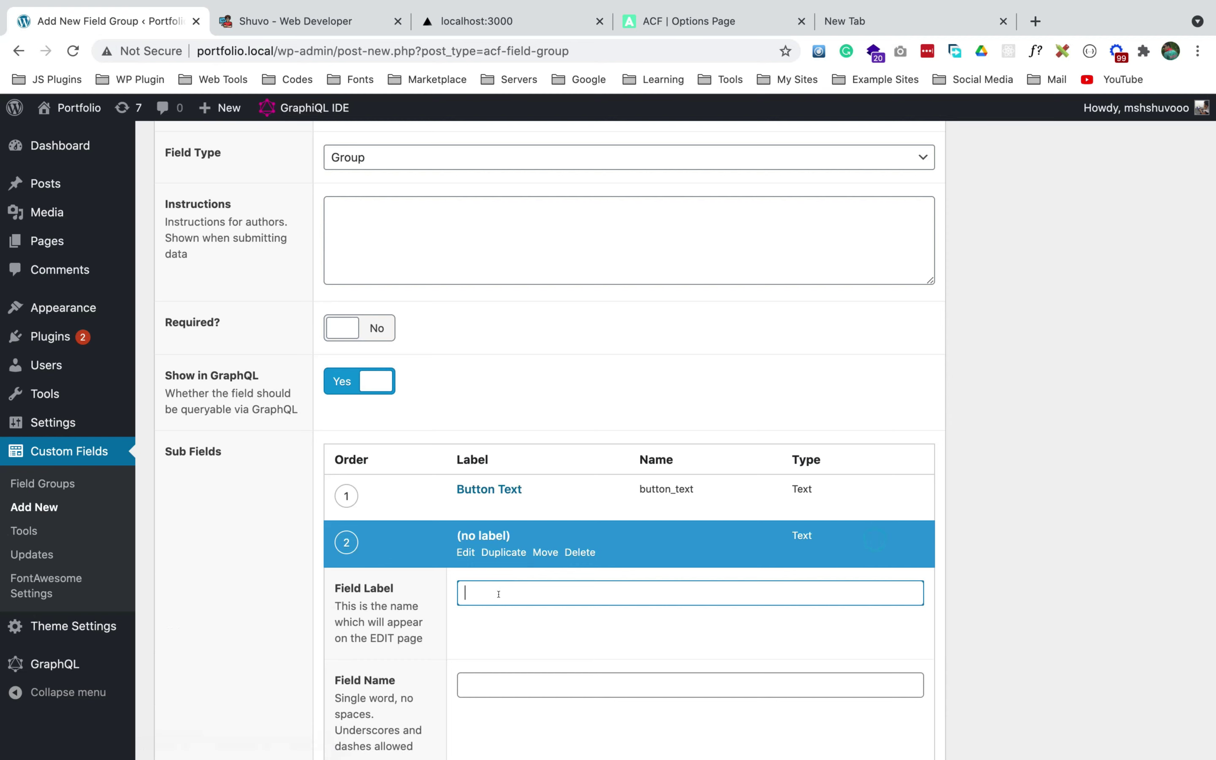
type("Button URL")
left_click(497, 546)
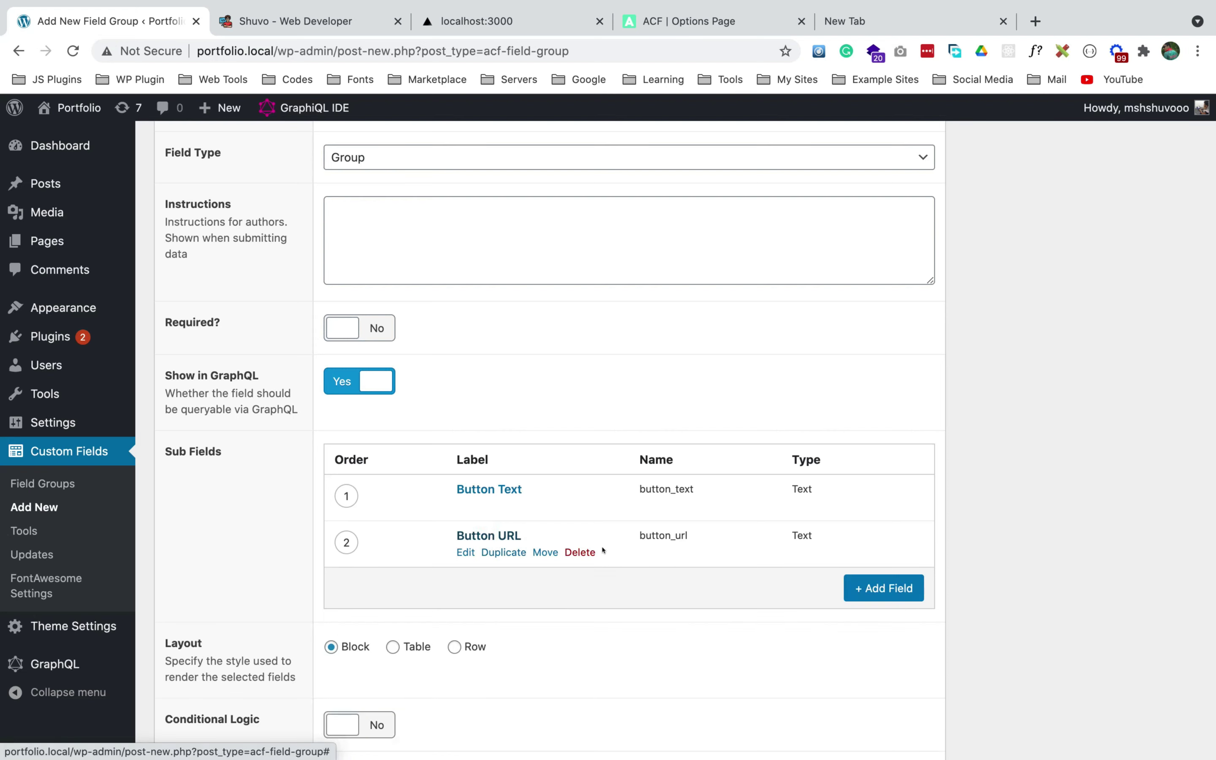
- Add a third text sub field labelled 'Button Icon' to the Button One group
left_click(880, 586)
scroll(600, 587, "down", 3)
left_click(485, 507)
type("Button Icon")
left_click(566, 547)
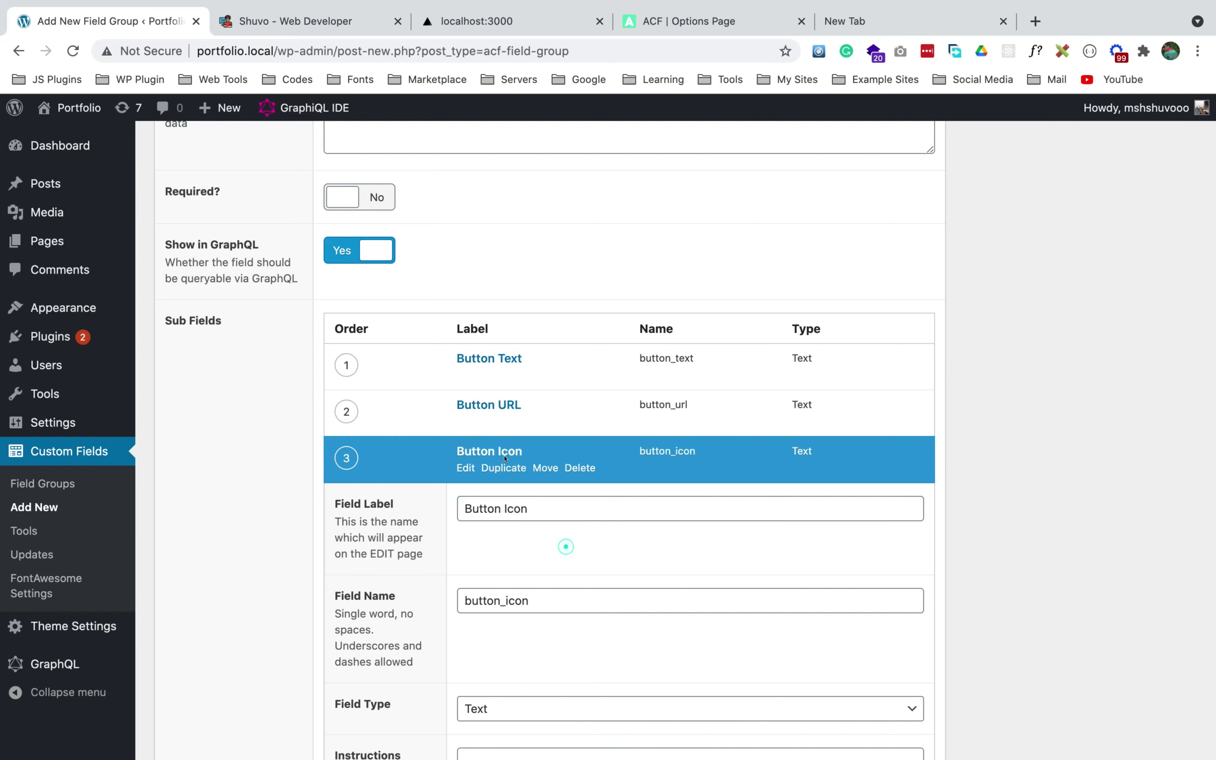
- Relabel the third Button One sub field 'Button Icon Name', set its name to button_icon_name, and collapse the Button One field
left_click(547, 512)
type("Nam")
left_click(548, 537)
left_click(536, 601)
type("_name")
left_click(552, 572)
left_click(545, 451)
scroll(546, 458, "up", 10)
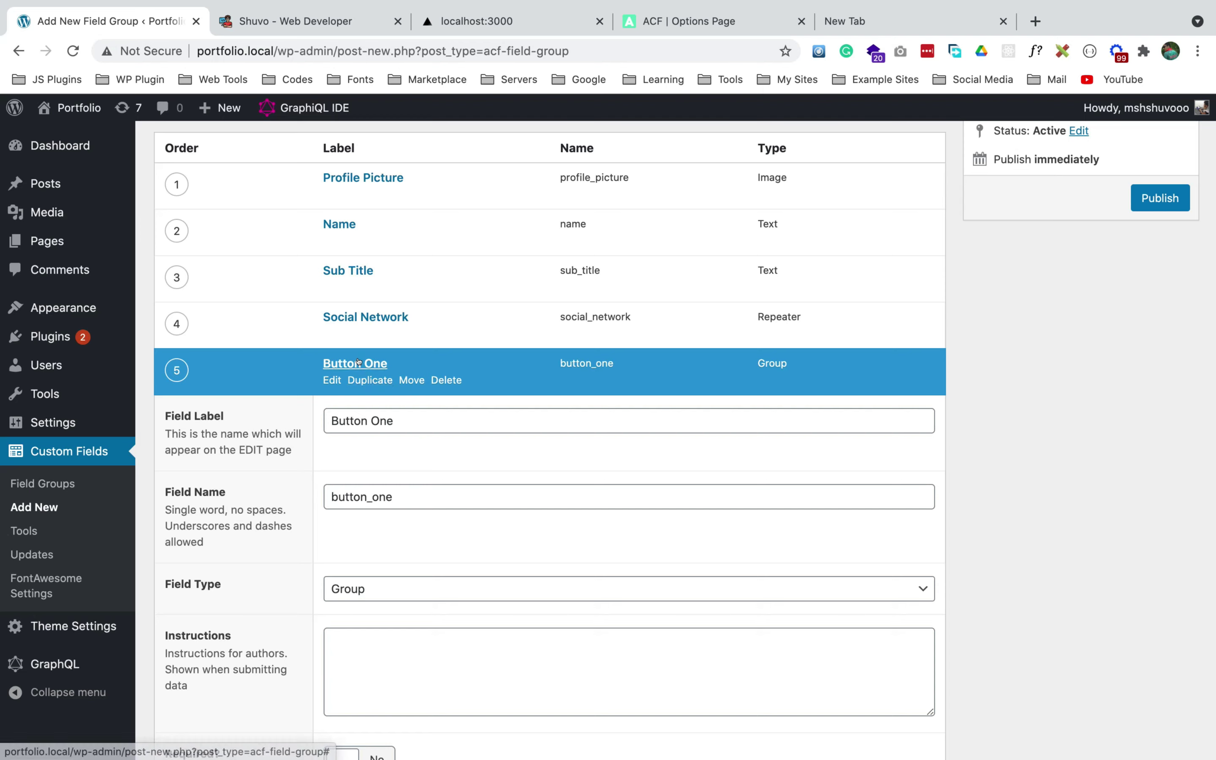
left_click(357, 363)
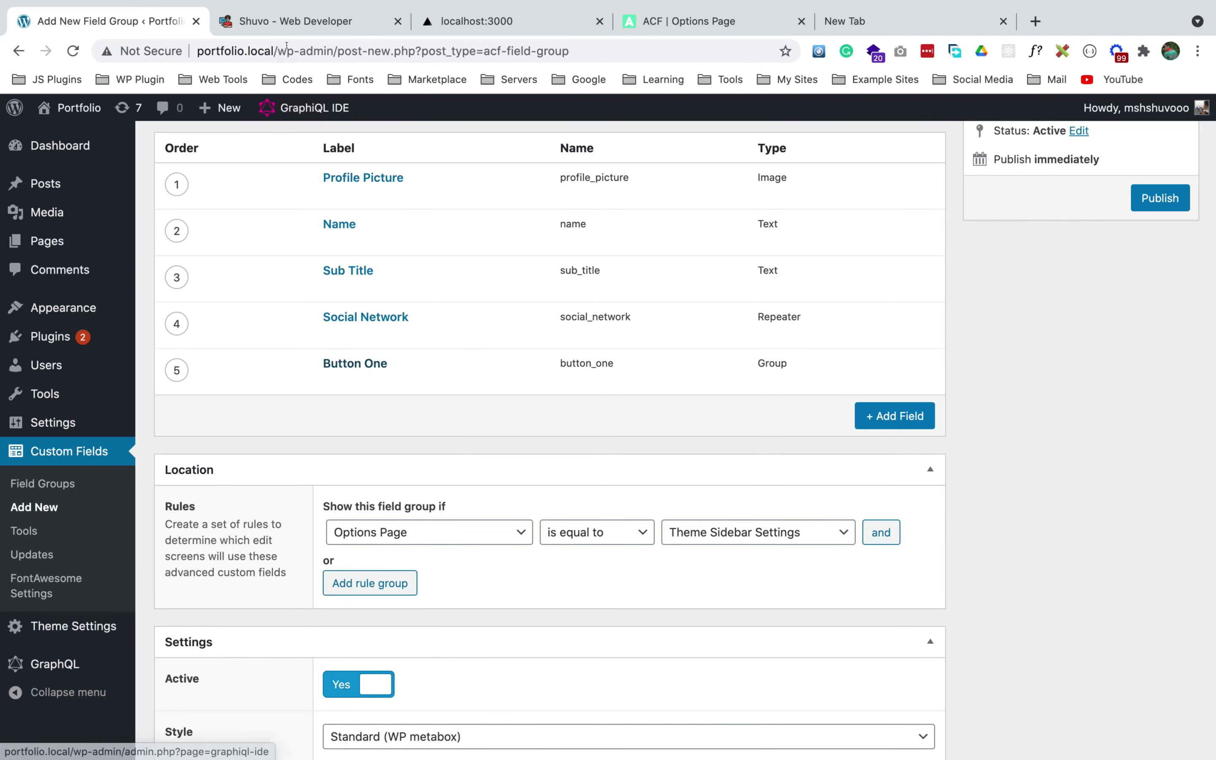
- Check the sidebar buttons on the live portfolio, then duplicate the Button One field and label the copy 'Button Two'
key("ctrl+Tab")
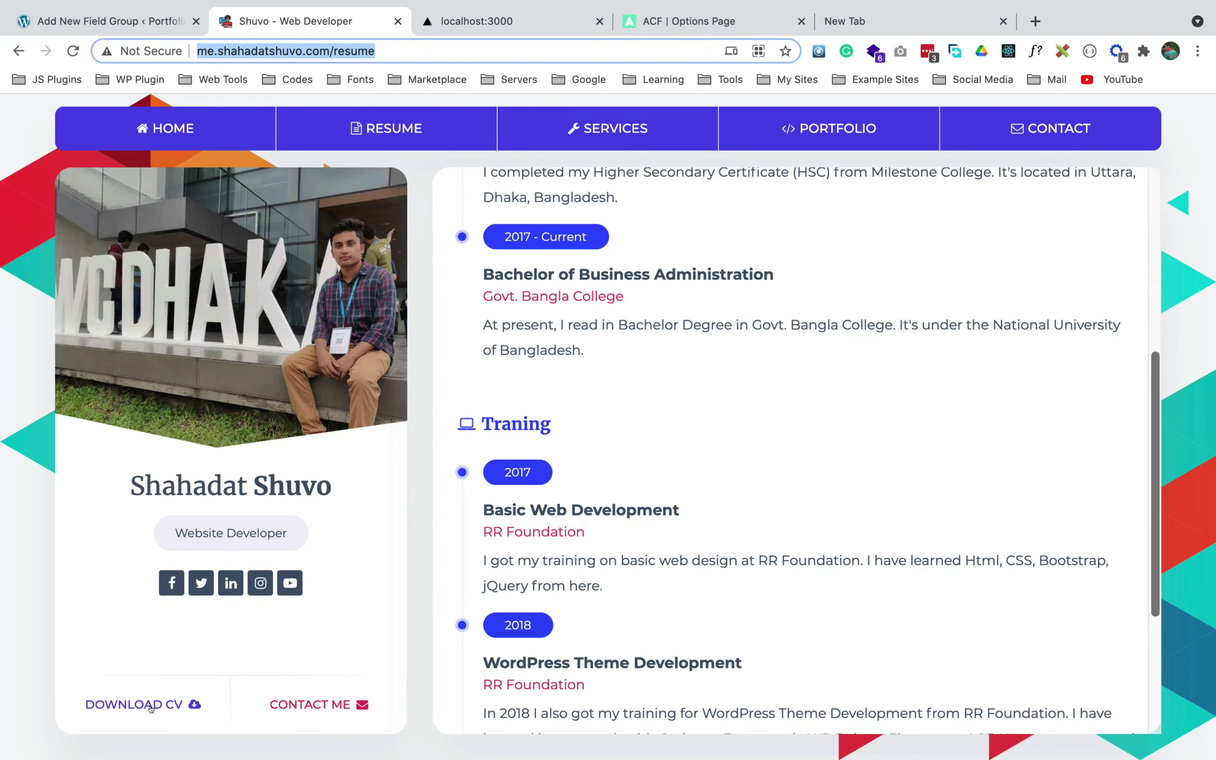
left_click(475, 22)
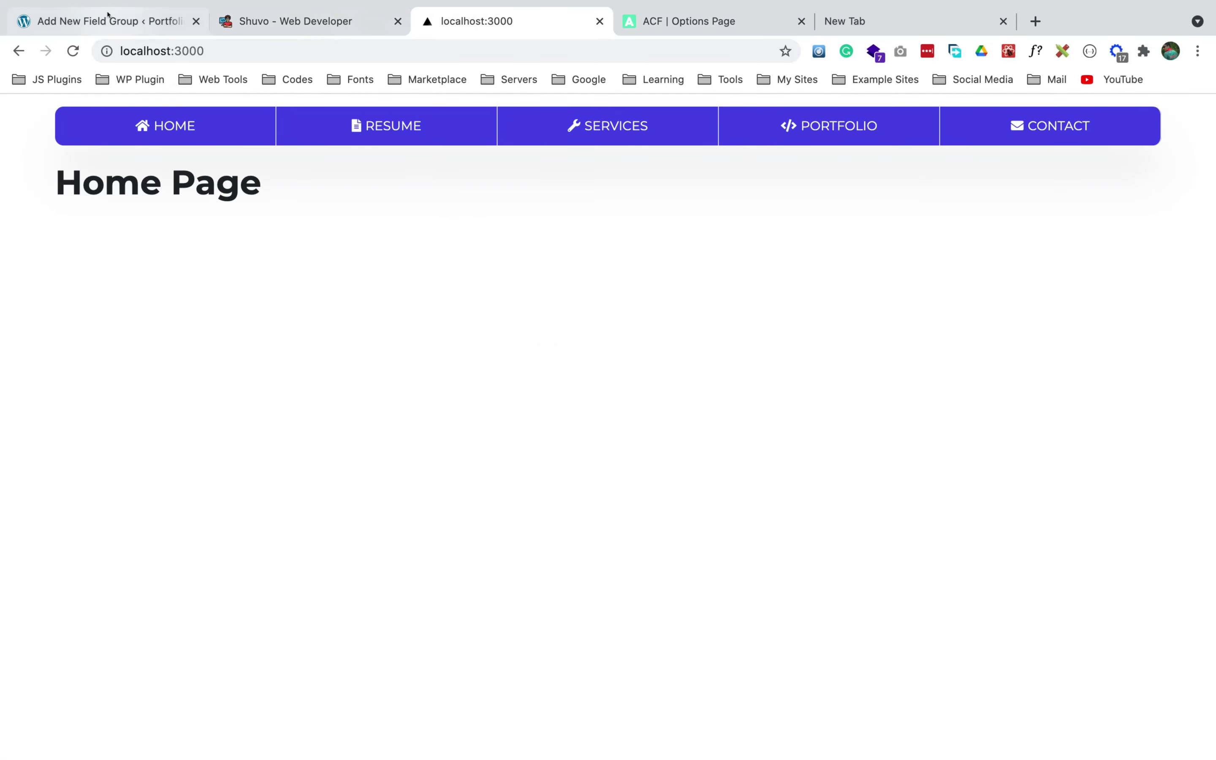
left_click(108, 15)
left_click(365, 380)
left_click(442, 469)
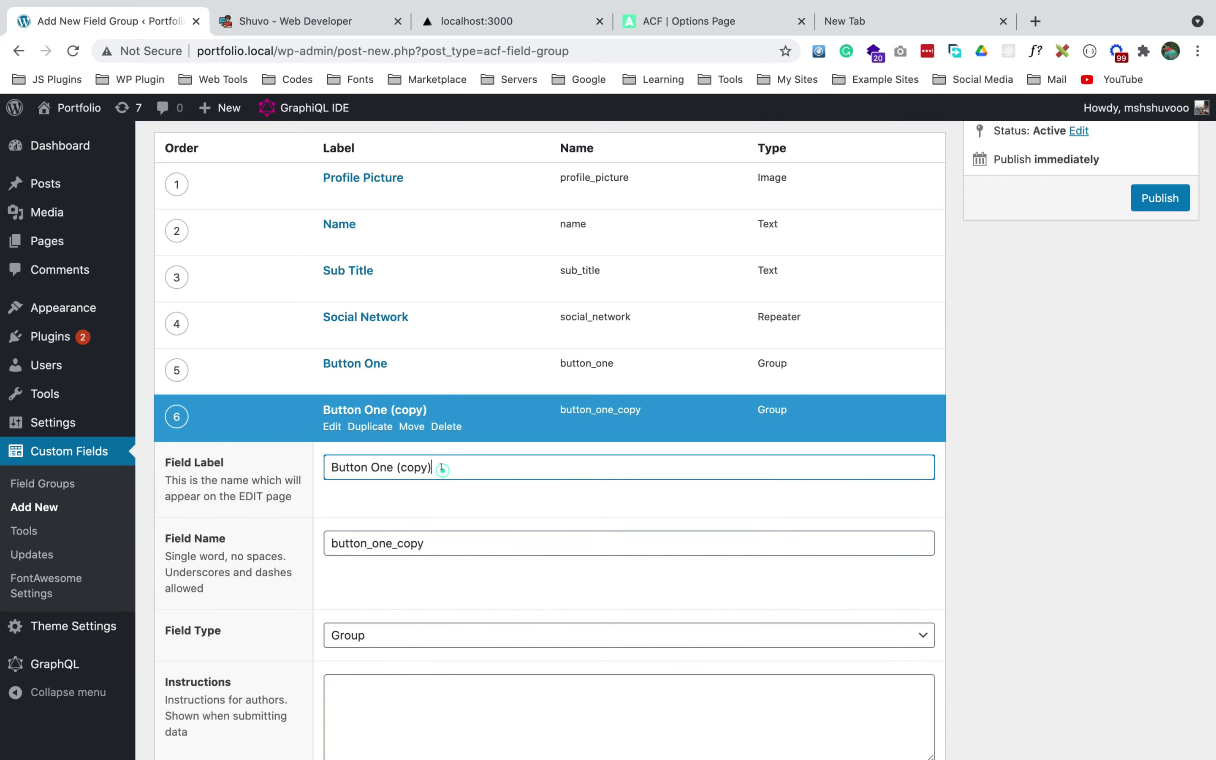
key("BackSpace")
key("BackSpace")
key("BackSpace")
key("BackSpace")
key("BackSpace")
key("BackSpace")
key("BackSpace")
key("BackSpace")
type("Two")
left_click(446, 483)
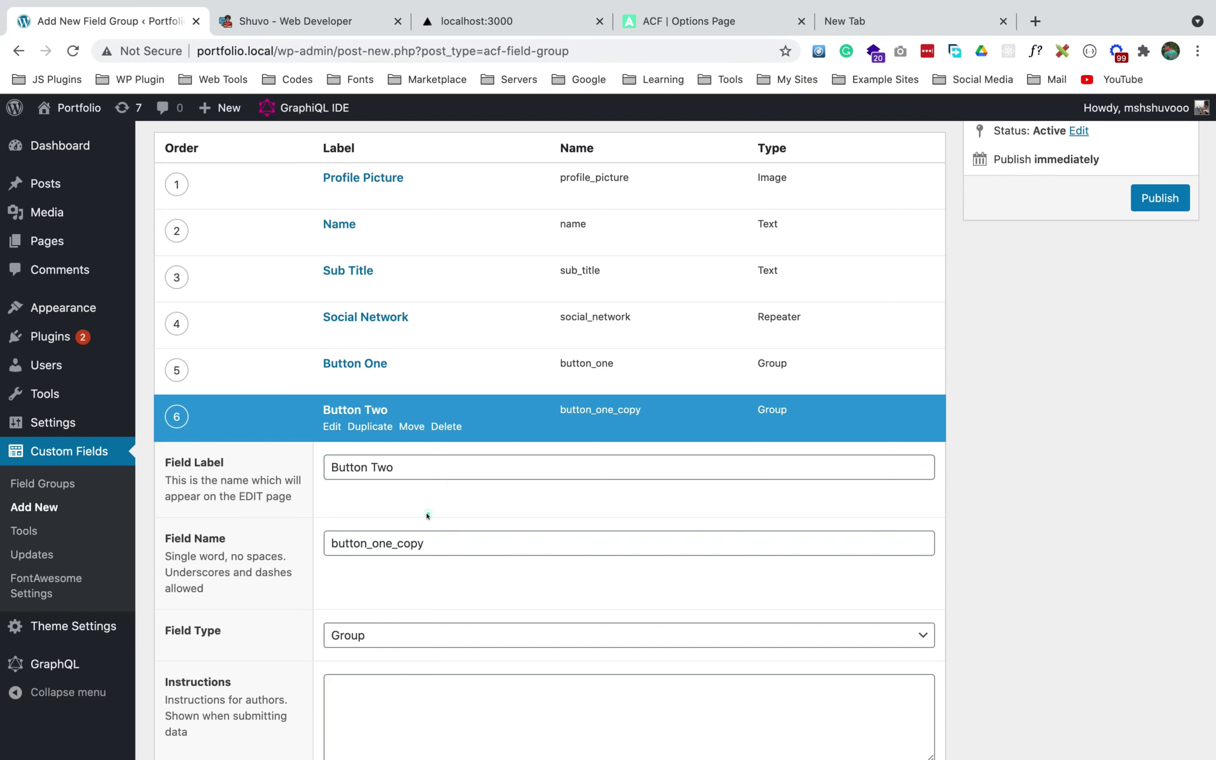
- Set the field name of Button Two to button_Two, check its settings, and collapse the field
left_click_drag(424, 543, 372, 543)
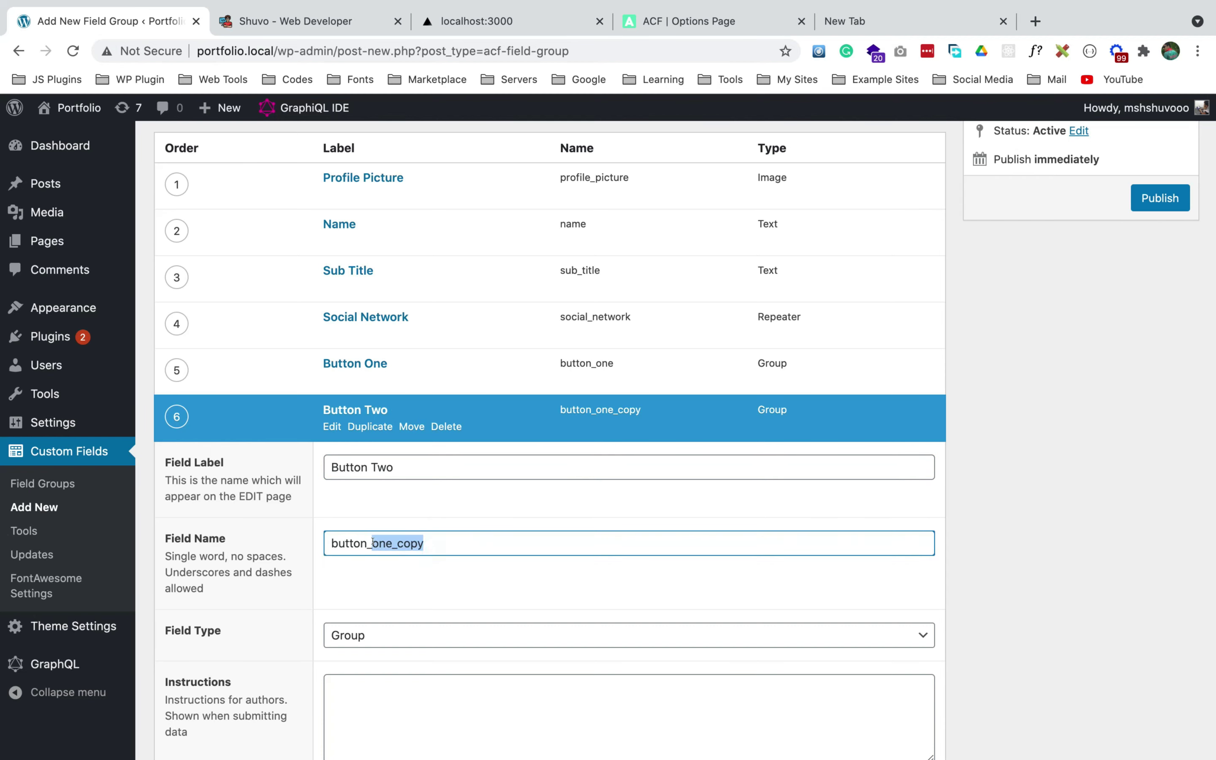
type("Tw")
left_click(415, 589)
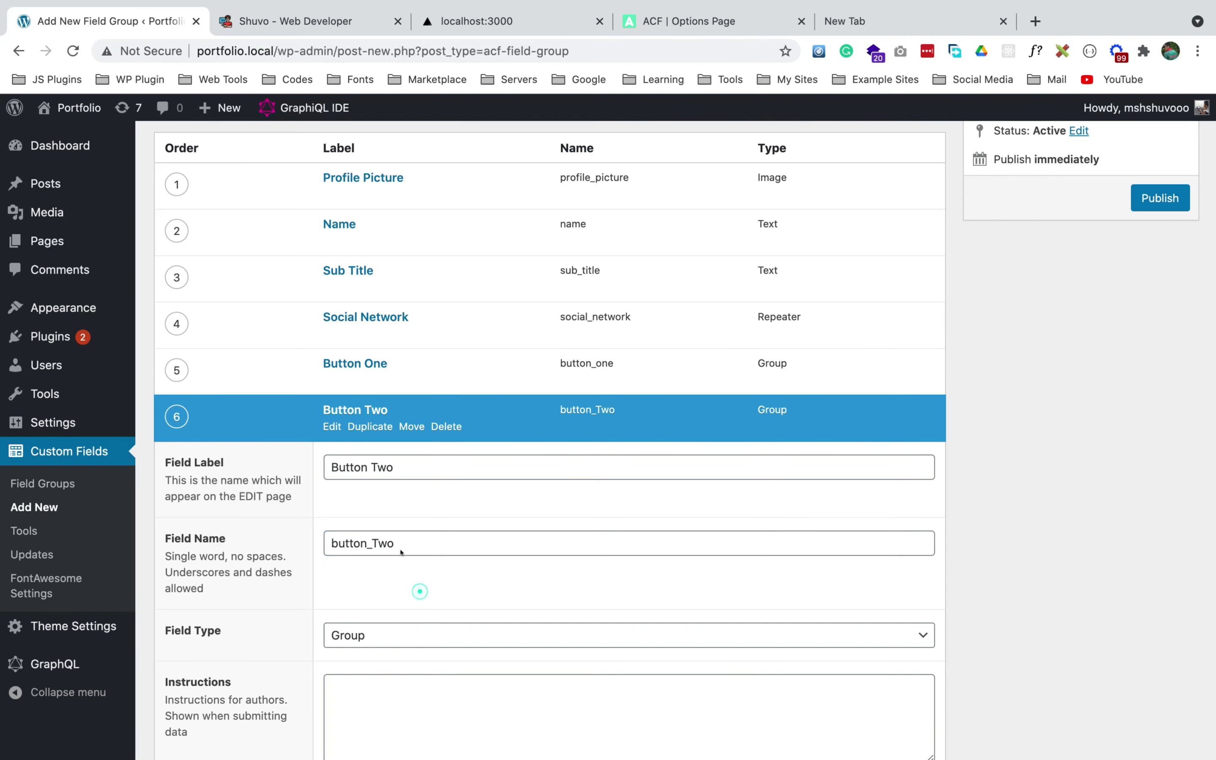
left_click(341, 409)
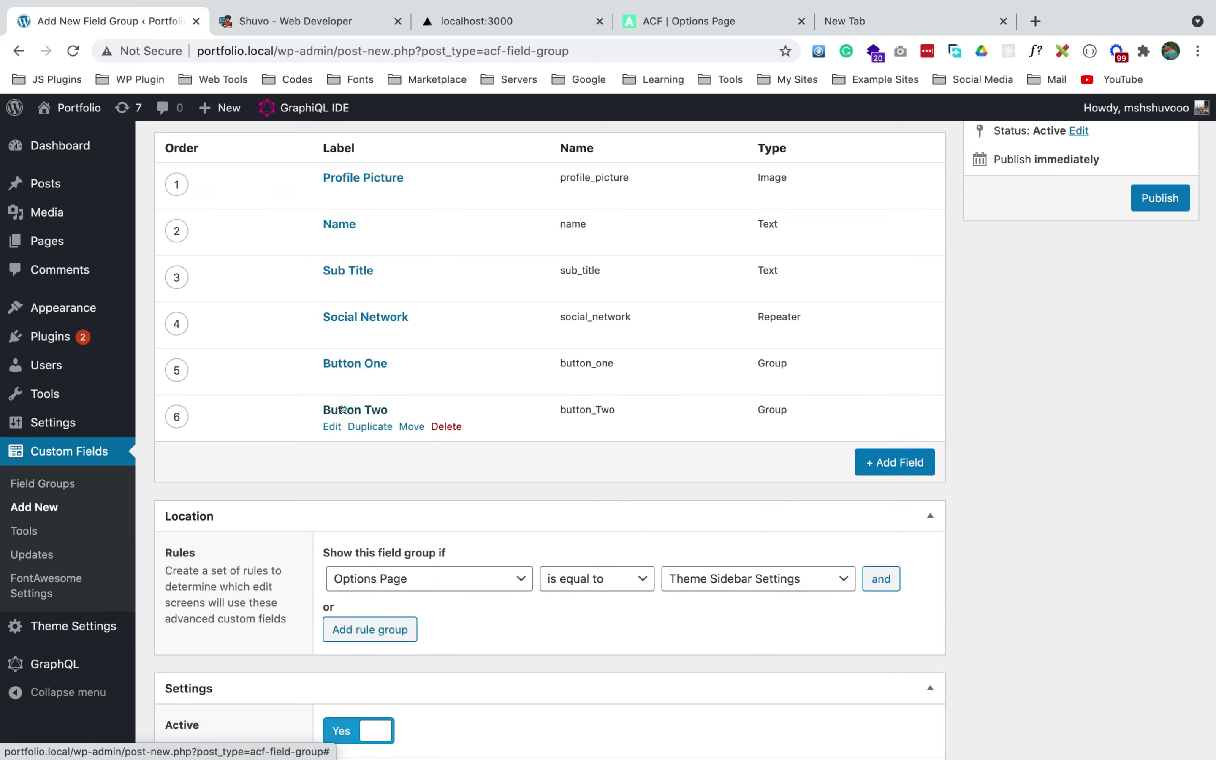
left_click(342, 409)
scroll(461, 601, "down", 10)
scroll(461, 601, "up", 10)
left_click(368, 483)
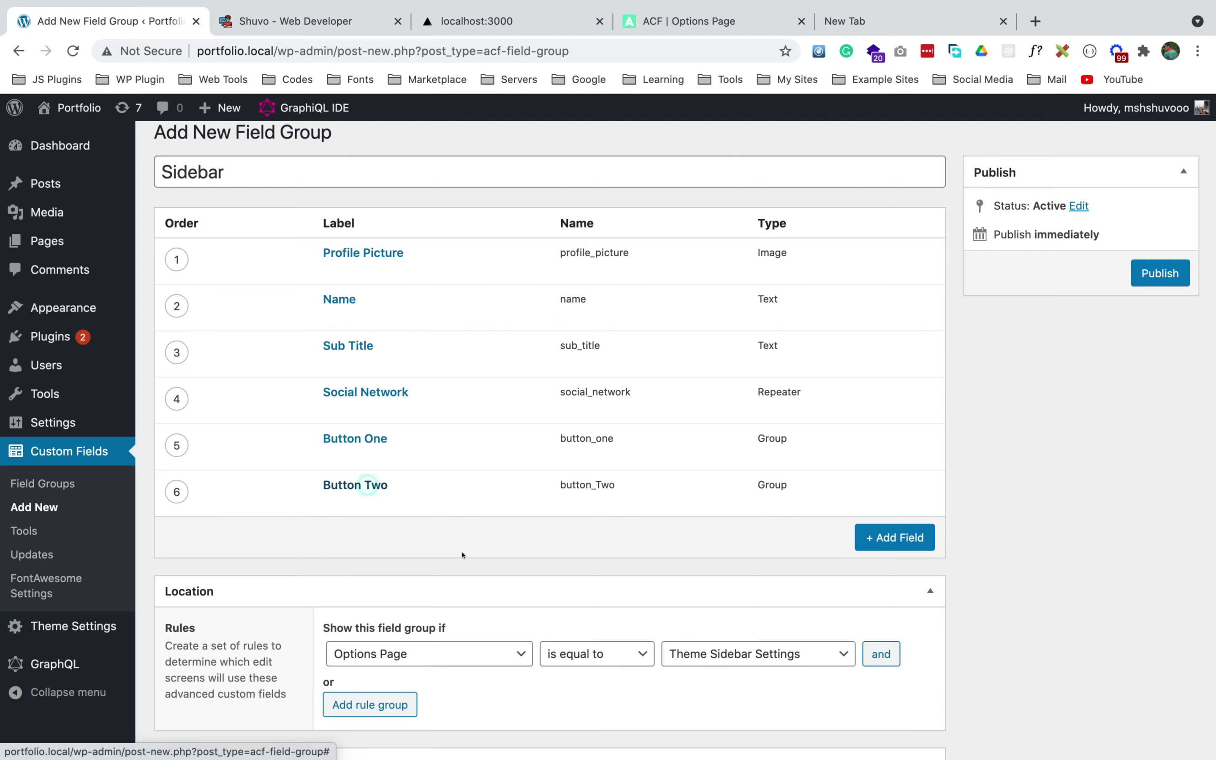
- Compare the field list with the live portfolio, review the remaining group settings, and publish the Sidebar field group
scroll(463, 554, "down", 4)
left_click(301, 20)
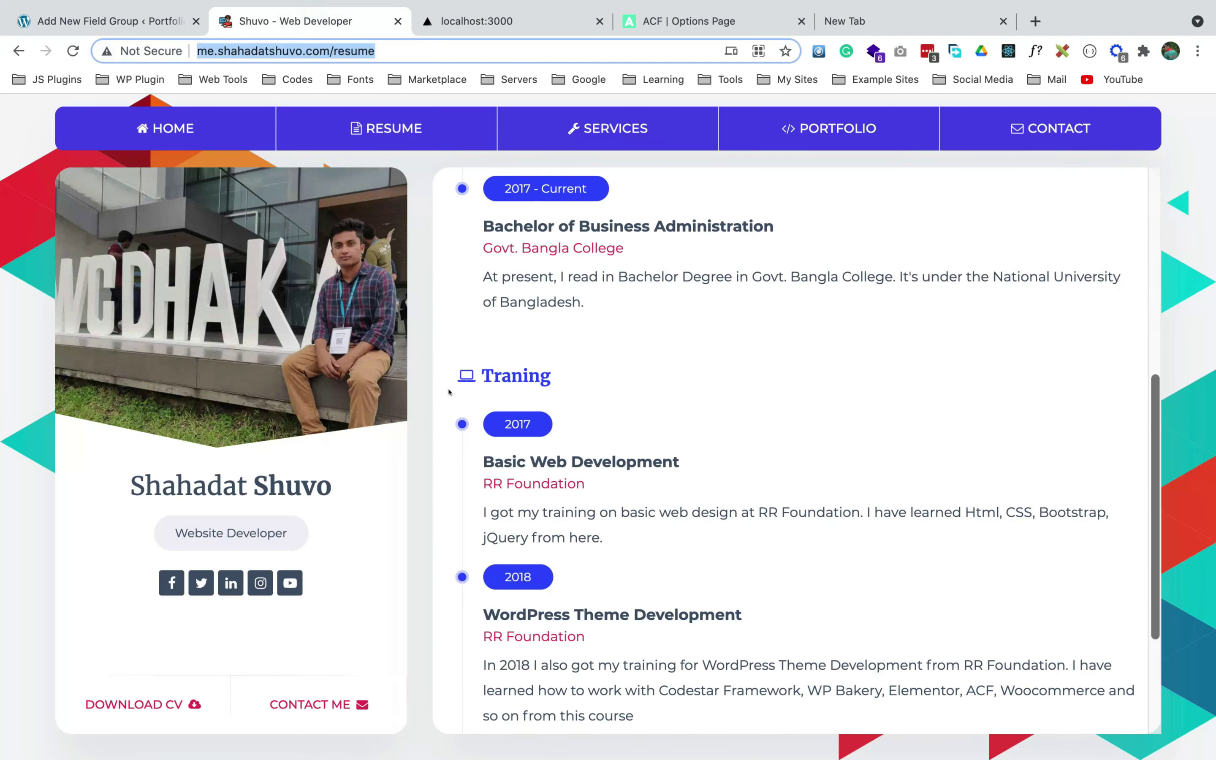
left_click(144, 21)
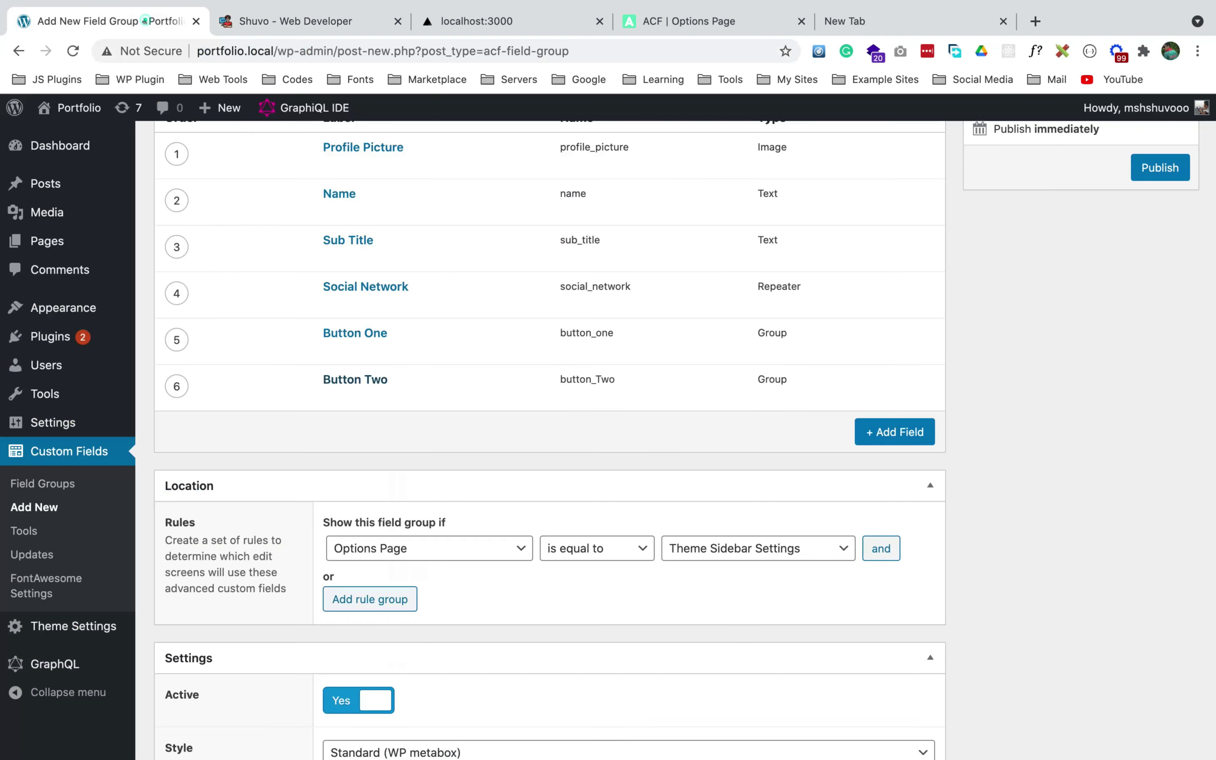
scroll(414, 321, "down", 8)
scroll(413, 320, "down", 6)
scroll(411, 319, "down", 5)
key("Home")
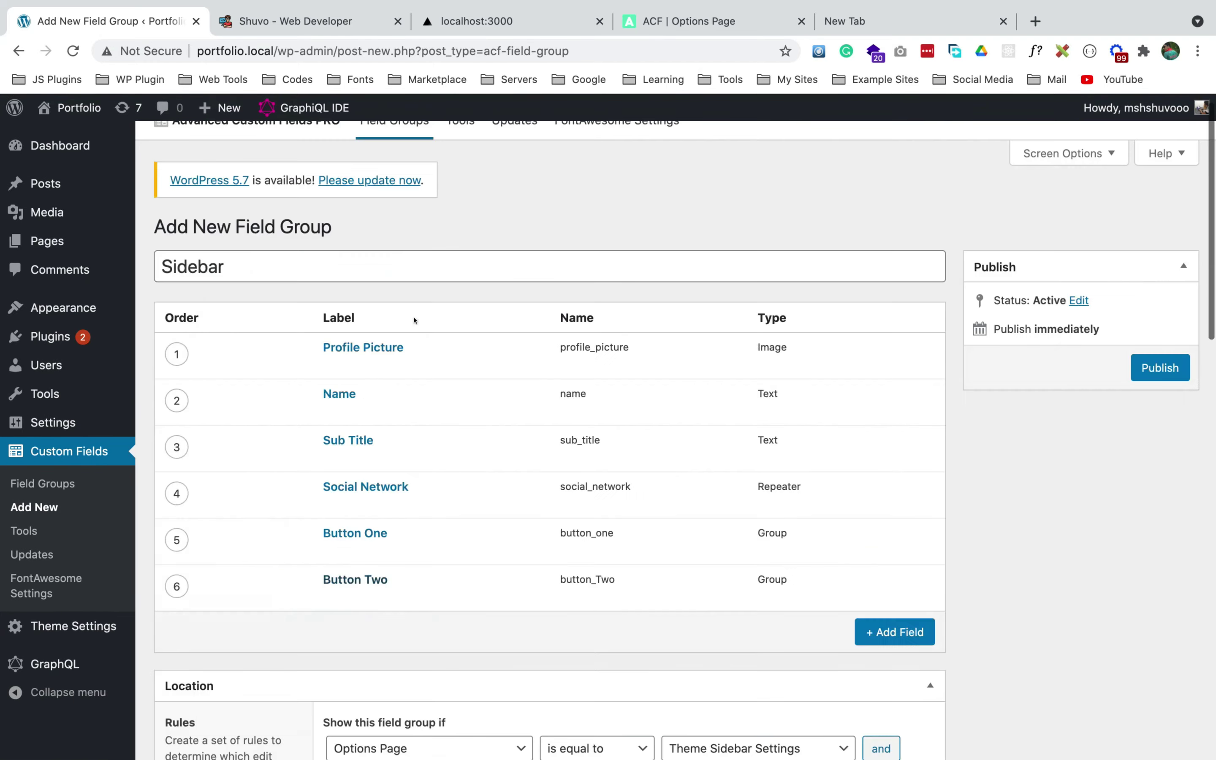
left_click(1161, 389)
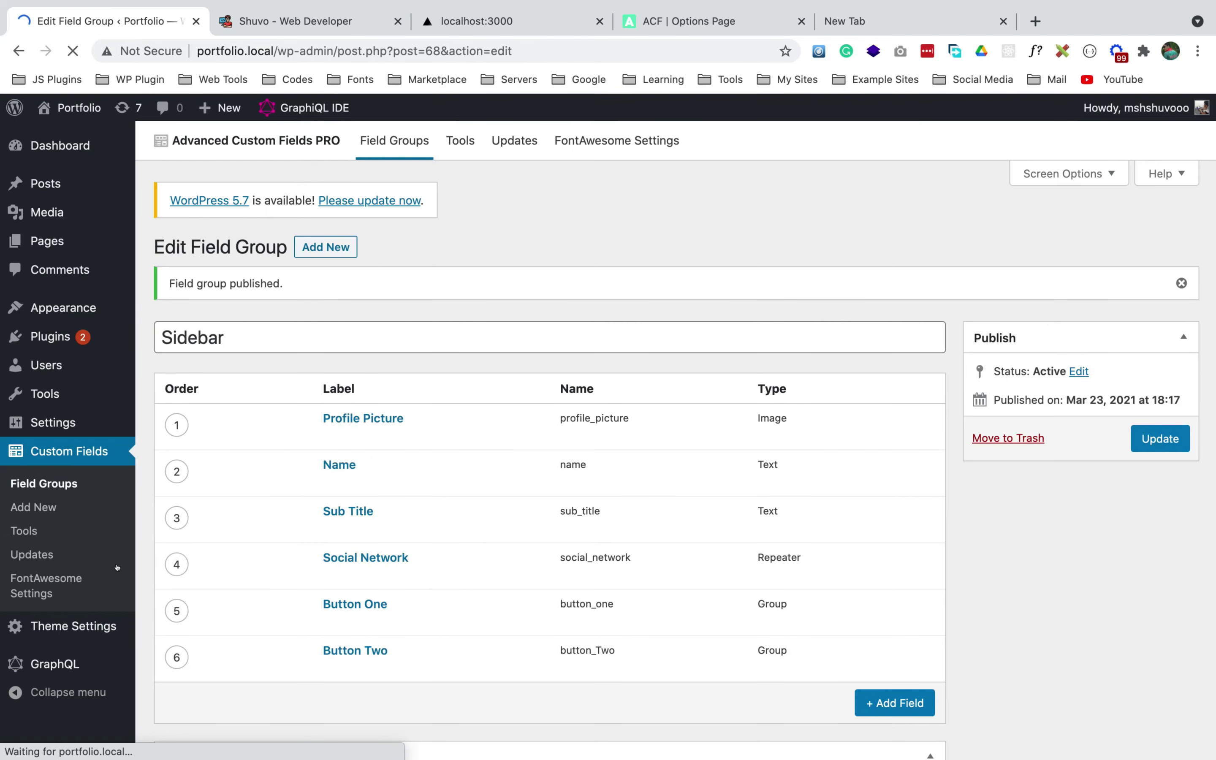
- Open the theme's Sidebar settings page and set cropped-challengeing-time-scaled-1.jpg from the media library as the Profile Picture
mouse_move(51, 636)
left_click(153, 627)
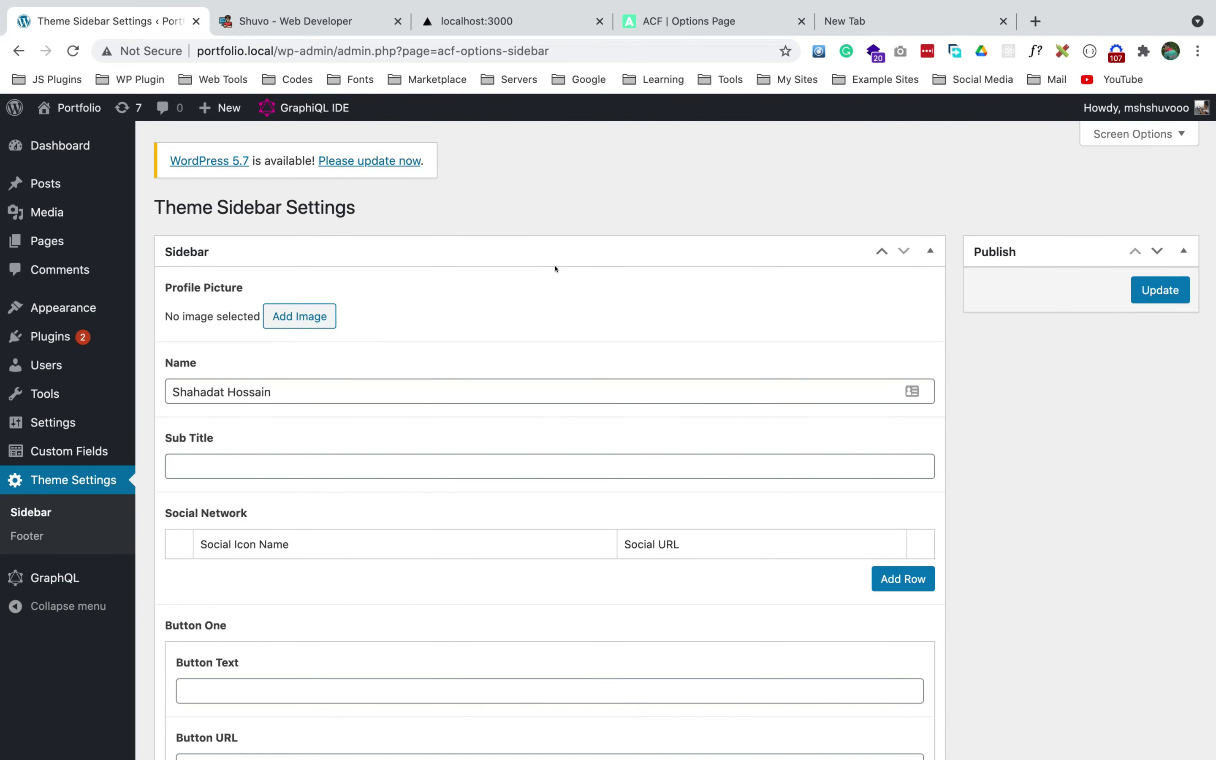
left_click(303, 314)
left_click(81, 323)
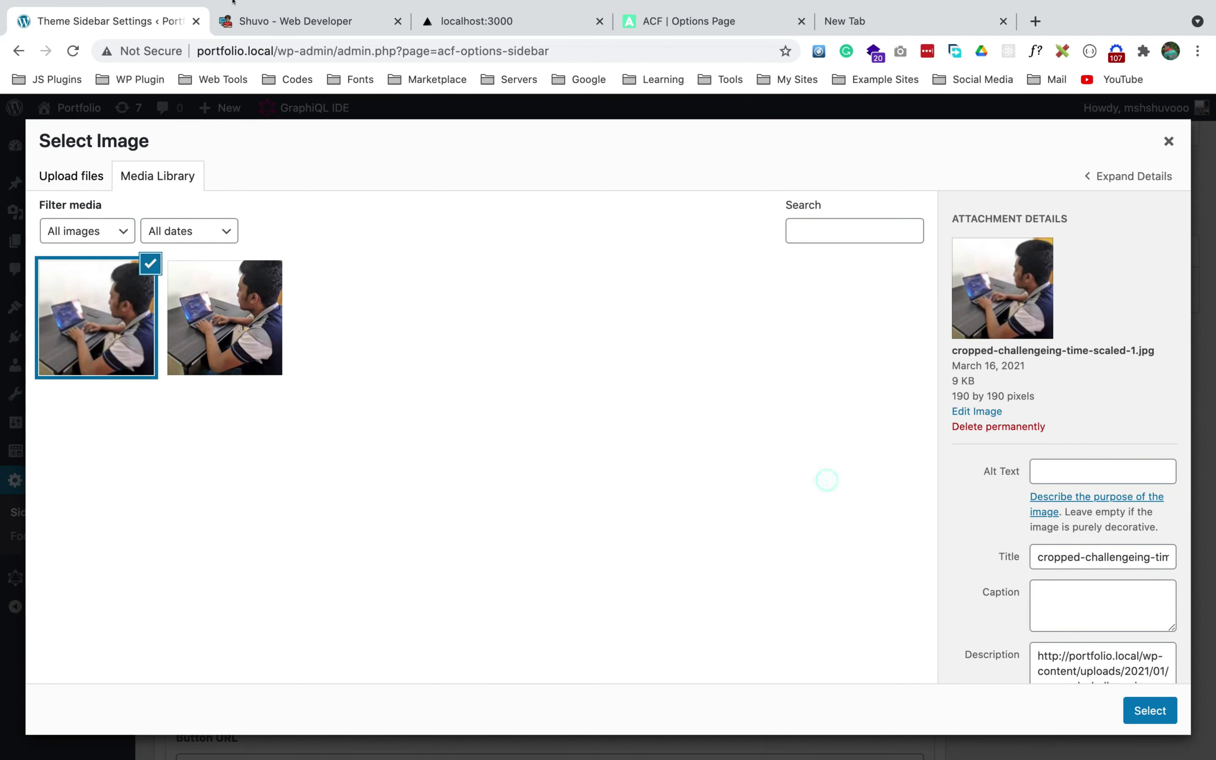
left_click(283, 21)
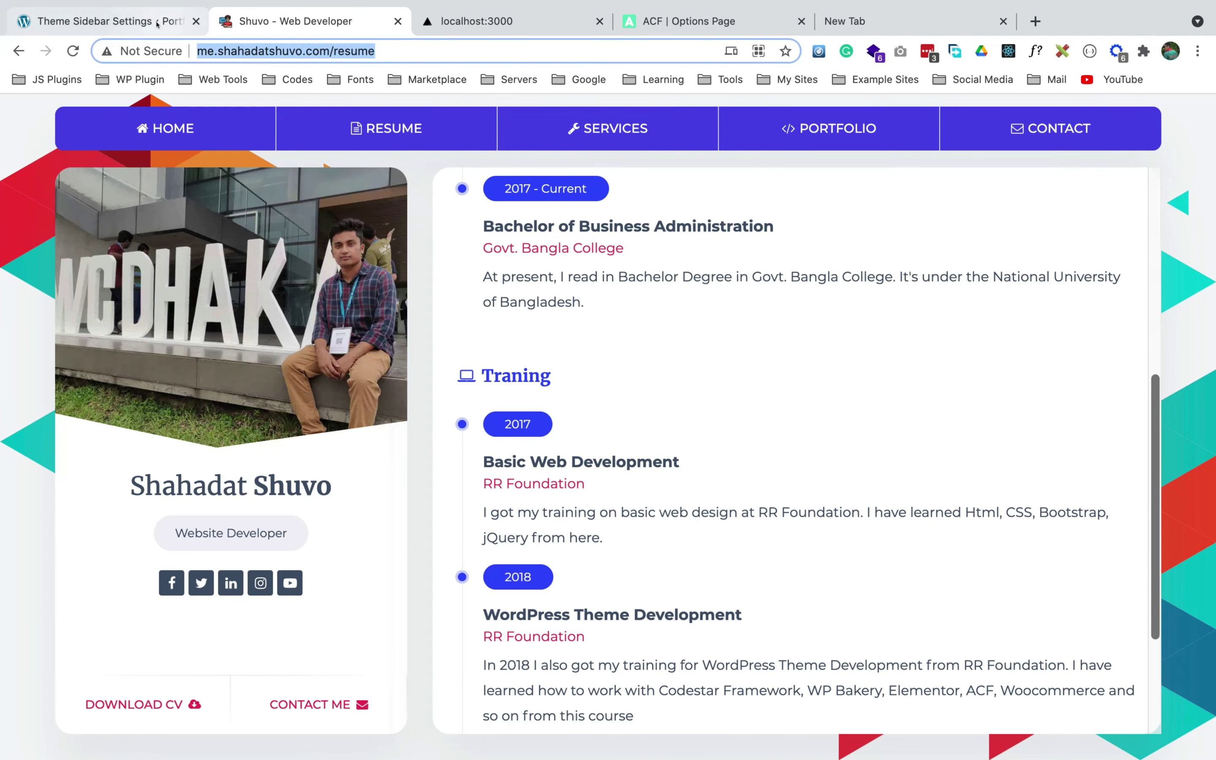
left_click(125, 3)
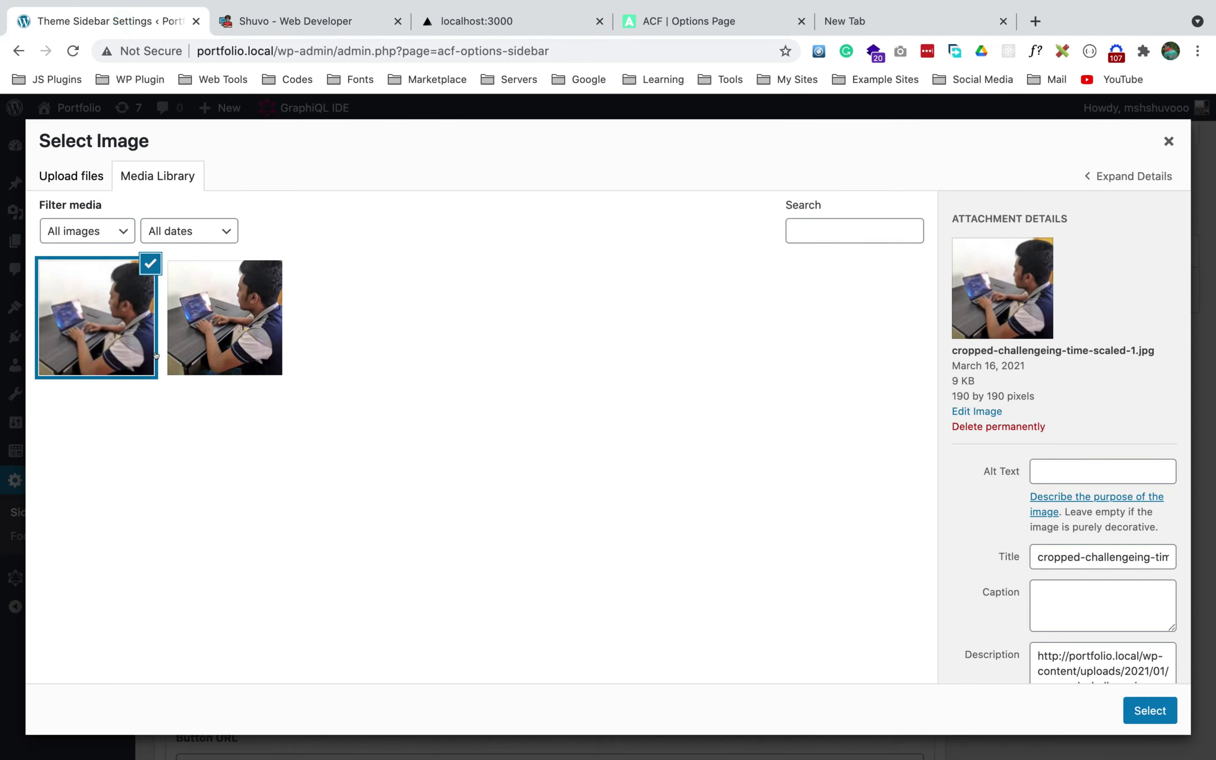
left_click(1141, 708)
- Replace the last name in the Name field and set the Sub Title to 'Web Develoer'
scroll(401, 440, "down", 3)
left_click(312, 390)
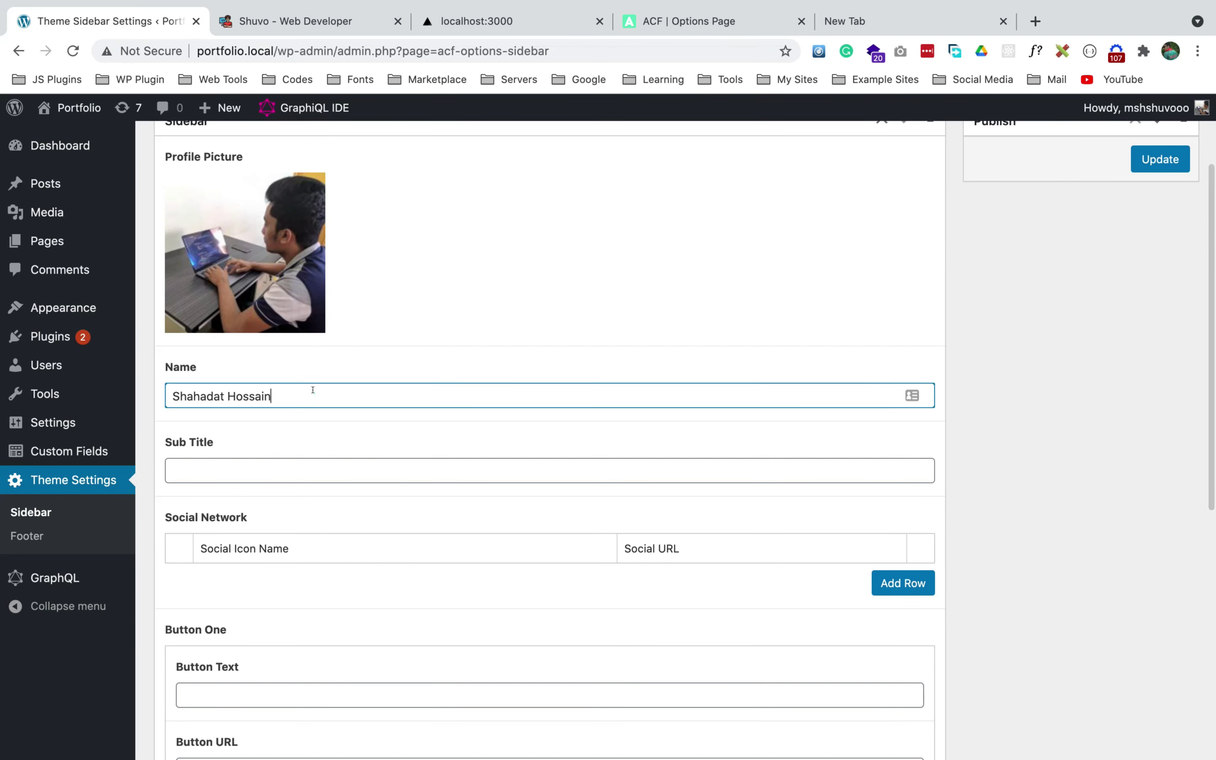
double_click(236, 390)
key("BackSpace")
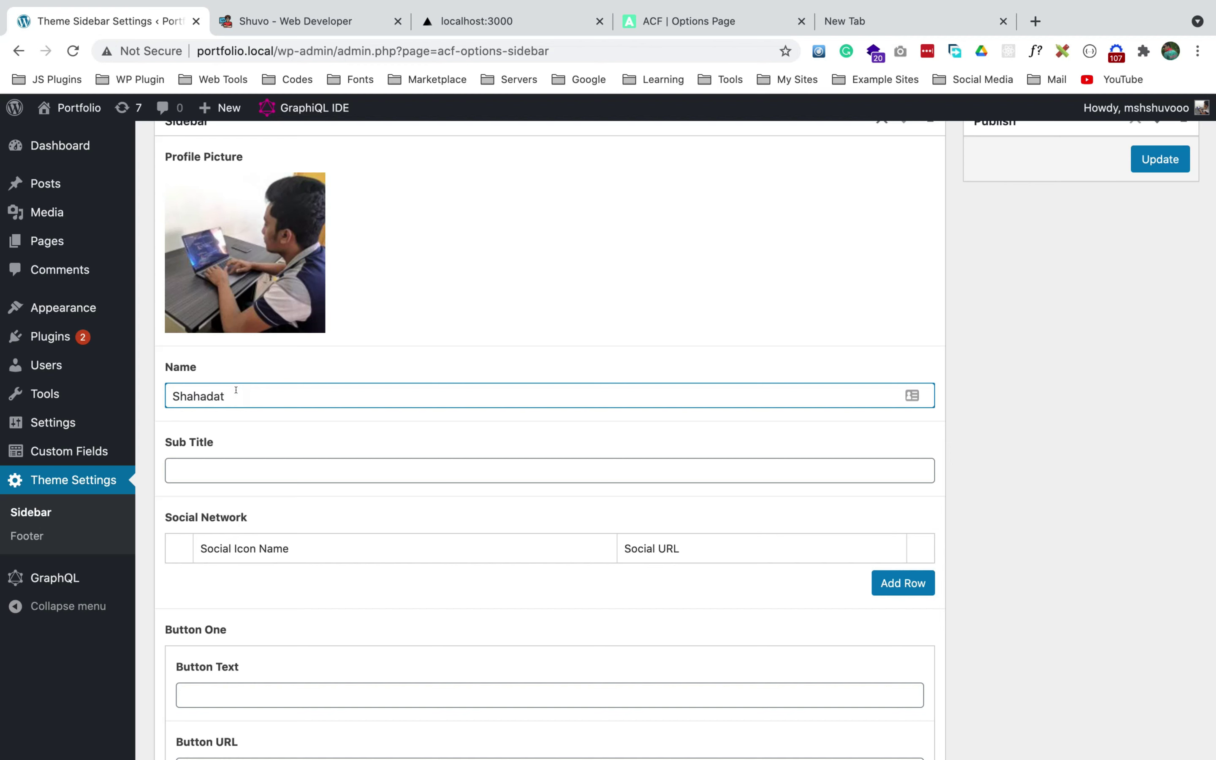
type("Shuvo")
left_click(255, 440)
left_click(218, 470)
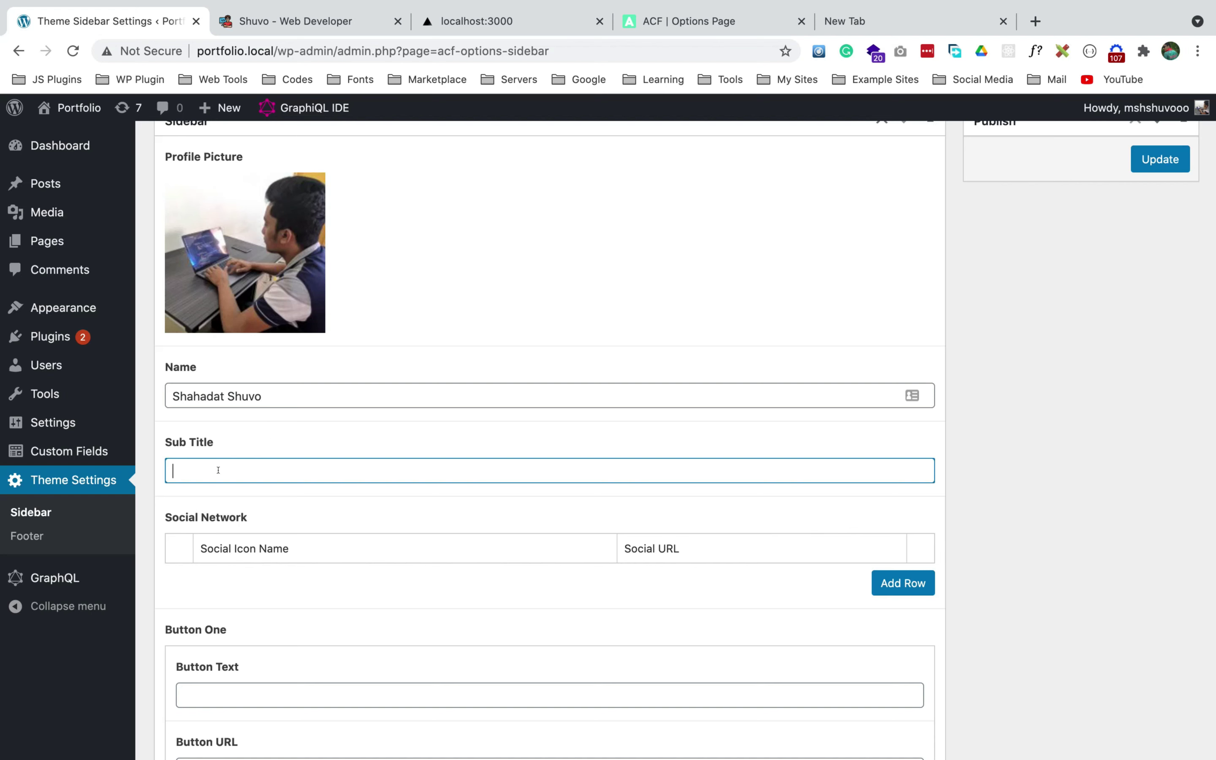
type("Web Developer")
left_click(298, 508)
- Look over the Social Network and button fields, and save the Theme Sidebar Settings
scroll(320, 635, "down", 3)
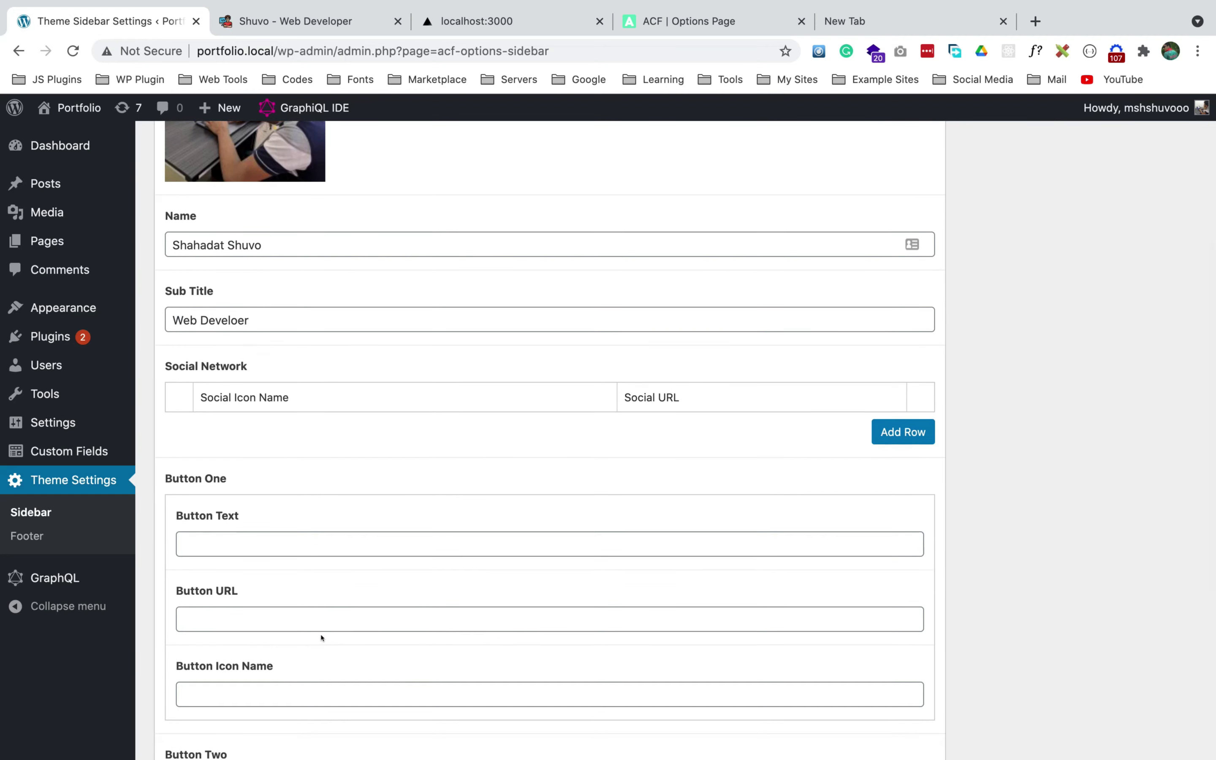
scroll(320, 635, "down", 1)
left_click(269, 338)
left_click(681, 340)
scroll(374, 415, "up", 1)
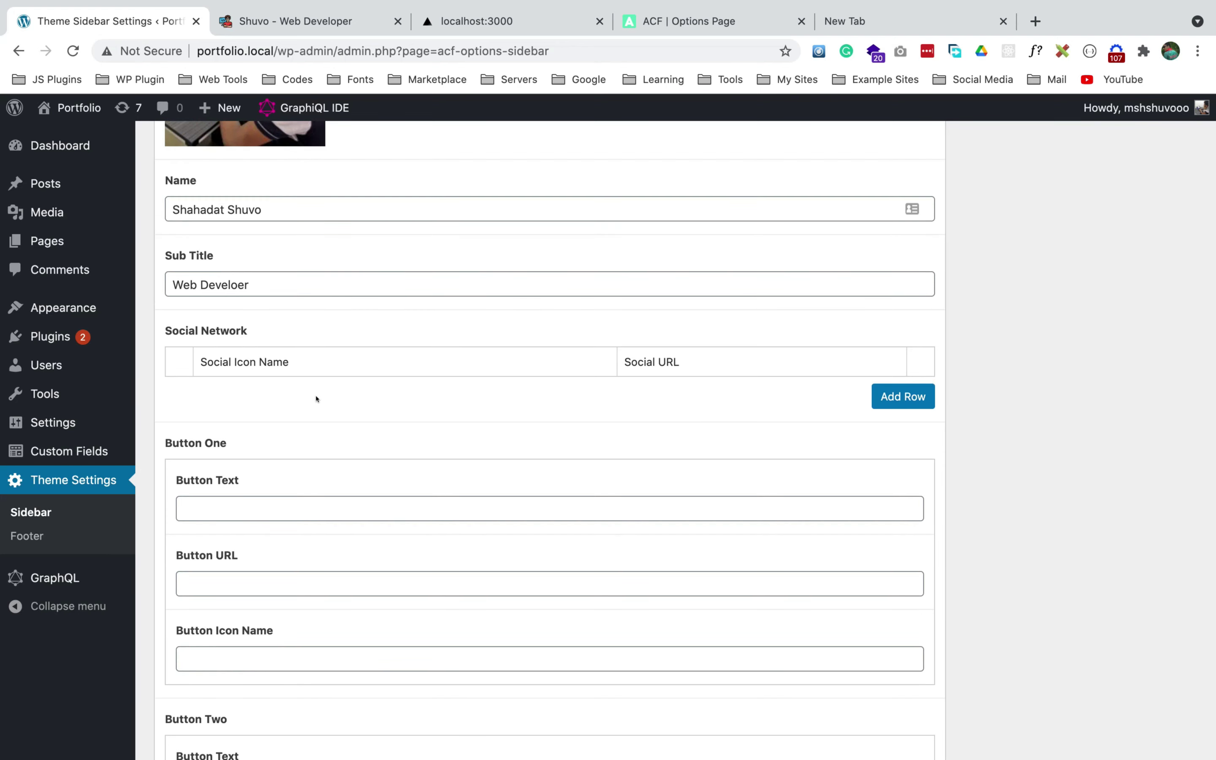
scroll(316, 398, "up", 6)
left_click(1160, 290)
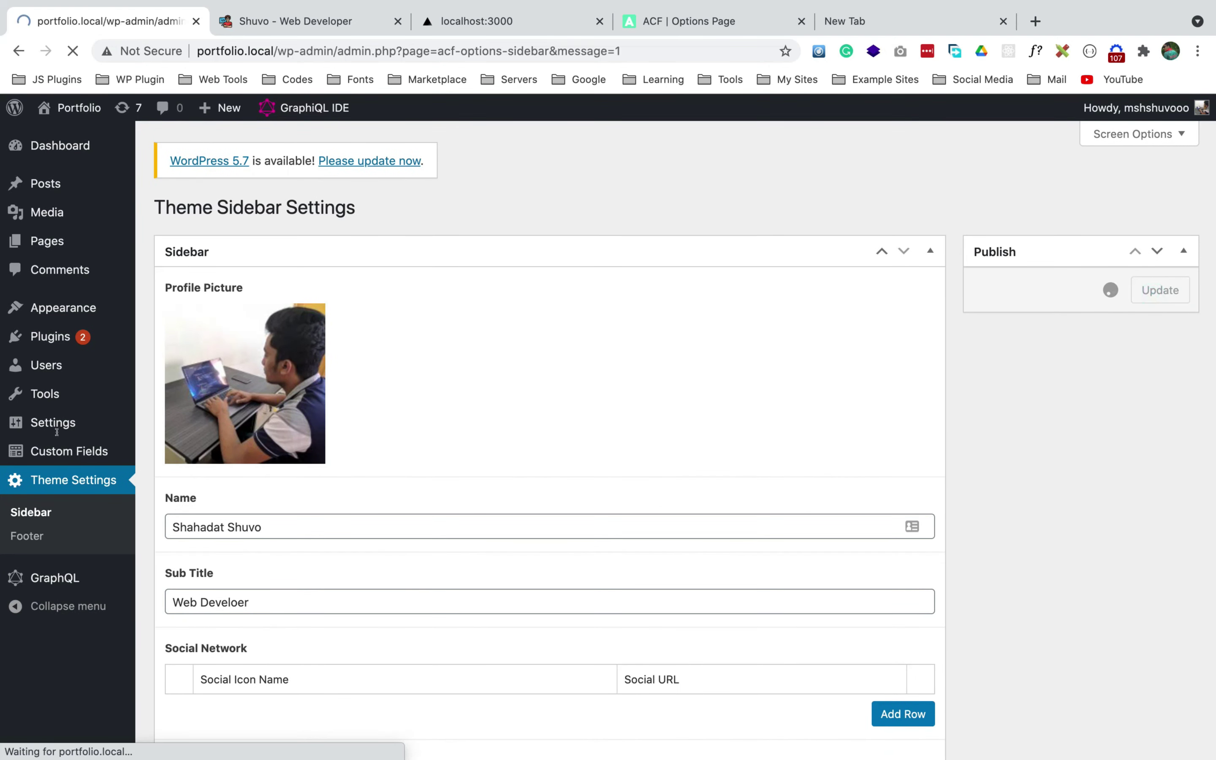
- Open the Sidebar field group for editing and set the Social Network repeater's layout to Row
left_click(60, 452)
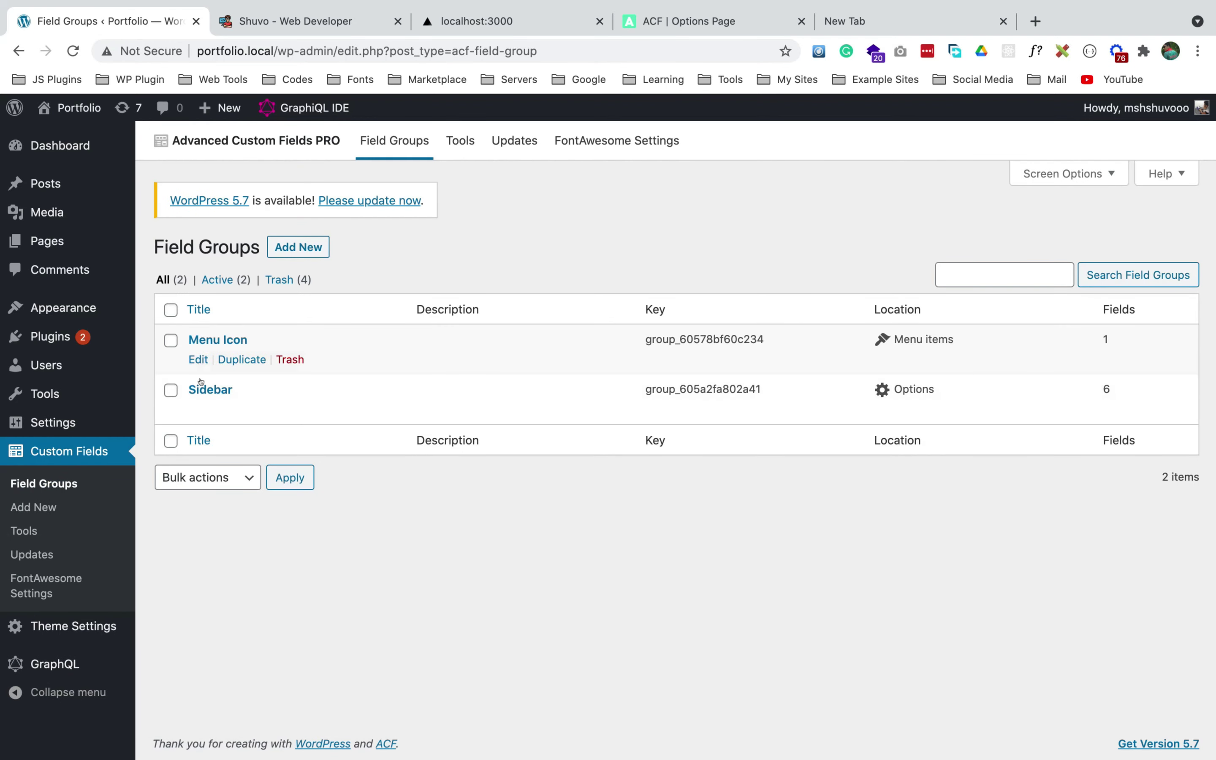
left_click(204, 387)
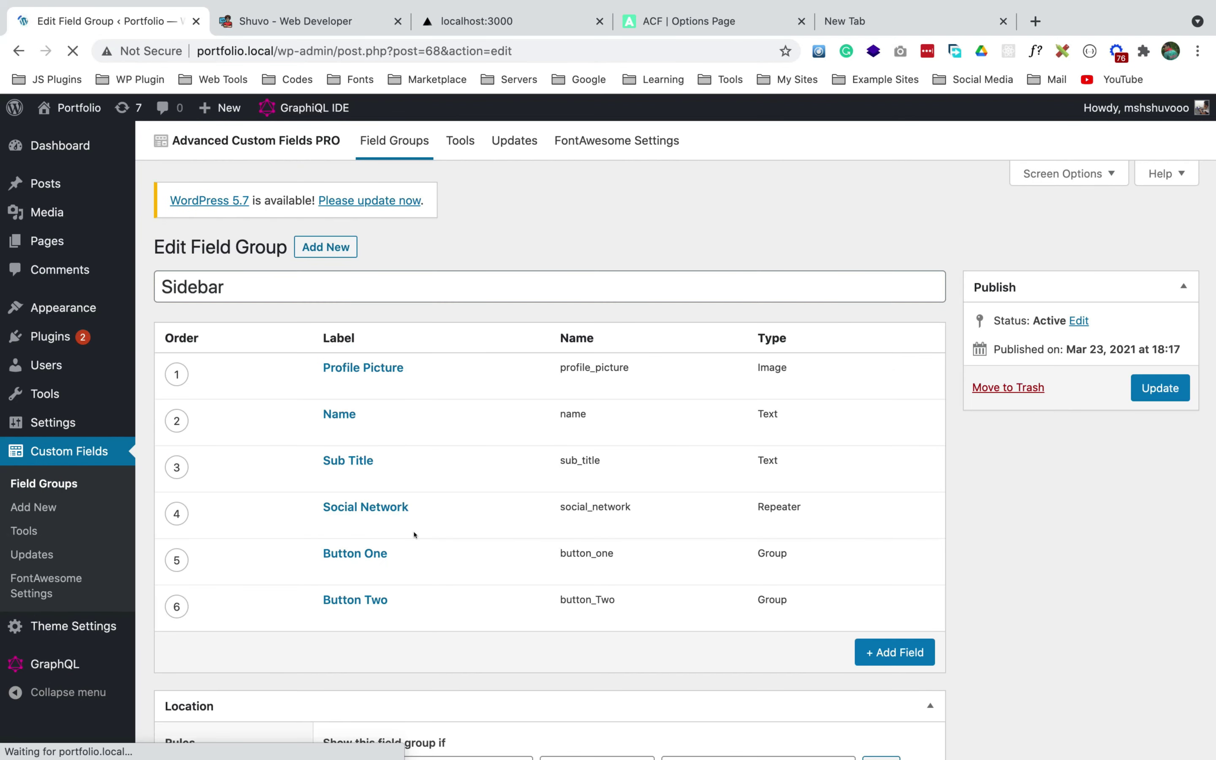
scroll(414, 534, "down", 3)
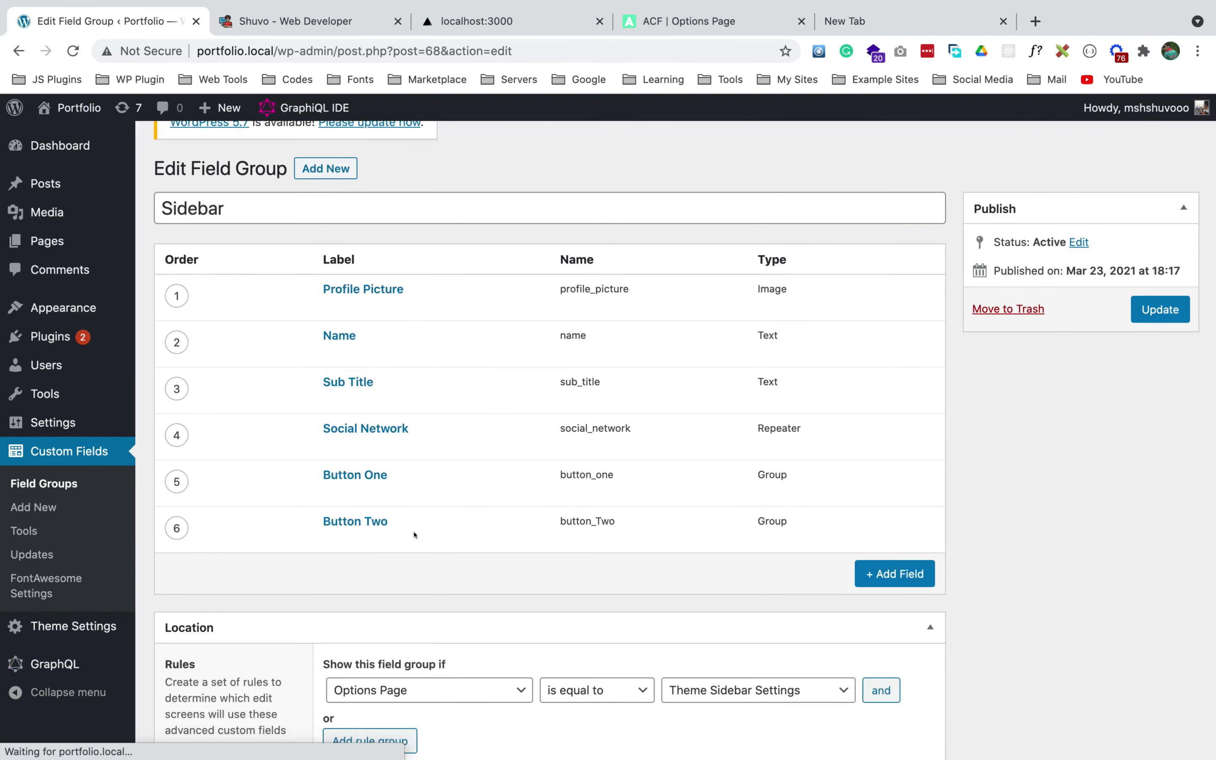
left_click(347, 428)
scroll(542, 473, "down", 10)
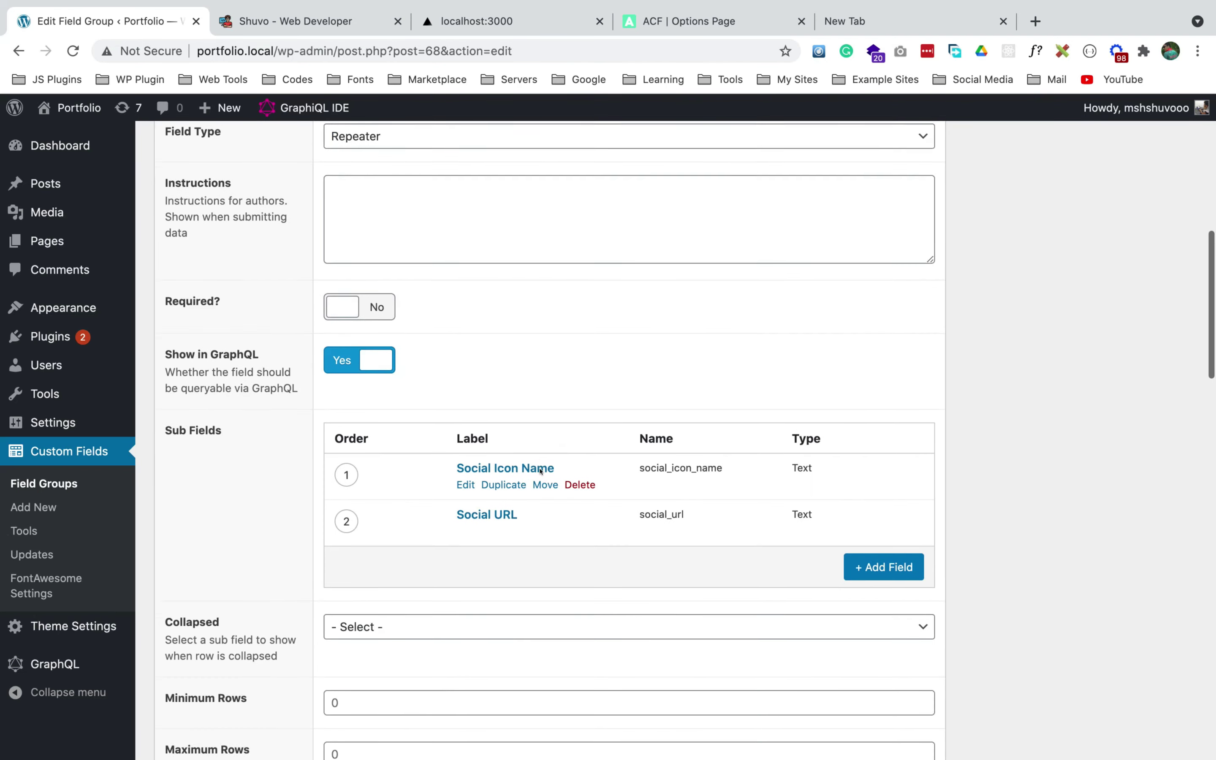
scroll(541, 471, "down", 5)
scroll(476, 475, "down", 2)
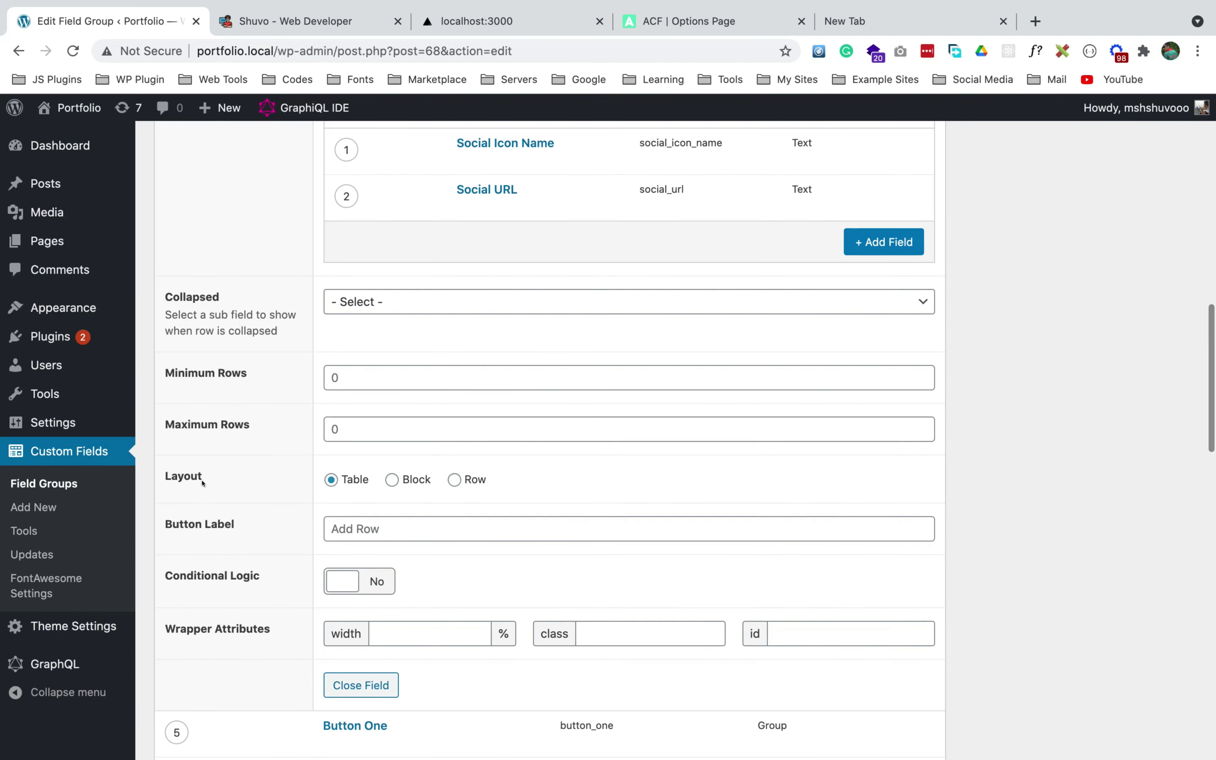
left_click(453, 480)
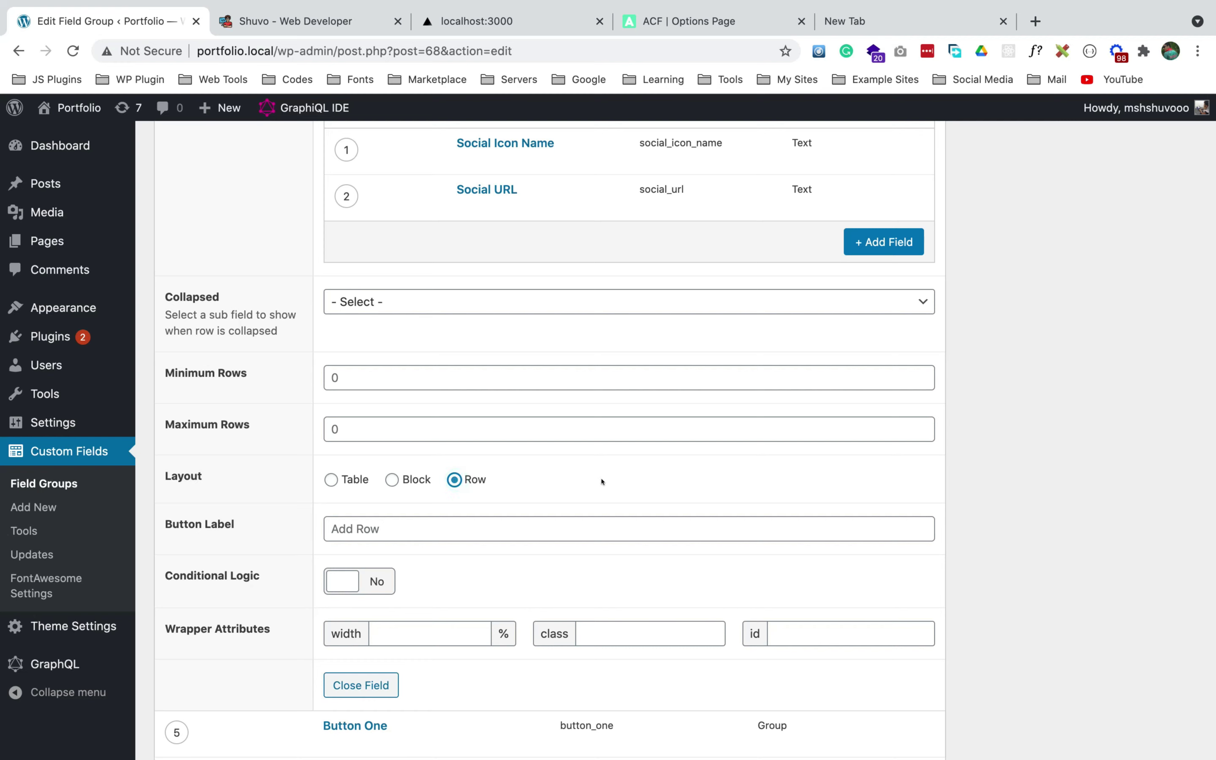
- Set the Social Network repeater's button label to 'Add New Social Network' and update the field group
left_click(351, 525)
type("Add New Social")
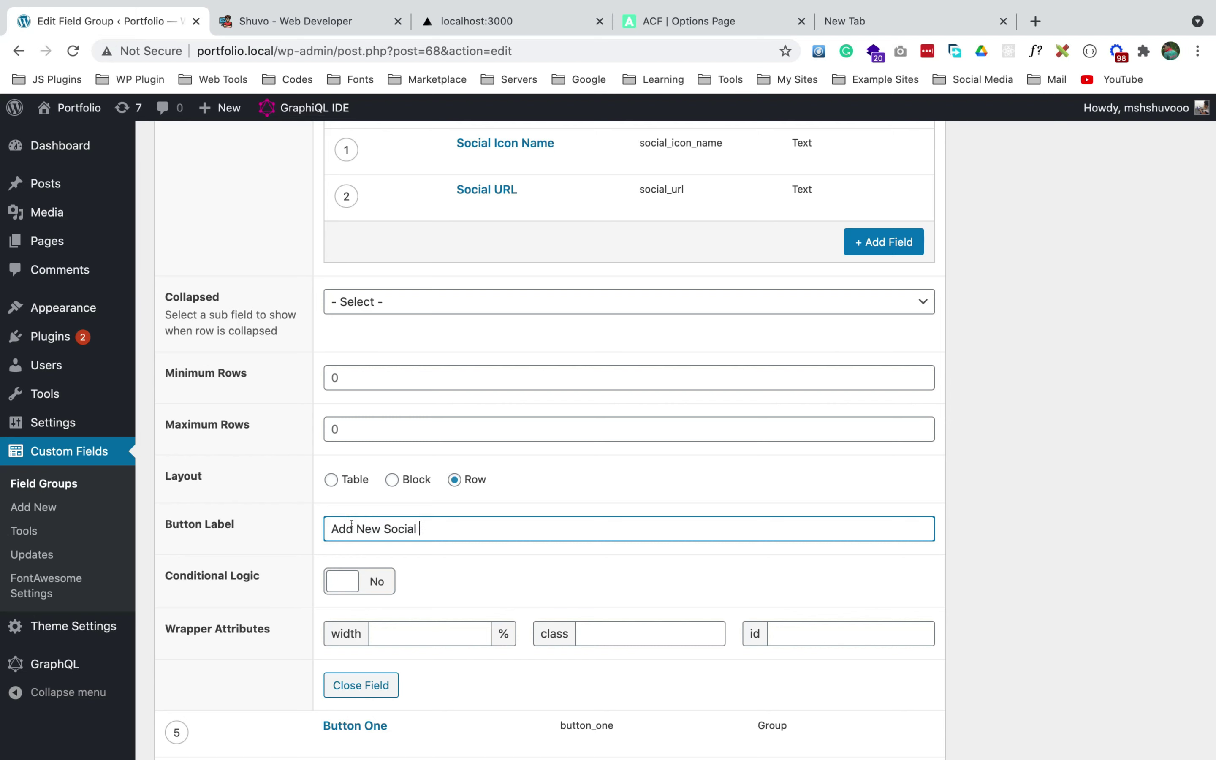
type("Network")
scroll(732, 528, "up", 15)
left_click(1159, 251)
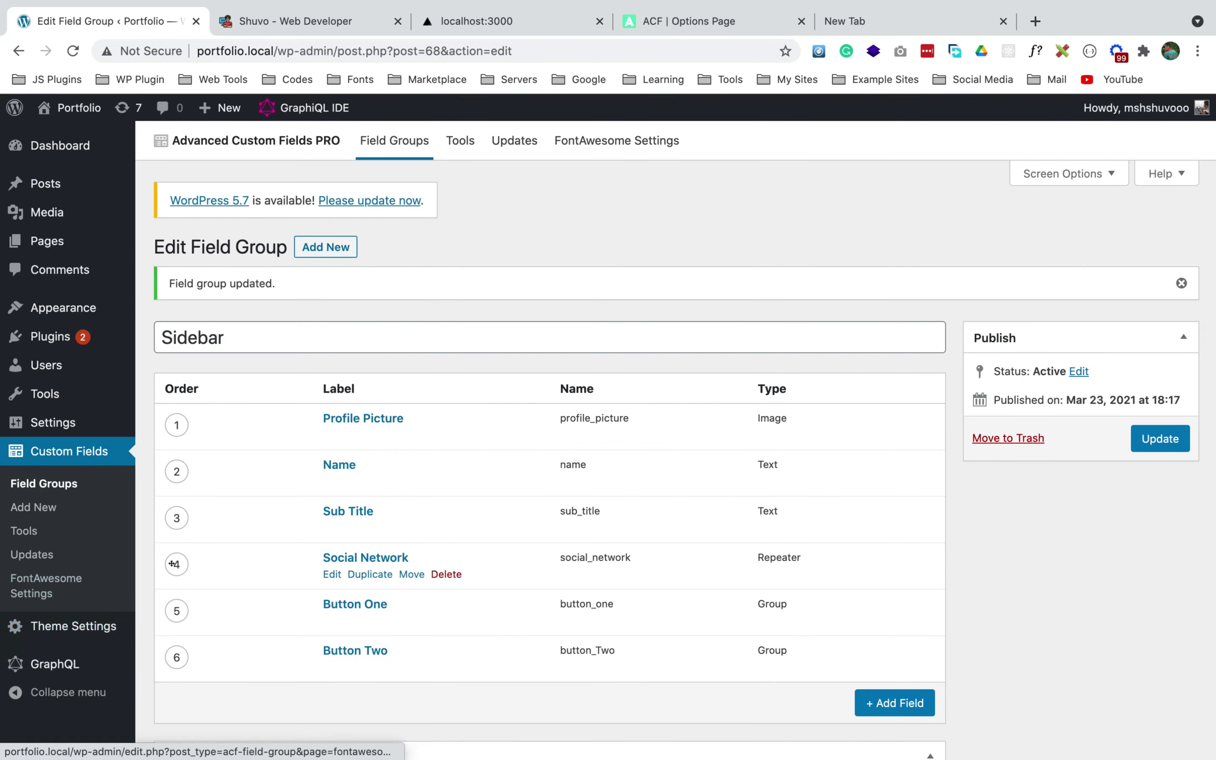
- Add a social network row in the Theme Sidebar Settings and set its Social Icon Name to 'facebook'
mouse_move(88, 625)
left_click(166, 629)
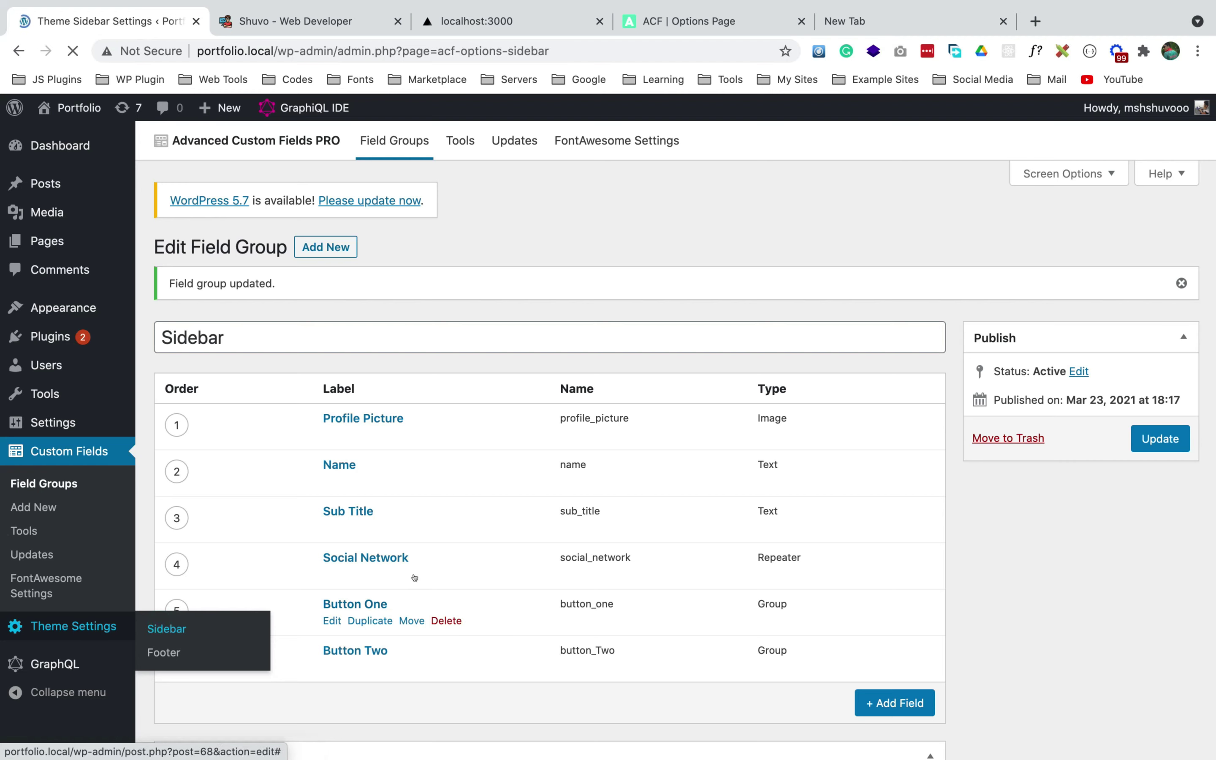
scroll(415, 578, "down", 5)
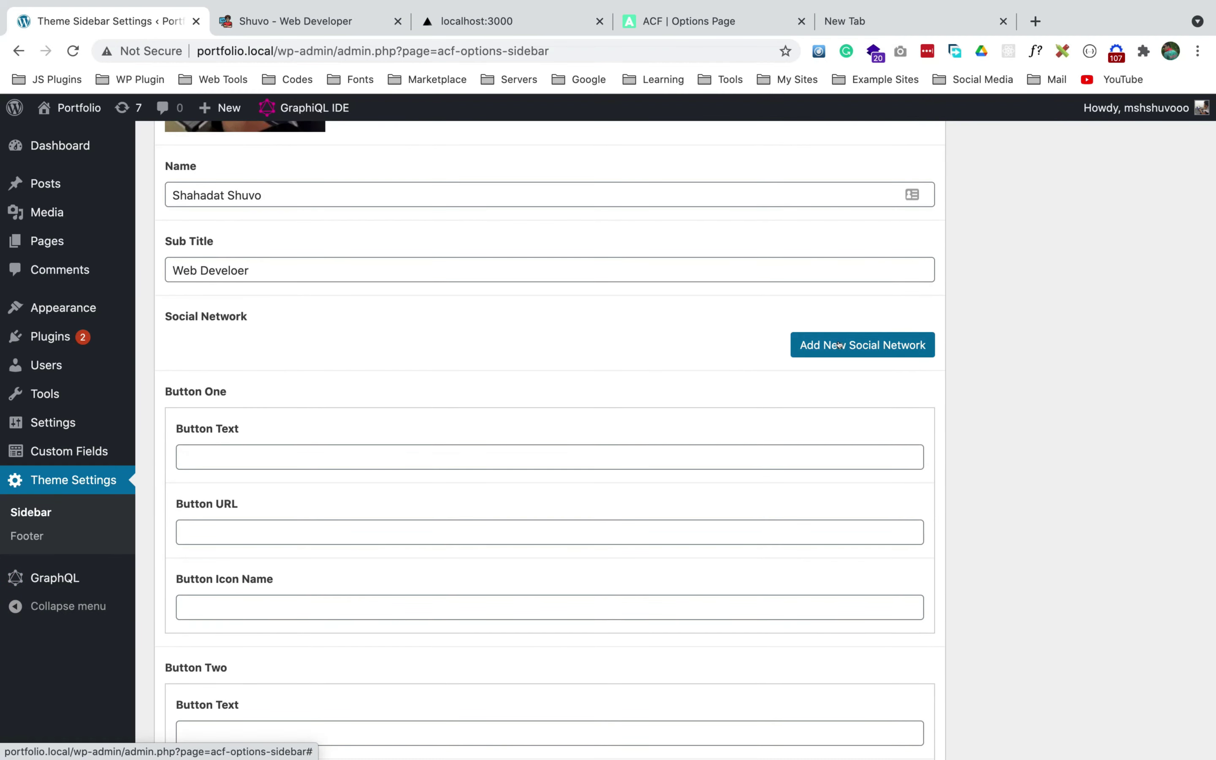
left_click(839, 345)
left_click(409, 353)
type("facebook")
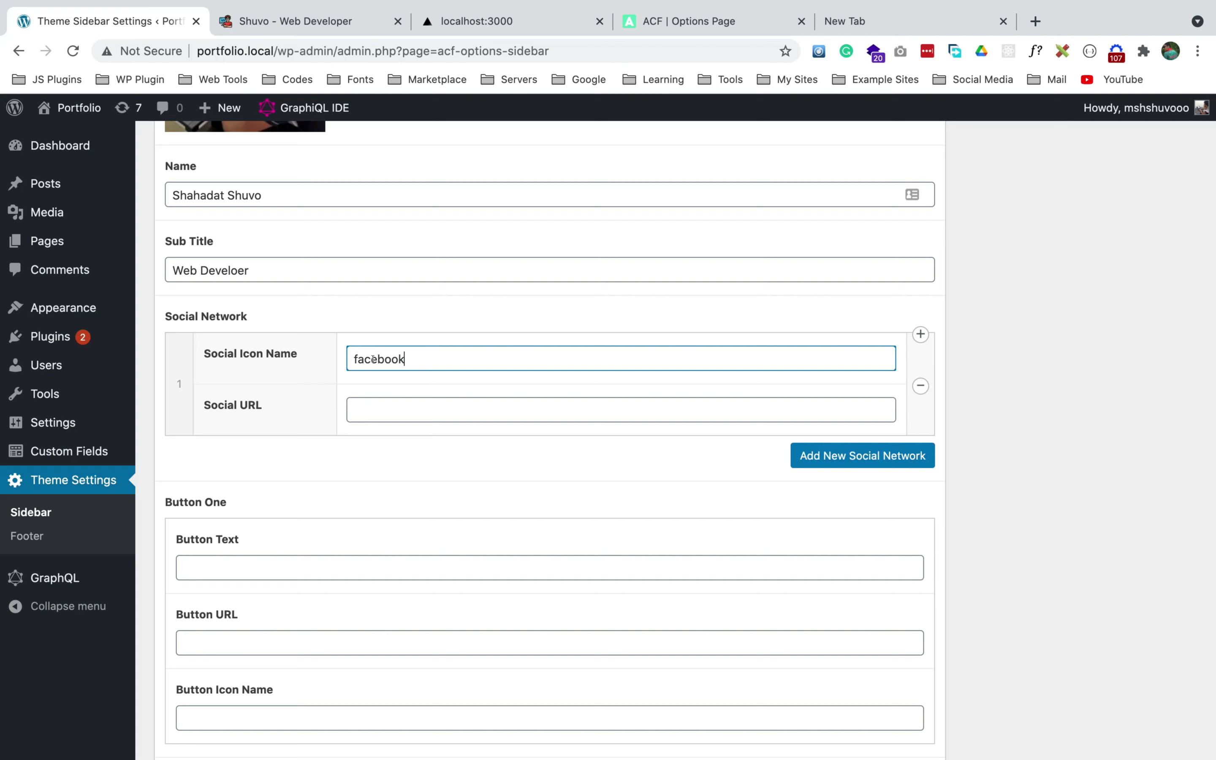
left_click(373, 406)
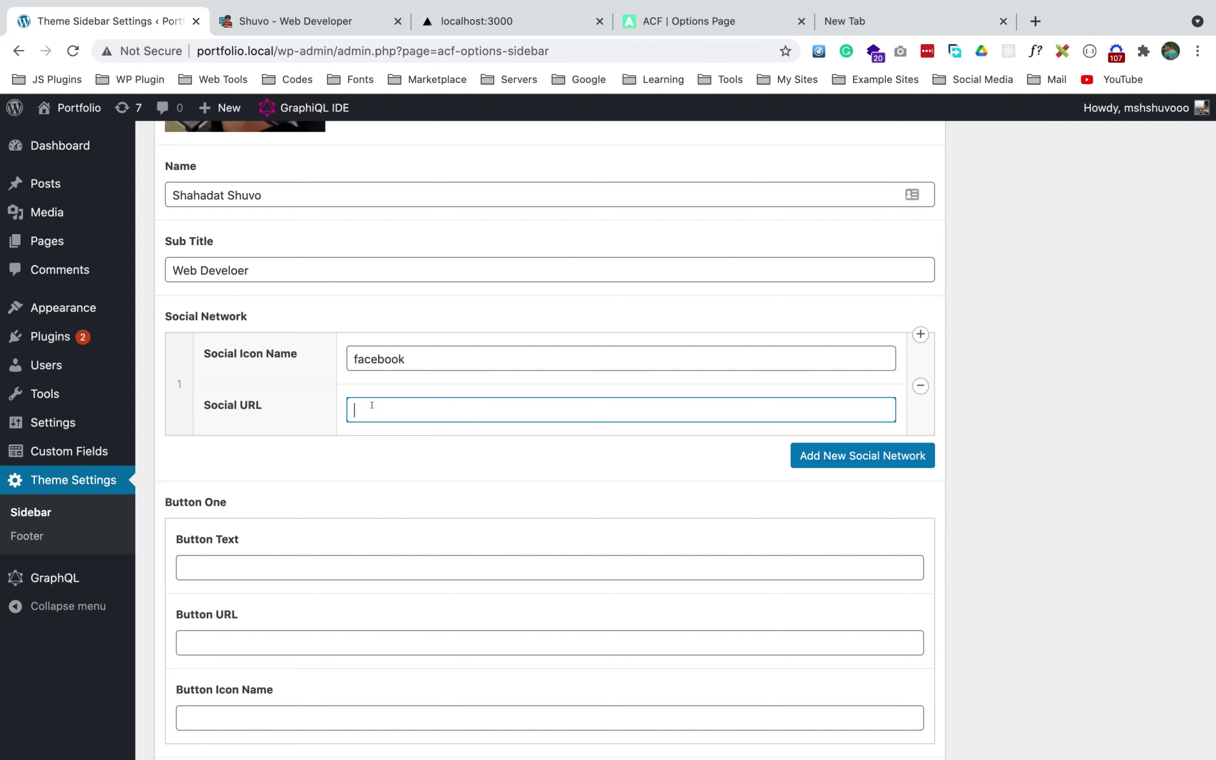
type("https://facebook.com")
left_click(805, 454)
left_click(378, 460)
type("t")
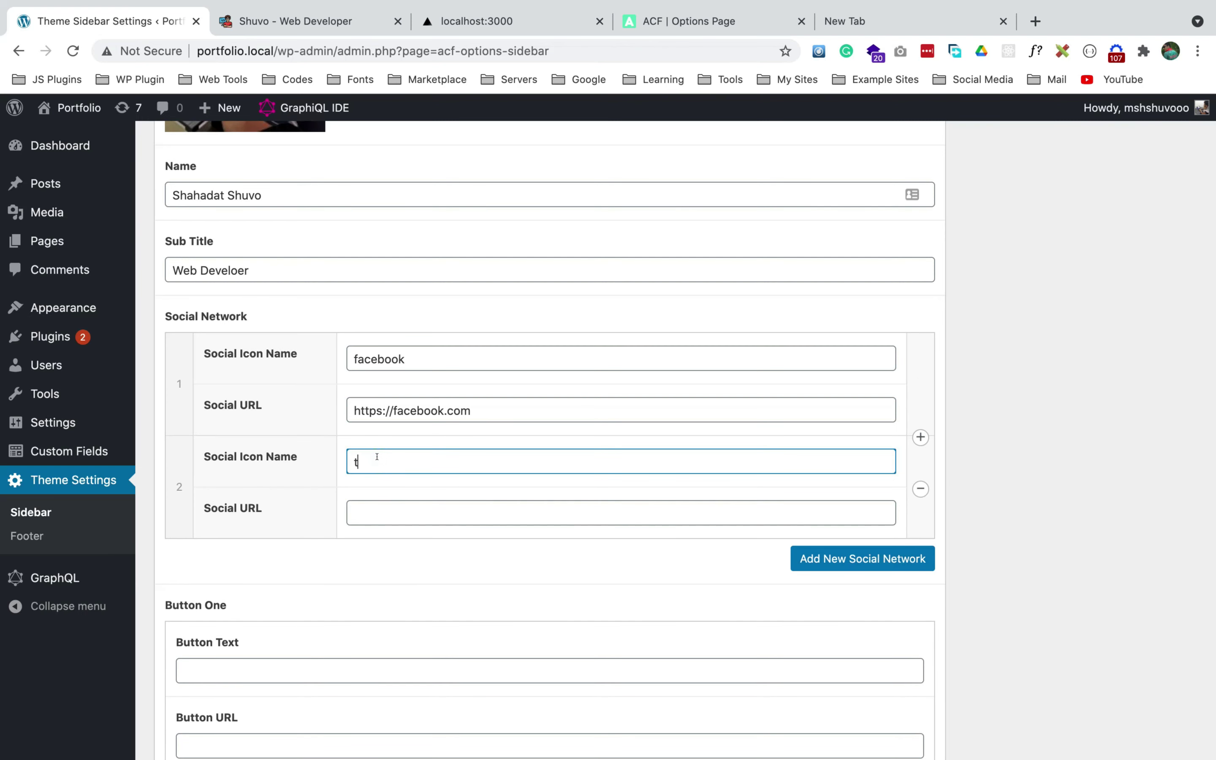
type("witter")
left_click(384, 507)
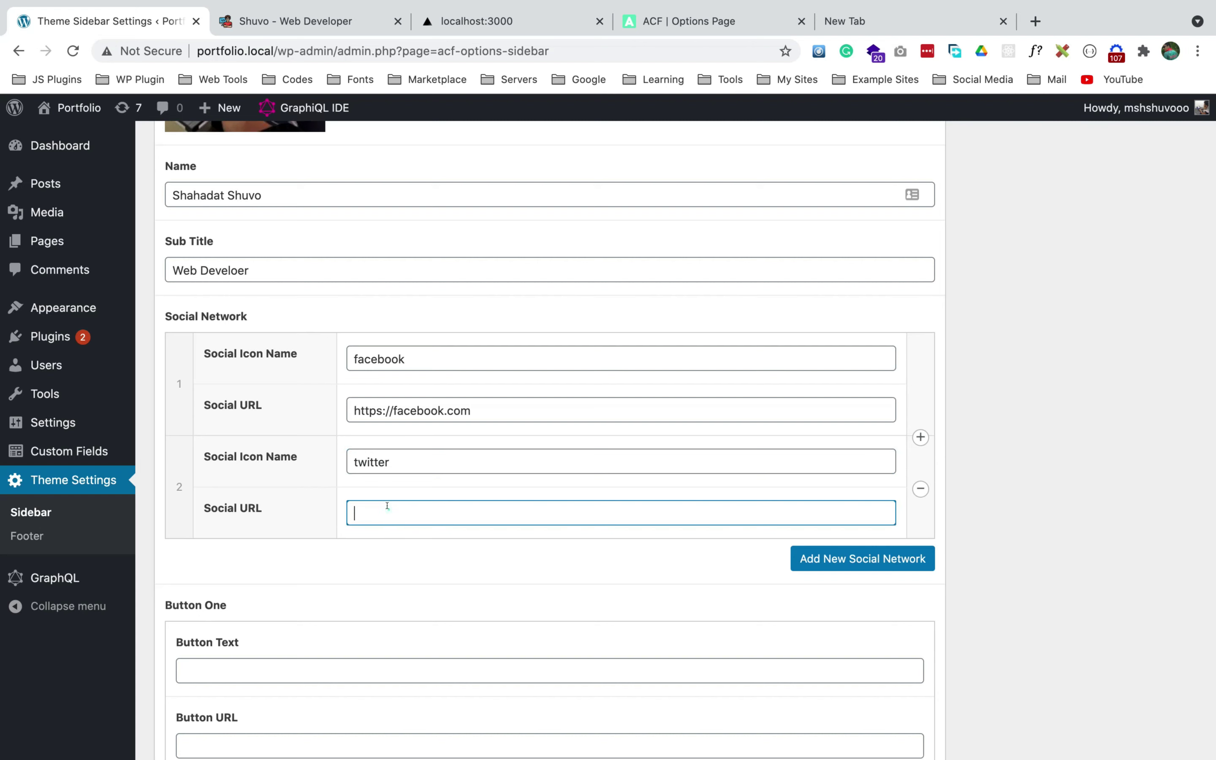
type("https://twitter.com")
double_click(360, 459)
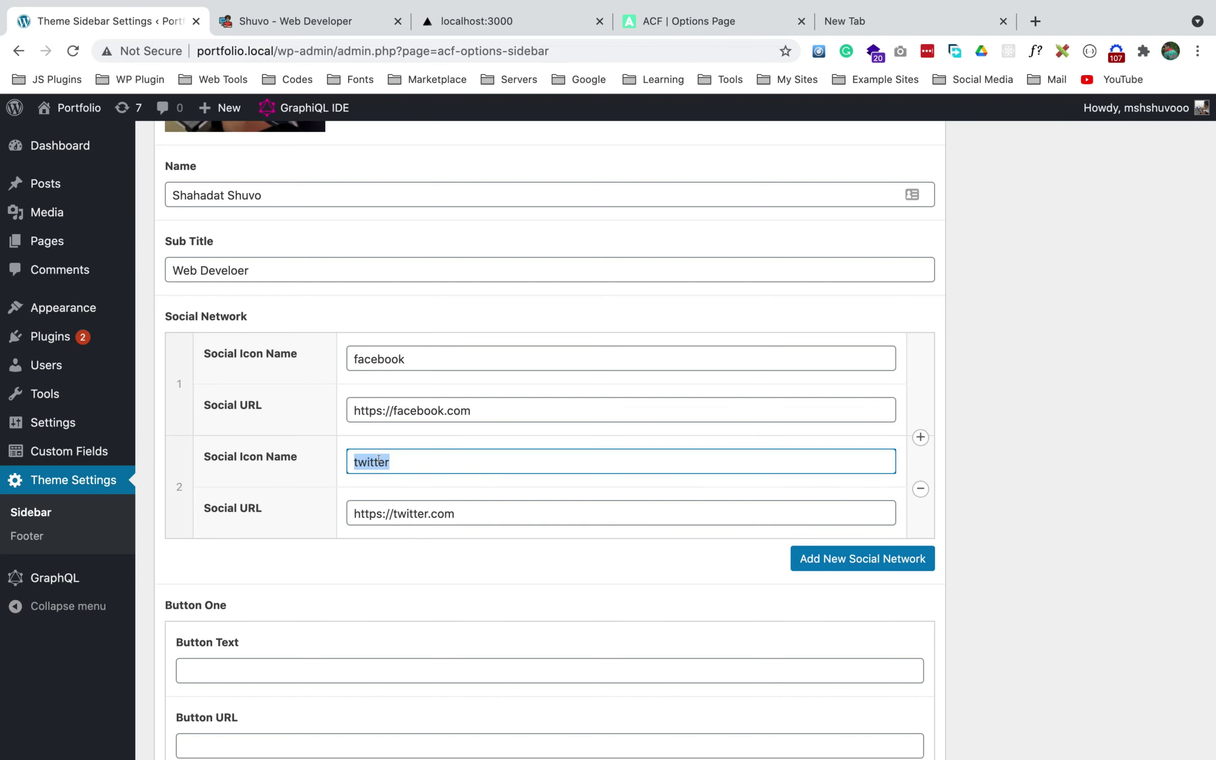
scroll(368, 458, "down", 2)
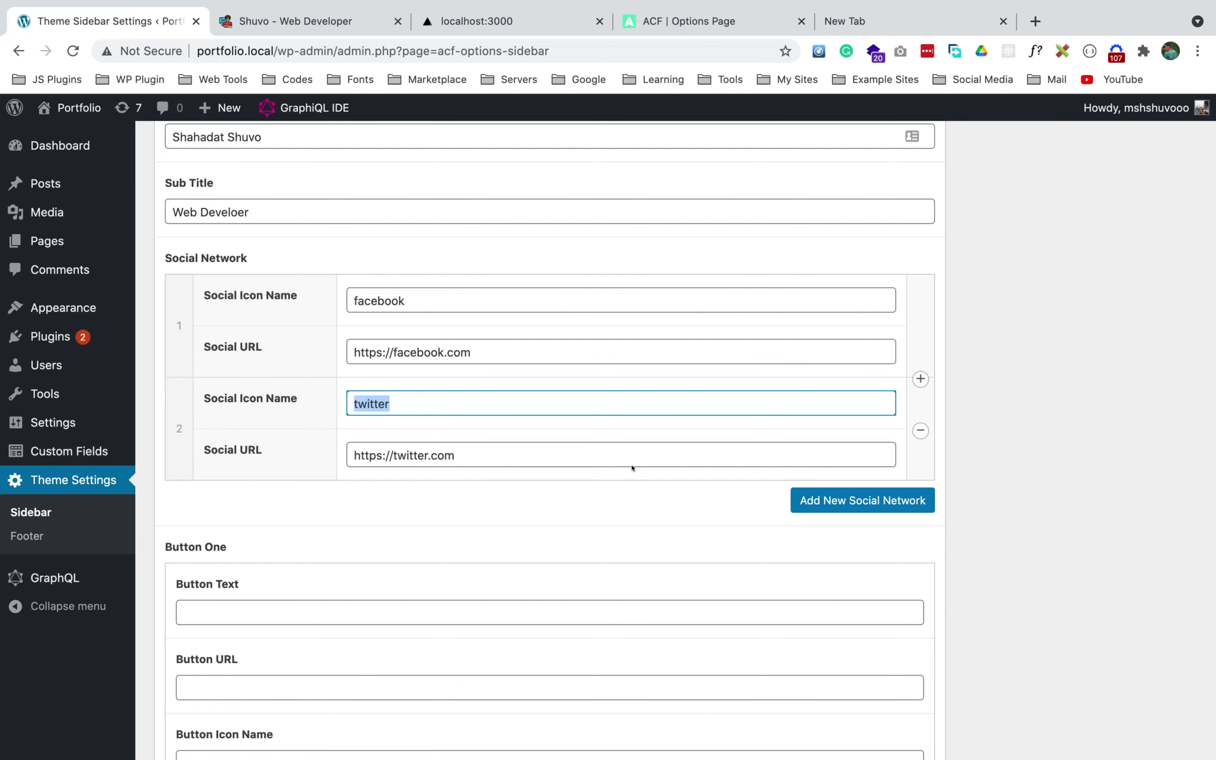
left_click(841, 500)
left_click(378, 504)
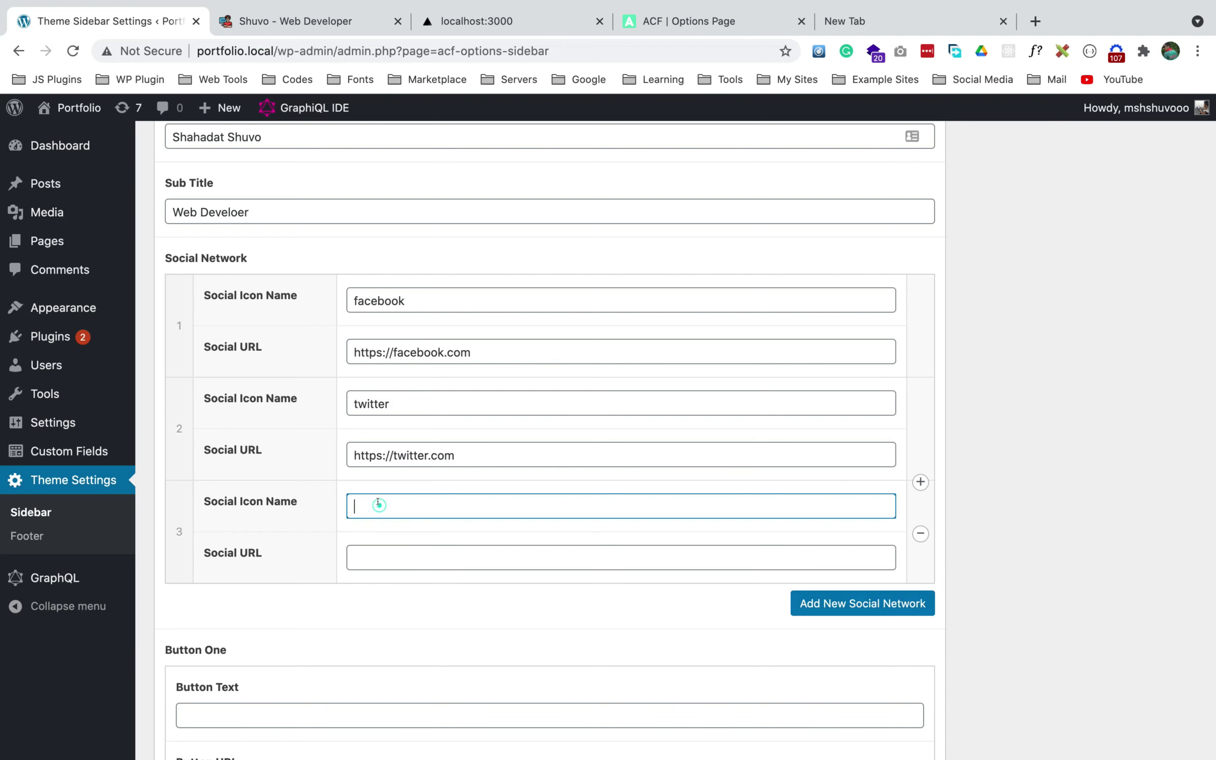
type("insta")
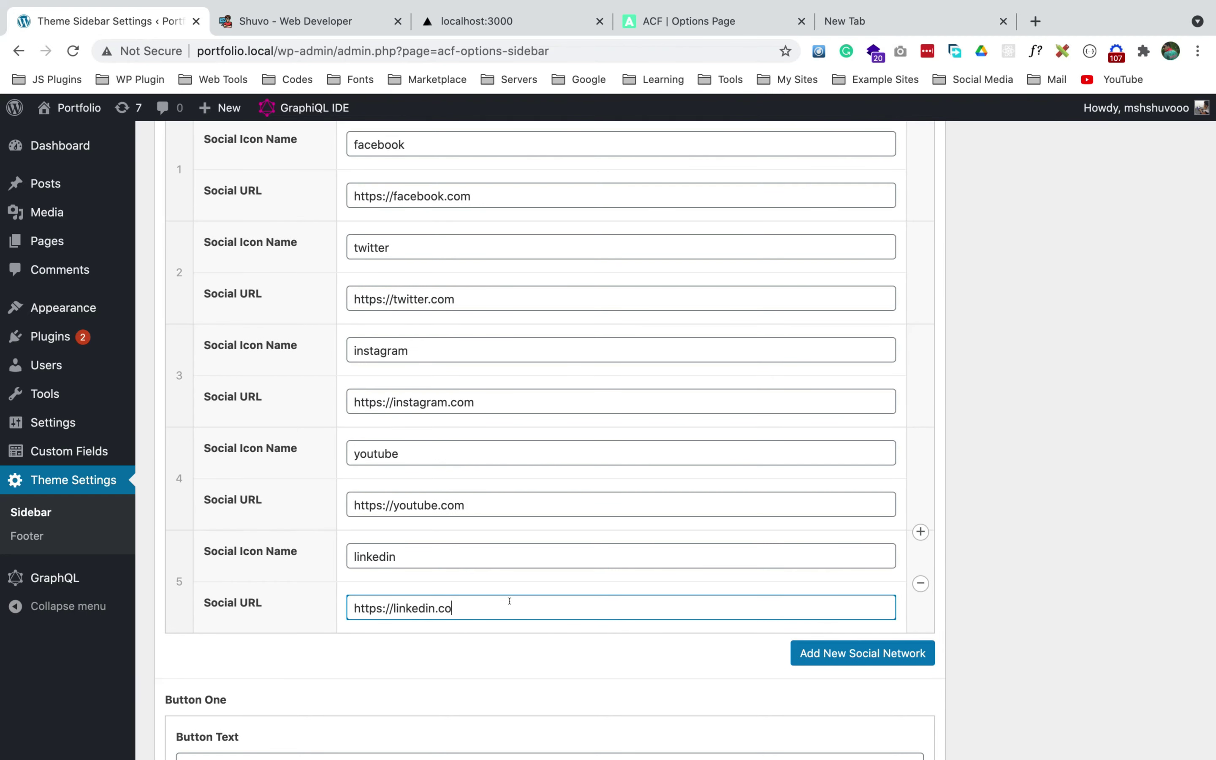
type("m")
scroll(518, 684, "down", 1)
scroll(399, 436, "up", 6)
scroll(399, 433, "down", 10)
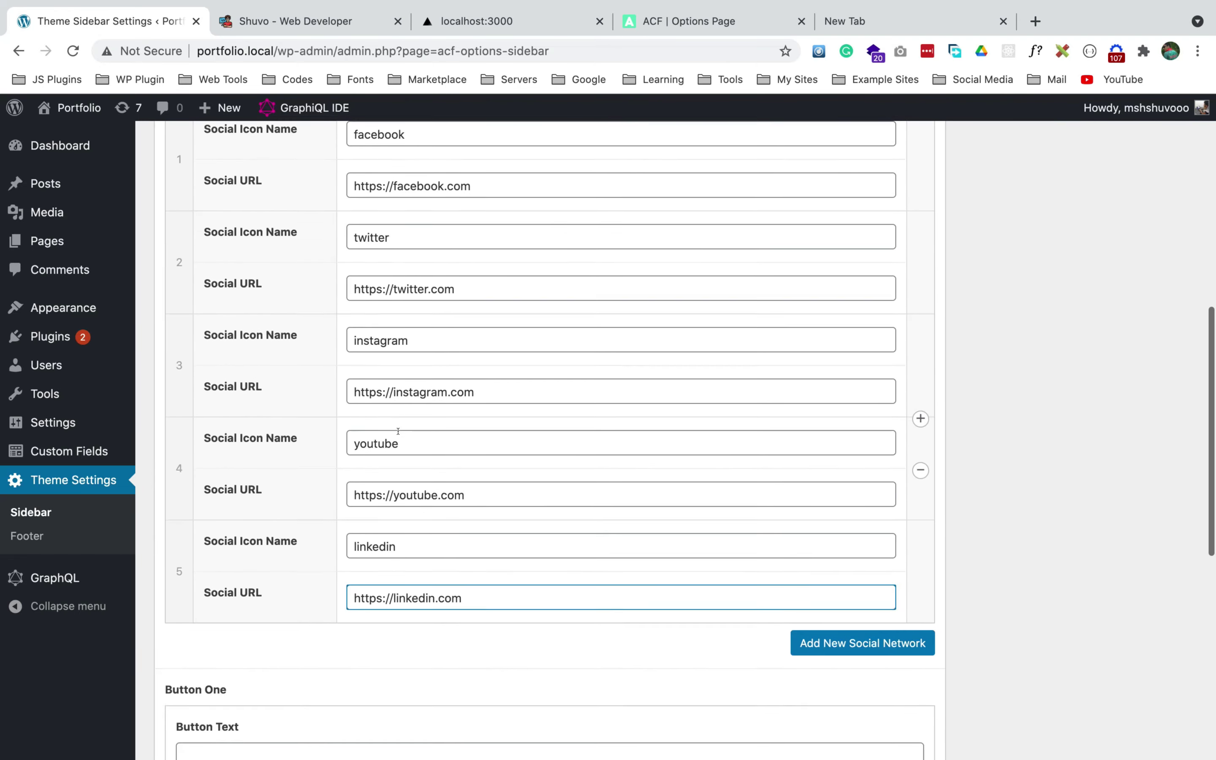
- Check the button wording on the existing portfolio site, and set Button One's text to 'Download Cv' and URL to '#'
scroll(388, 460, "down", 3)
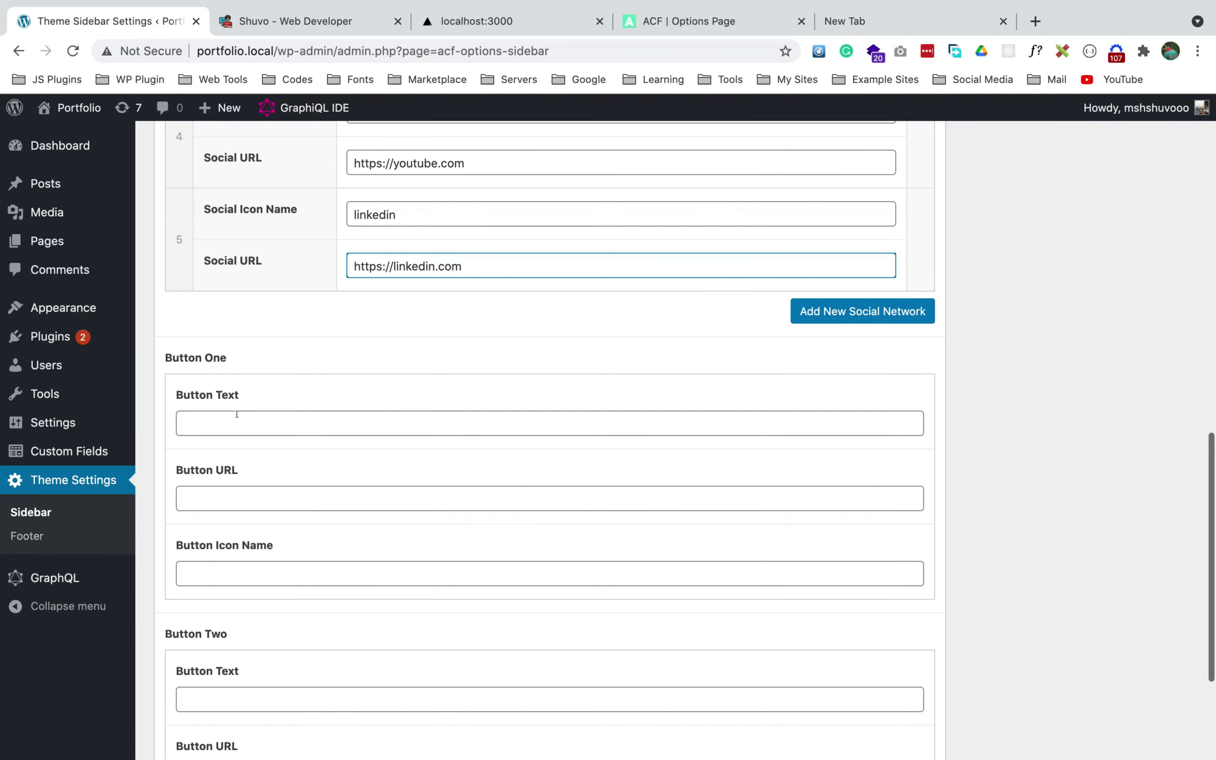
left_click(222, 415)
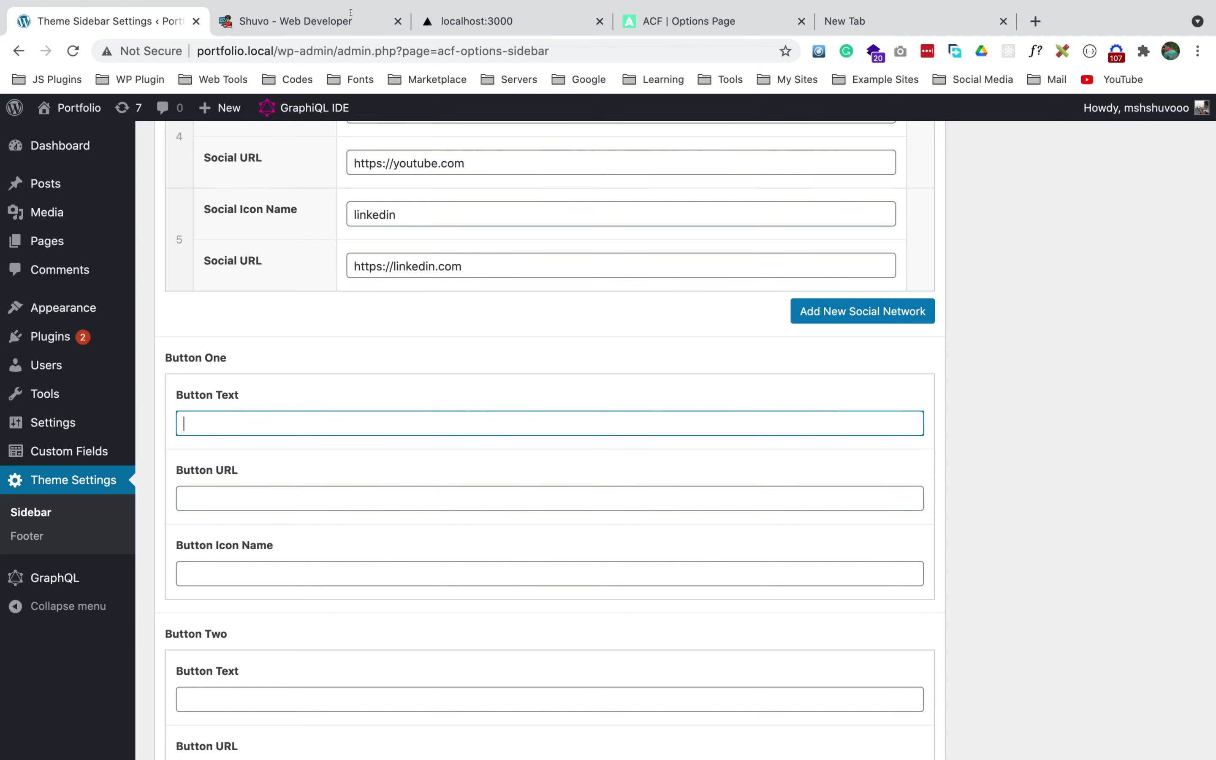
left_click(342, 26)
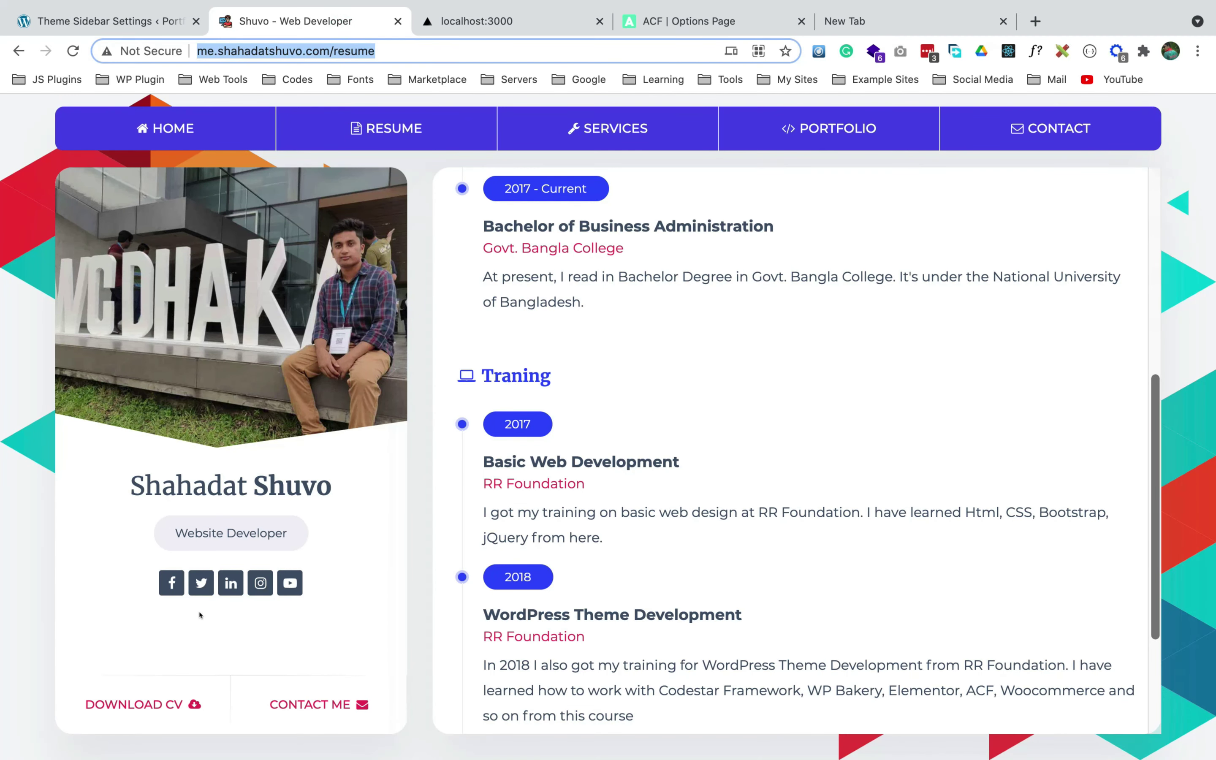
left_click(455, 23)
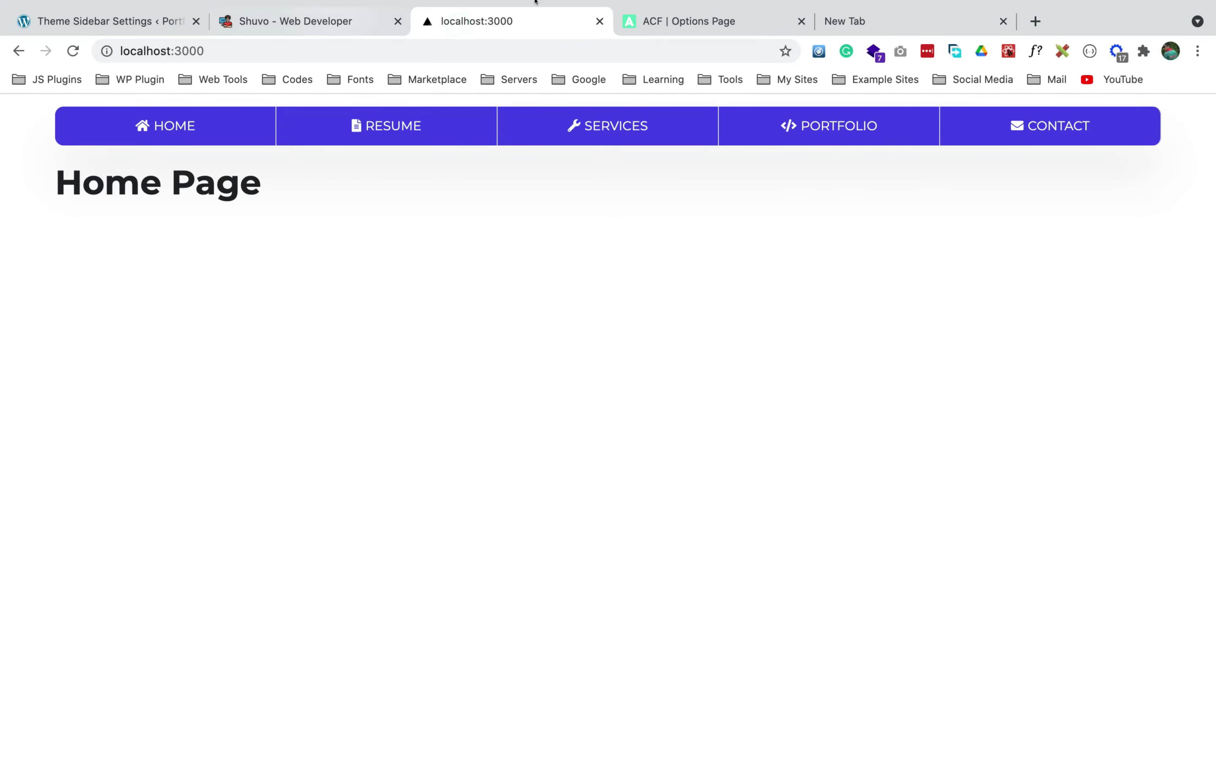
left_click(111, 21)
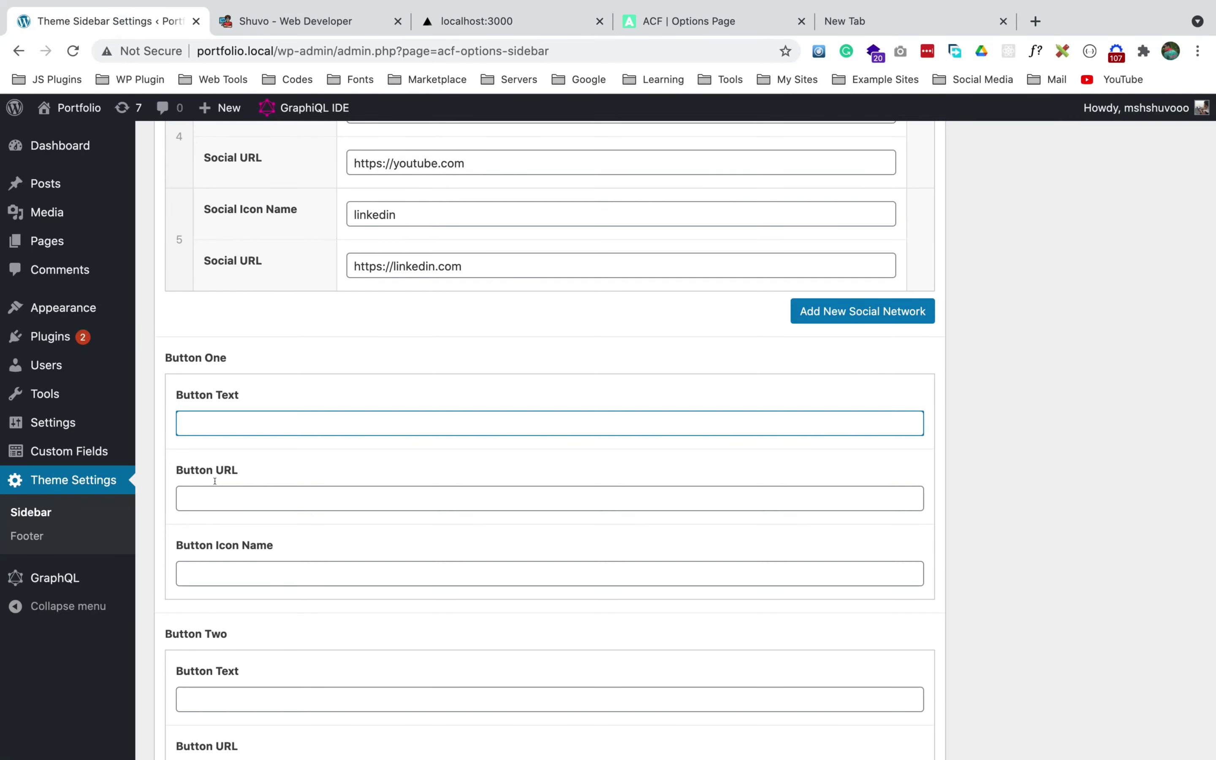
type("Download Cv")
left_click(217, 493)
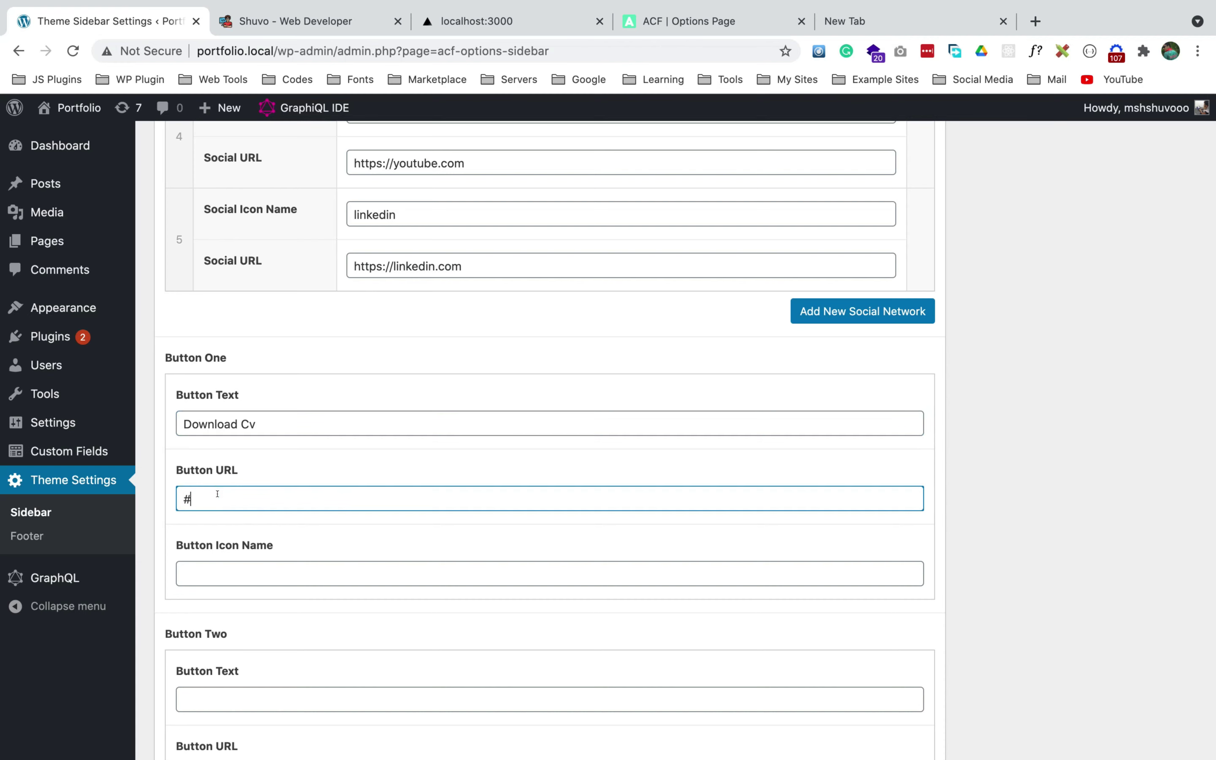
type("#")
- Check the button icons on the existing portfolio site and open the bookmarked Font Awesome 5 icon library in the empty browser tab
scroll(230, 451, "down", 2)
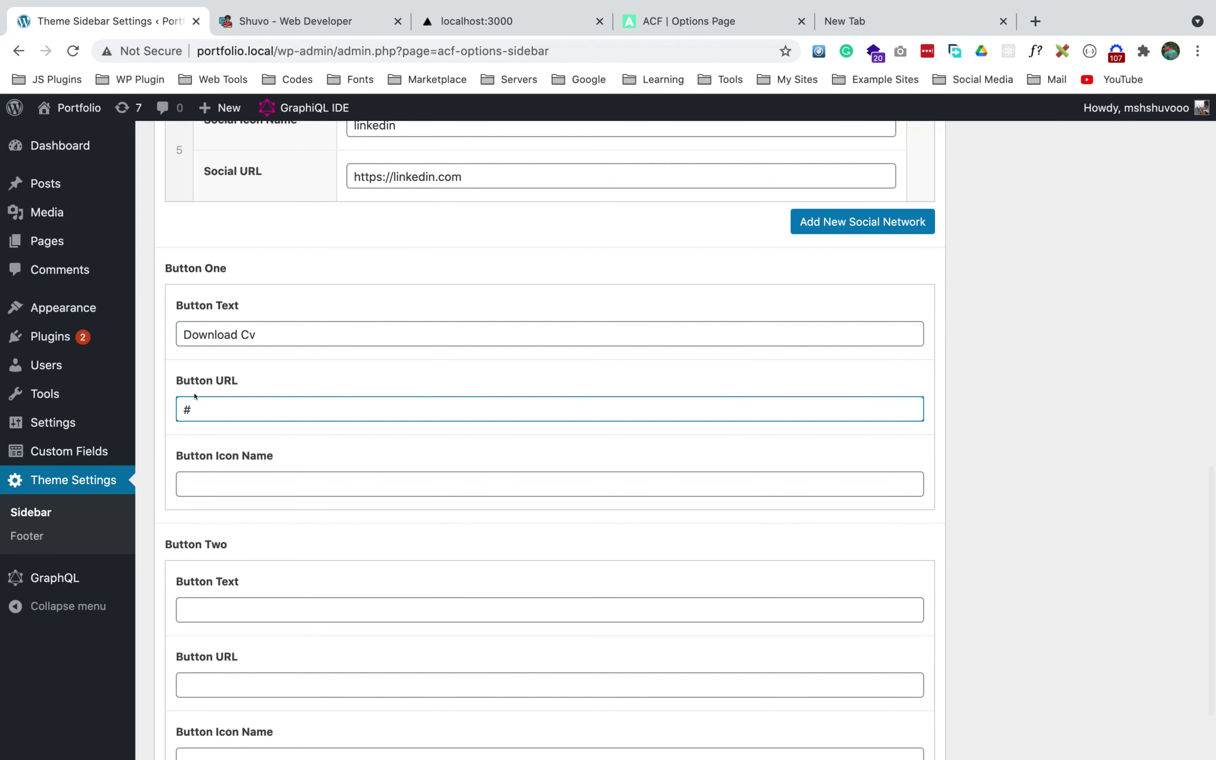
scroll(256, 429, "down", 1)
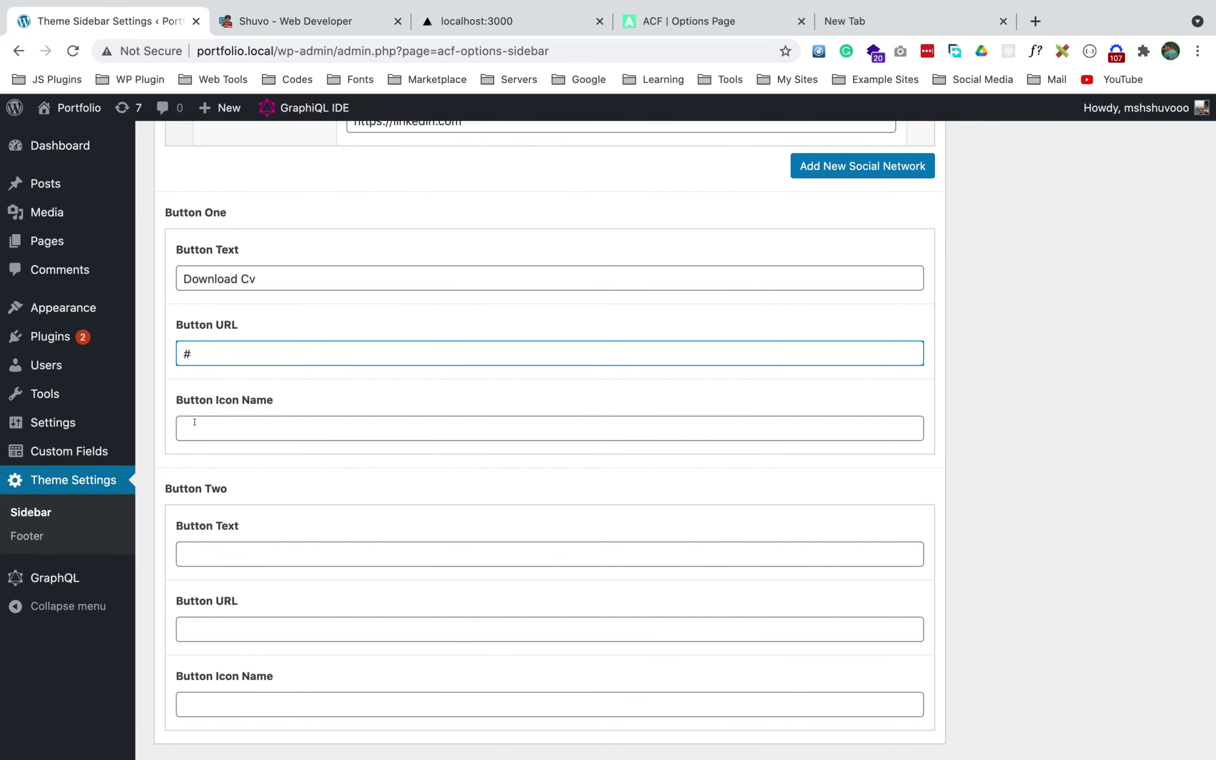
left_click(302, 21)
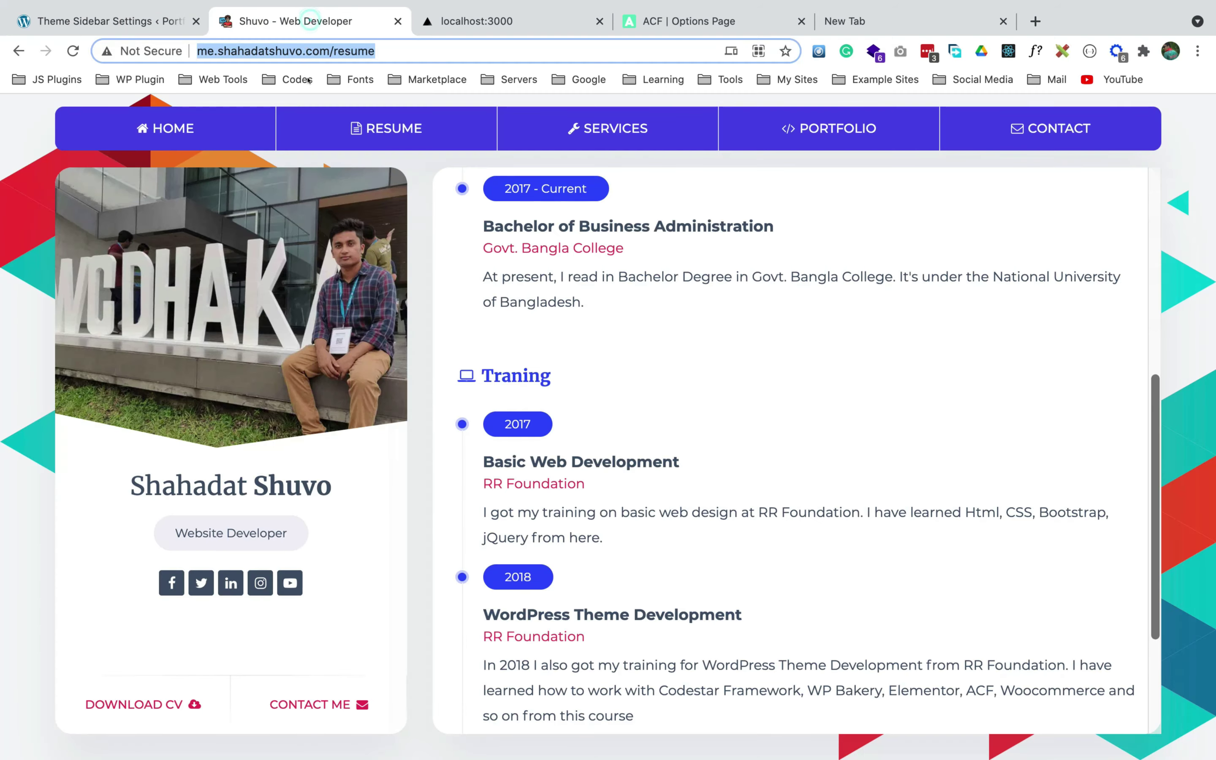
left_click(899, 20)
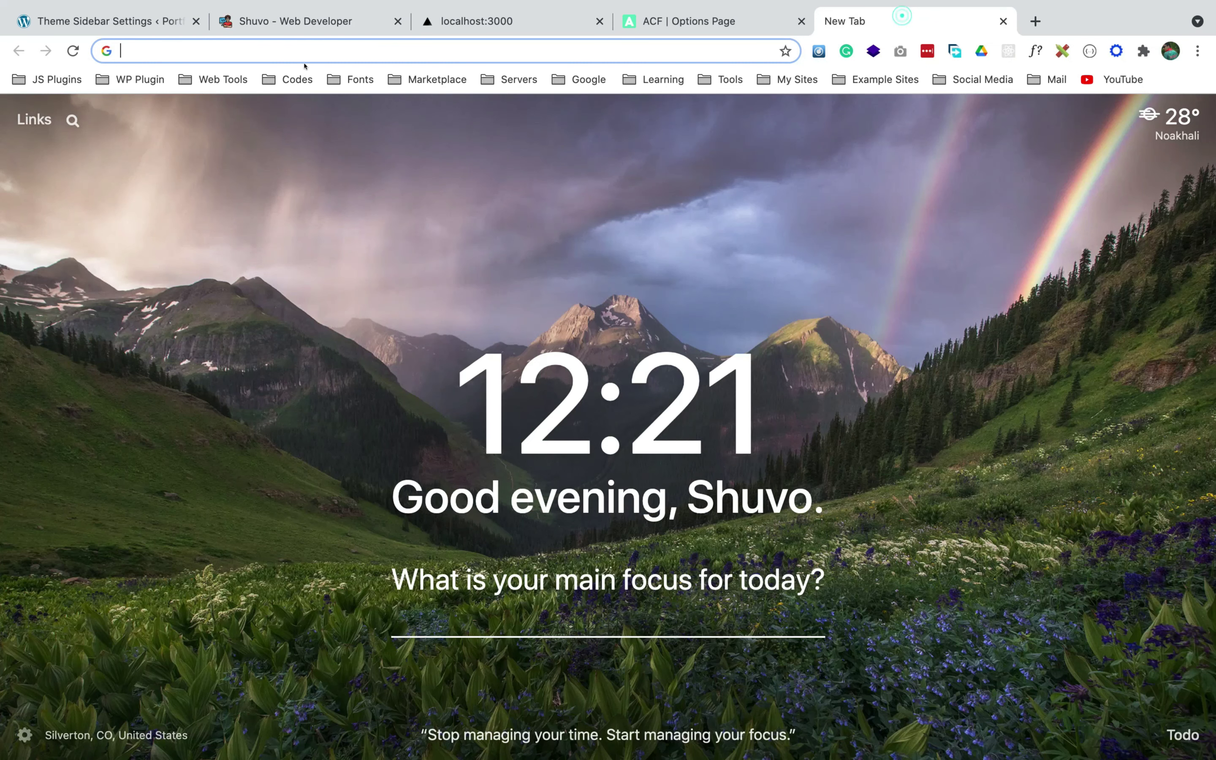
left_click(354, 80)
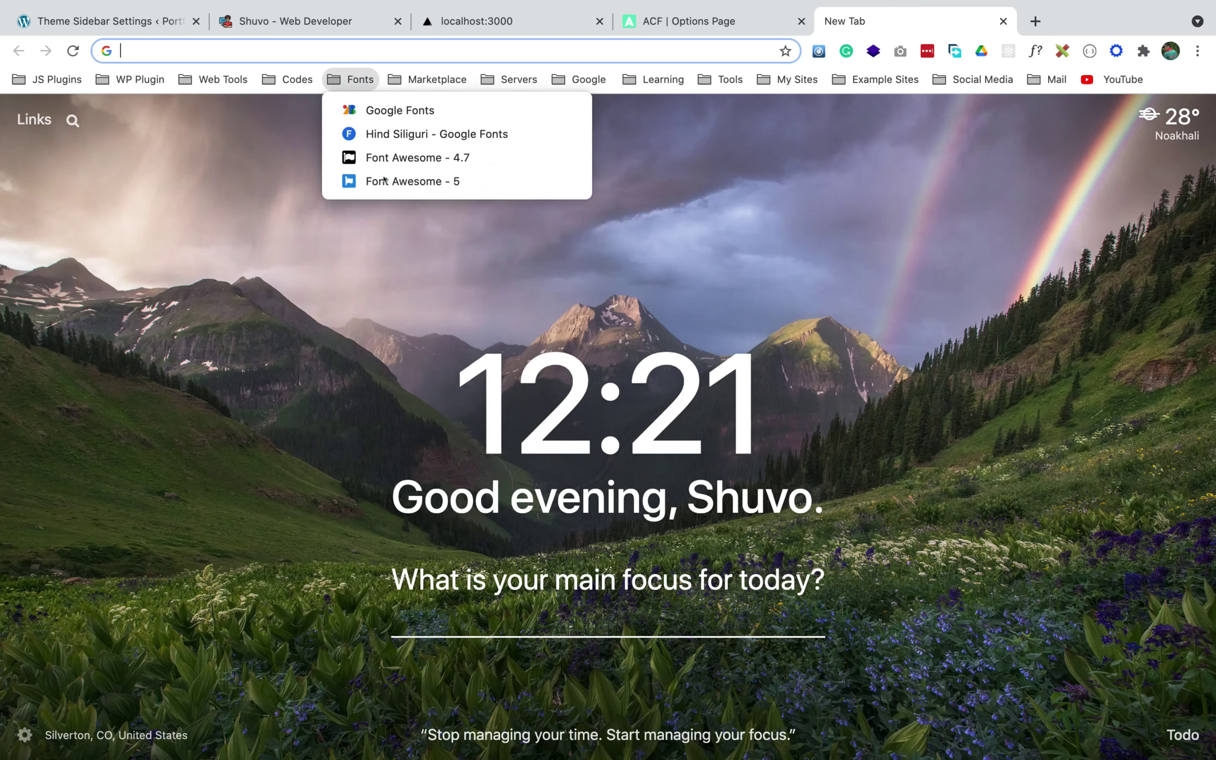
left_click(412, 181)
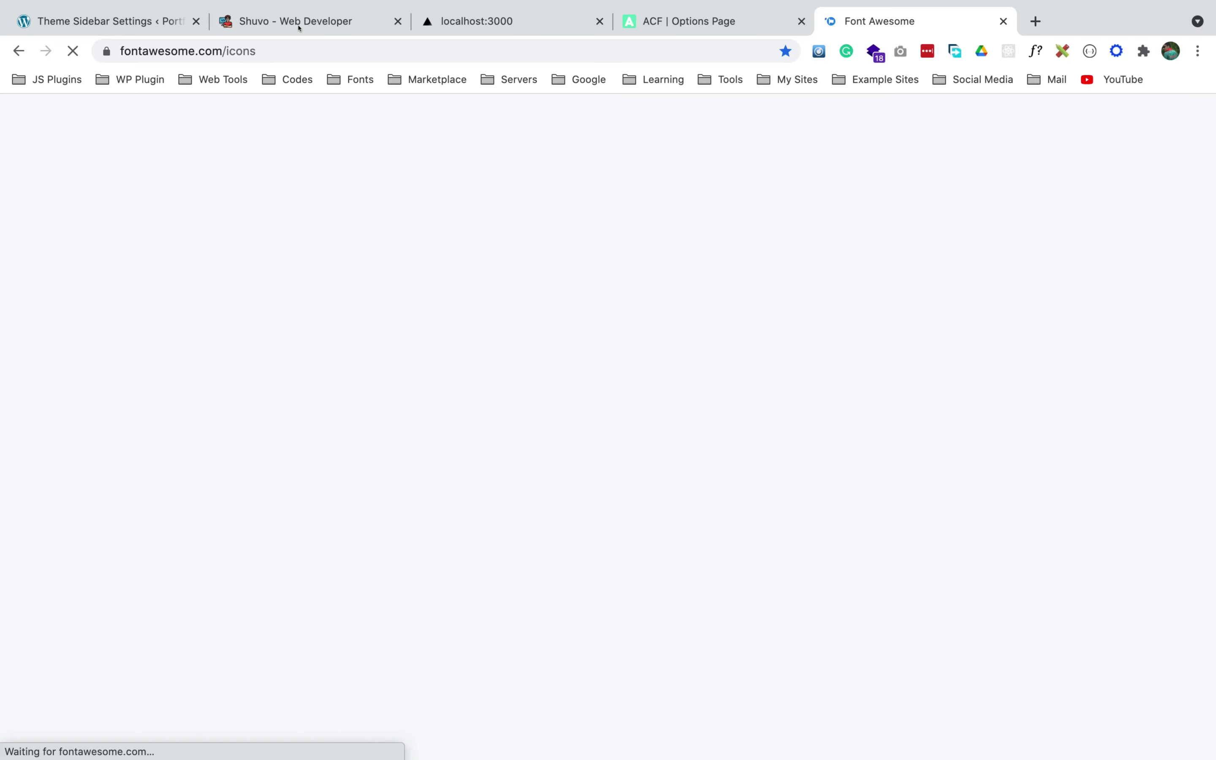
- Return to the Theme Sidebar Settings and set Button Two's text to 'Contact Me' and its URL to '#'
left_click(121, 20)
scroll(378, 546, "down", 1)
left_click(212, 498)
type("Contact MNe")
key("BackSpace")
key("BackSpace")
type("e")
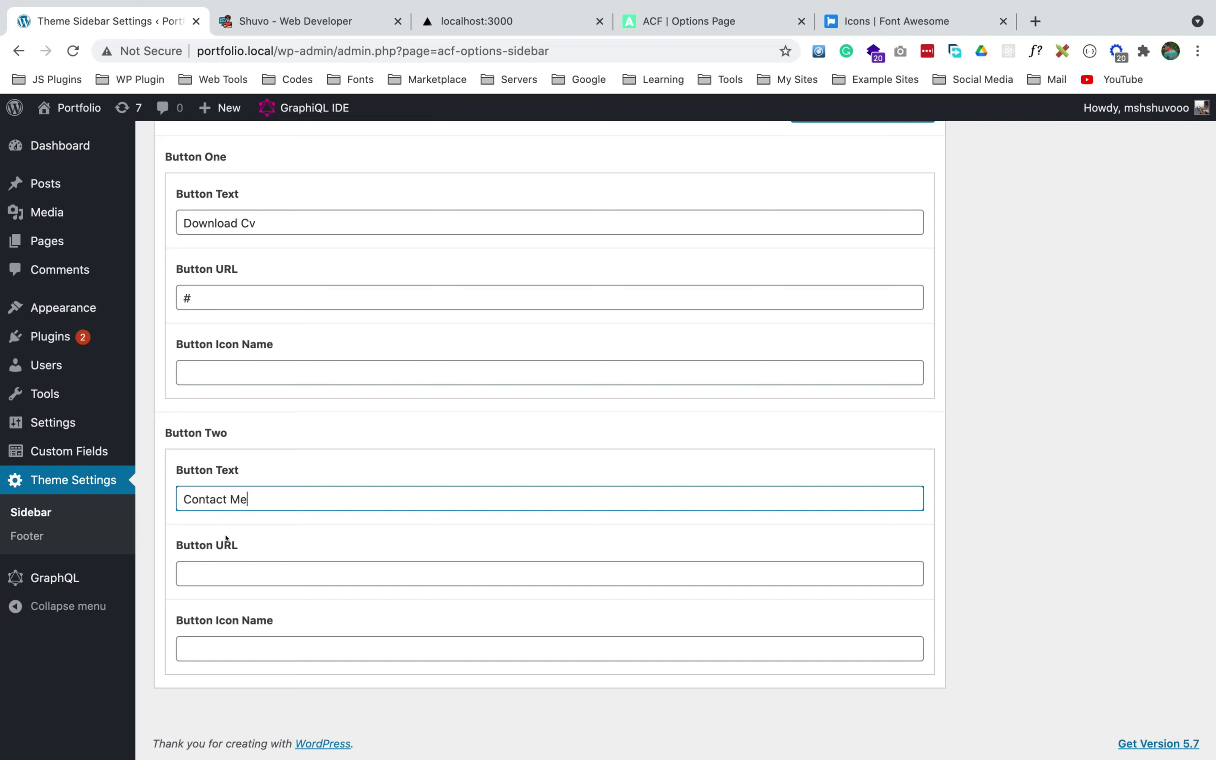
left_click(206, 571)
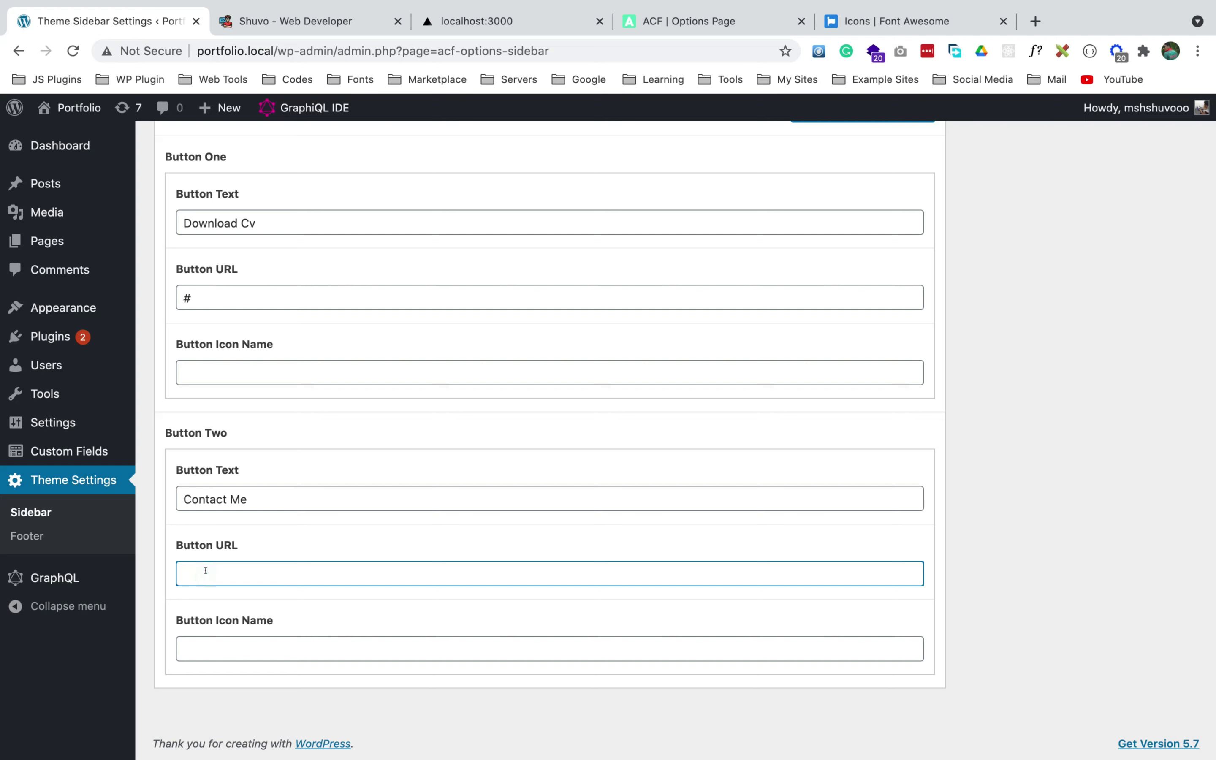
left_click(225, 600)
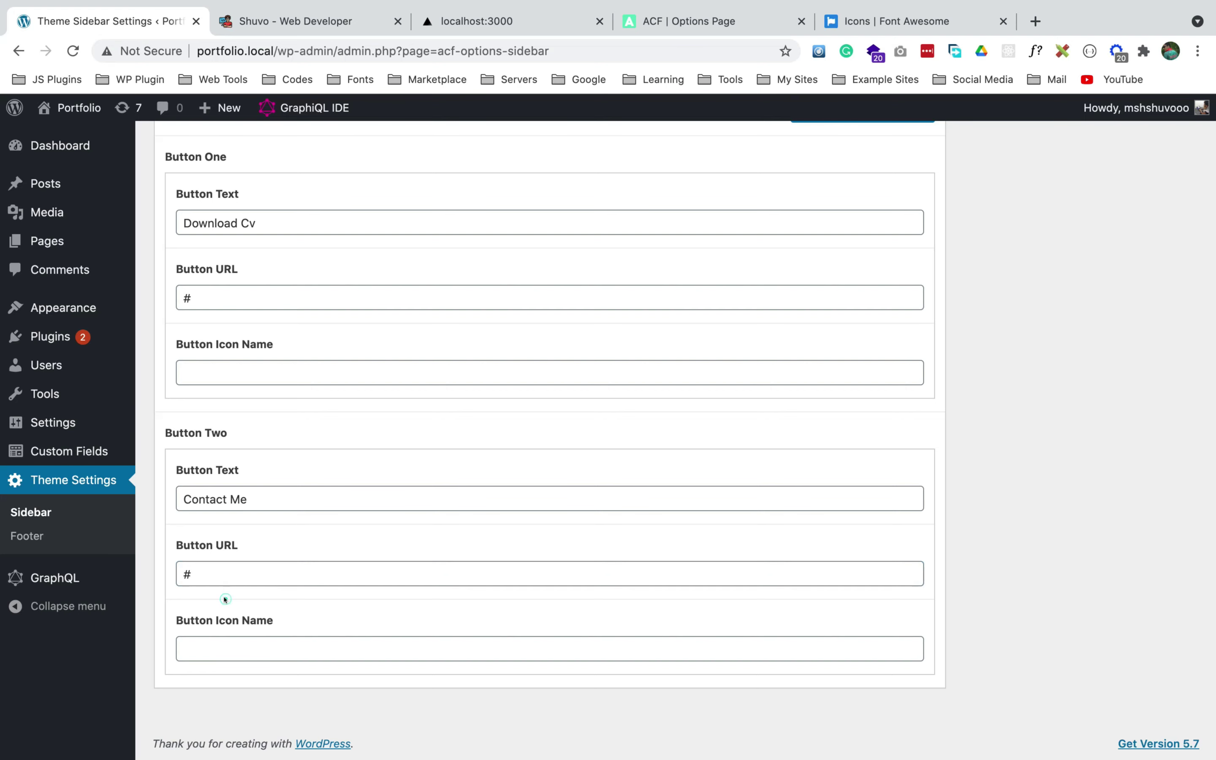
- Search the Font Awesome icons for 'down' and copy the icon name 'download'
left_click(864, 14)
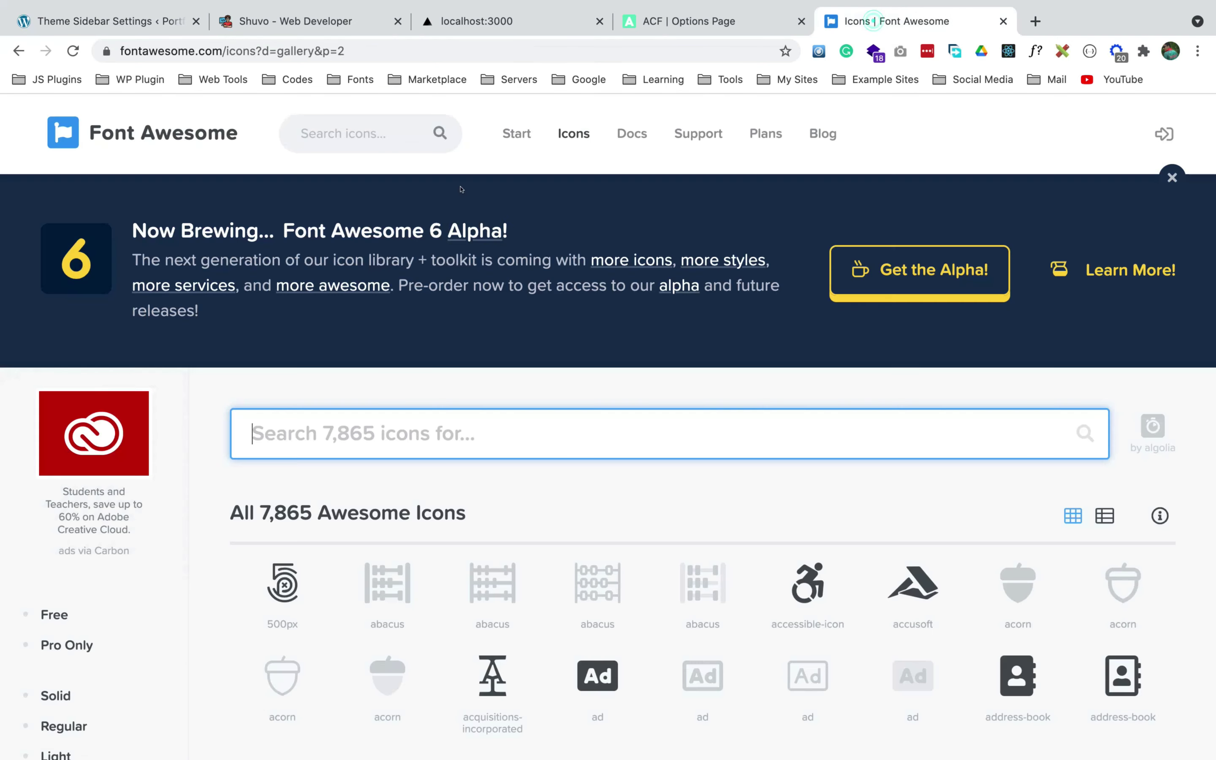
type("down")
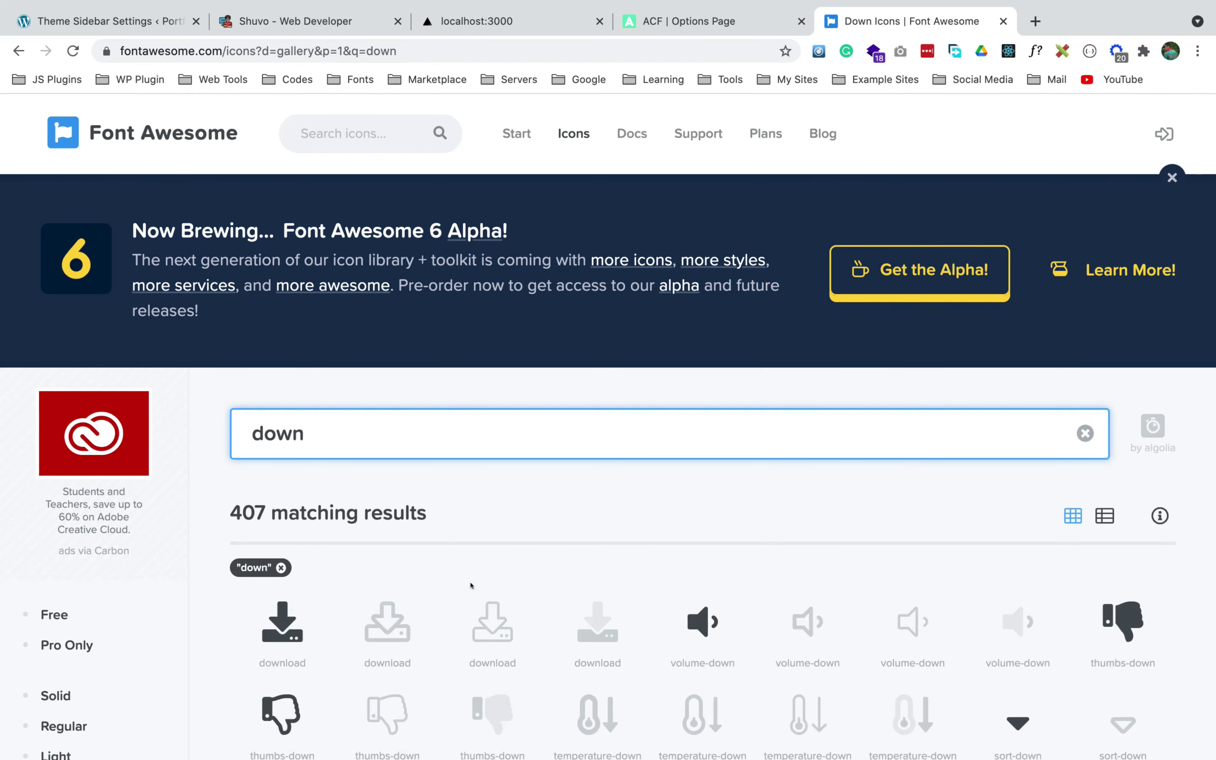
scroll(472, 578, "down", 3)
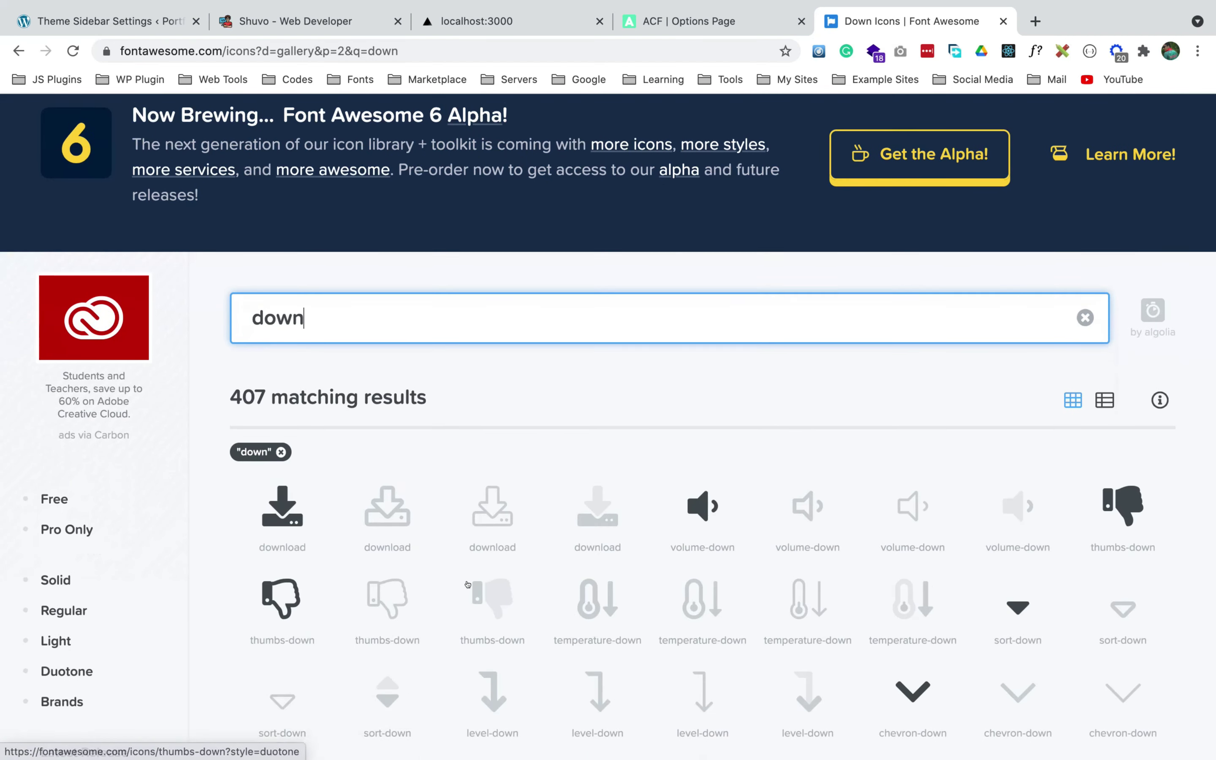
double_click(275, 547)
key("super+c")
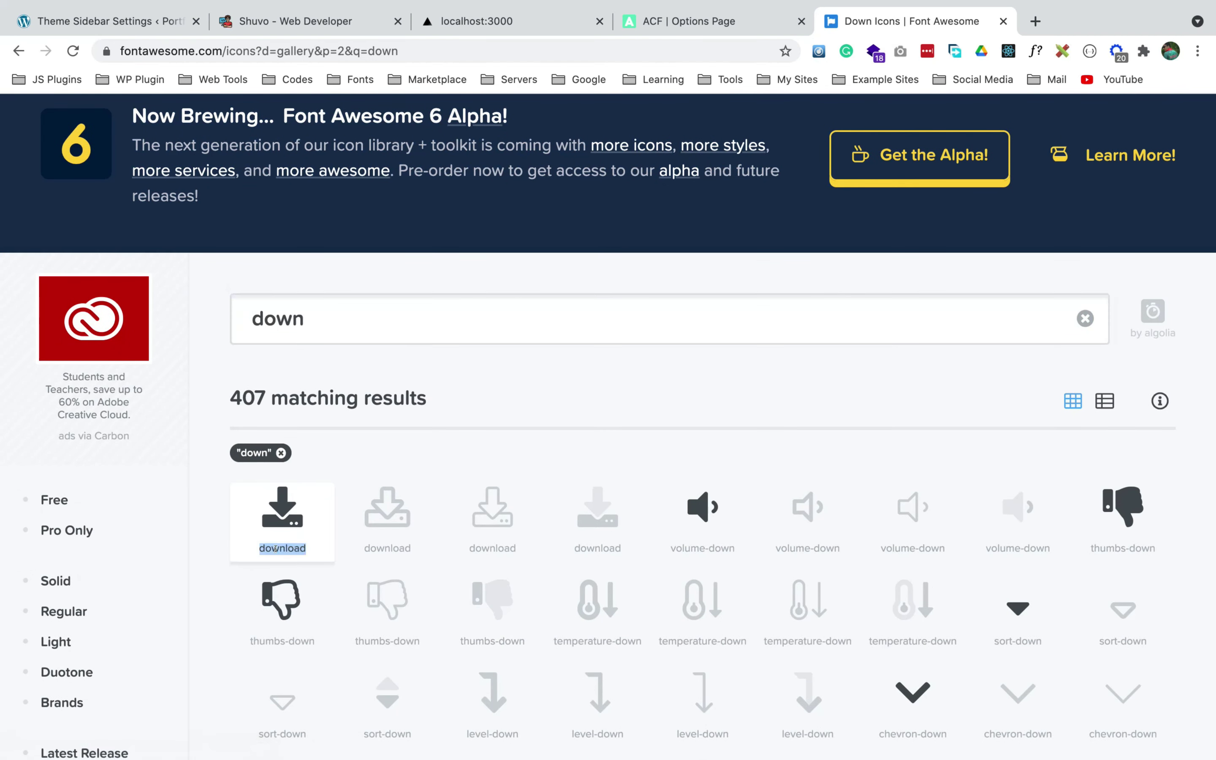
- In the Theme Sidebar Settings, set Button One's icon name to the copied 'download' and correct its text to 'Download CV'
left_click(310, 23)
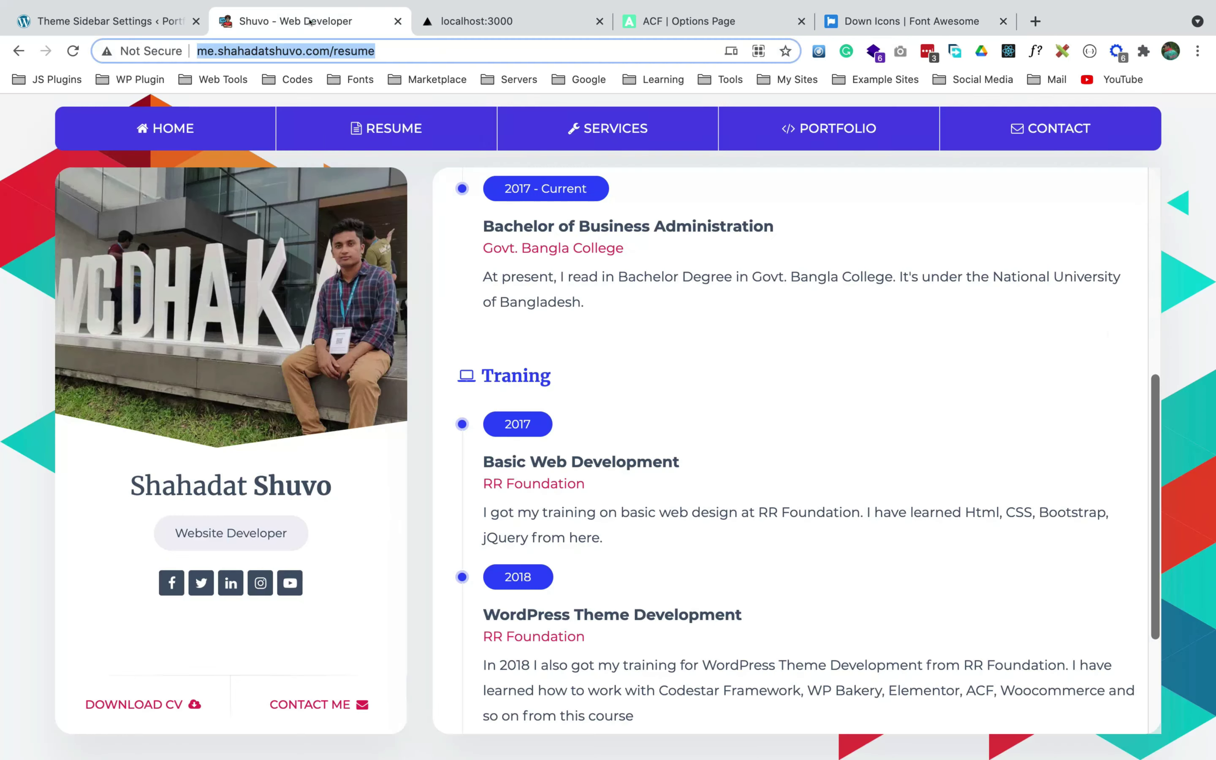
left_click(130, 31)
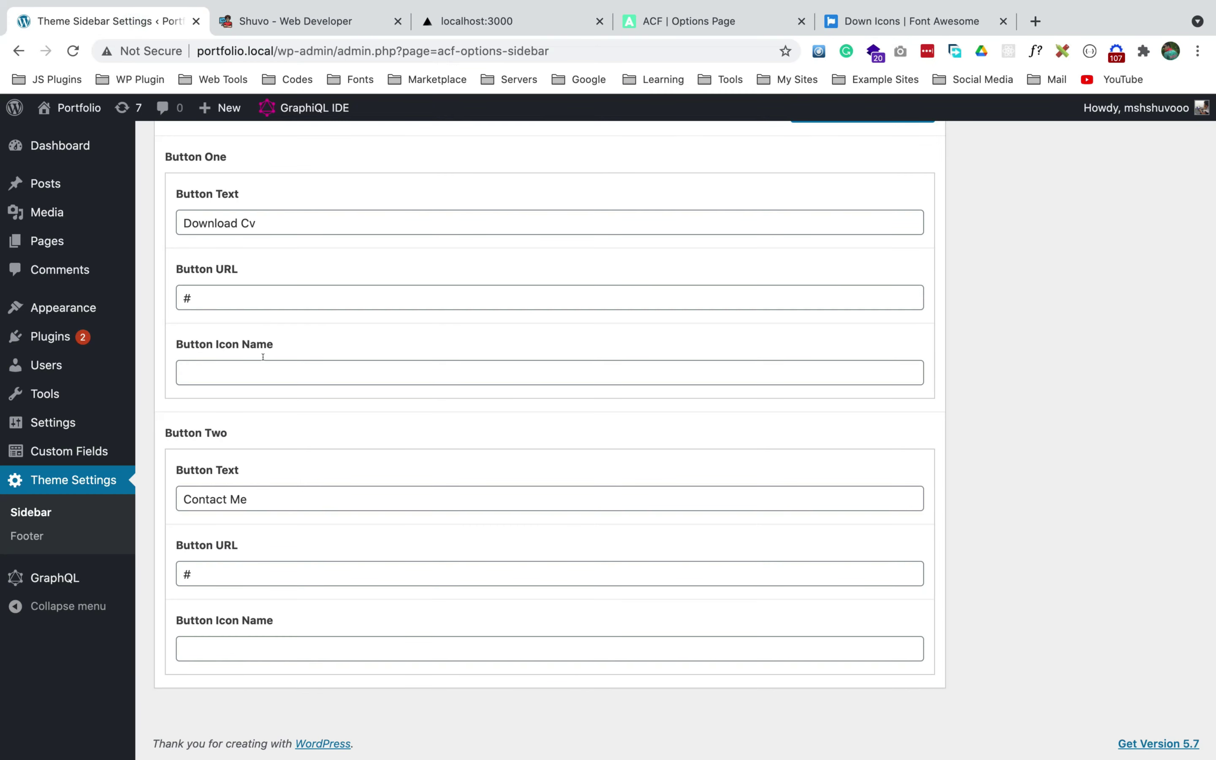
left_click(236, 370)
scroll(241, 364, "up", 2)
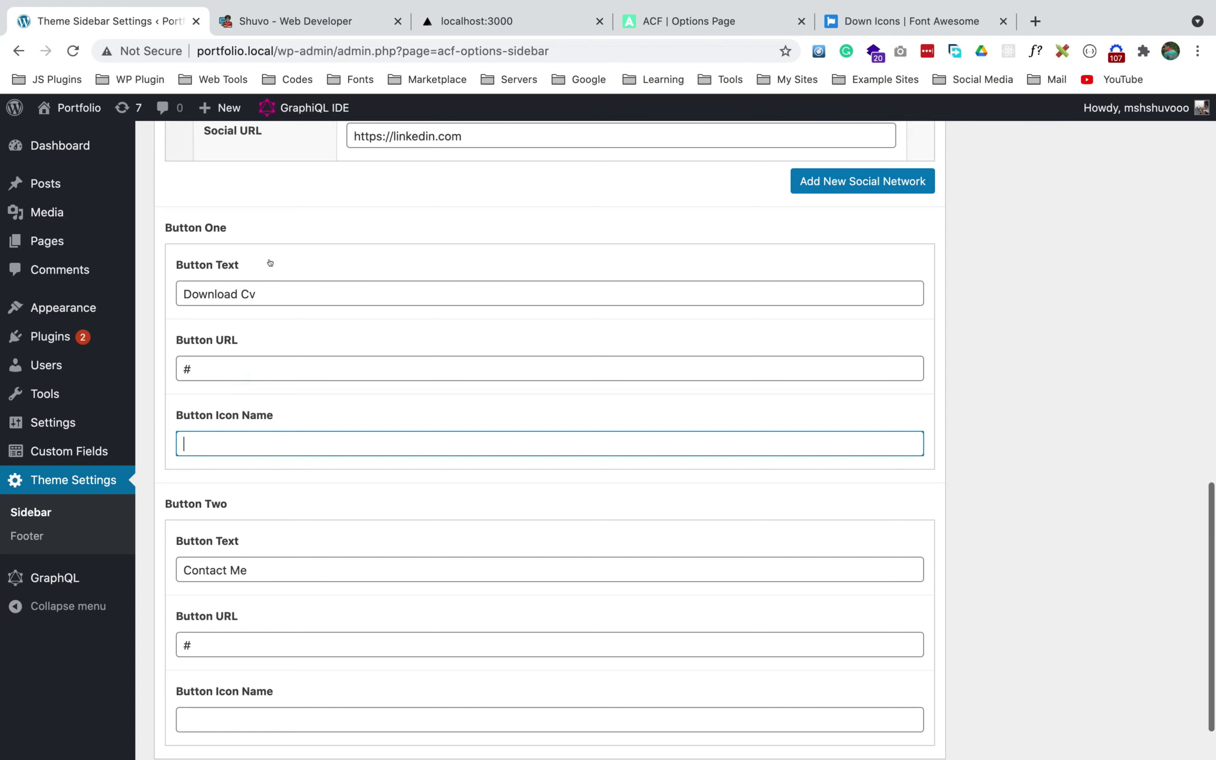
key("super+v")
left_click(263, 294)
key("BackSpace")
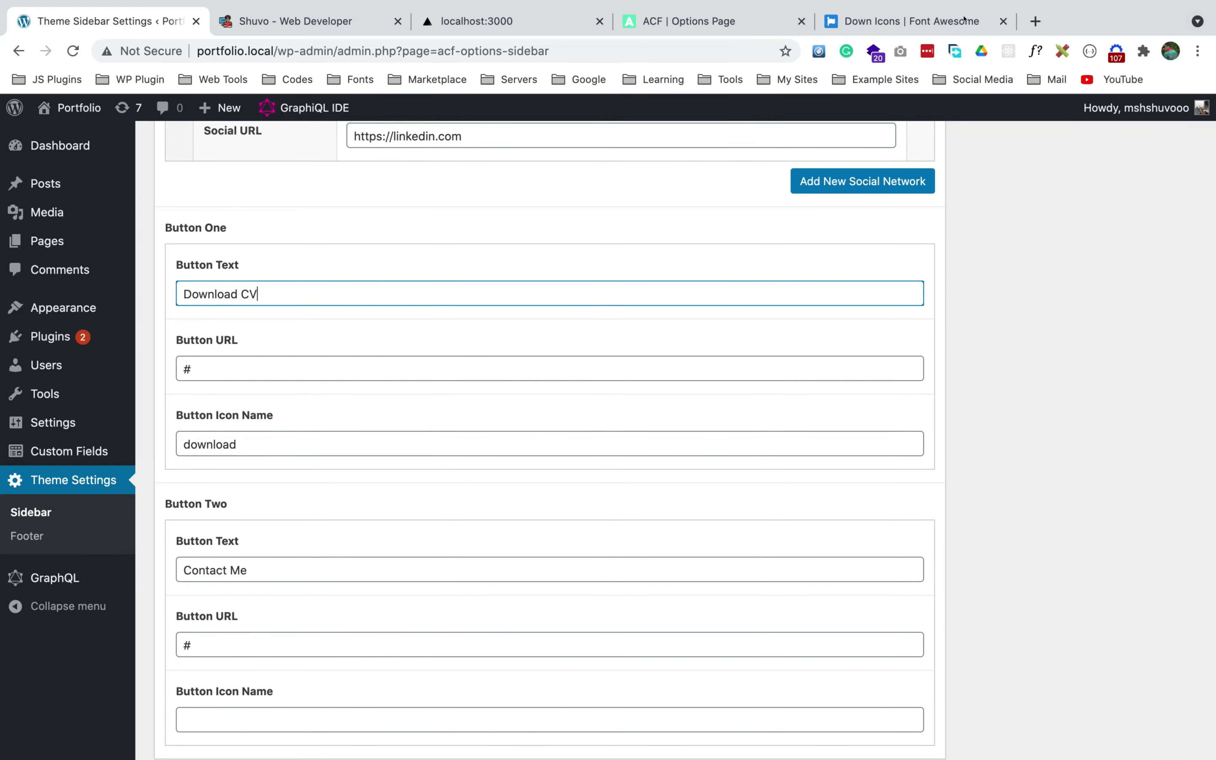
- Search the Font Awesome icons for 'env' and copy the icon name 'envelope'
left_click(970, 15)
left_click(330, 303)
type("env")
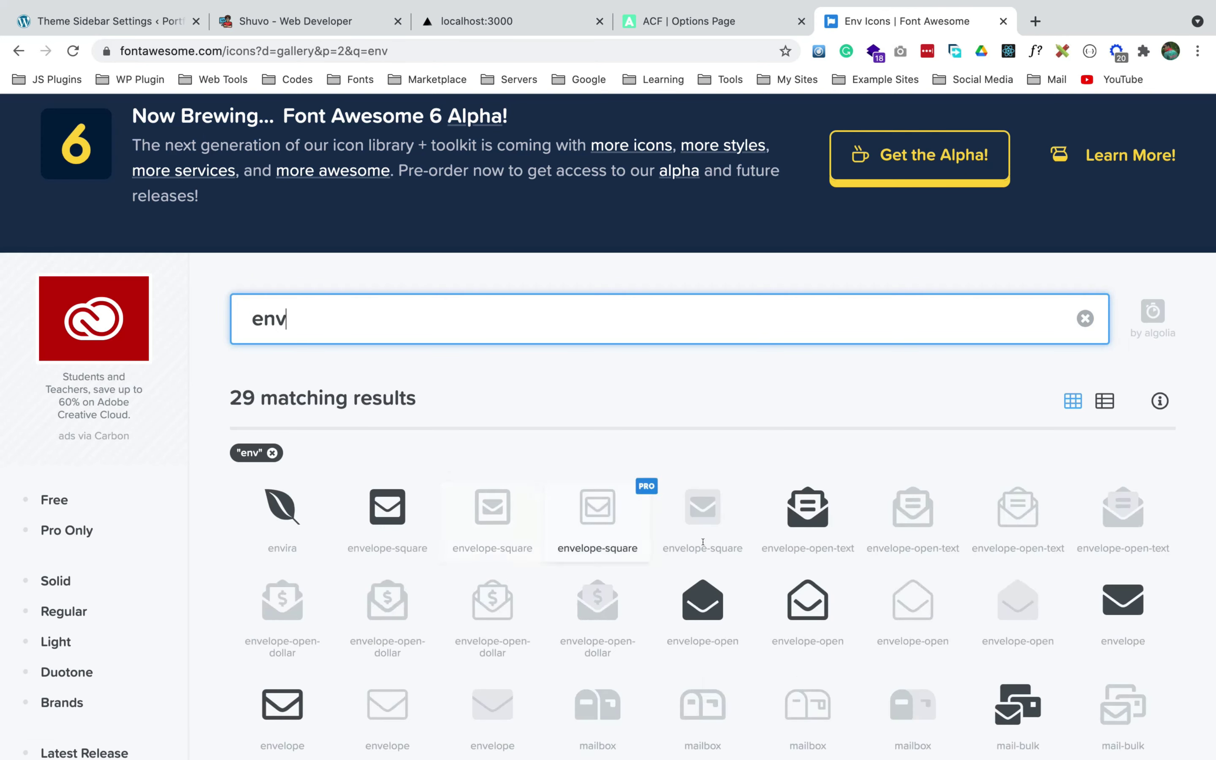
scroll(779, 556, "down", 2)
double_click(290, 637)
key("super+c")
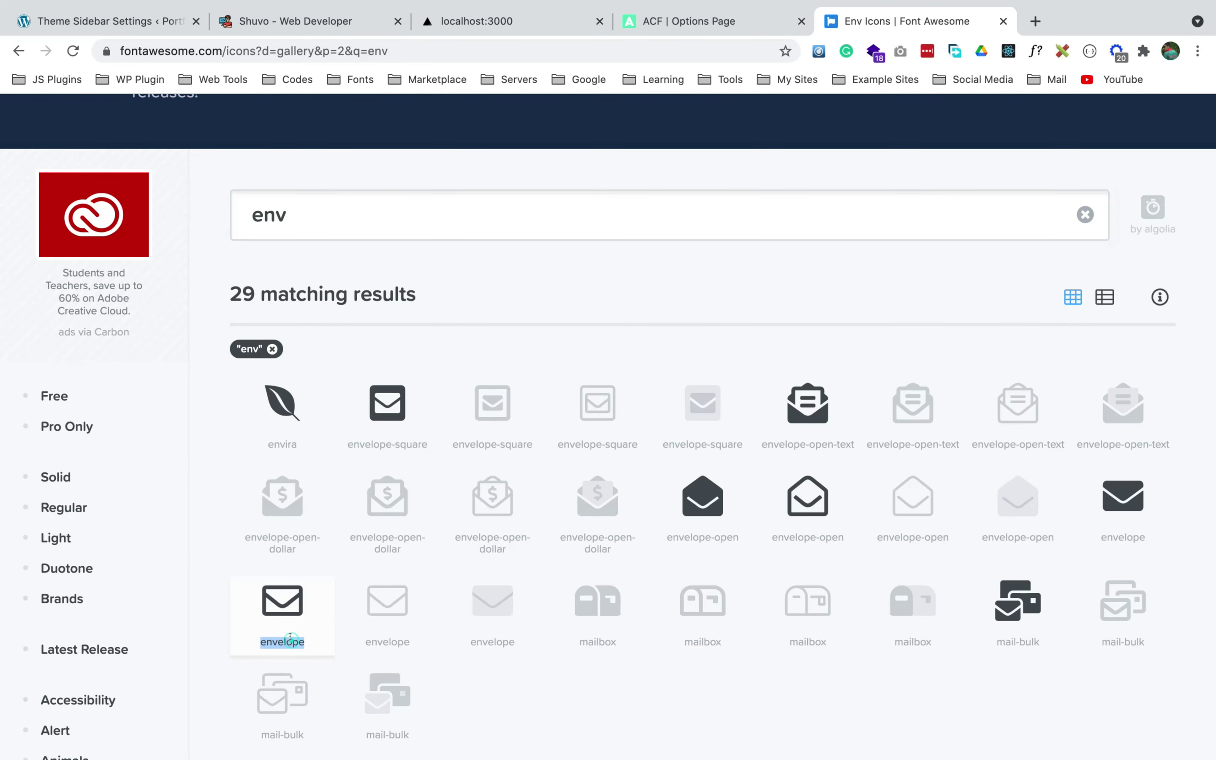
- Set Button Two's icon name in the Theme Sidebar Settings to the copied 'envelope'
left_click(101, 21)
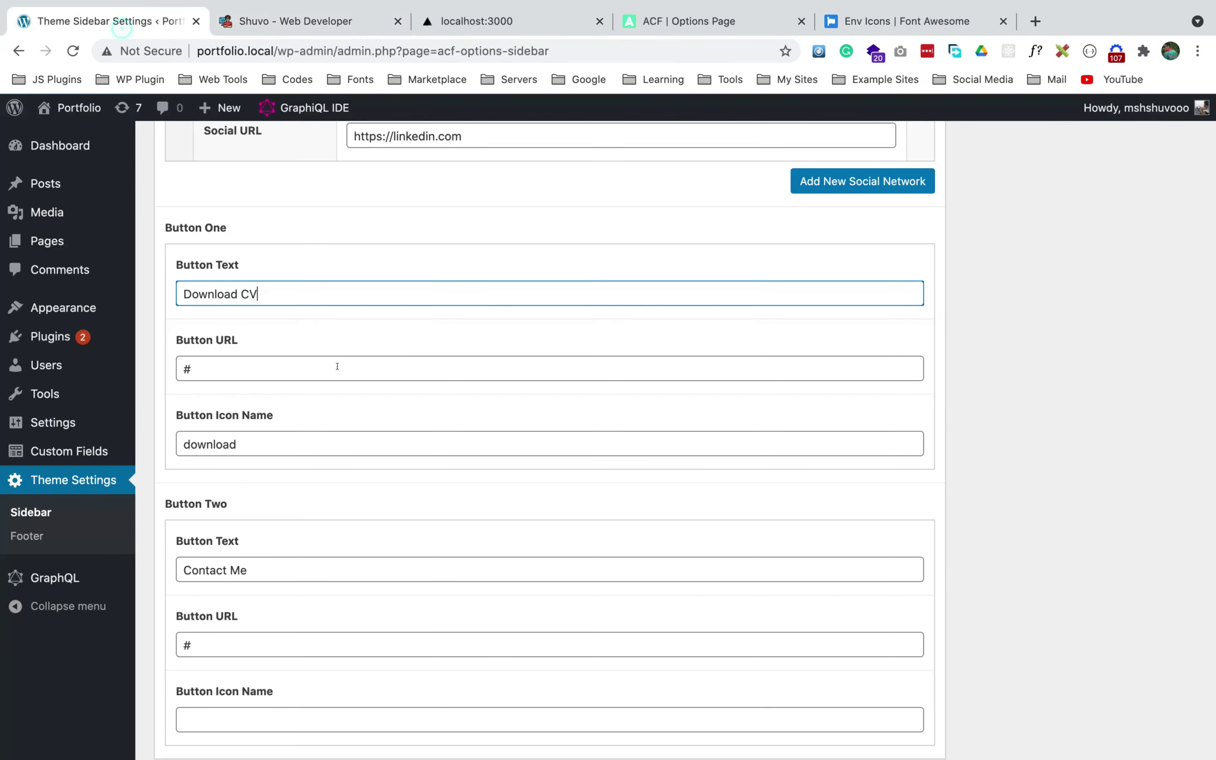
left_click(235, 647)
key("super+v")
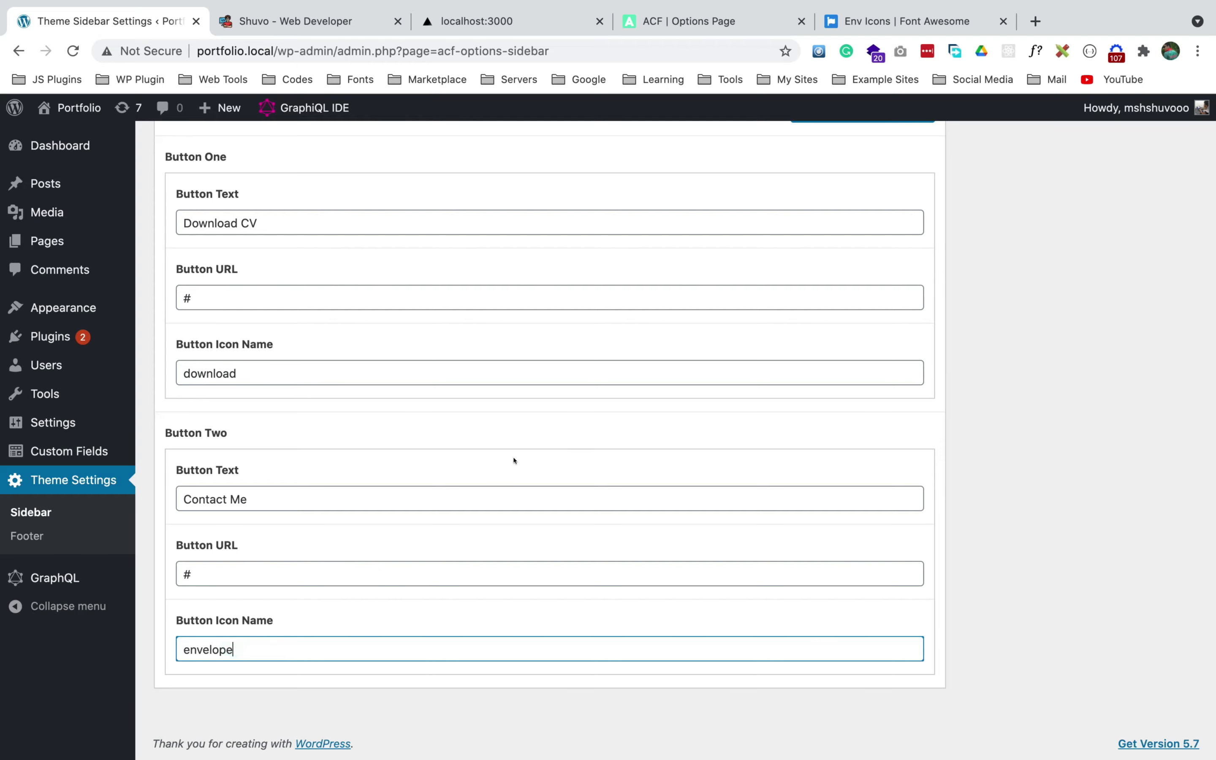
- Review the filled-in Theme Sidebar Settings and save them by updating the options page
scroll(510, 458, "up", 4)
scroll(510, 459, "up", 15)
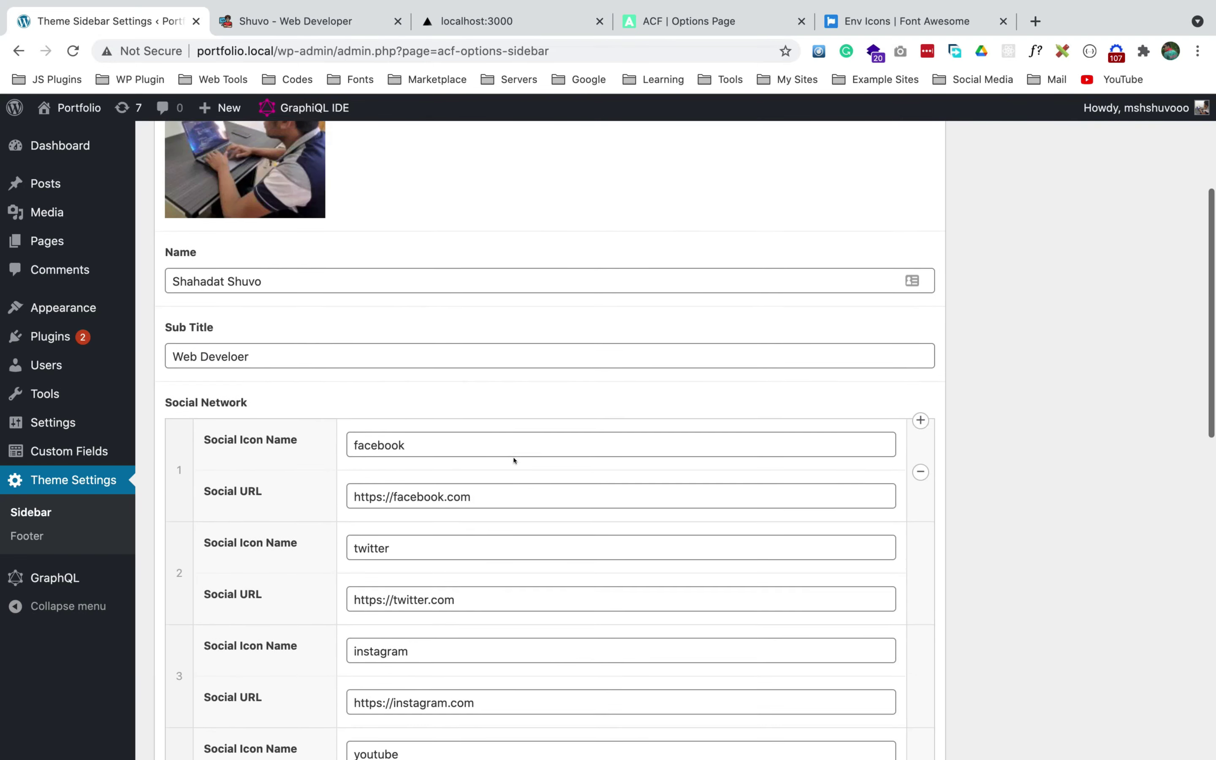
scroll(513, 461, "up", 3)
scroll(513, 458, "down", 8)
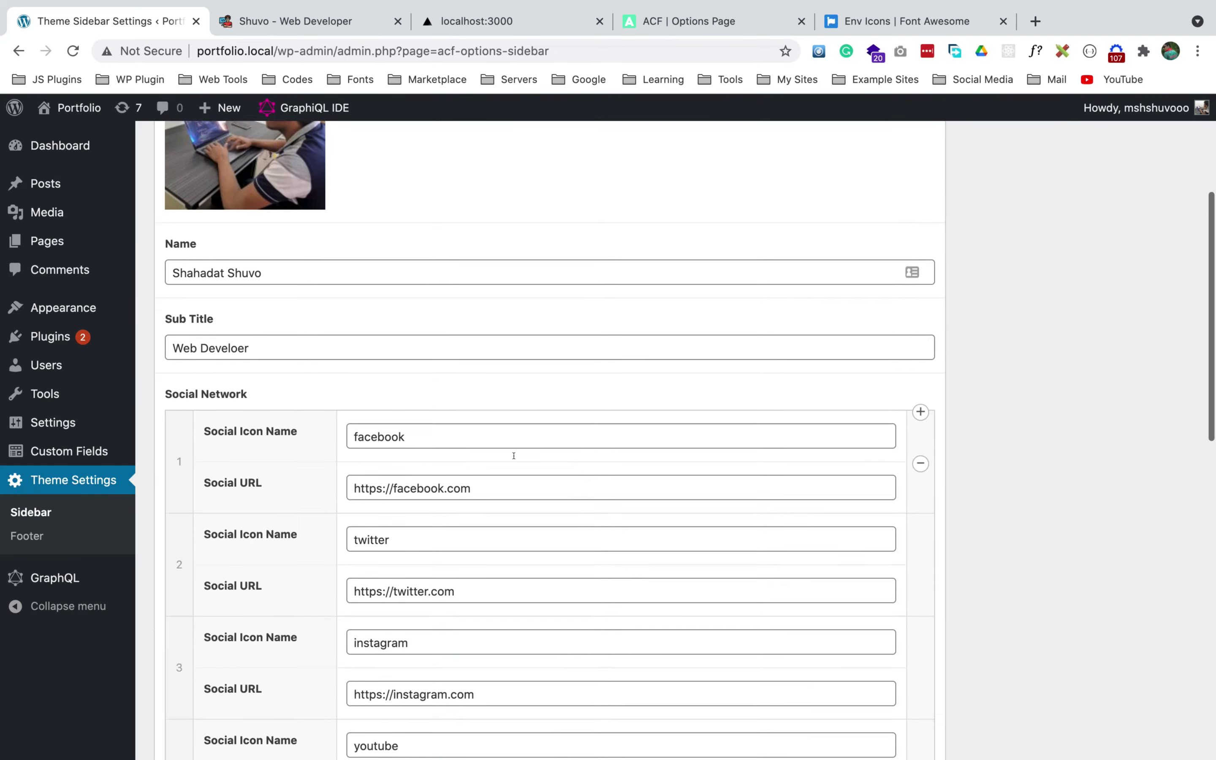
scroll(513, 455, "down", 10)
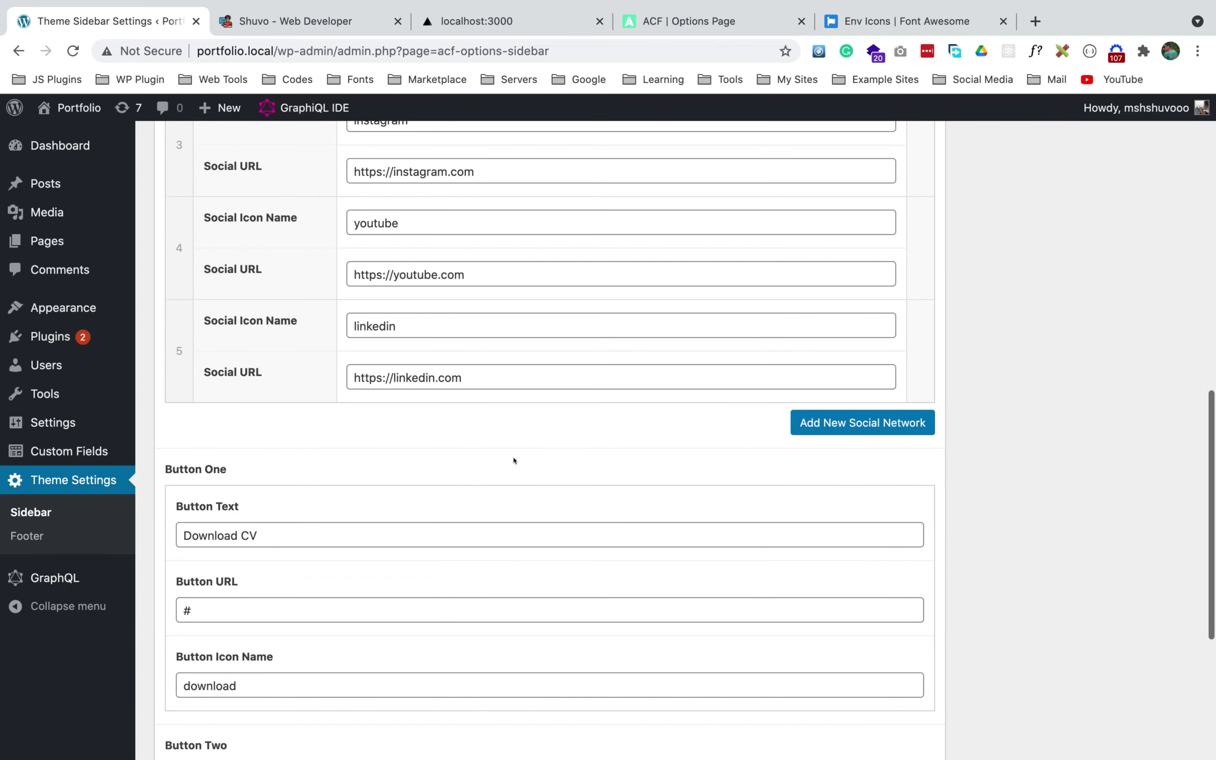
scroll(513, 460, "down", 4)
scroll(513, 460, "up", 15)
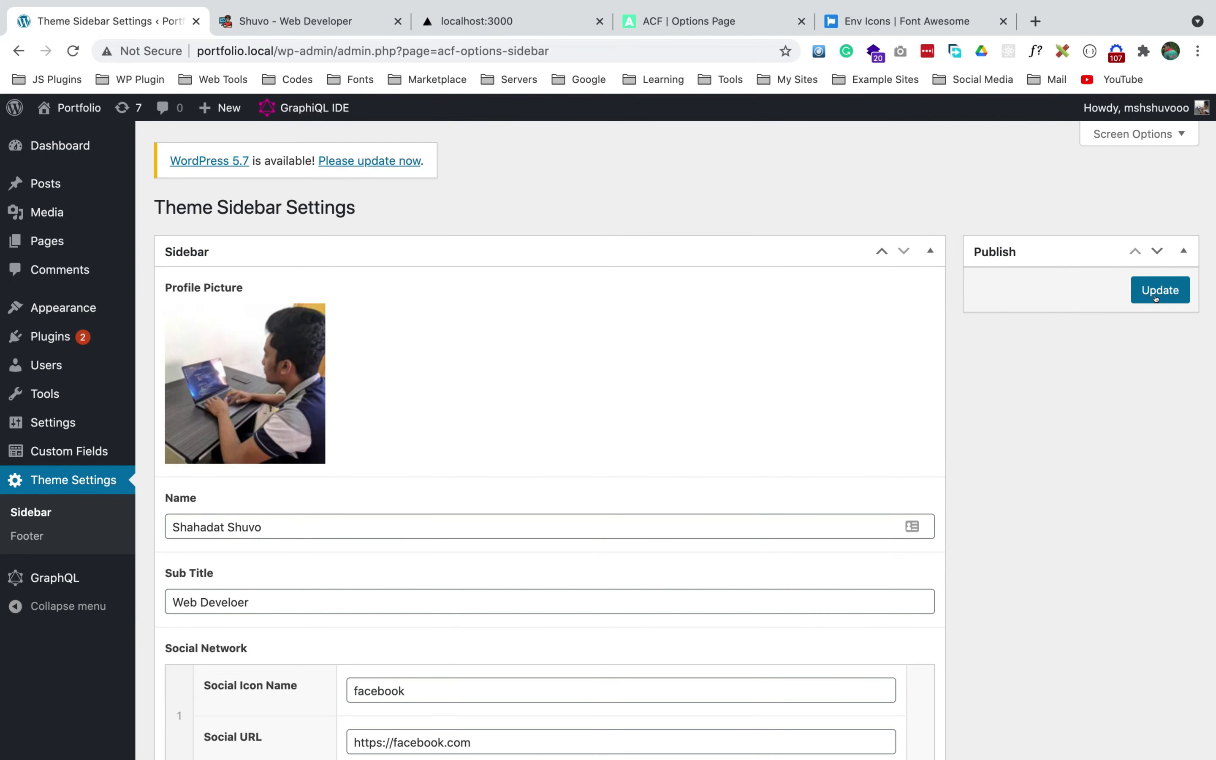
left_click(1155, 296)
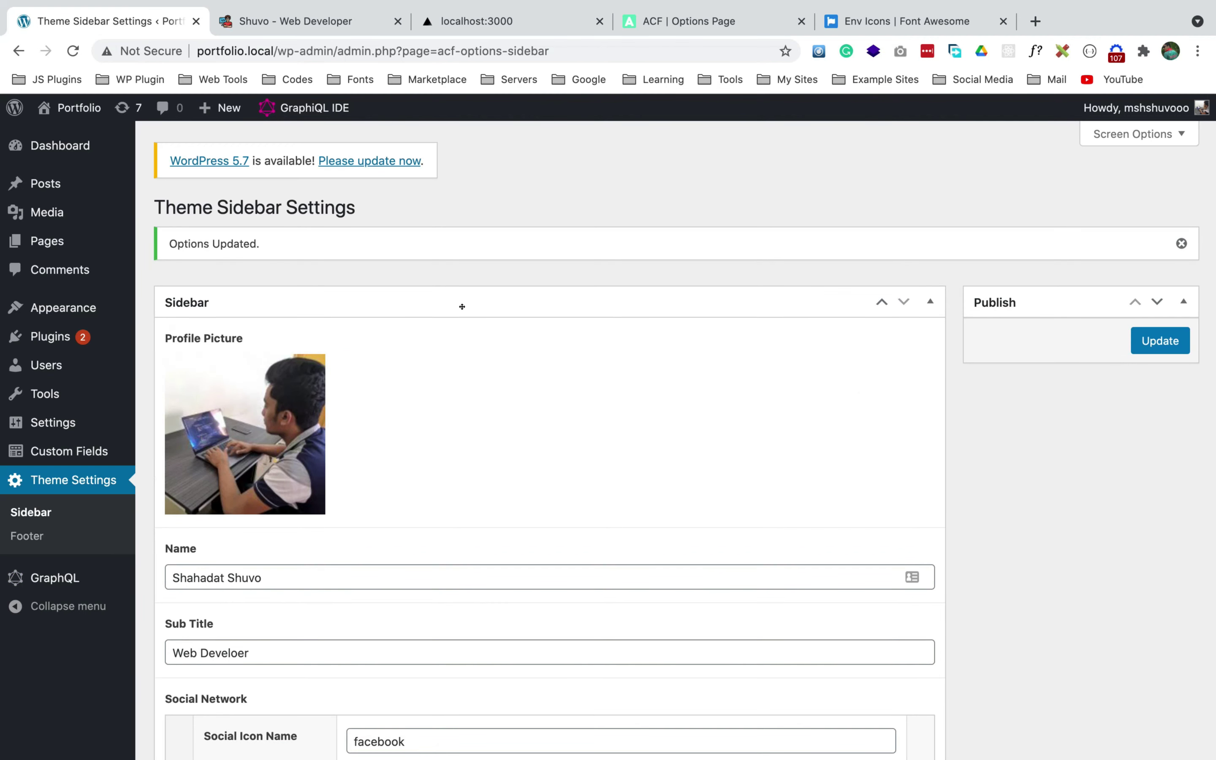
- Open the GraphiQL IDE and look through the Explorer's query fields, including generalSettings, for the theme sidebar options
mouse_move(61, 579)
left_click(182, 604)
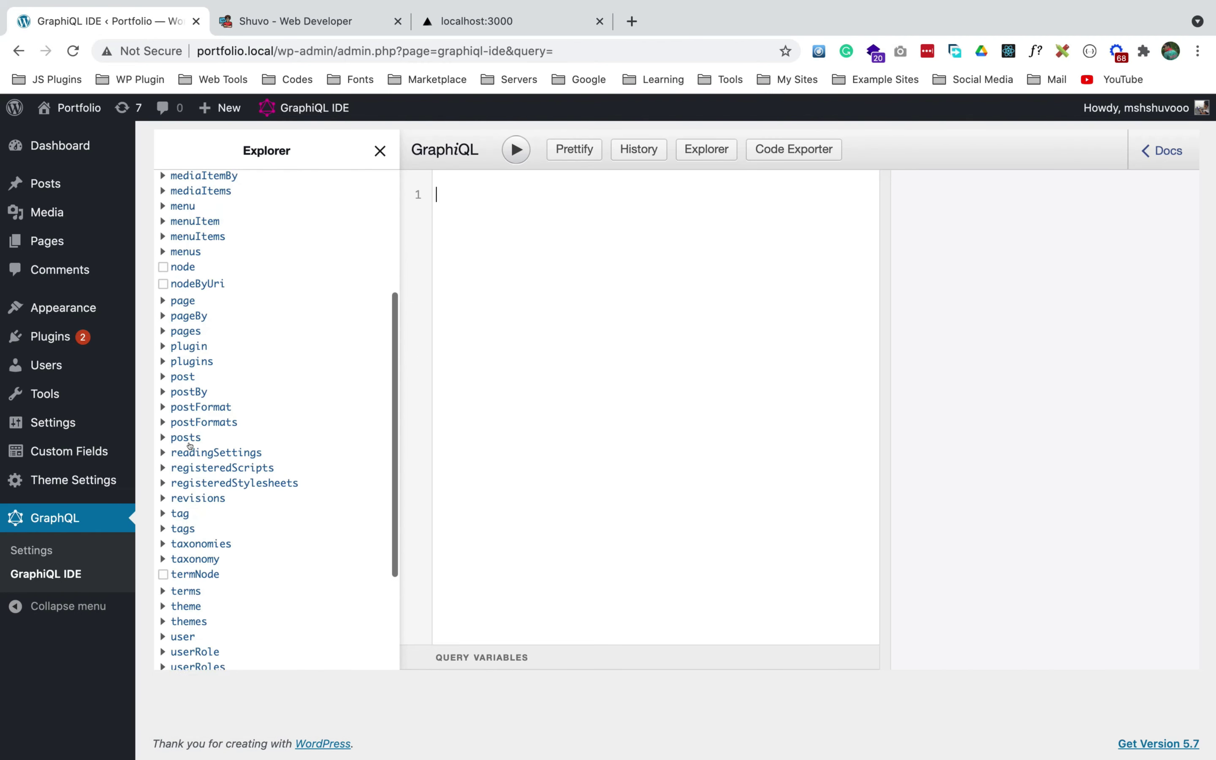
scroll(189, 445, "up", 4)
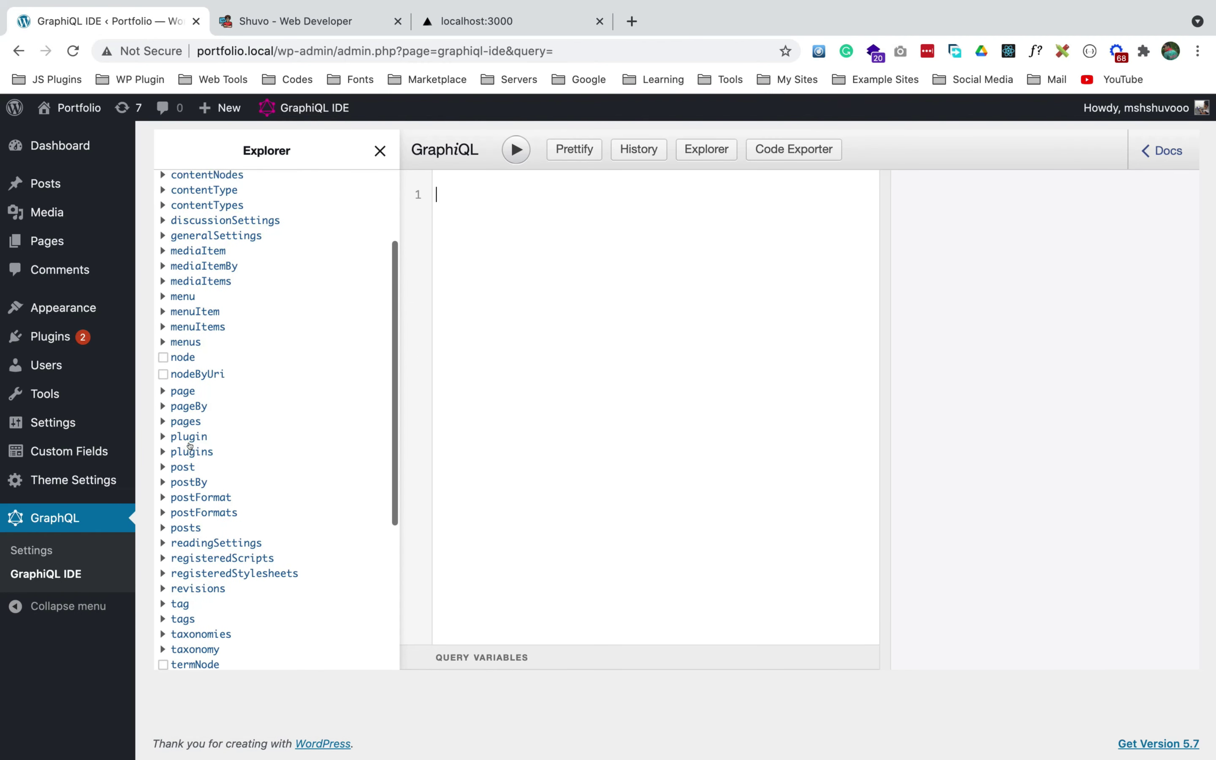
scroll(190, 445, "up", 2)
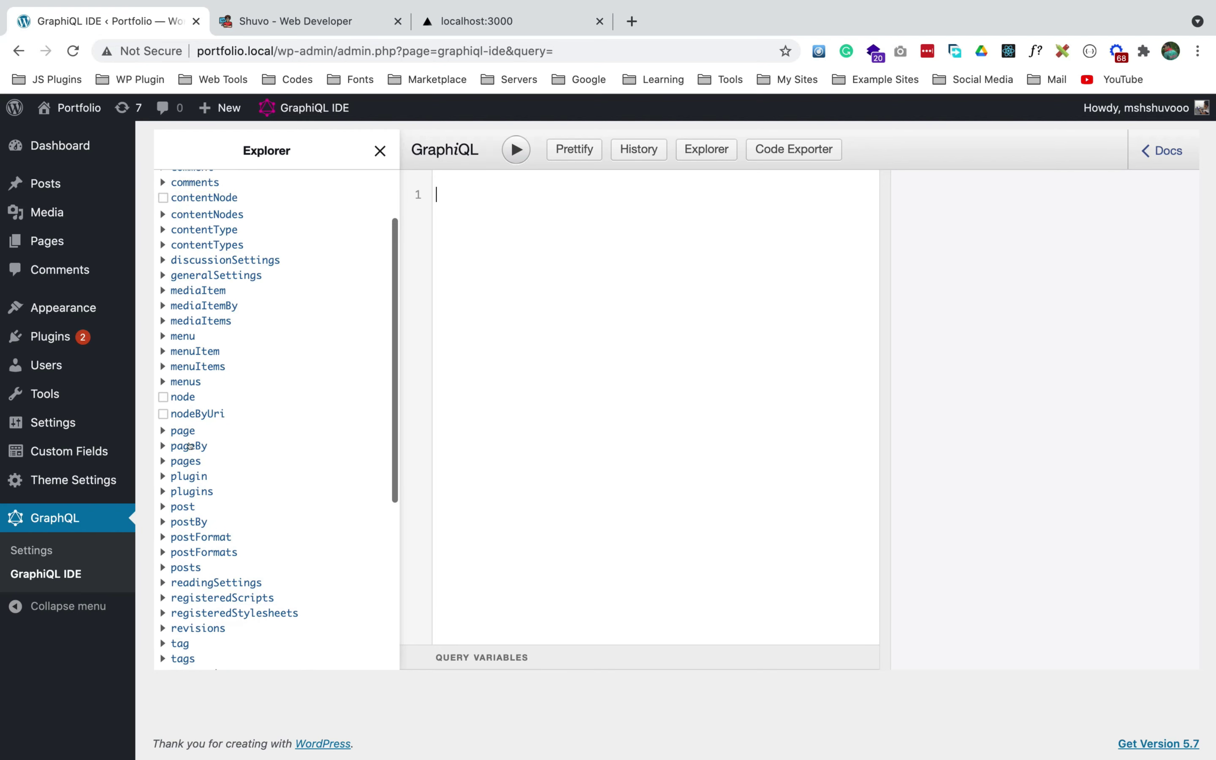
left_click(202, 271)
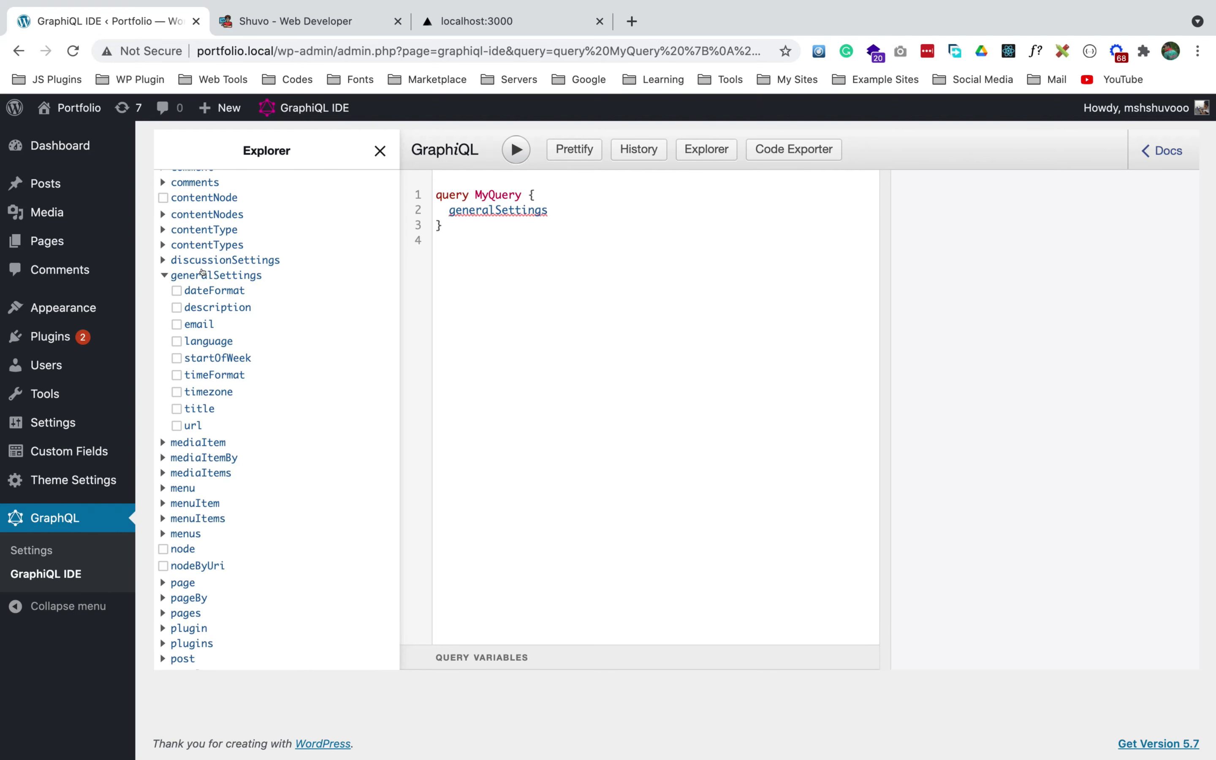
left_click(203, 271)
- Switch to VS Code and copy the line 'show_in_graphql' => true from the unsaved Untitled-1 file
key("ctrl+Right")
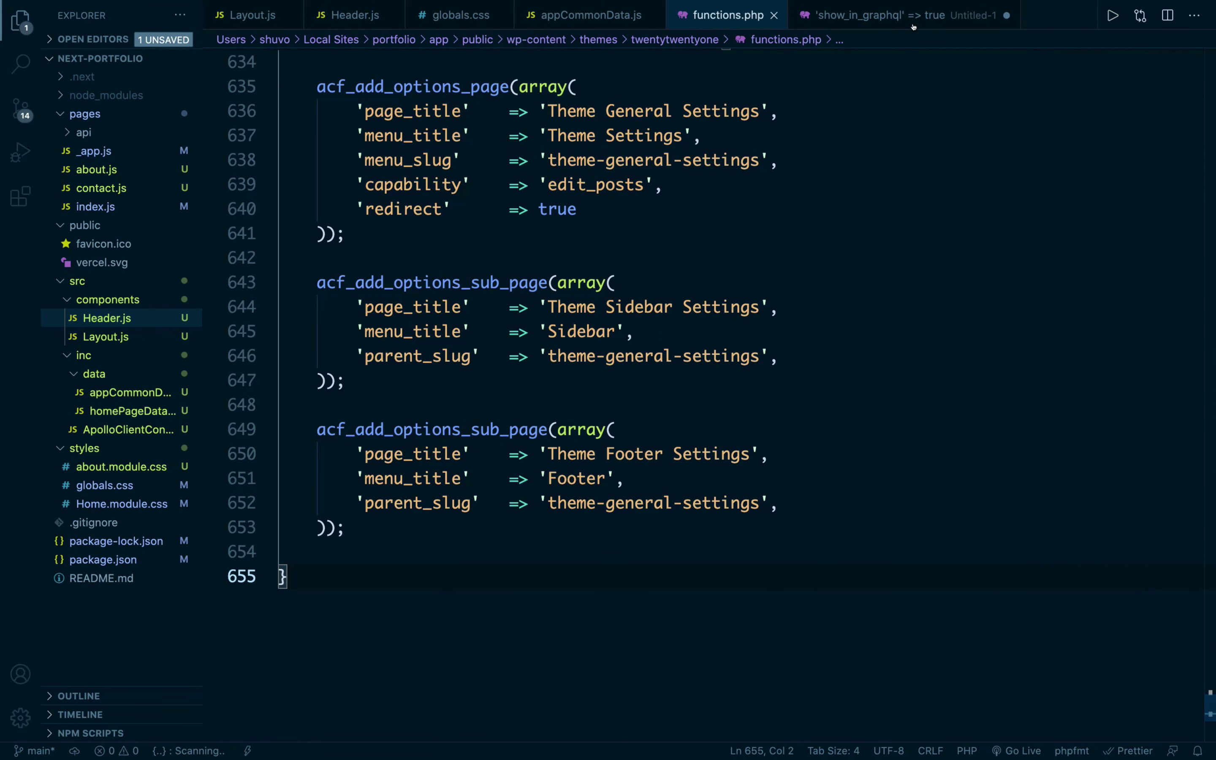
left_click(883, 18)
triple_click(534, 42)
key("super+c")
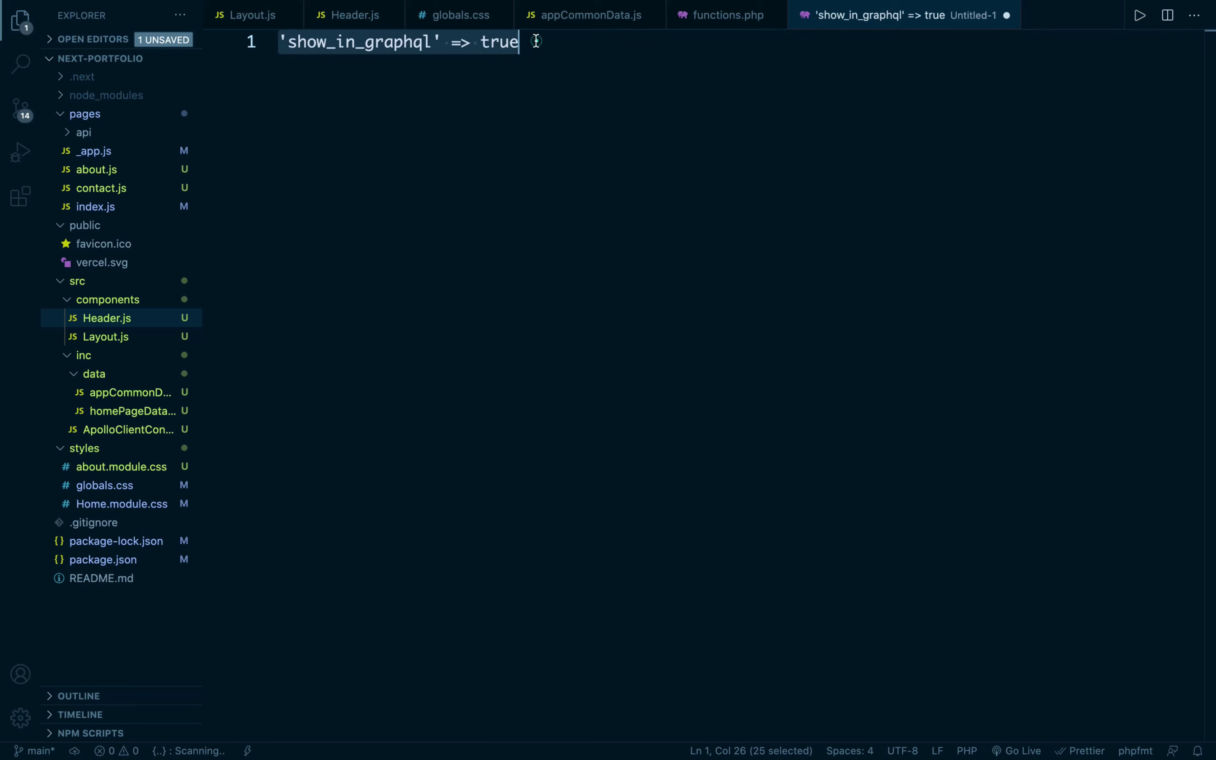
- In functions.php, add the copied 'show_in_graphql' => true after parent_slug in the Theme Sidebar Settings sub page array
left_click(714, 17)
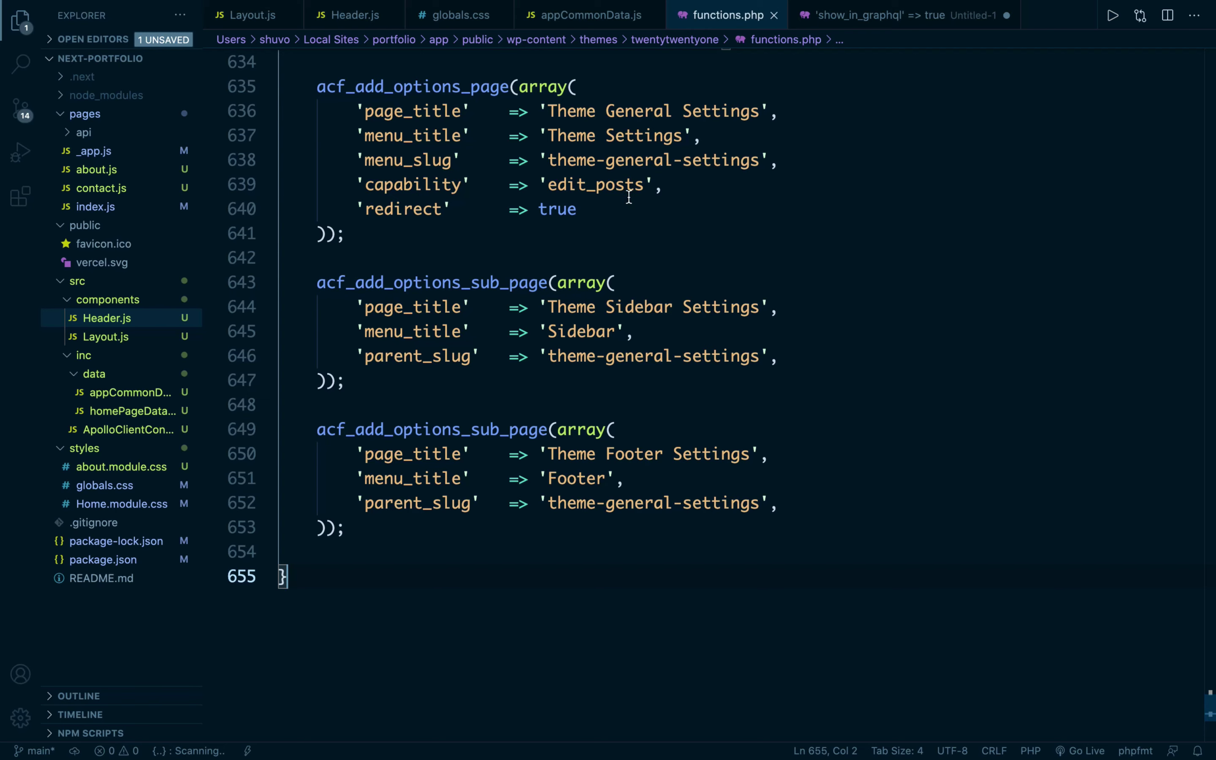
scroll(480, 187, "up", 1)
scroll(480, 187, "up", 3)
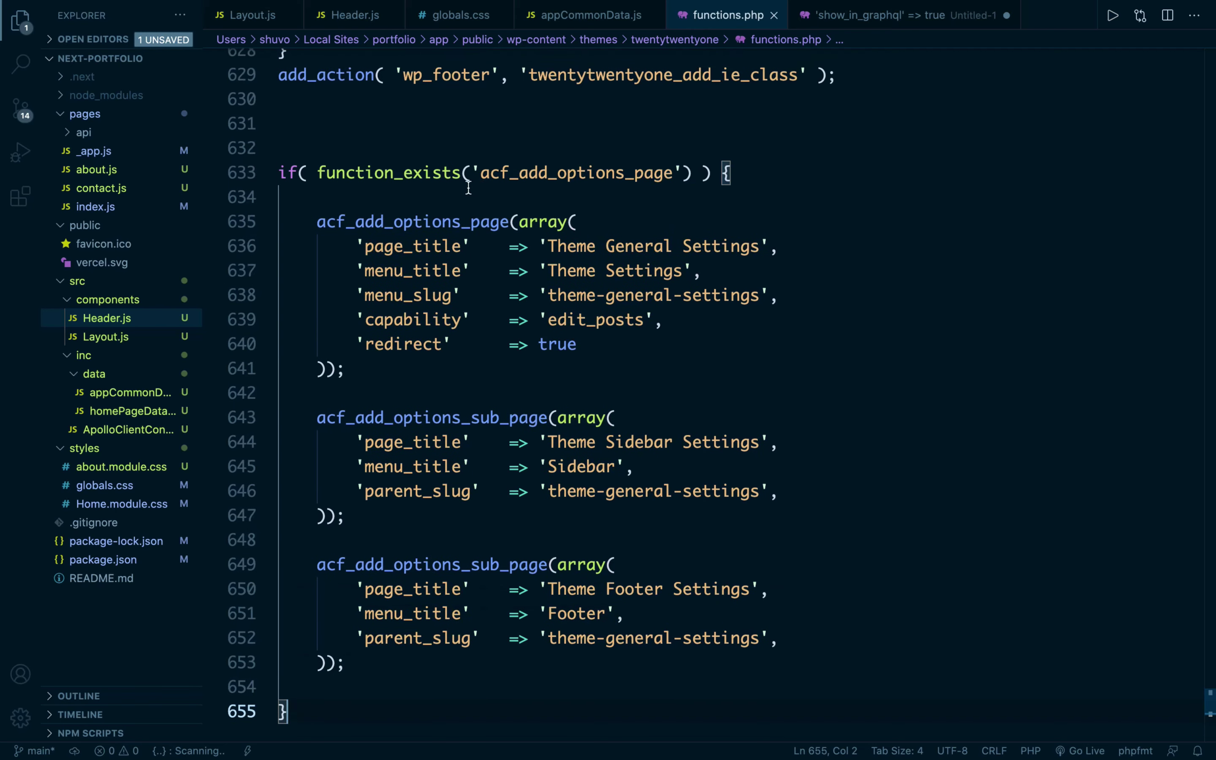
scroll(602, 415, "down", 3)
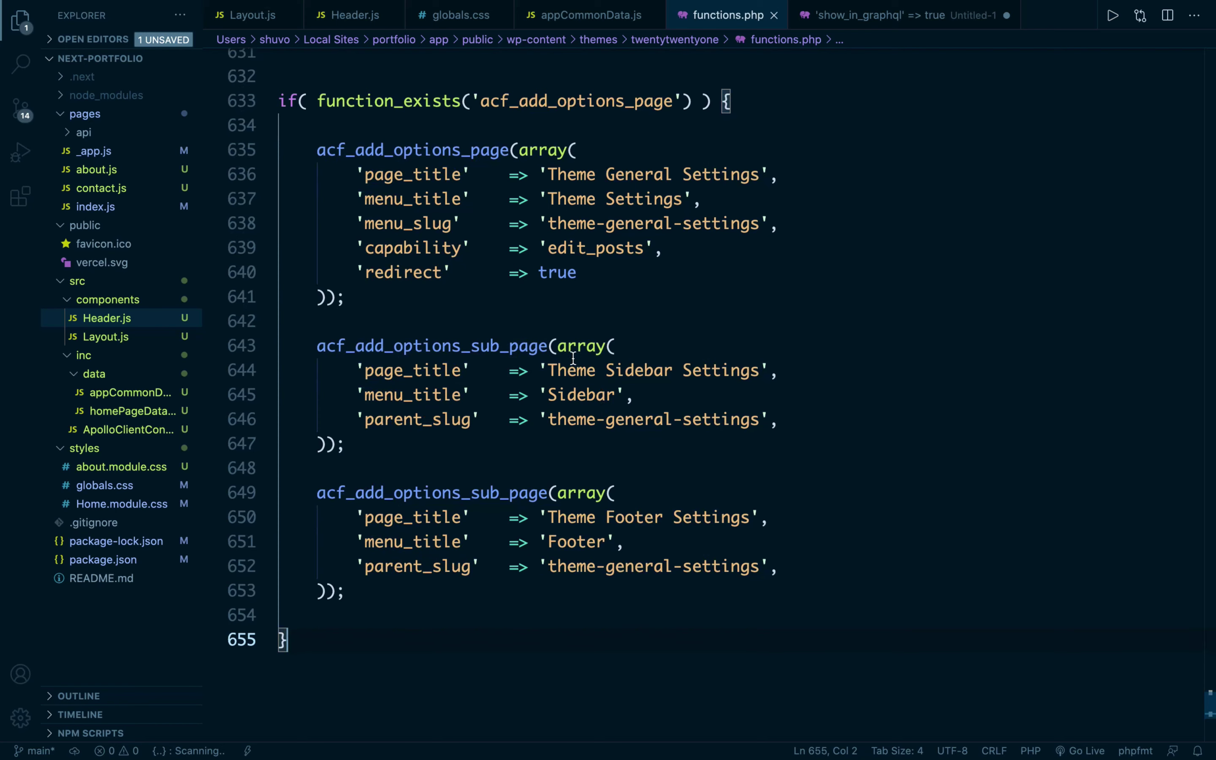
left_click(789, 427)
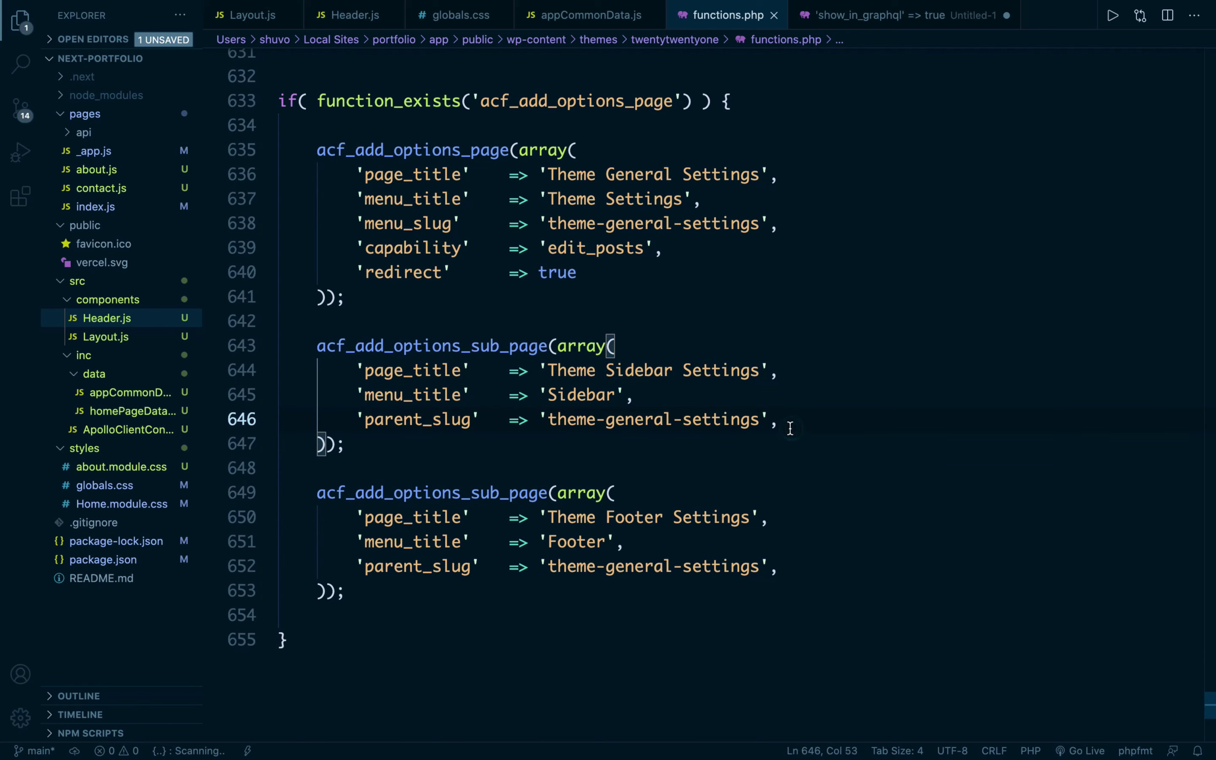
key("Return")
key("super+v")
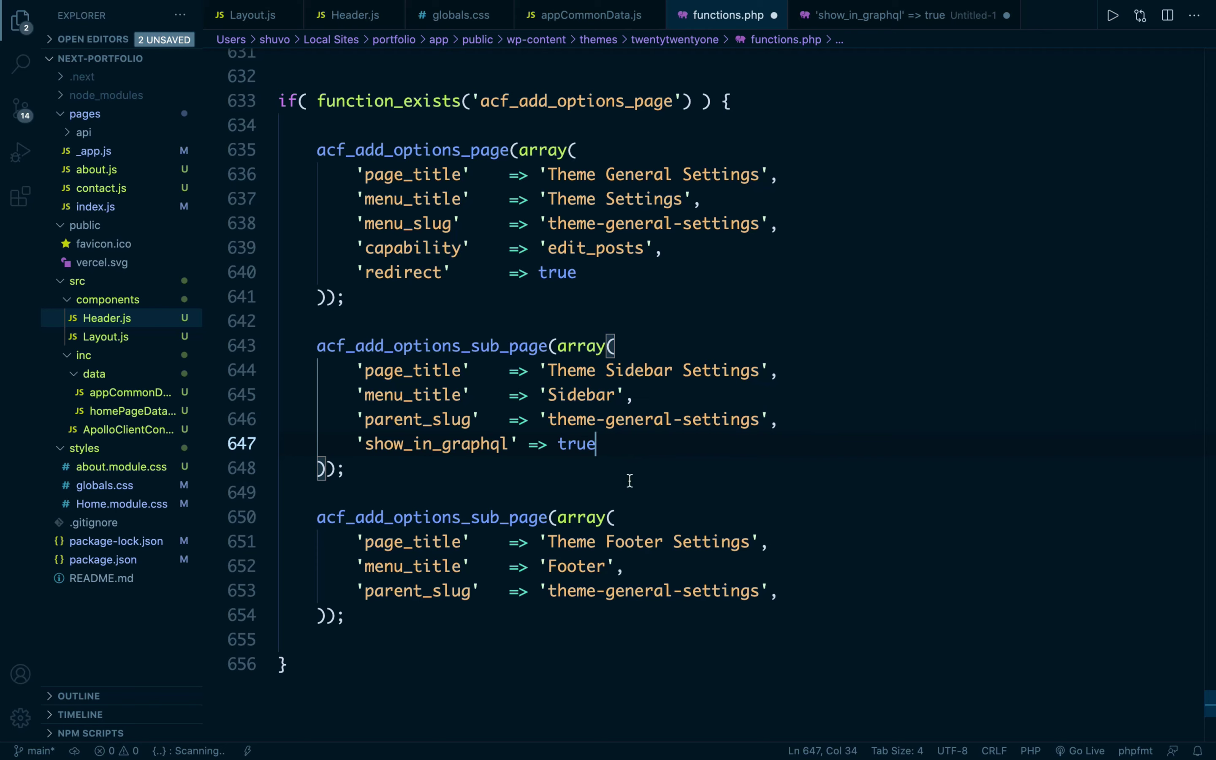
- Add 'show_in_graphql' => true to the Theme Footer Settings sub page array as well and save functions.php
scroll(476, 567, "down", 3)
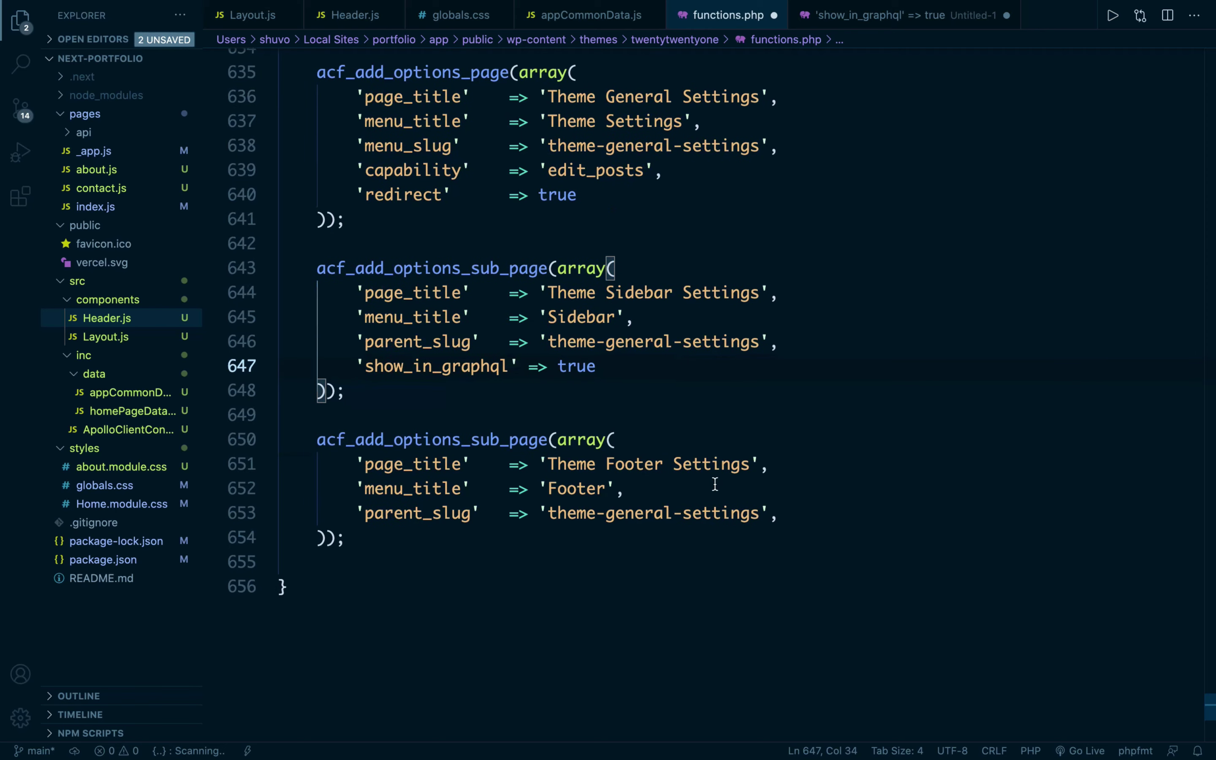
left_click(786, 515)
key("Return")
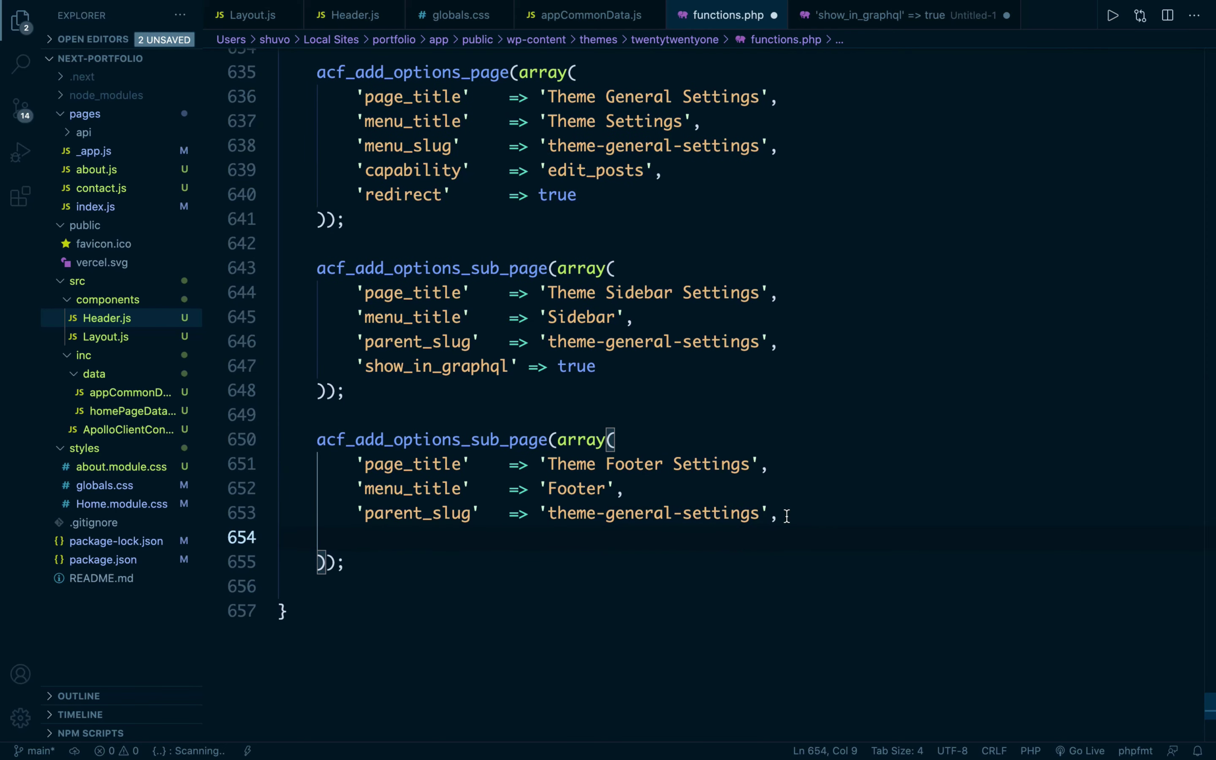
key("super+v")
key("super+s")
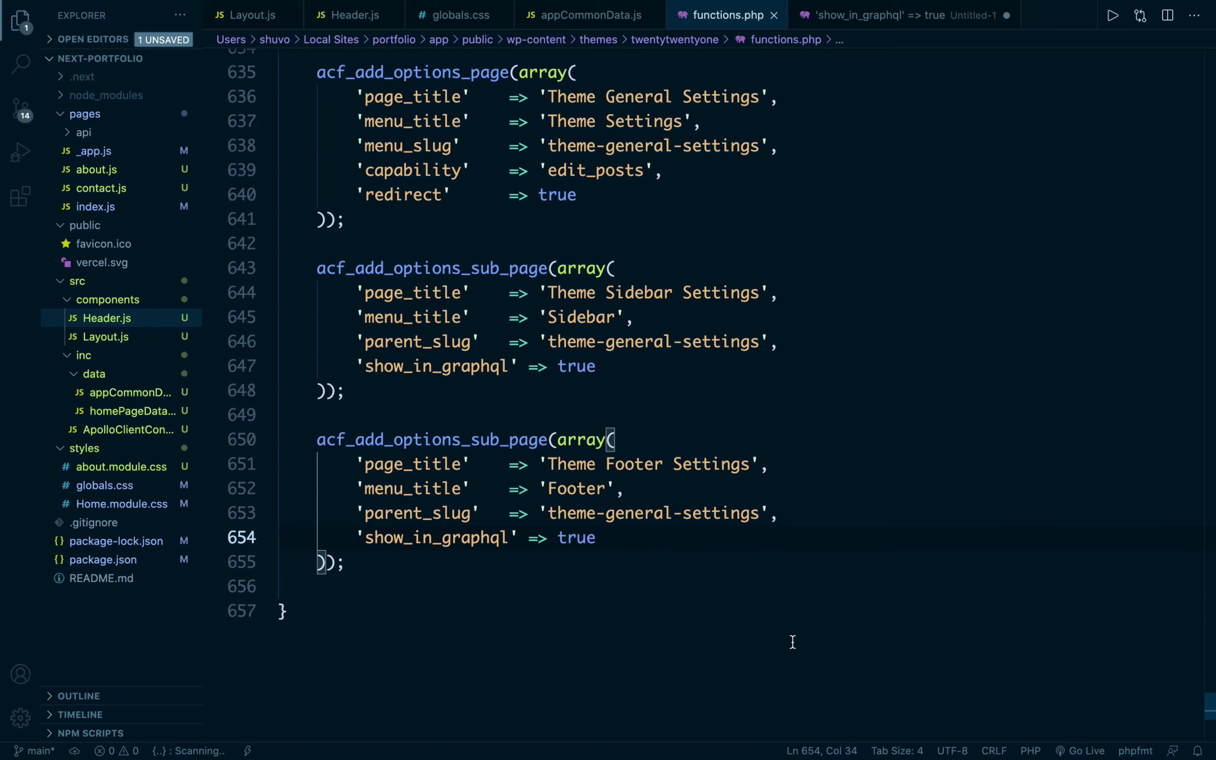
- Switch back to the browser, reload the GraphiQL IDE and find themeSidebarSettings among the Explorer's query fields
key("super+Tab")
left_click(72, 51)
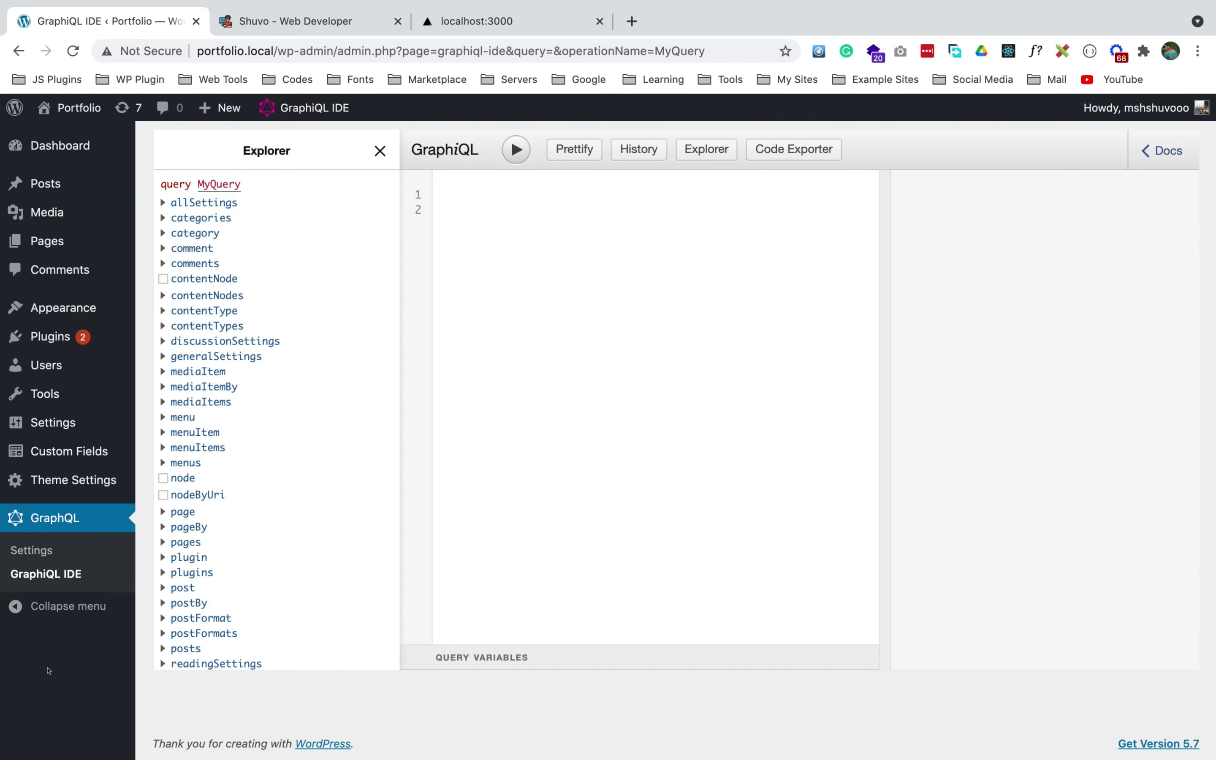
scroll(263, 576, "down", 5)
scroll(264, 577, "up", 5)
scroll(264, 577, "down", 10)
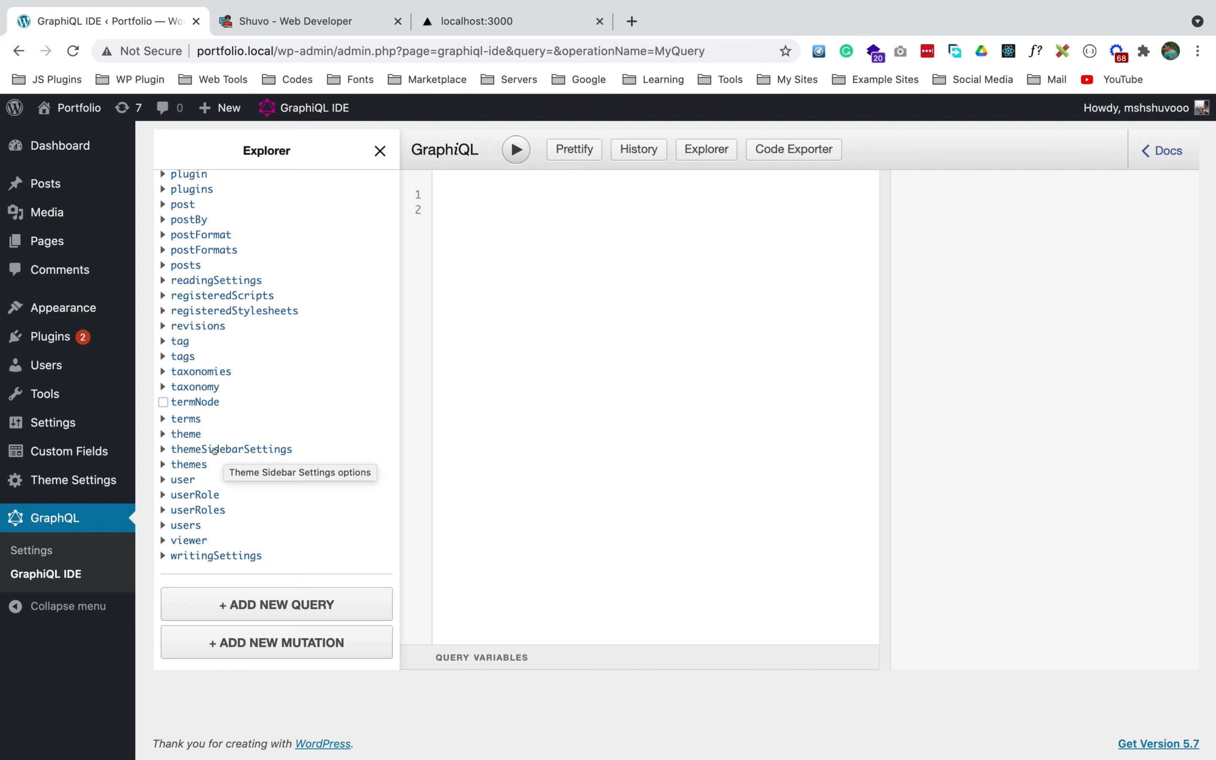
- Build a query on themeSidebarSettings that requests the sidebar's name and subTitle fields
left_click(213, 449)
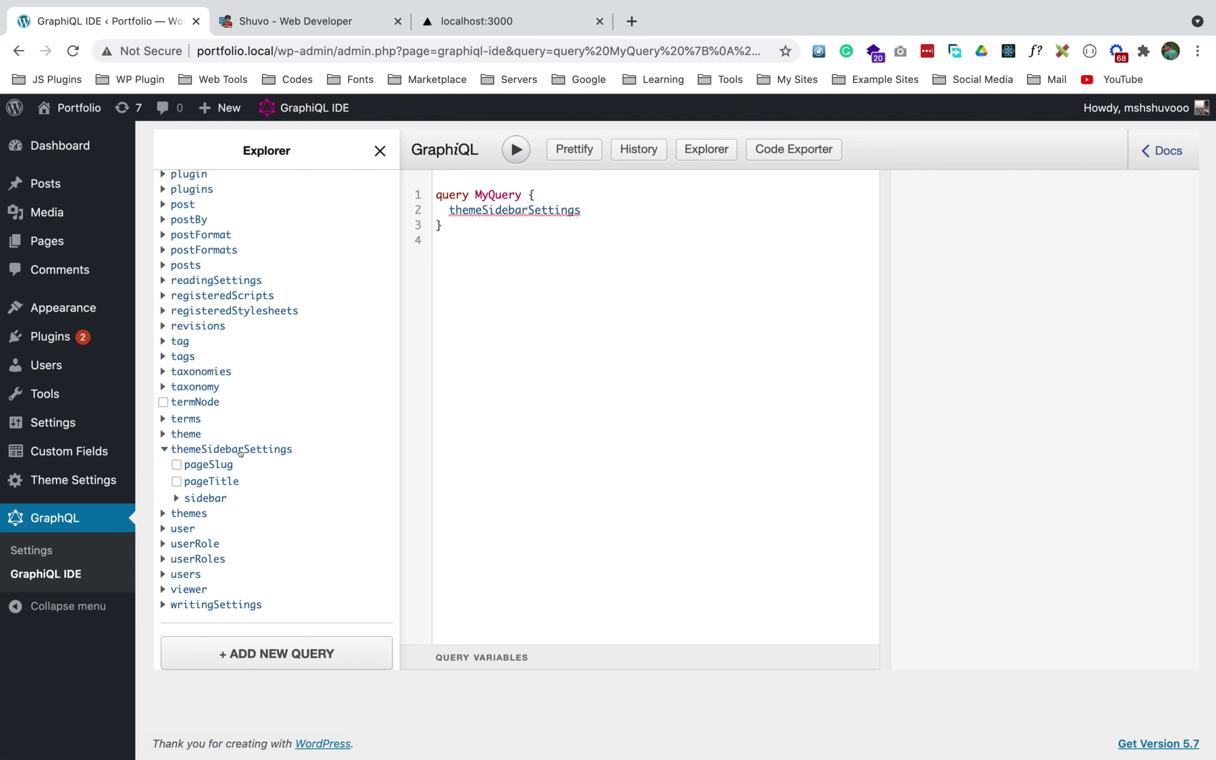
left_click(195, 499)
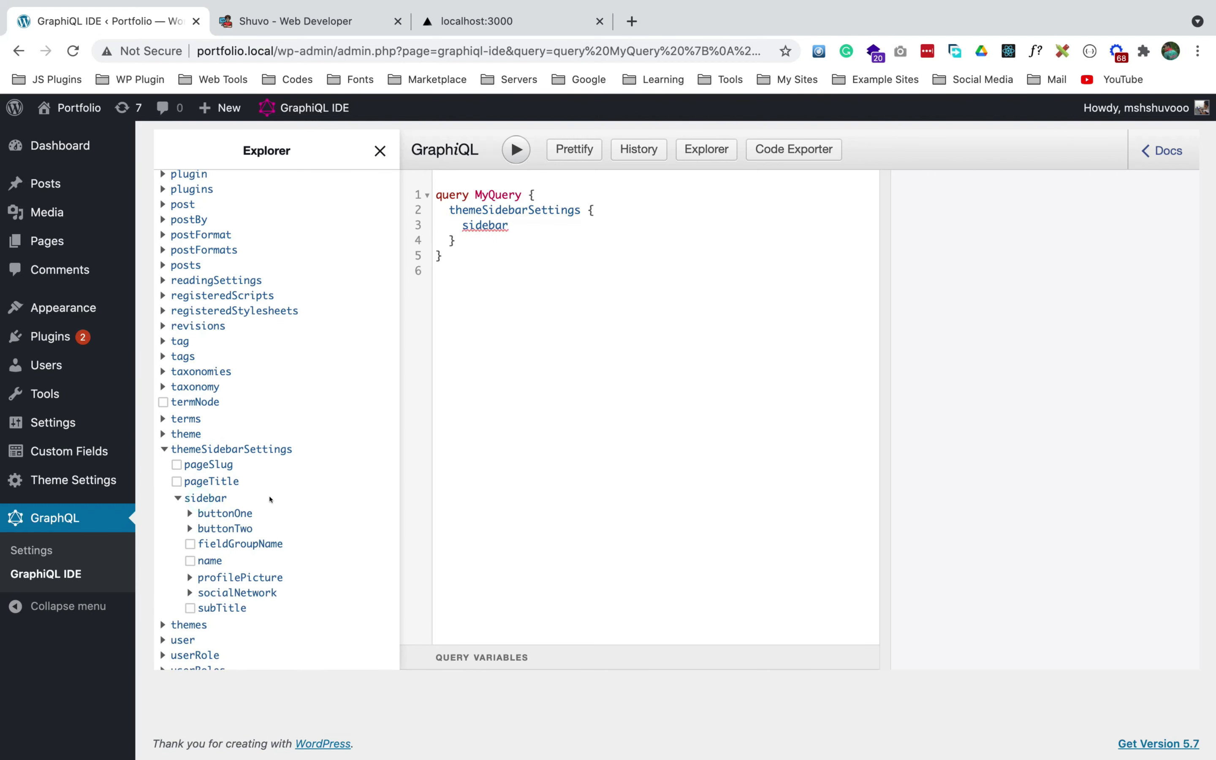
scroll(276, 542, "down", 2)
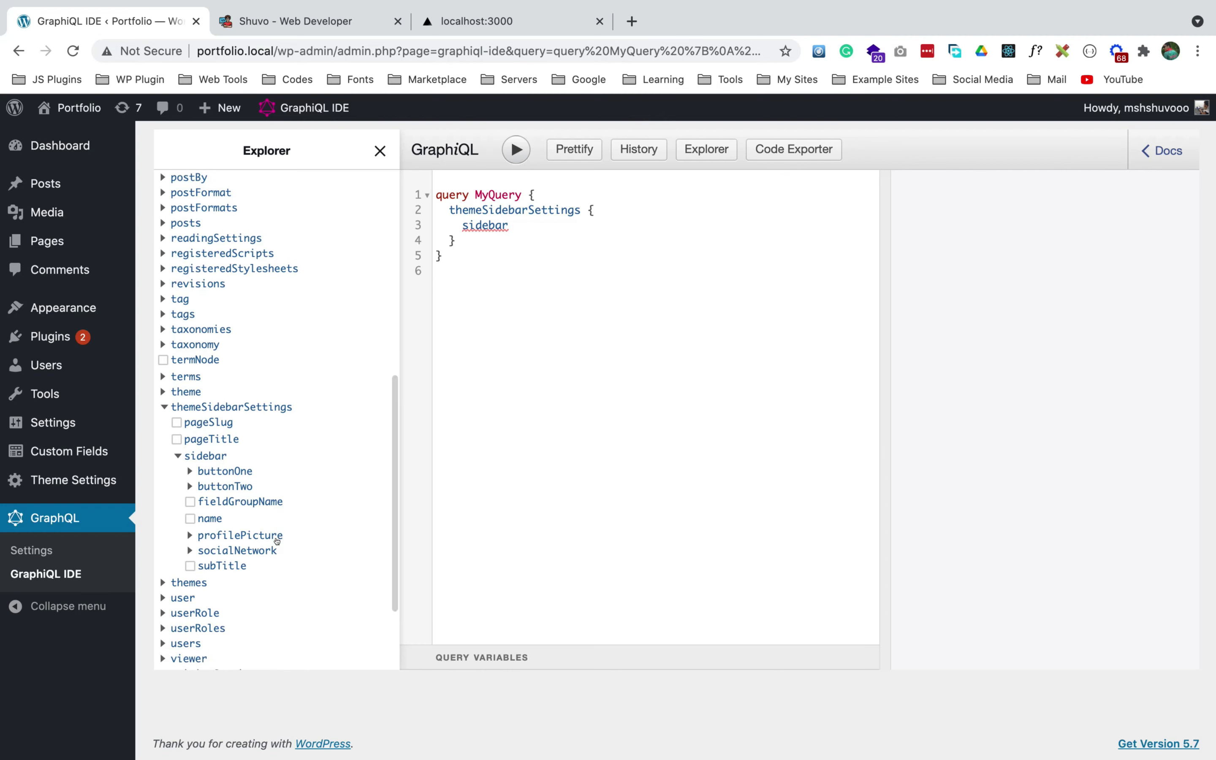
left_click(188, 518)
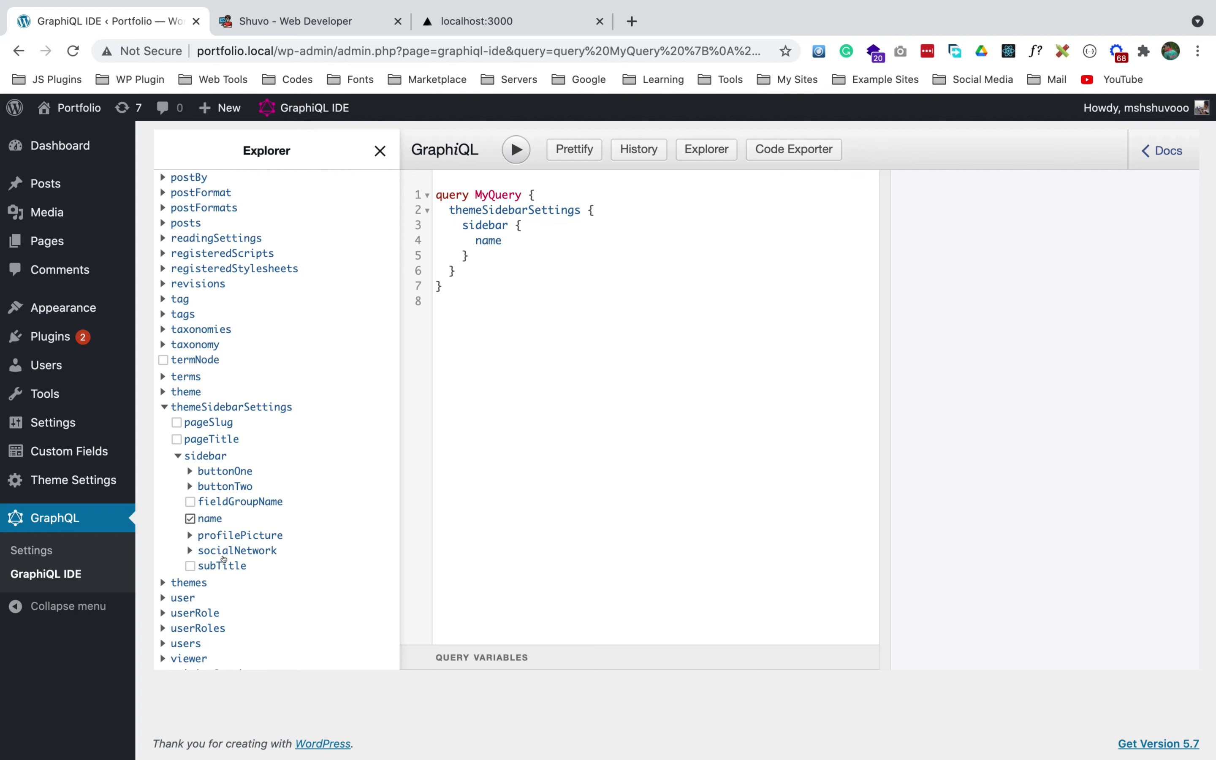
left_click(190, 565)
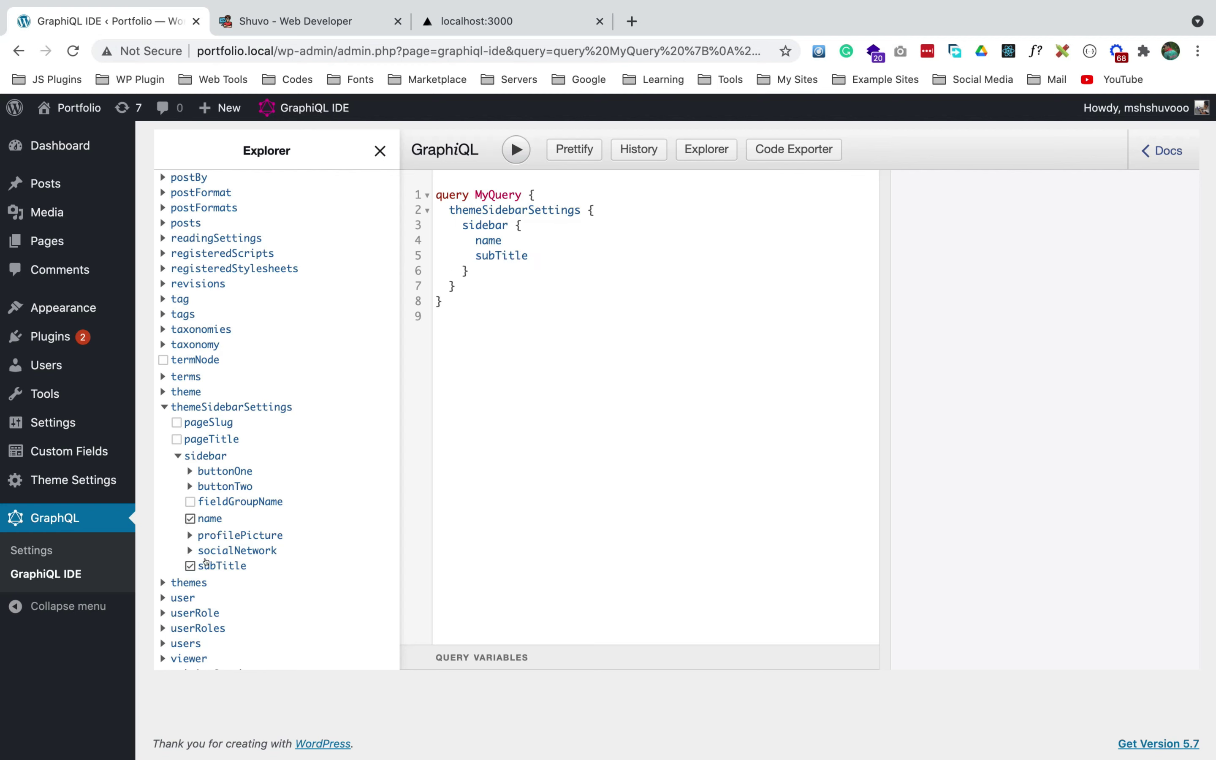
- Add the sidebar's profilePicture to the query with its sourceUrl field
left_click(205, 534)
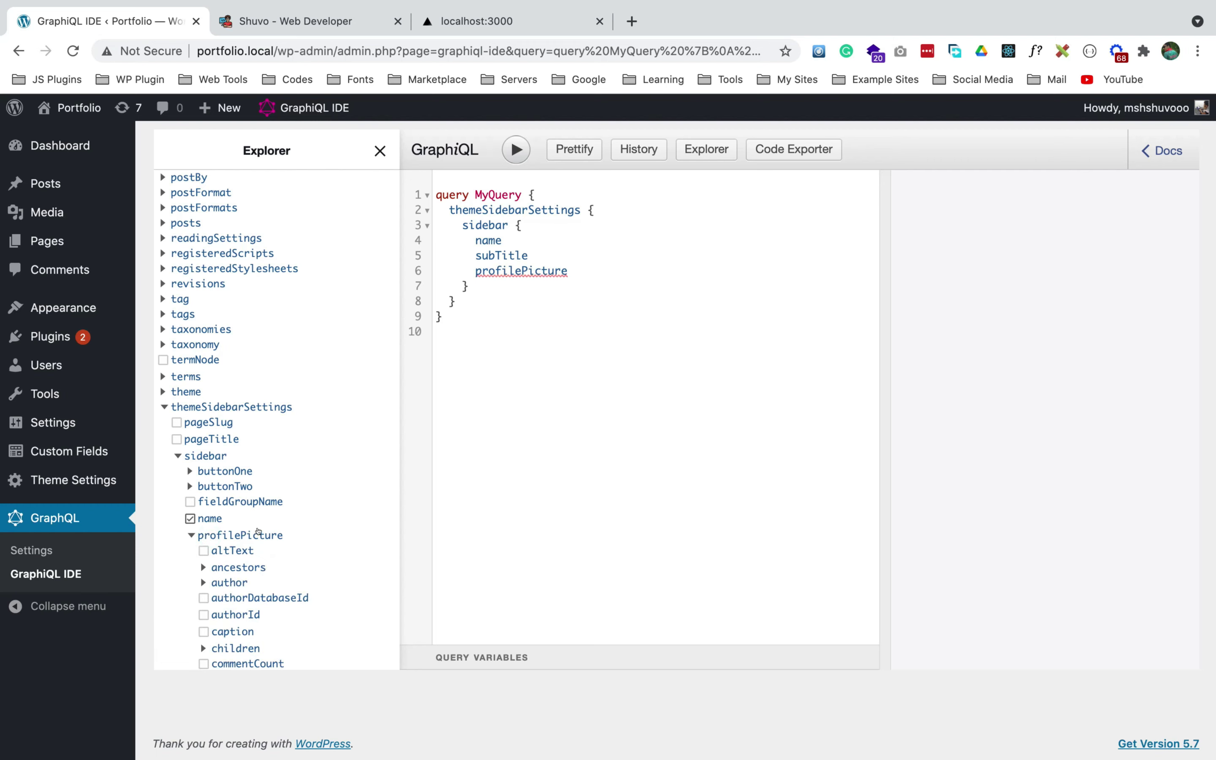
scroll(229, 532, "down", 3)
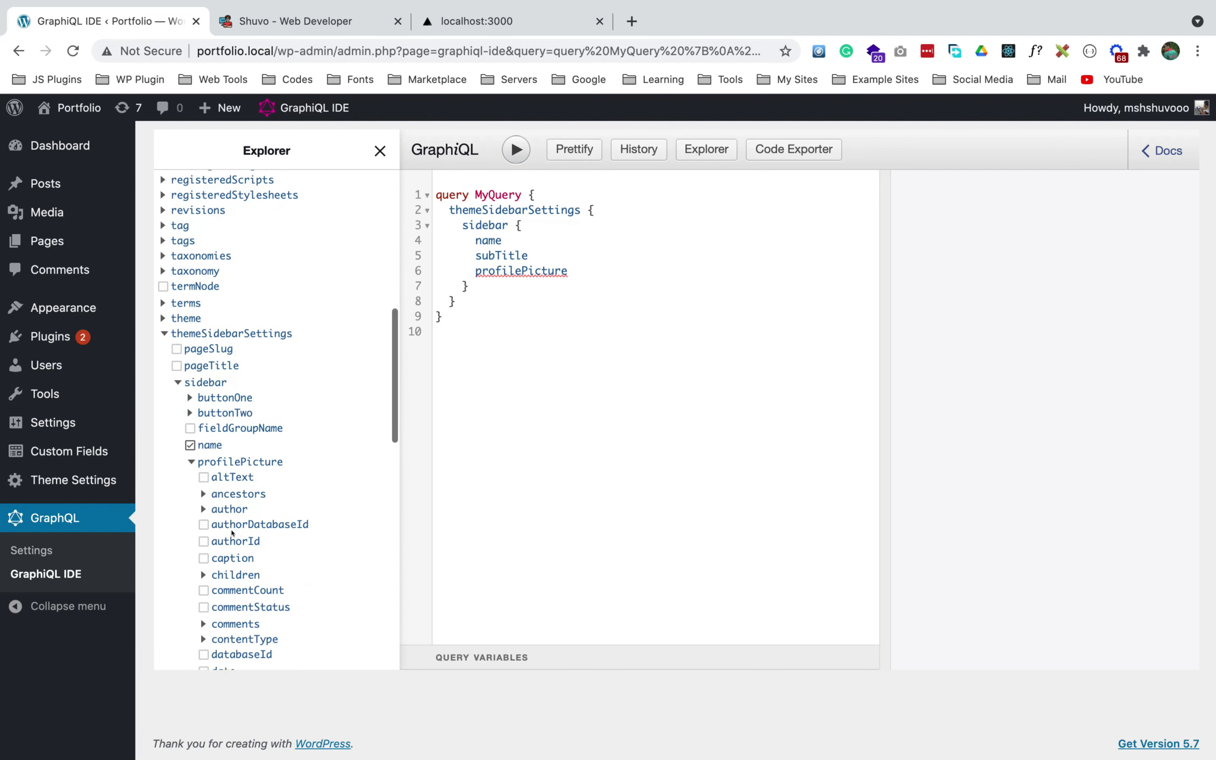
scroll(268, 579, "down", 4)
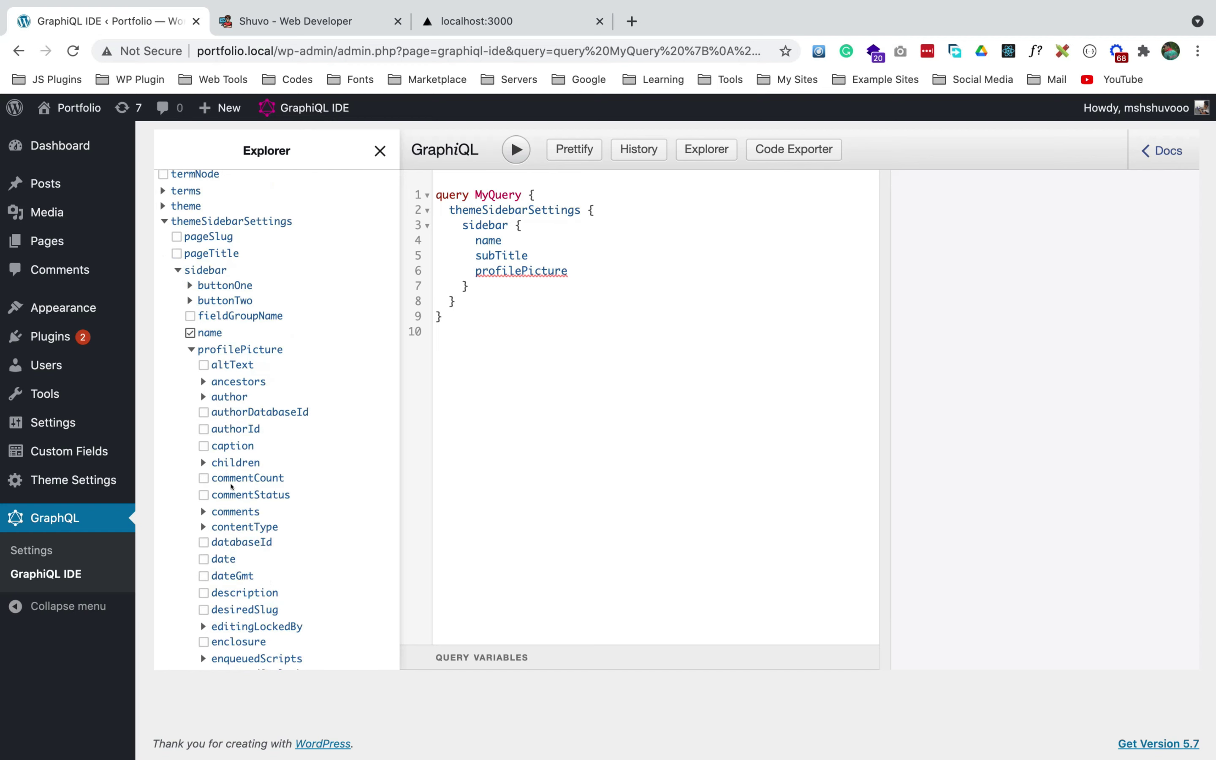
scroll(236, 575, "down", 8)
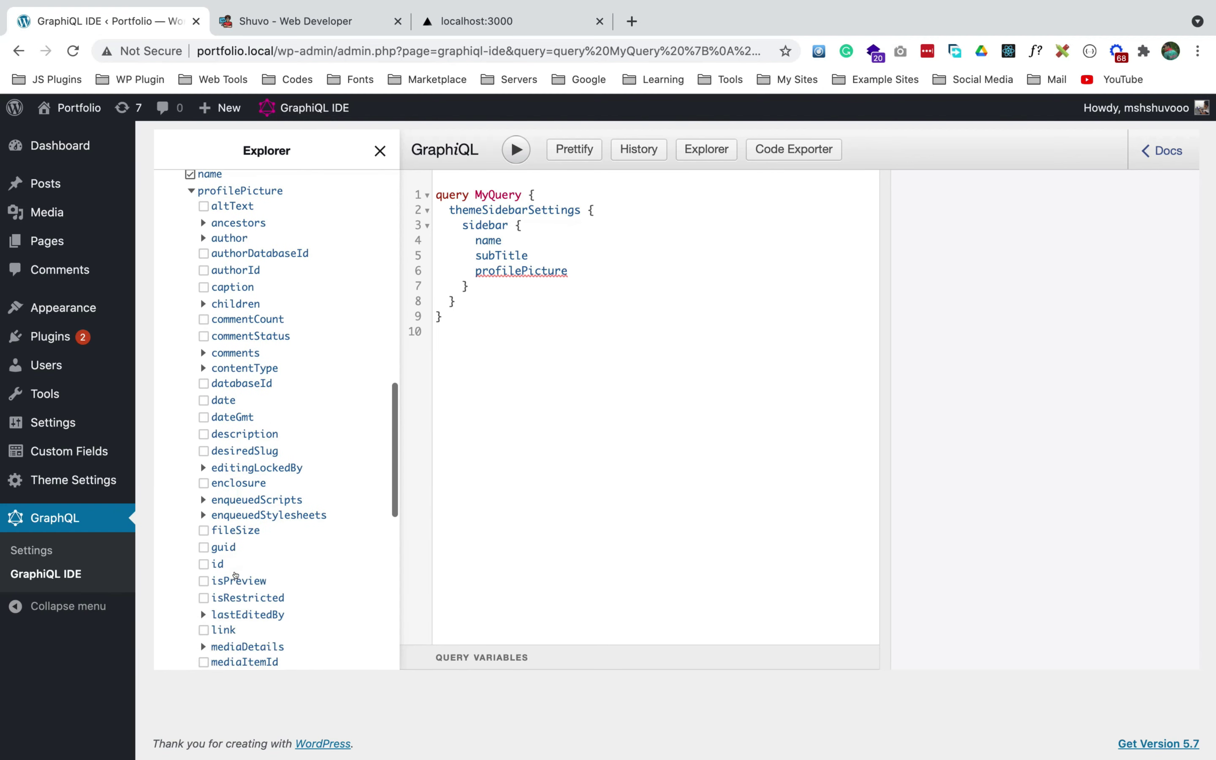
scroll(238, 576, "down", 3)
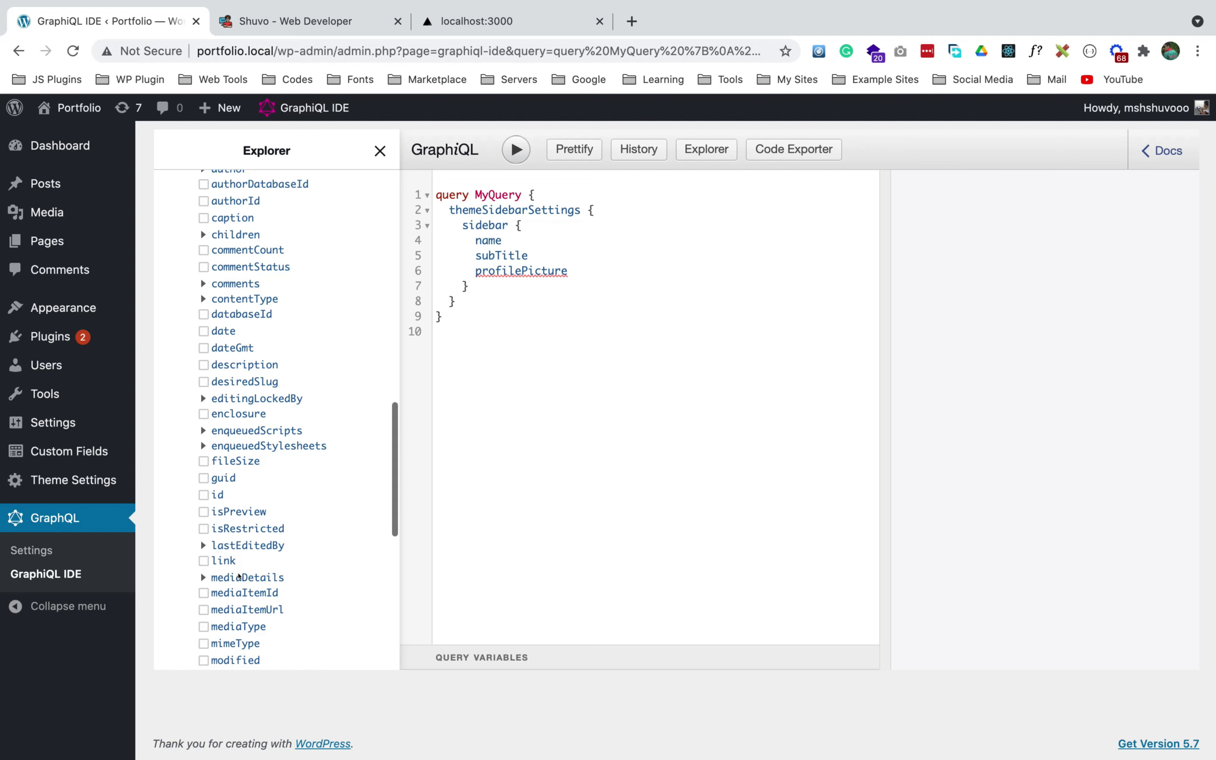
scroll(238, 576, "down", 5)
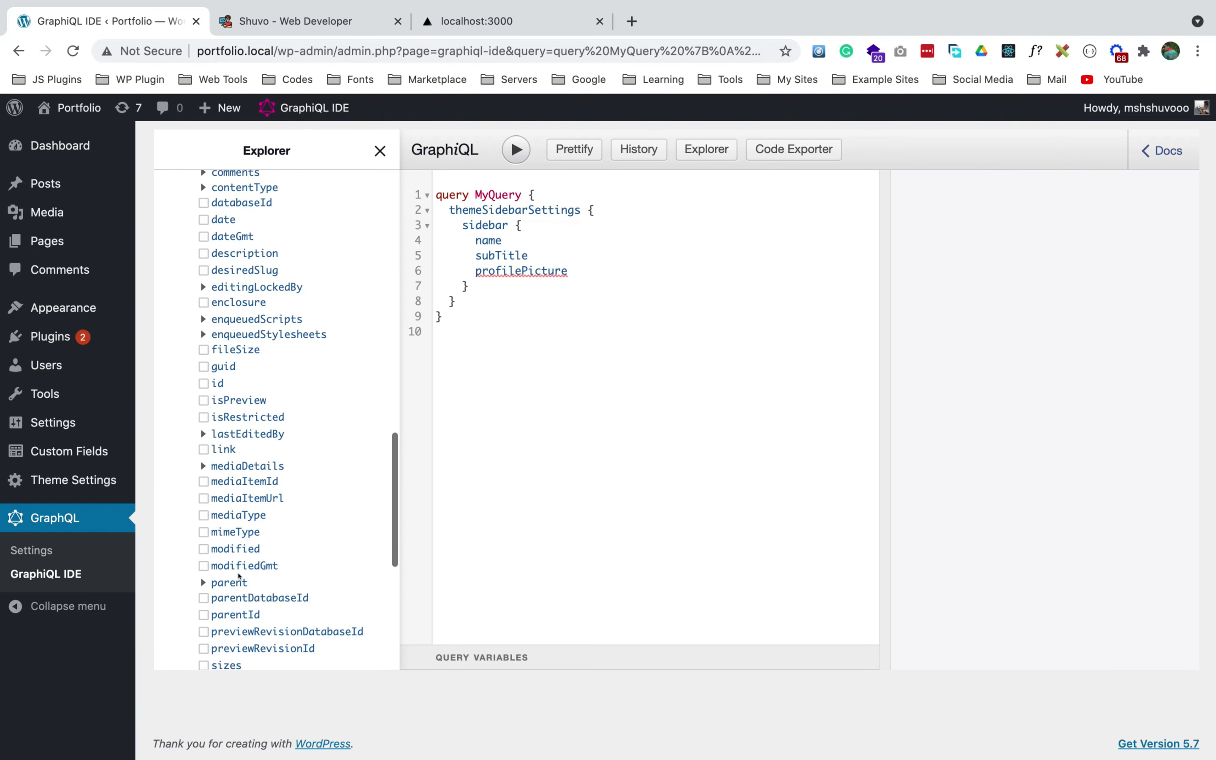
scroll(236, 575, "down", 2)
left_click(235, 613)
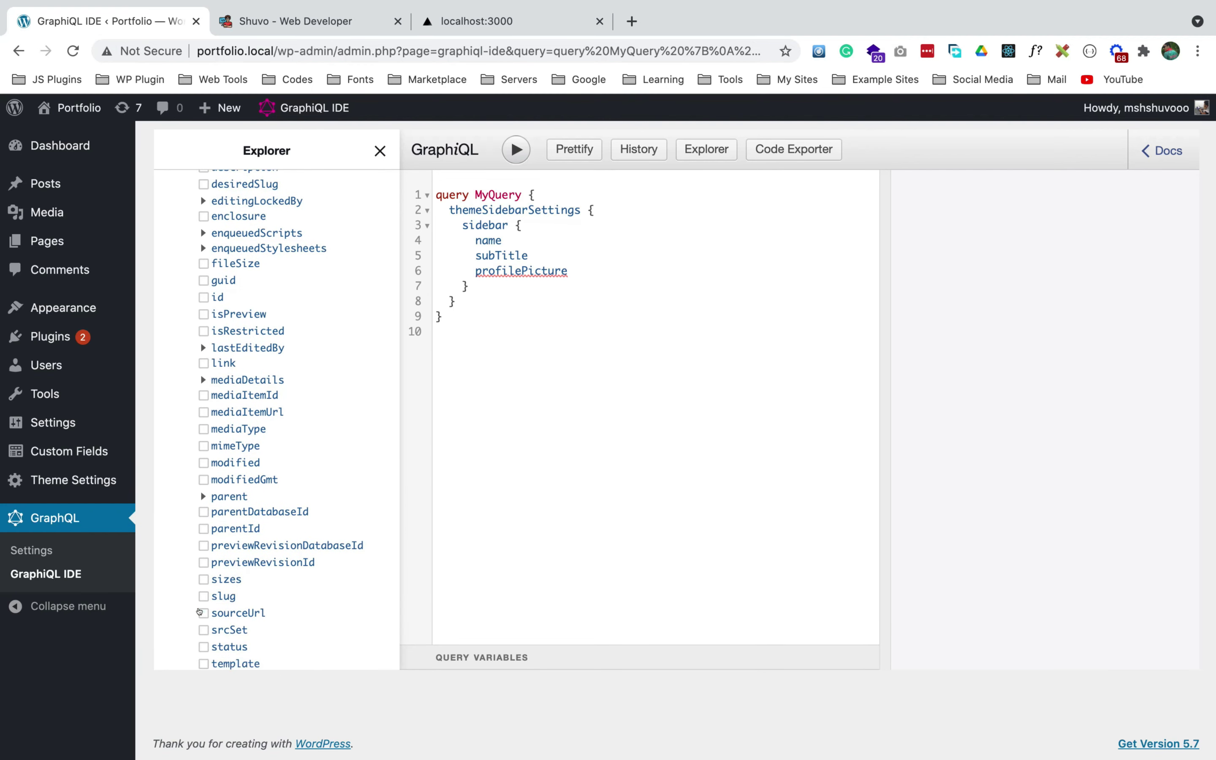
scroll(235, 614, "up", 20)
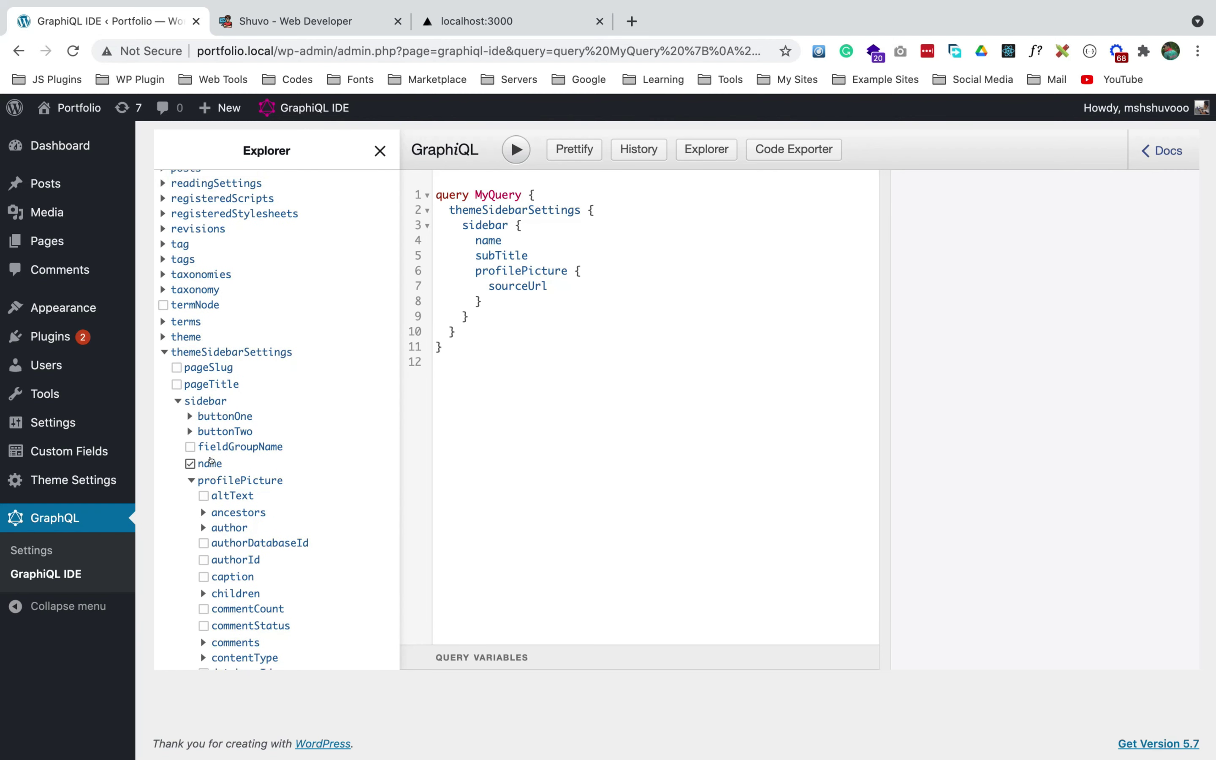
scroll(210, 431, "up", 1)
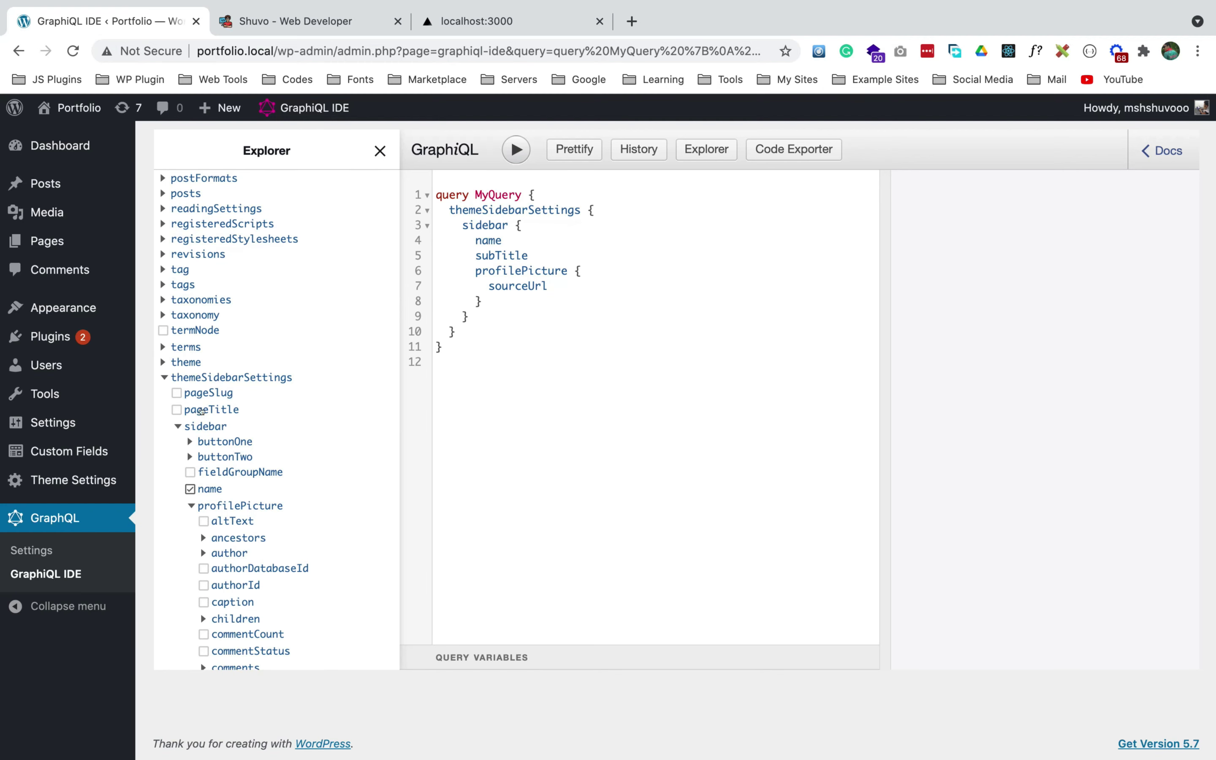
- Add the sidebar's socialNetwork to the query with its socialIconName and socialUrl fields
scroll(227, 478, "down", 10)
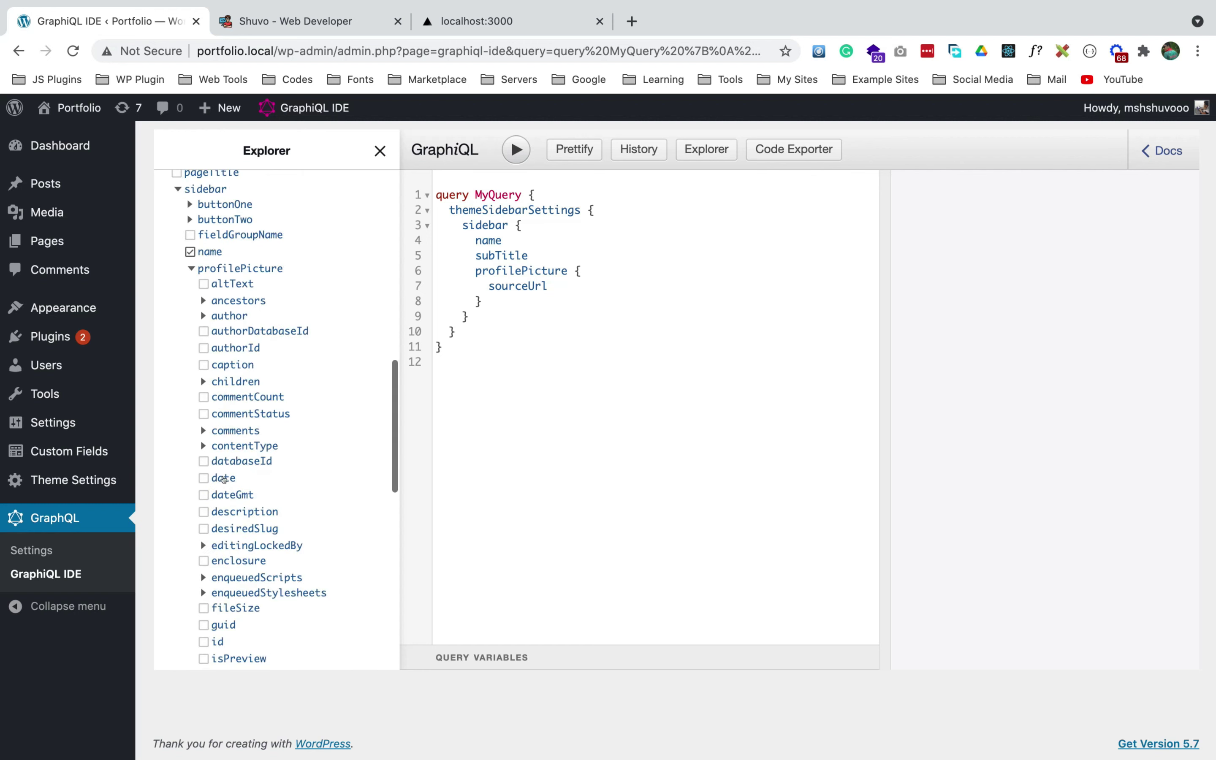
scroll(227, 480, "down", 8)
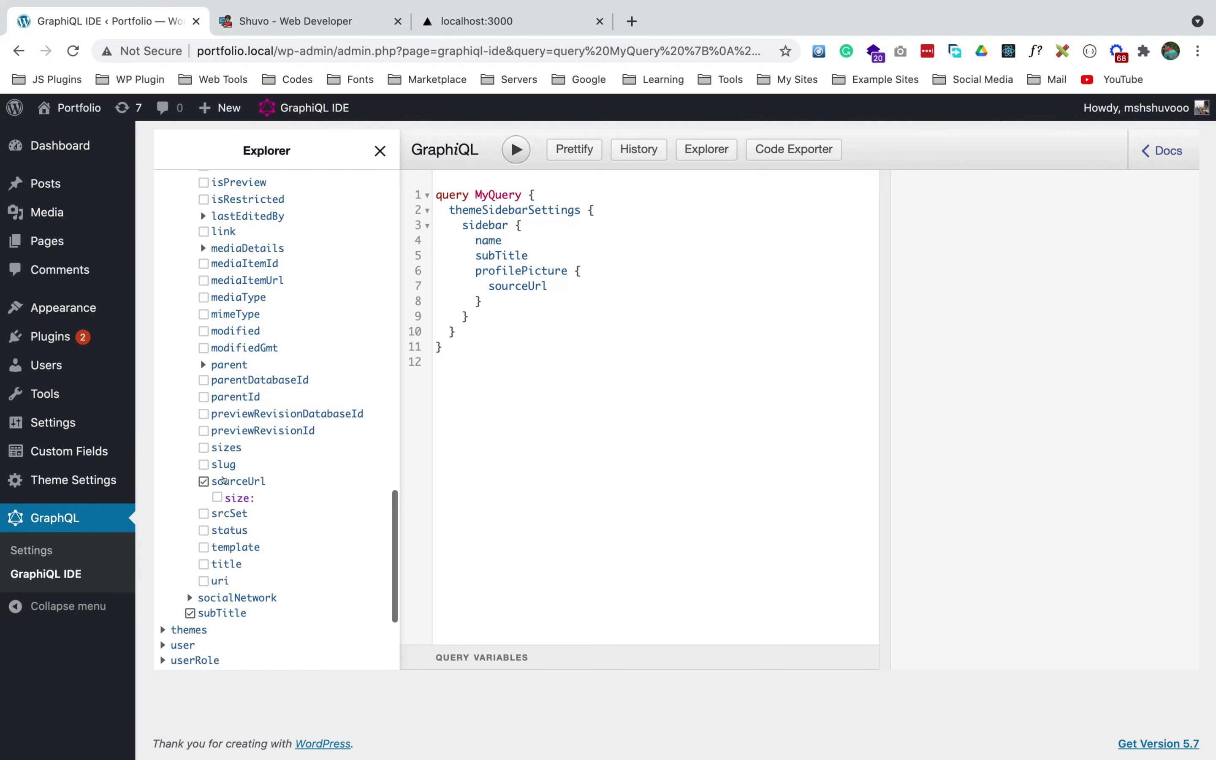
left_click(221, 553)
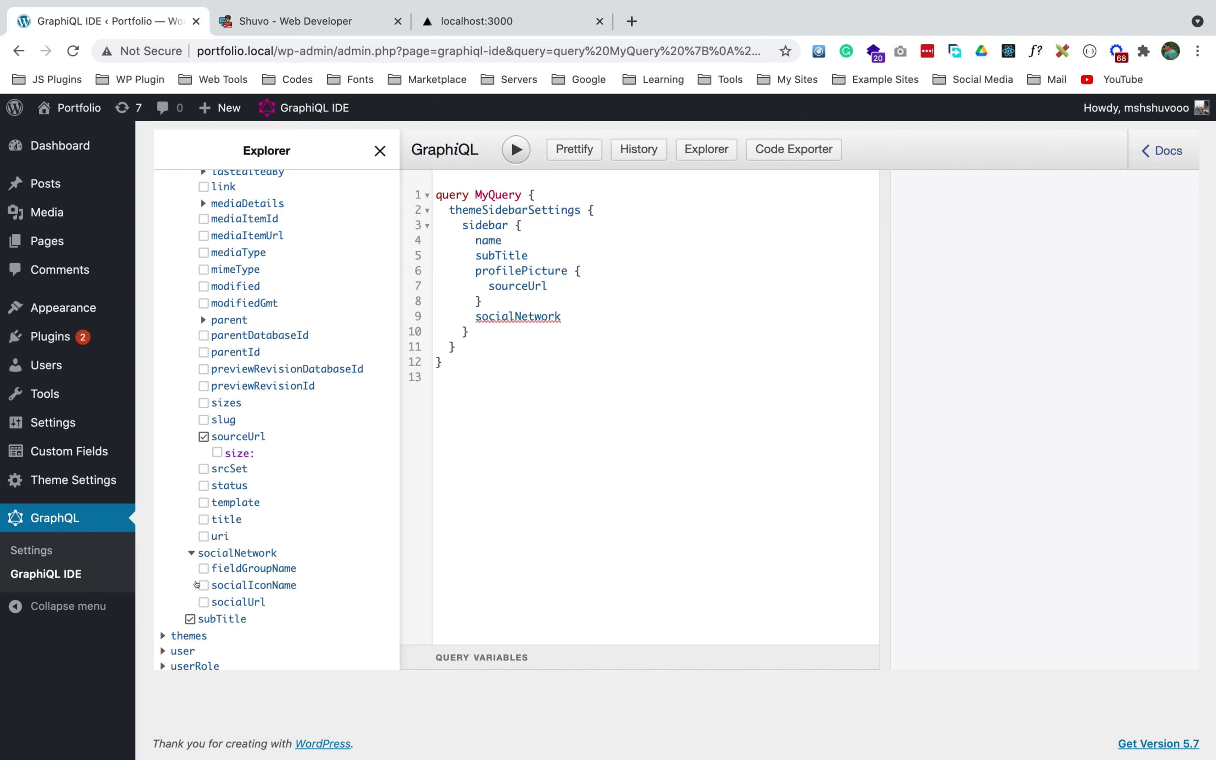
left_click(203, 585)
left_click(203, 585)
left_click(202, 587)
left_click(203, 602)
- Add the sidebar's buttonOne to the query with its buttonText, buttonUrl and buttonIconName fields
scroll(246, 572, "up", 10)
scroll(247, 572, "up", 5)
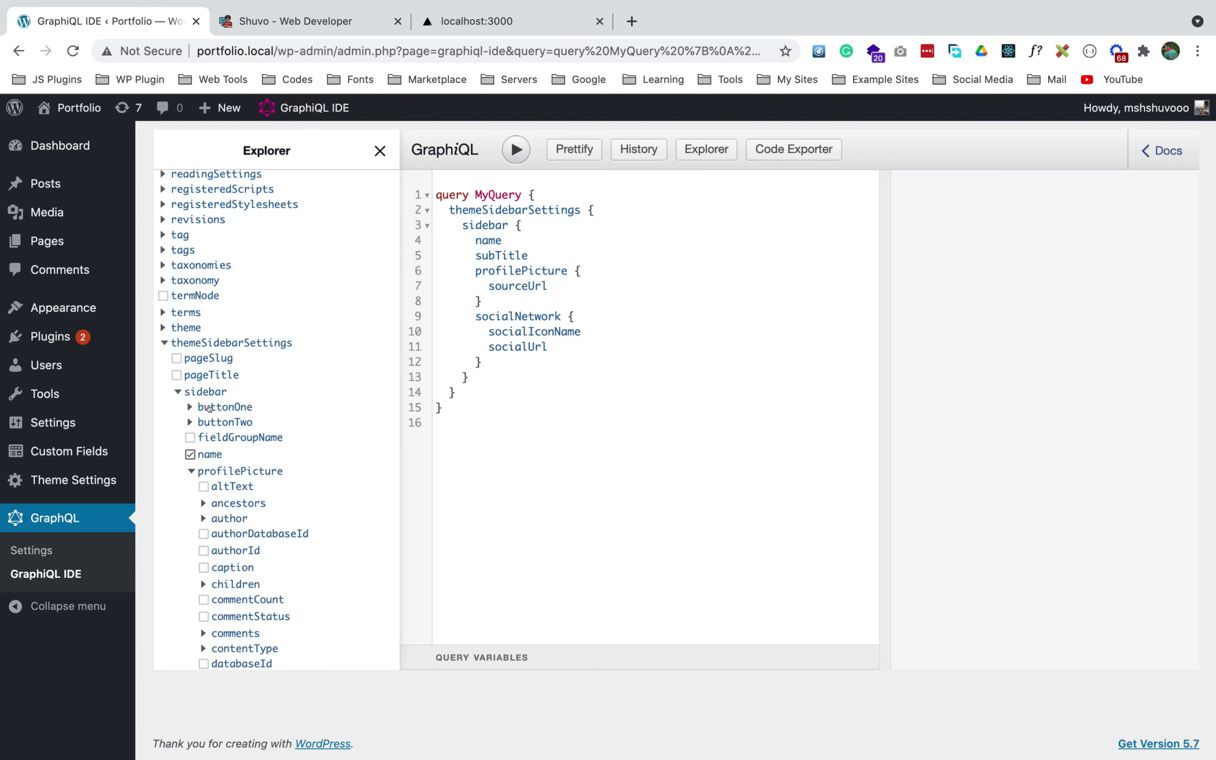
left_click(221, 407)
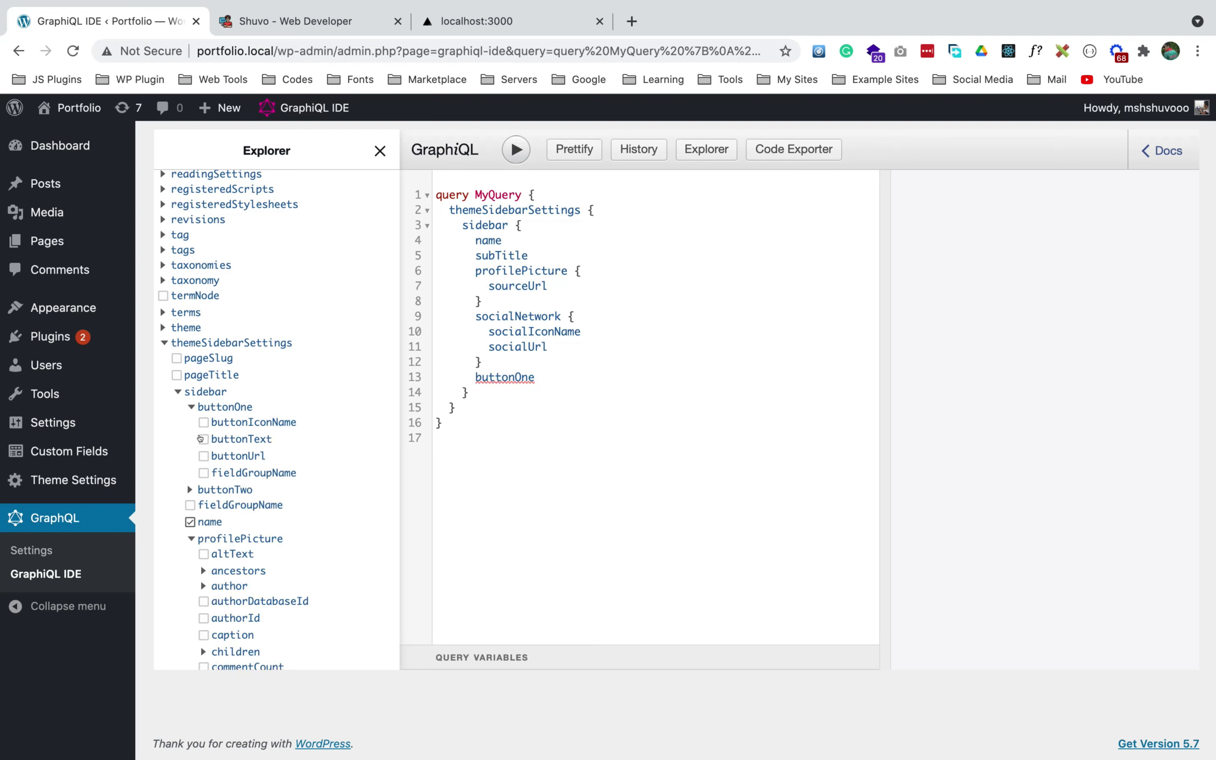
left_click(201, 439)
left_click(203, 456)
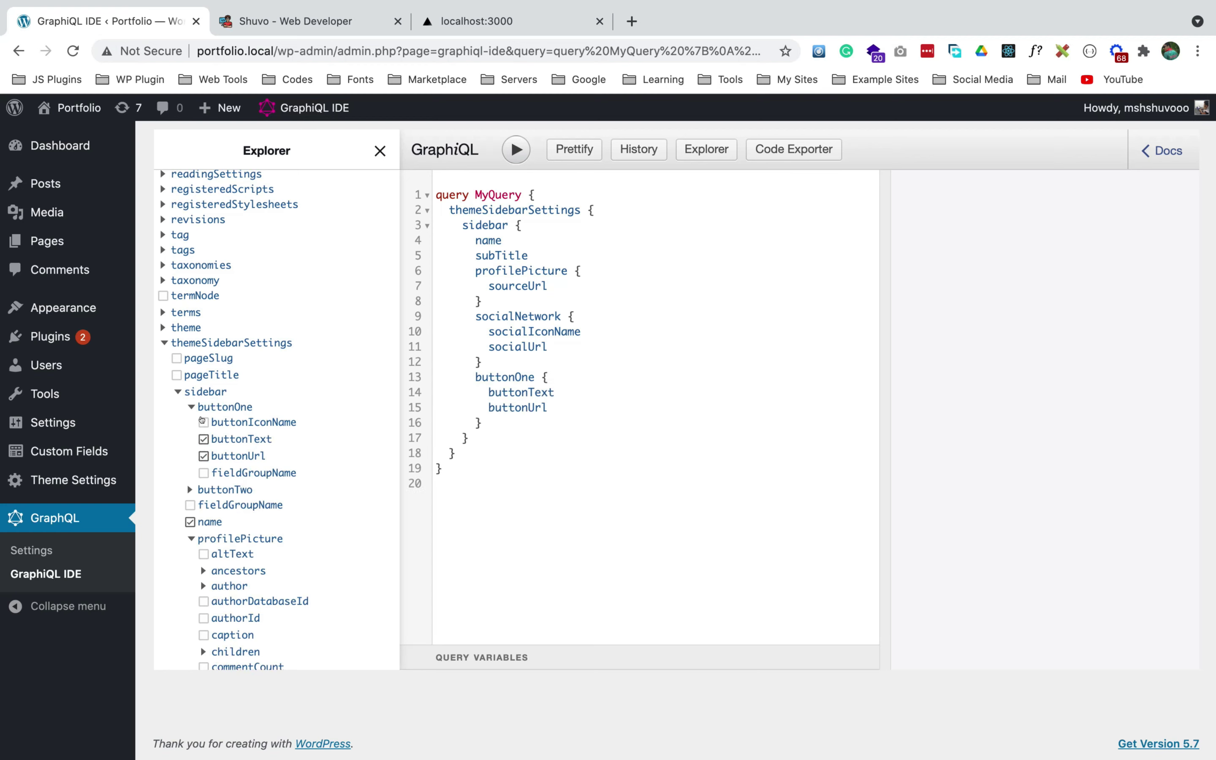
left_click(202, 421)
- Add the sidebar's buttonTwo to the query with its buttonText, buttonUrl and buttonIconName fields
scroll(233, 439, "down", 1)
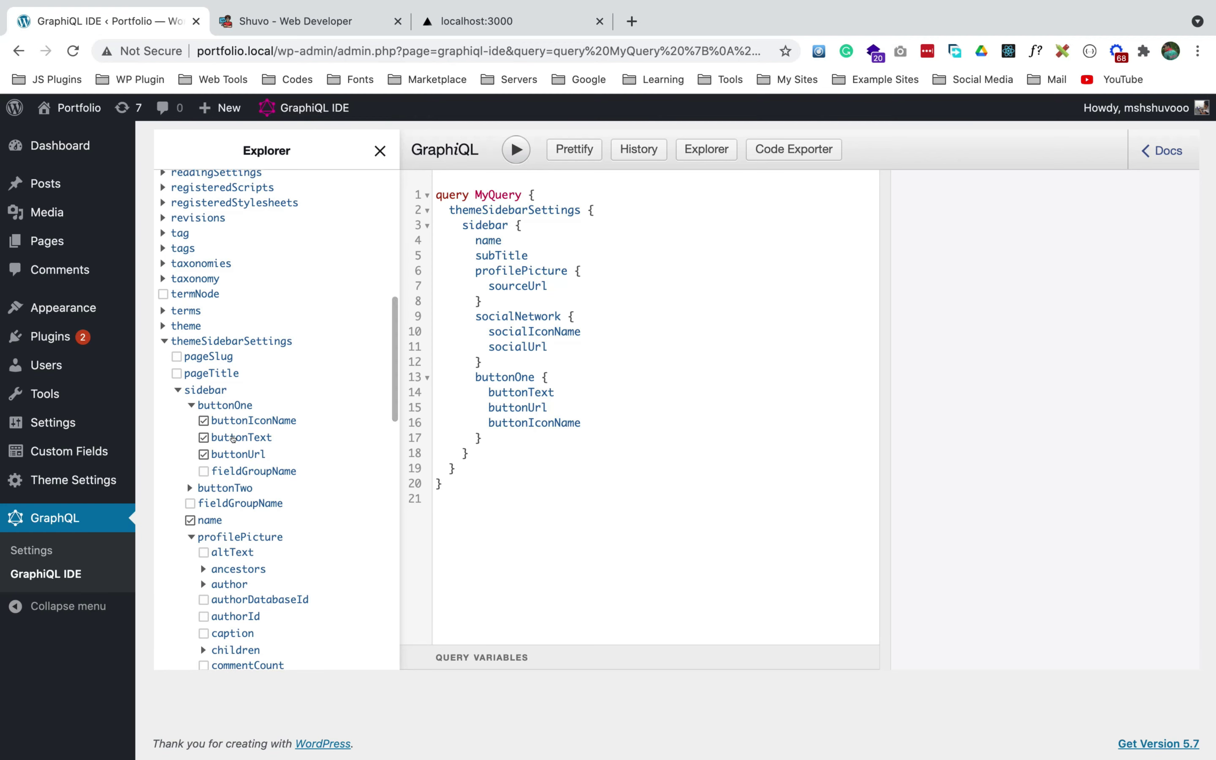
scroll(232, 438, "down", 2)
scroll(233, 439, "down", 4)
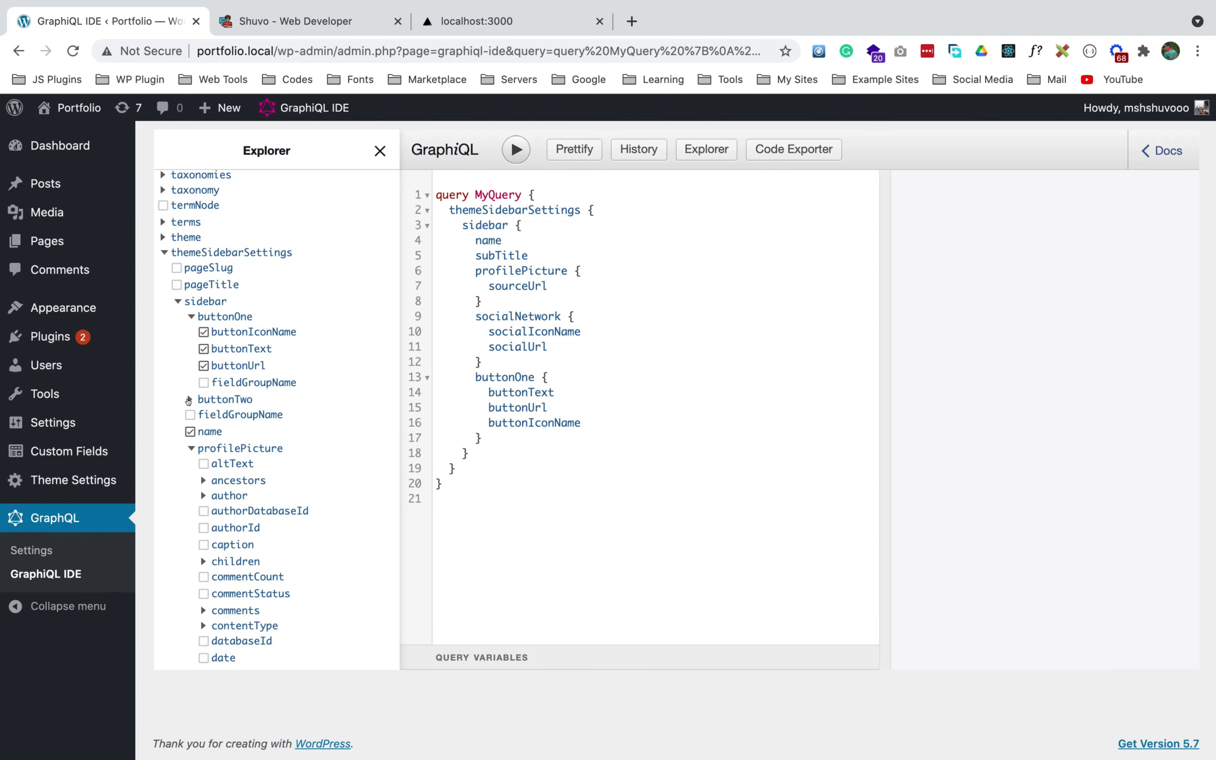
left_click(188, 399)
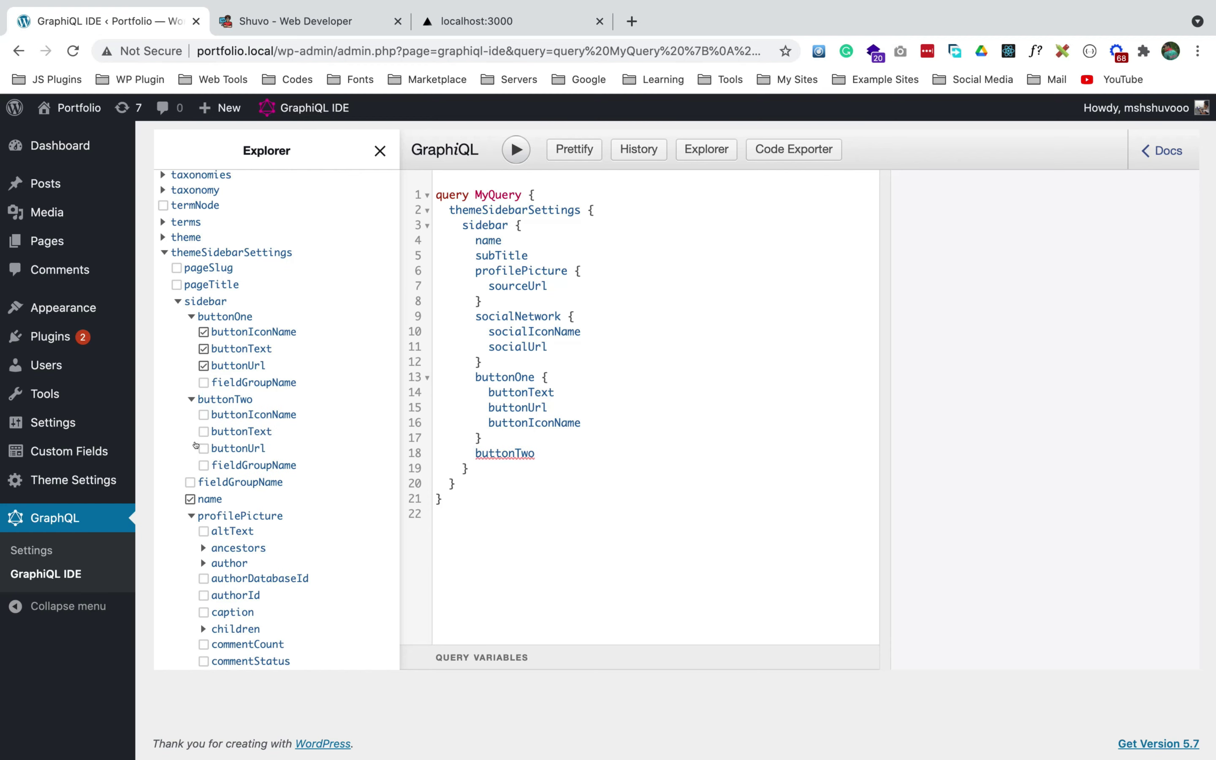
left_click(203, 431)
left_click(202, 448)
left_click(202, 415)
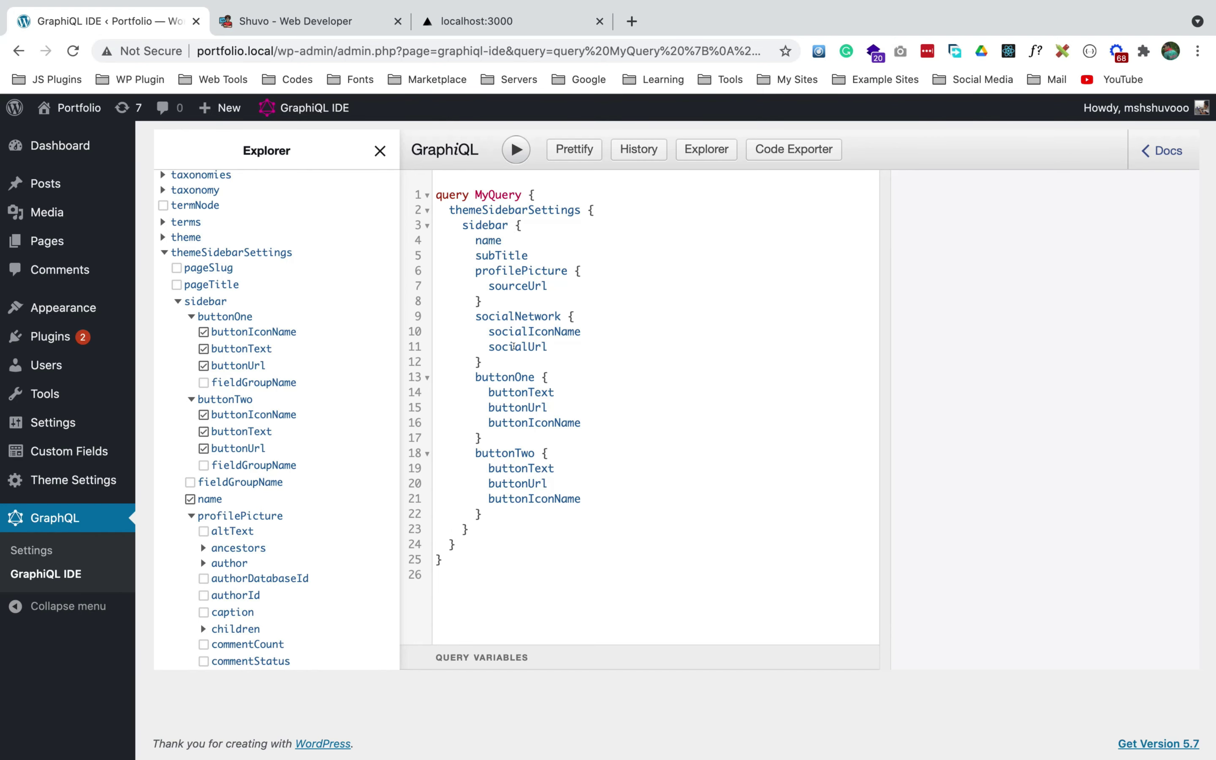
- Run the sidebar query and review the returned profile, social network and button data
left_click(513, 150)
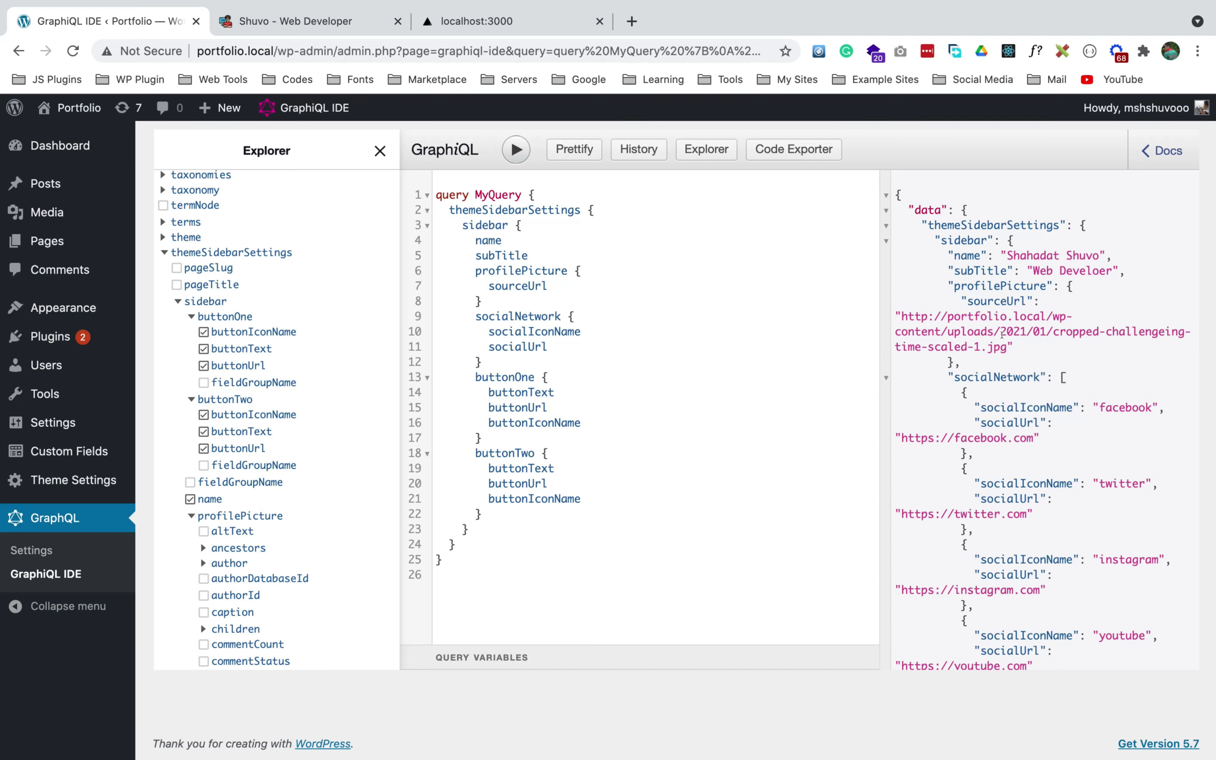
mouse_move(1002, 333)
scroll(1014, 354, "down", 4)
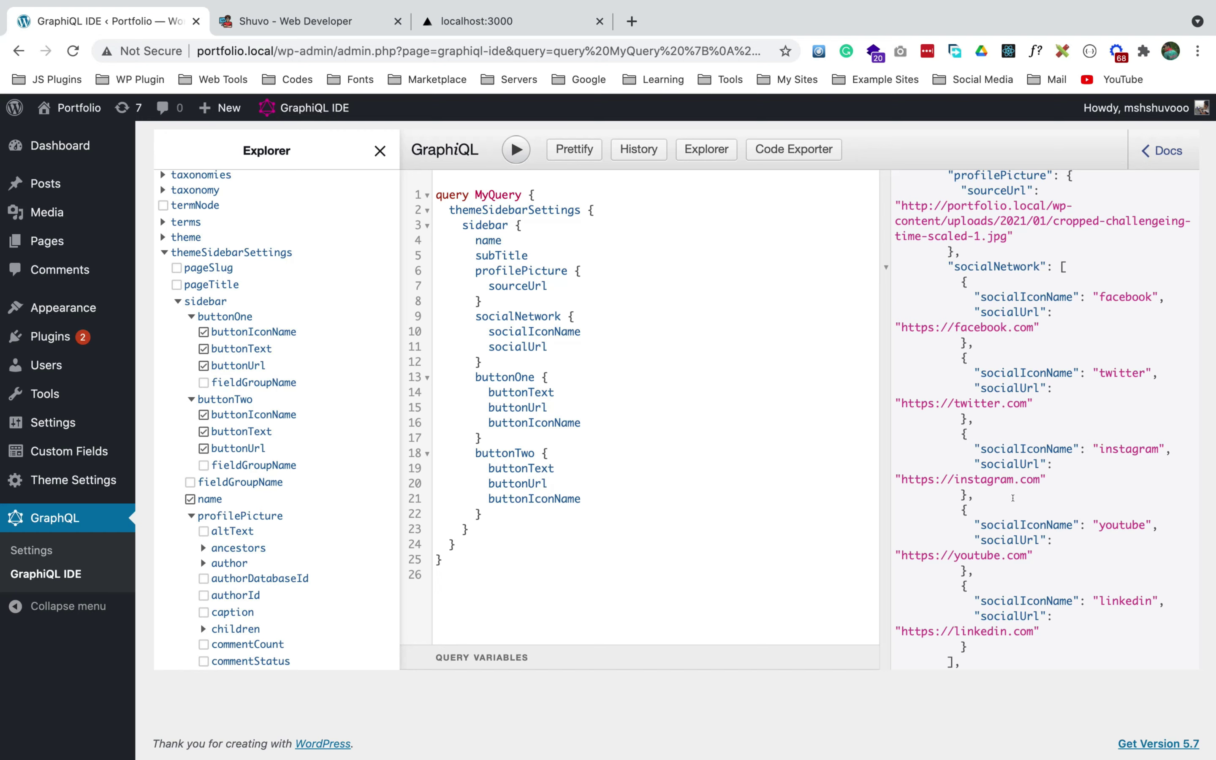
scroll(1013, 498, "down", 10)
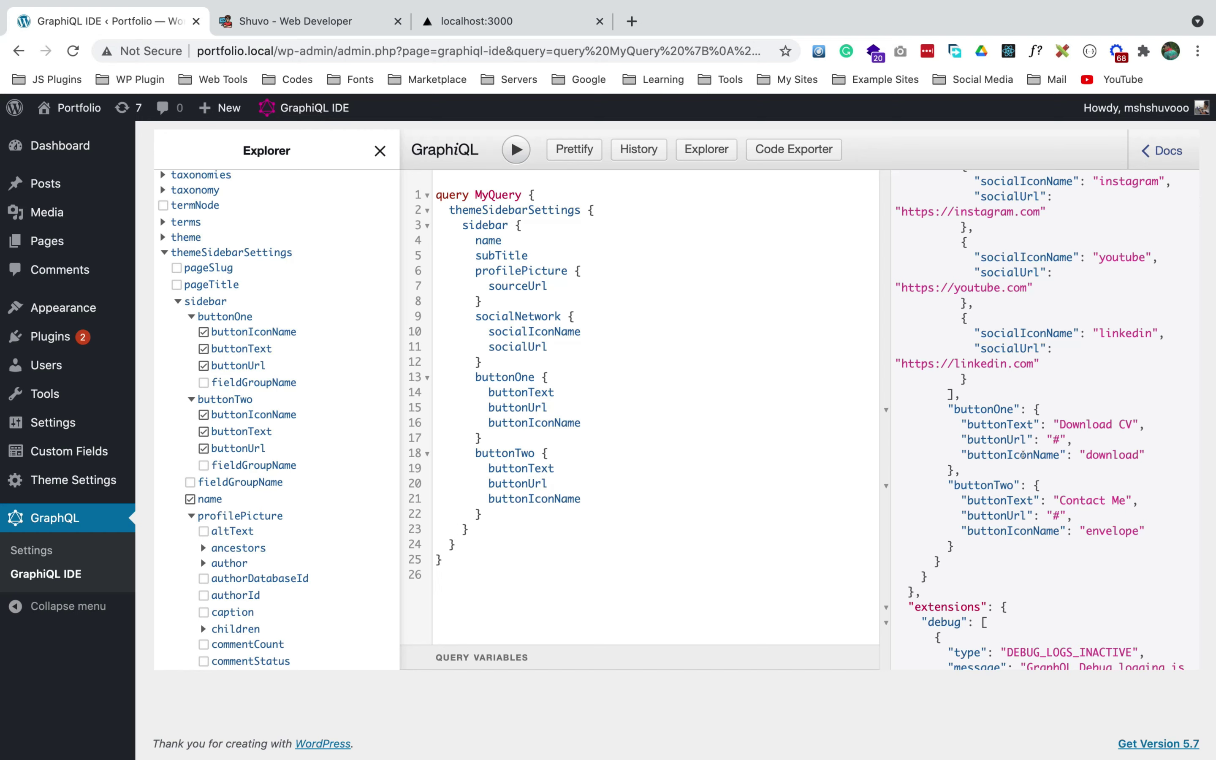
scroll(1090, 525, "up", 12)
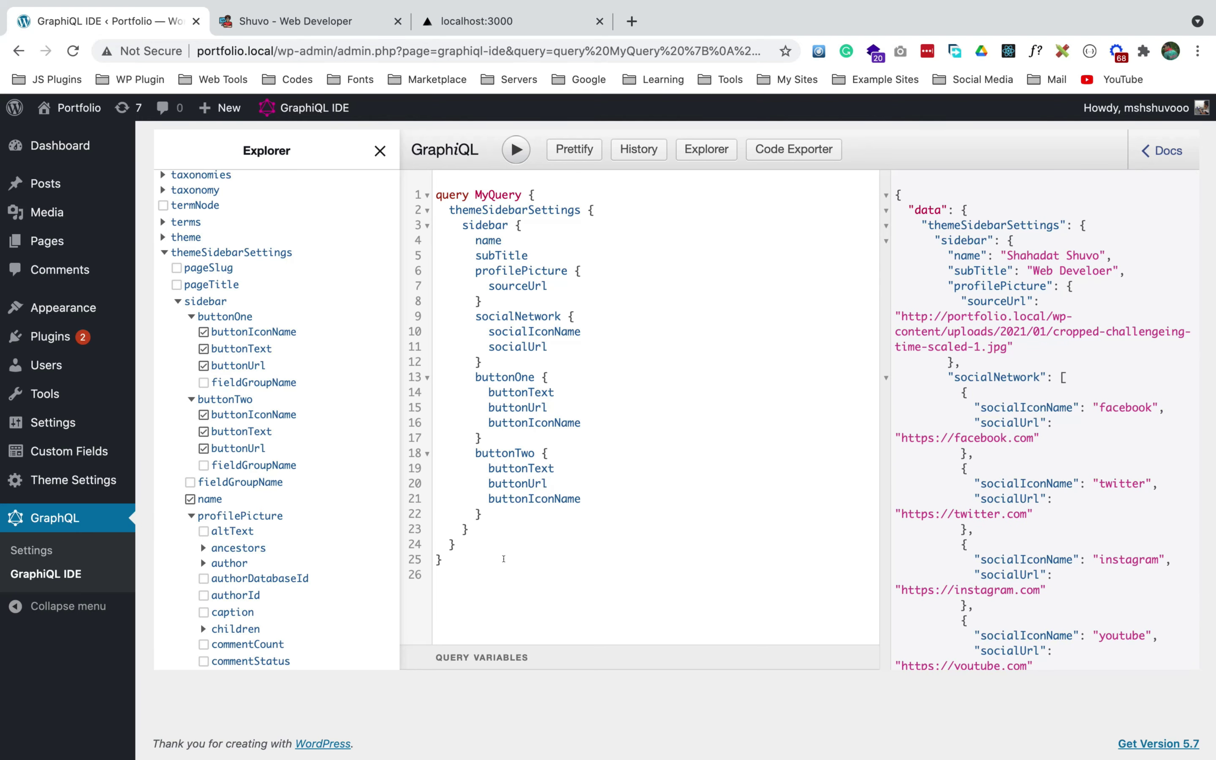
- Copy the complete themeSidebarSettings query from the GraphiQL editor
key("super+a")
key("ctrl+c")
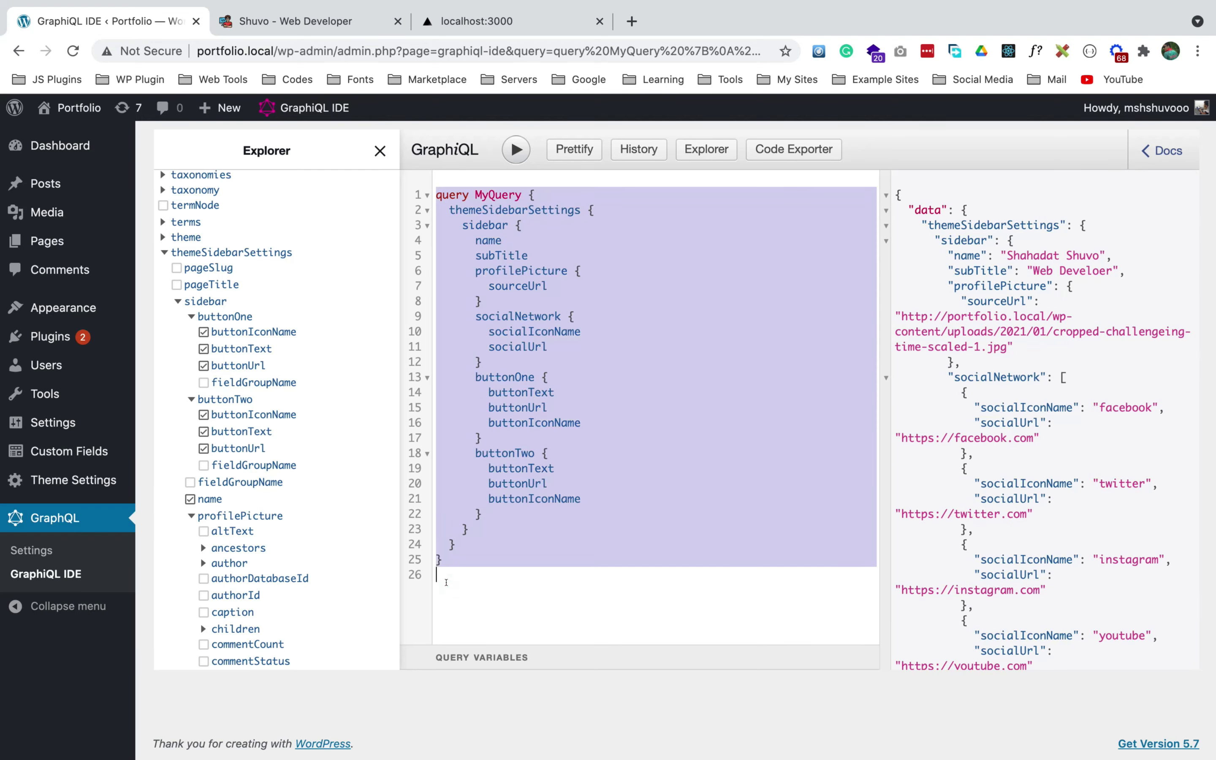
key("ctrl+Left")
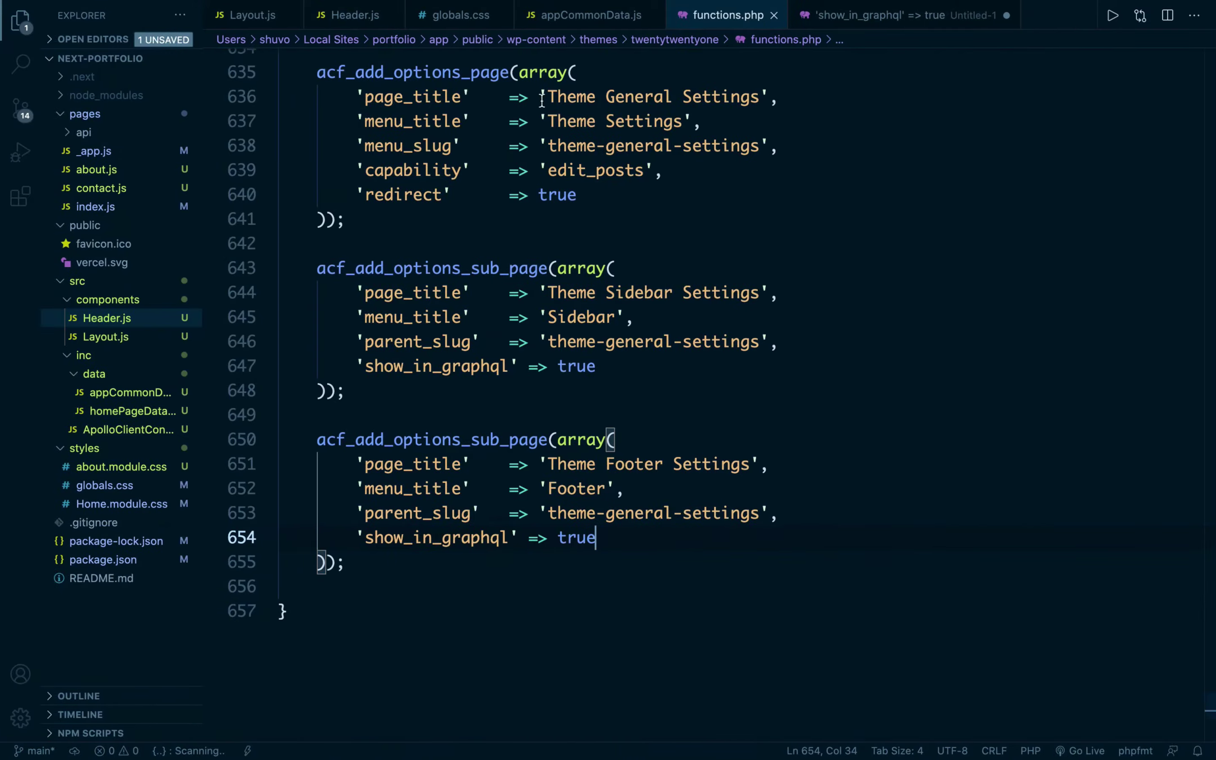
key("ctrl+Right")
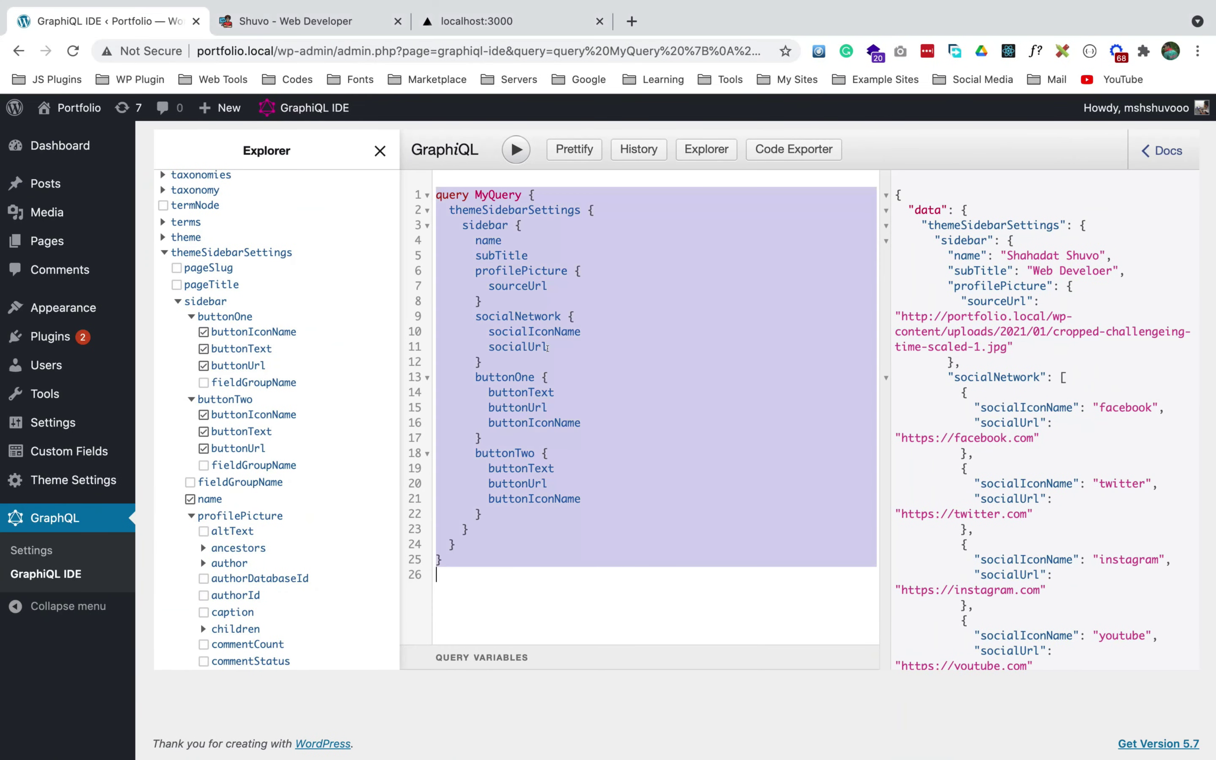
- Browse the live portfolio site's services, portfolio, home and contact pages to examine the sidebar they share
key("ctrl+Tab")
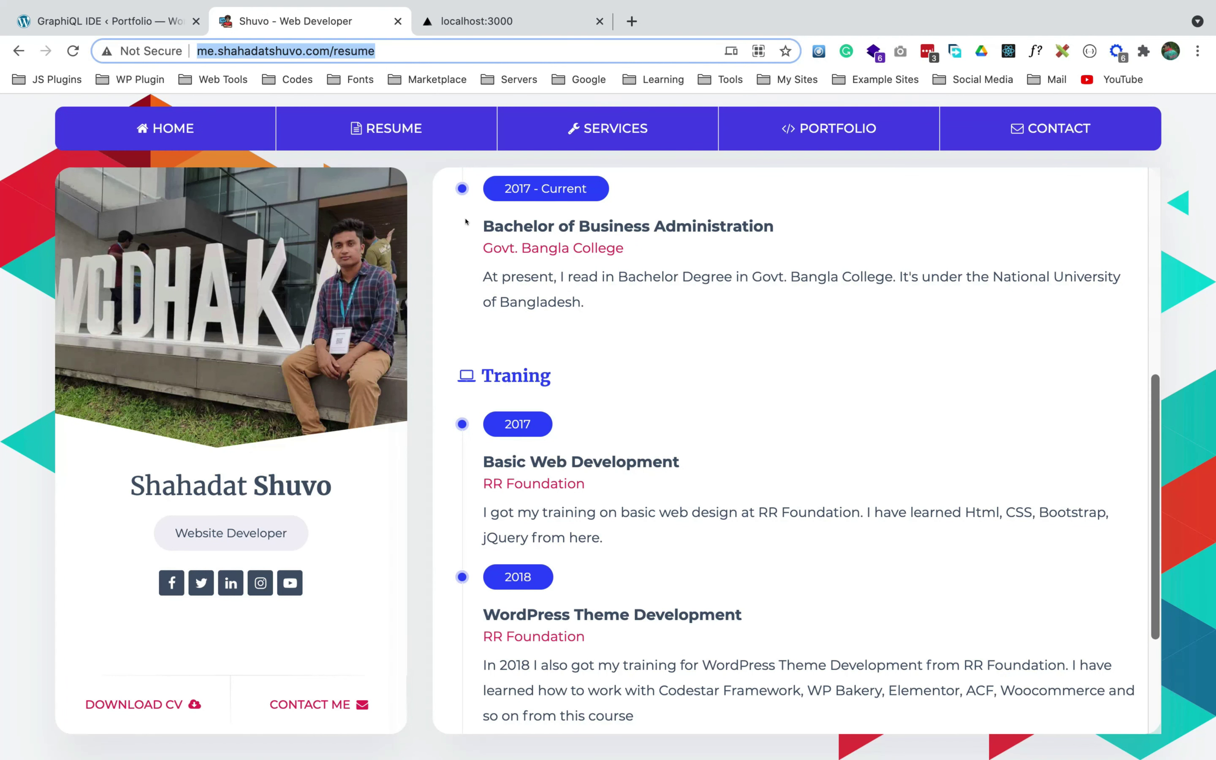
left_click(360, 128)
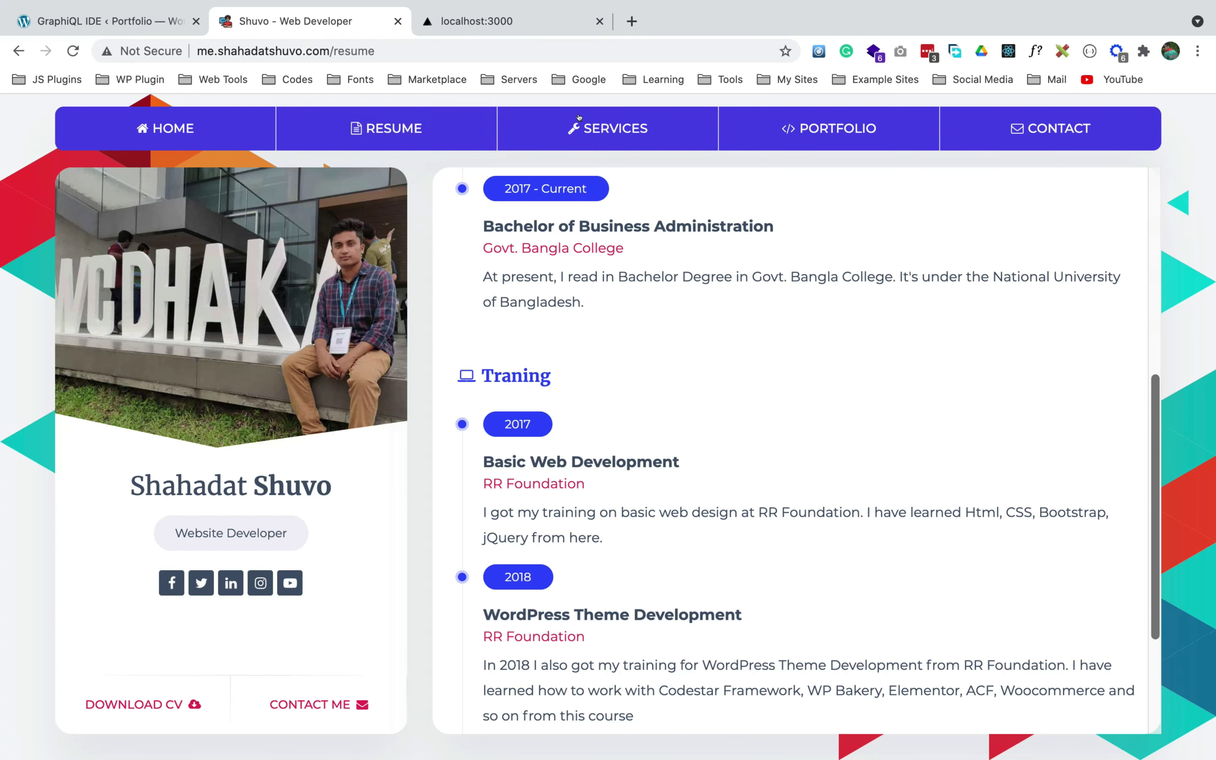
left_click(621, 129)
left_click(791, 127)
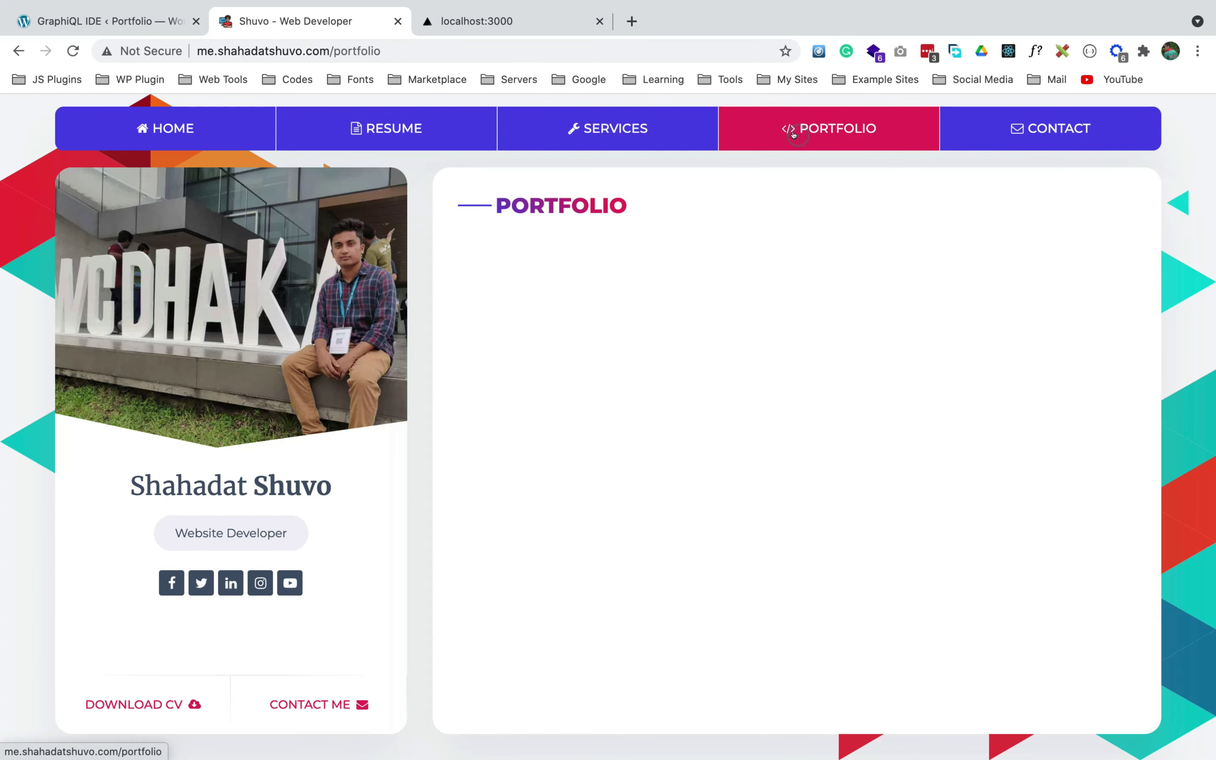
left_click(232, 133)
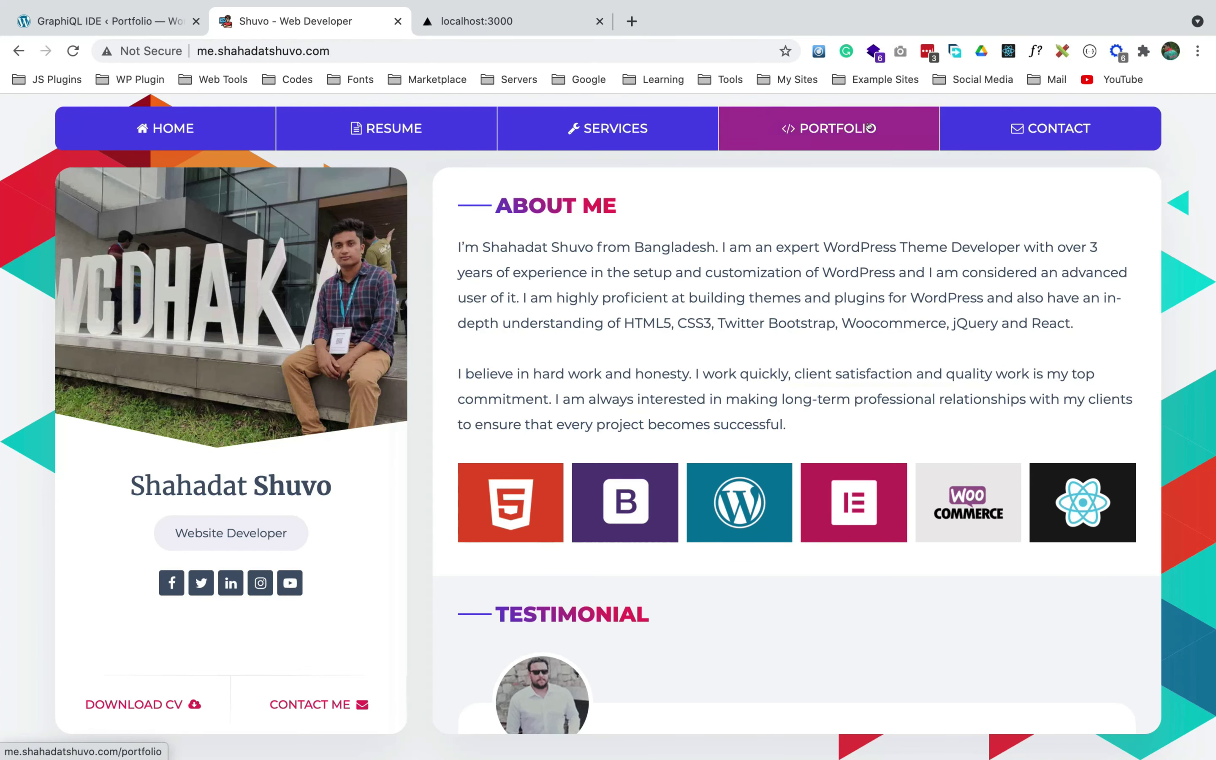
left_click(1054, 126)
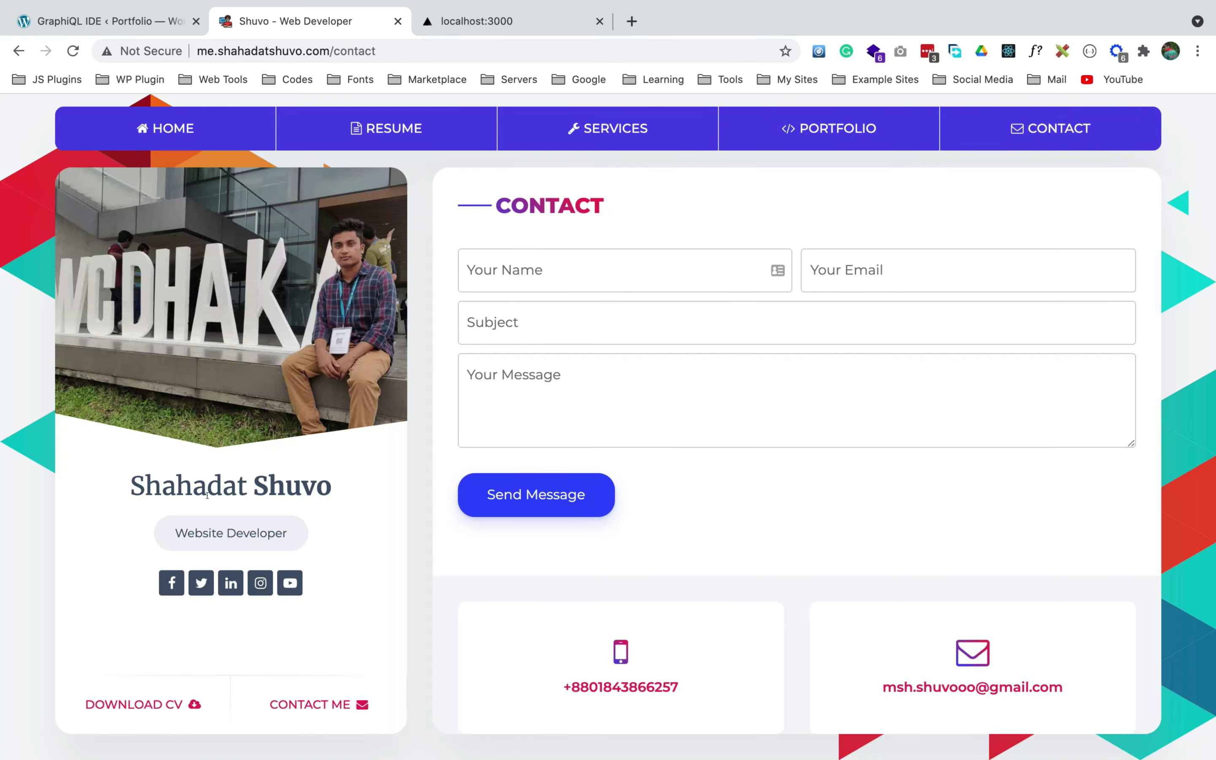
- Switch to VS Code and paste the copied query below the headerMenus block inside CommonDataQuery in appCommonData.js
key("ctrl+Left")
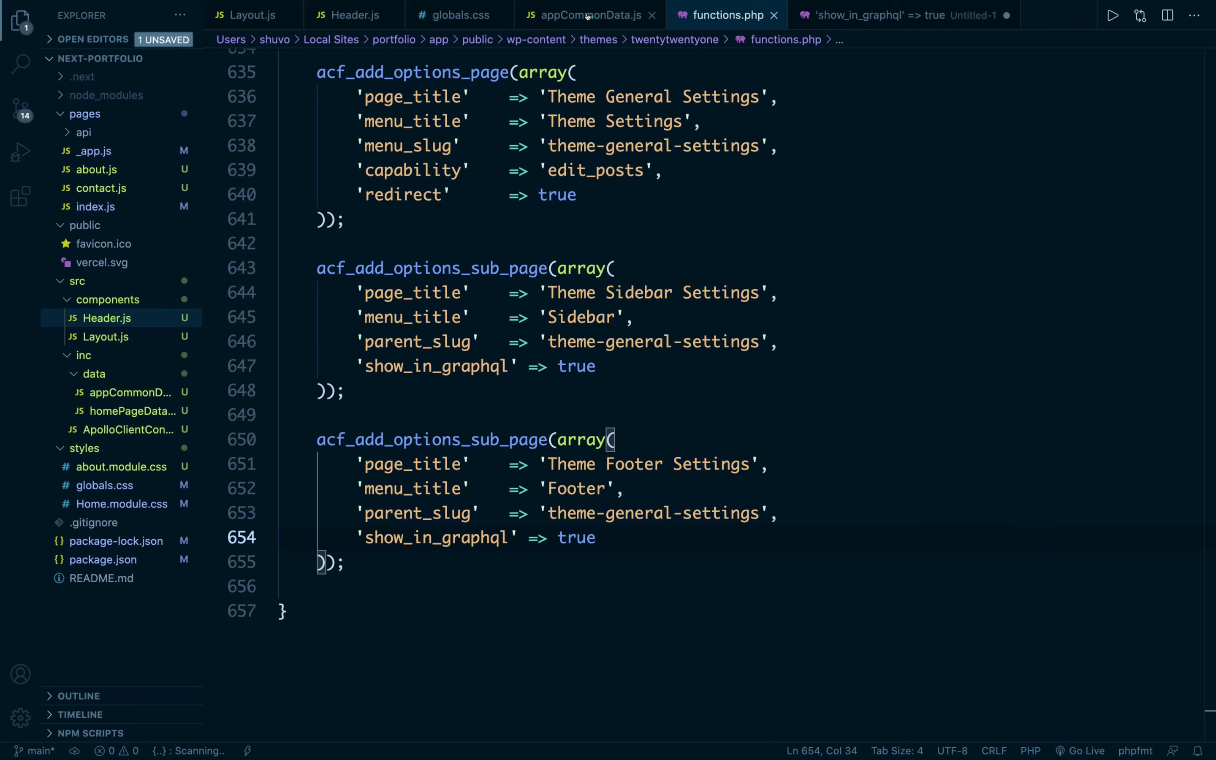
left_click(587, 16)
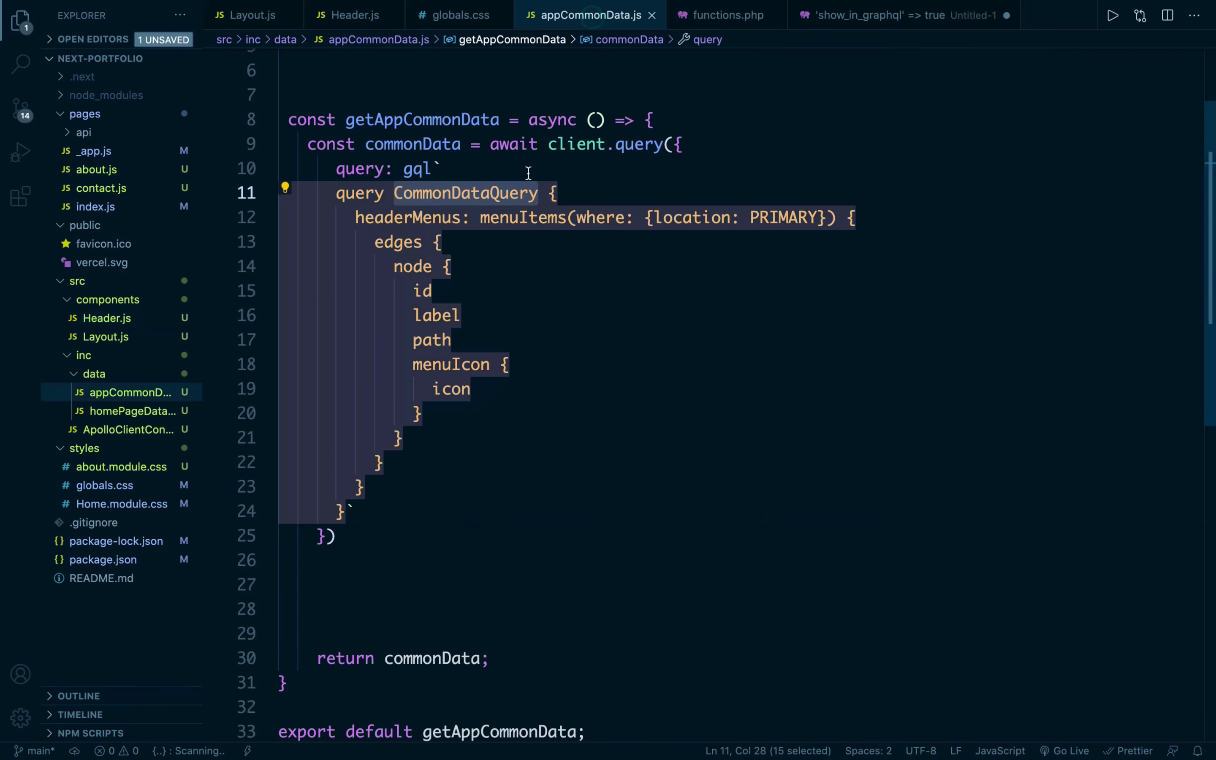
left_click(556, 194)
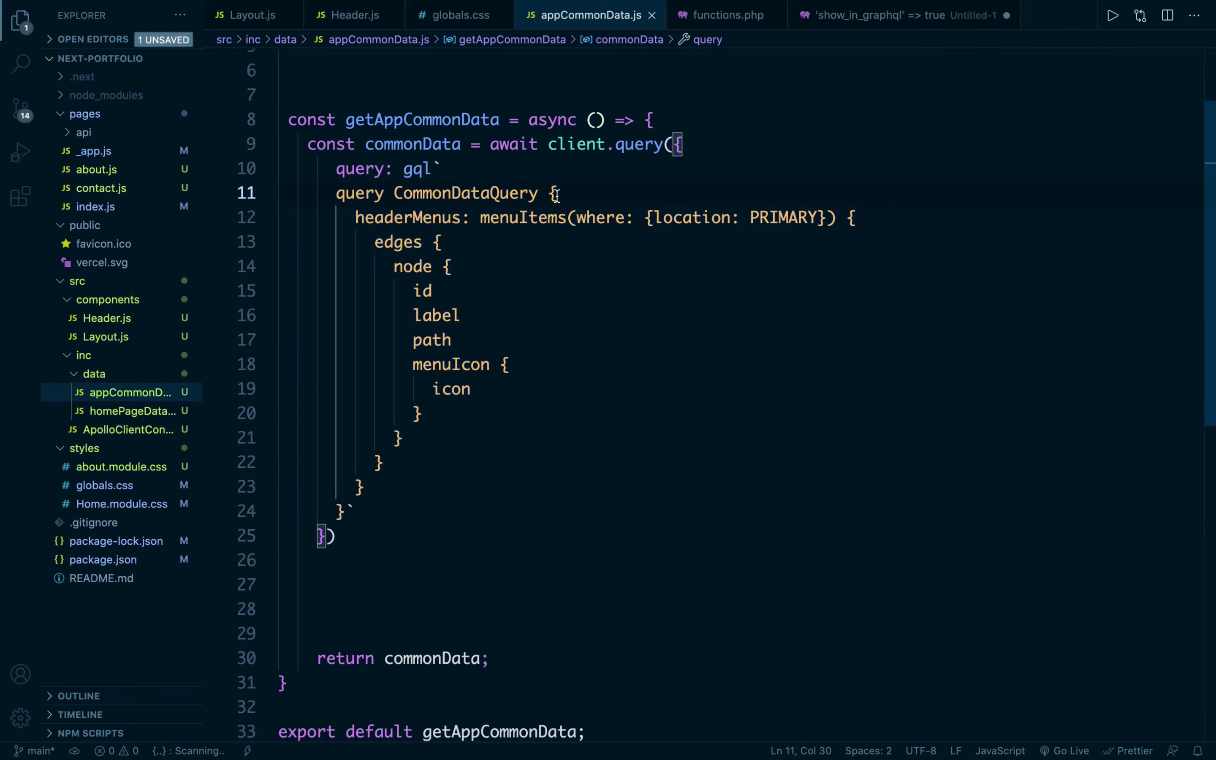
left_click(856, 220)
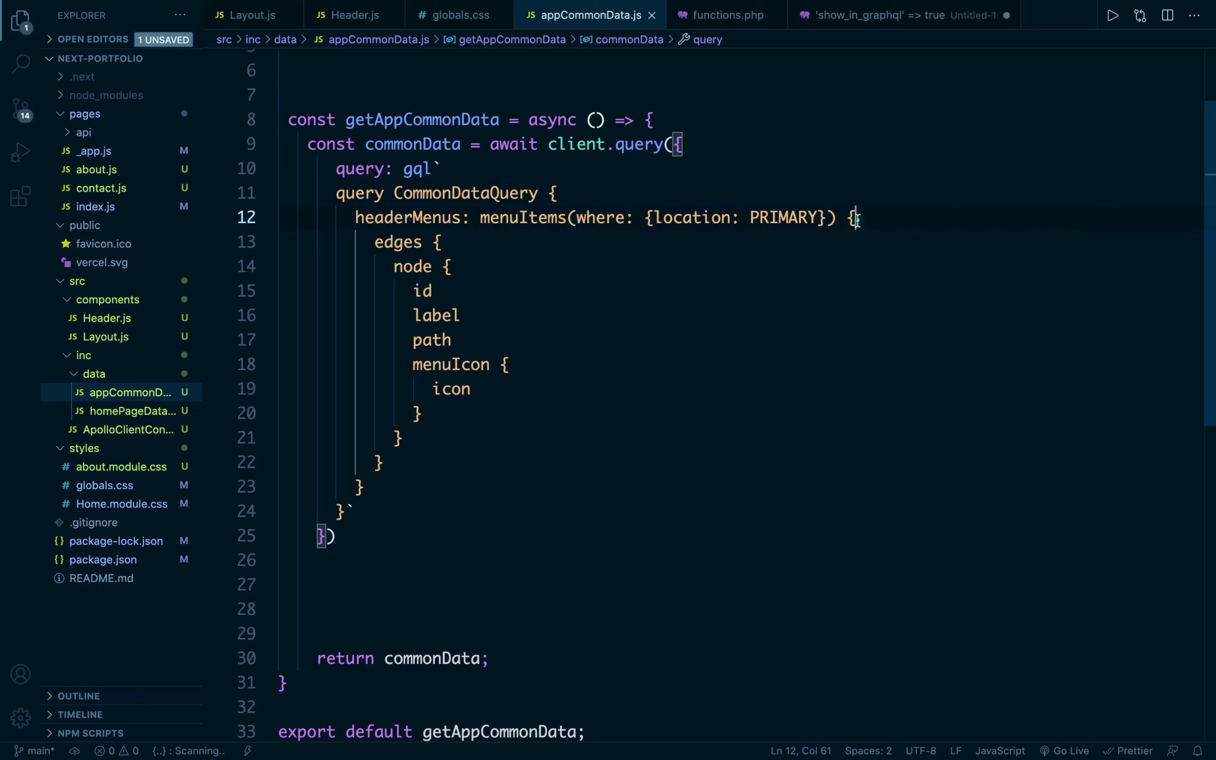
left_click(366, 486)
key("Return")
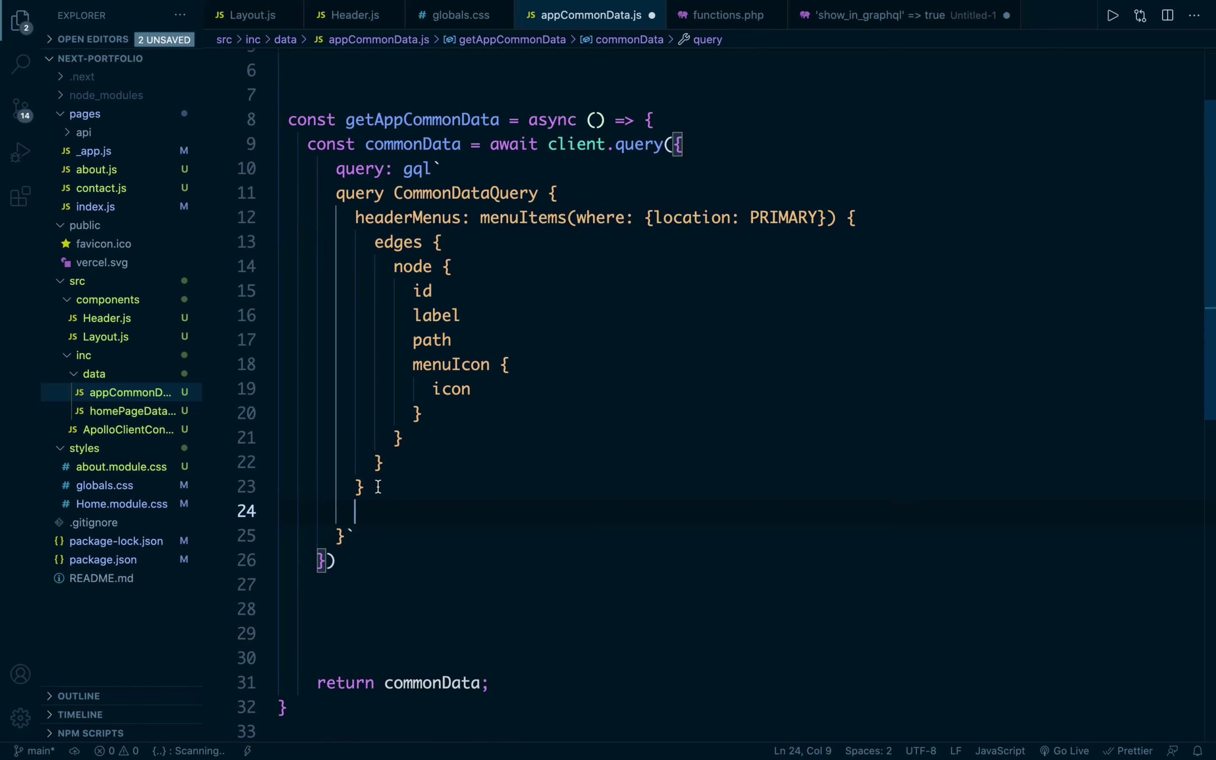
key("ctrl+v")
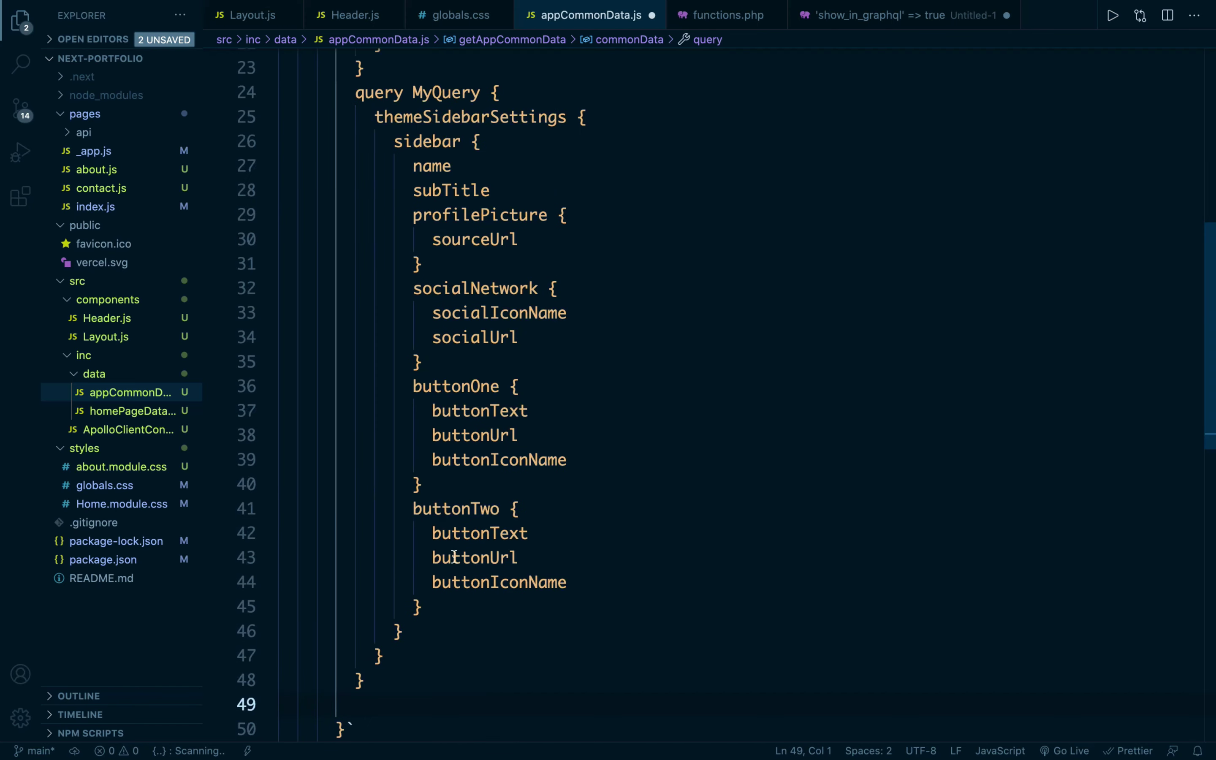
- Remove the pasted query's MyQuery wrapper line and its extra closing brace, leaving only the themeSidebarSettings block, and save appCommonData.js
scroll(454, 555, "up", 4)
scroll(453, 555, "down", 3)
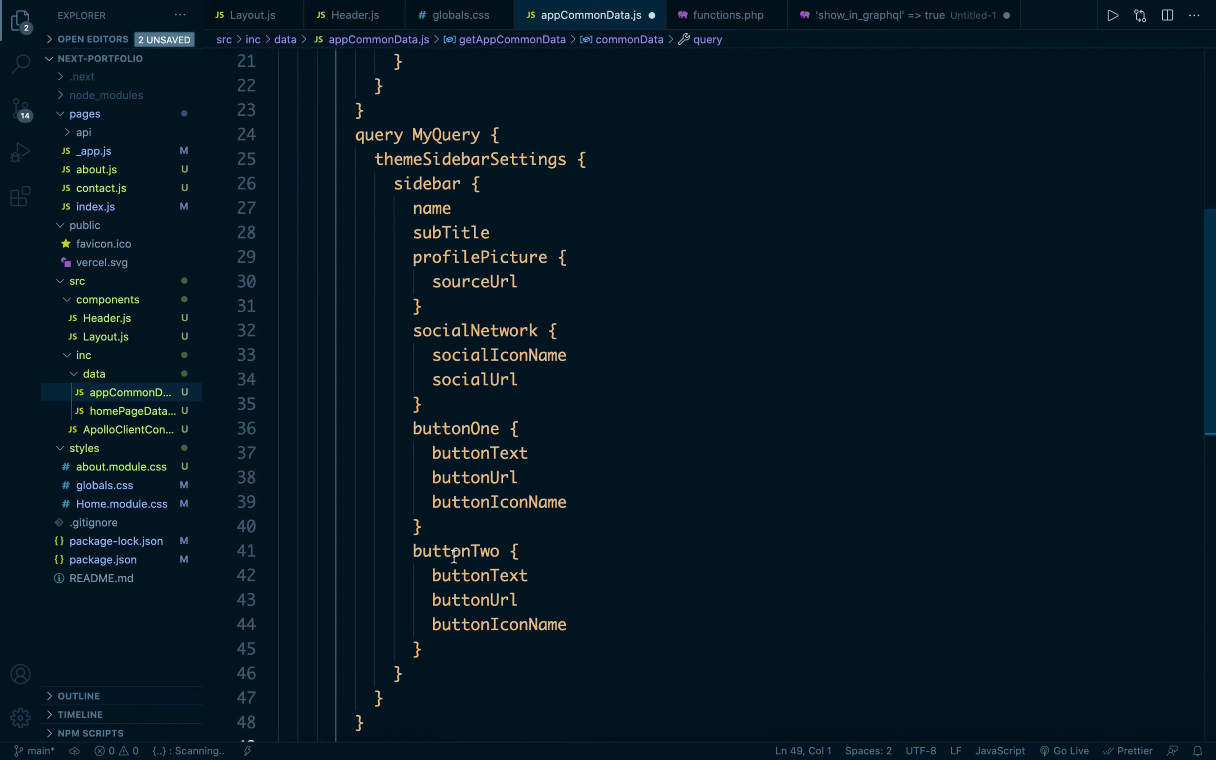
left_click_drag(505, 135, 500, 115)
key("BackSpace")
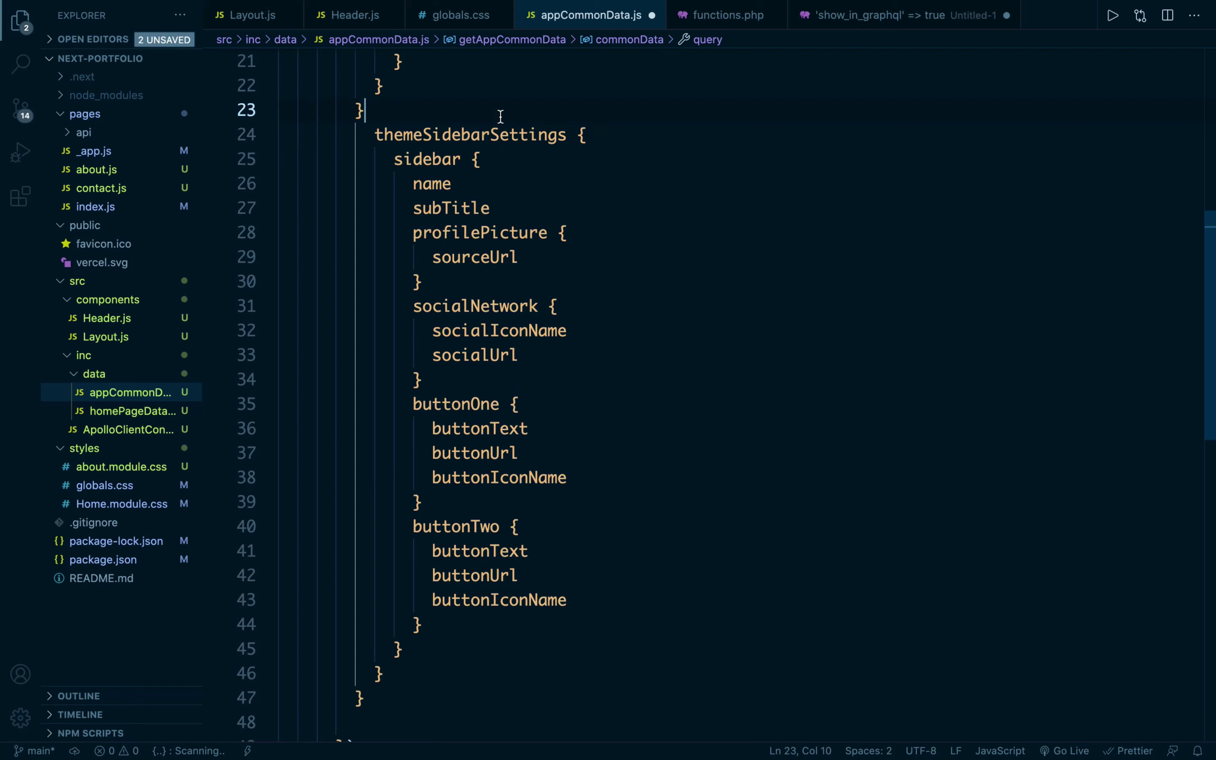
scroll(402, 560, "down", 3)
left_click_drag(391, 563, 365, 585)
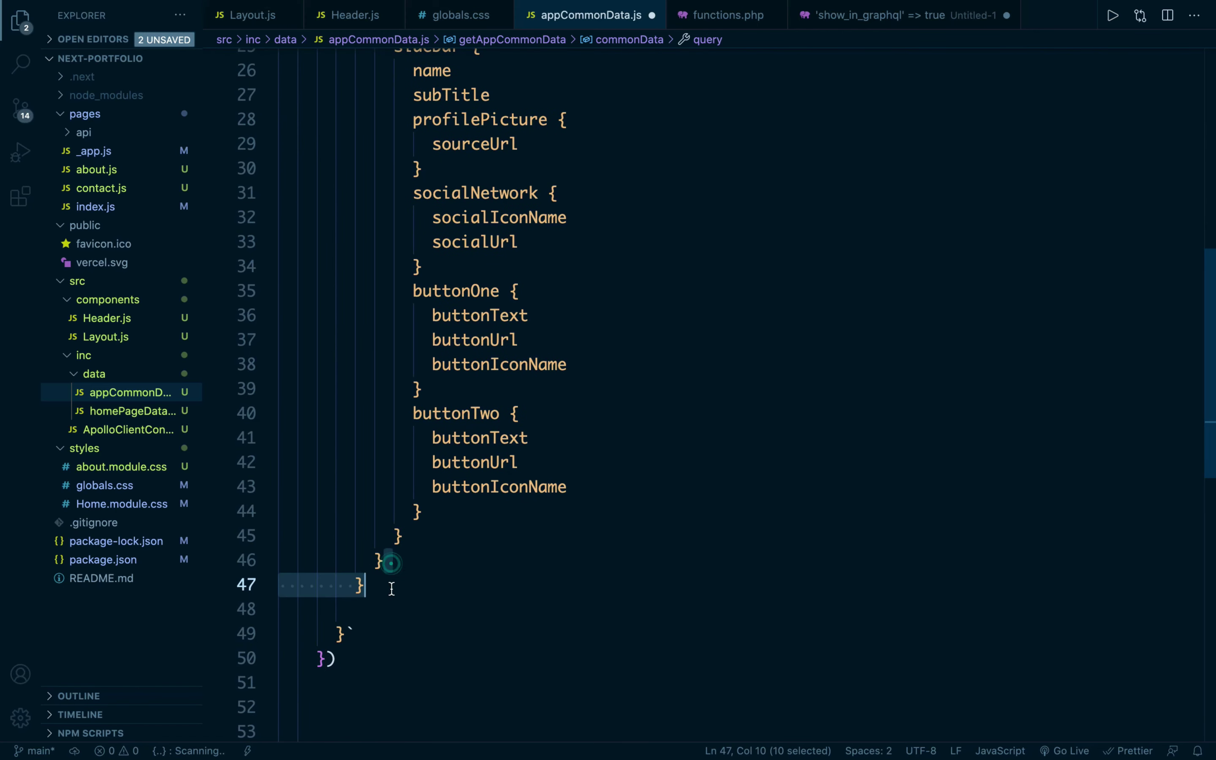
key("BackSpace")
scroll(423, 588, "up", 3)
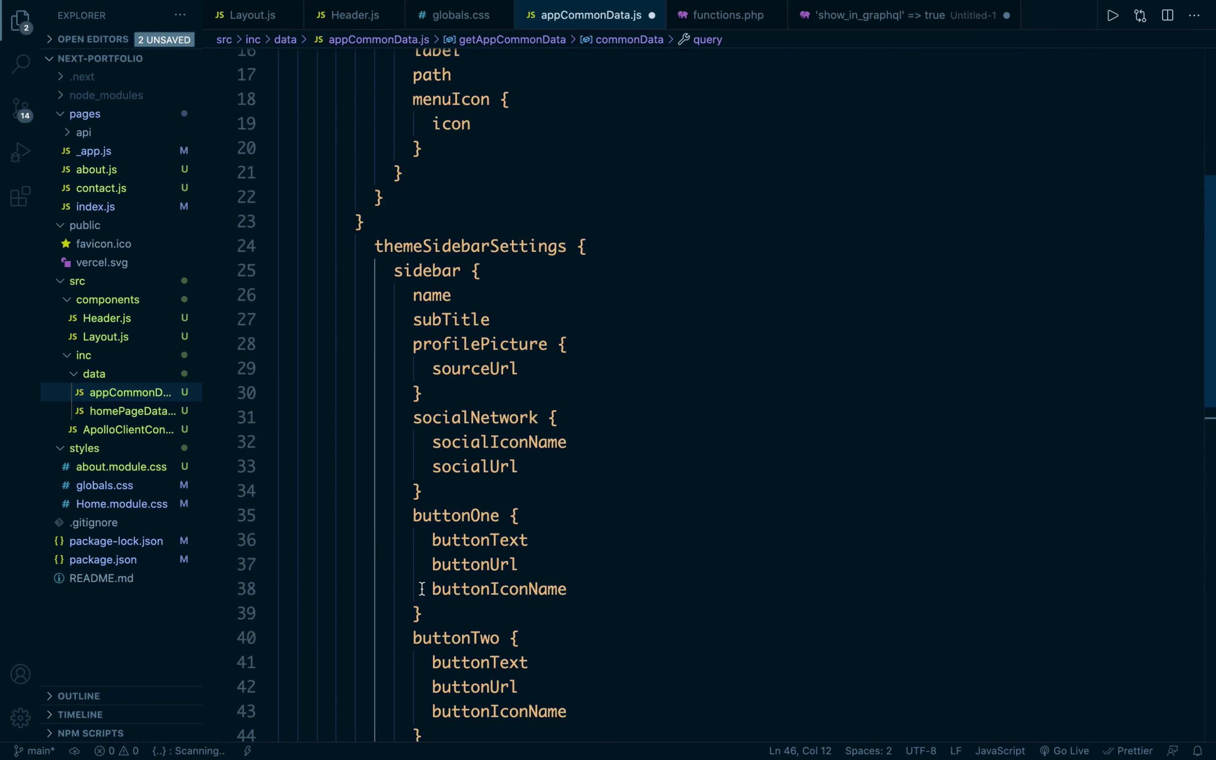
scroll(618, 368, "up", 6)
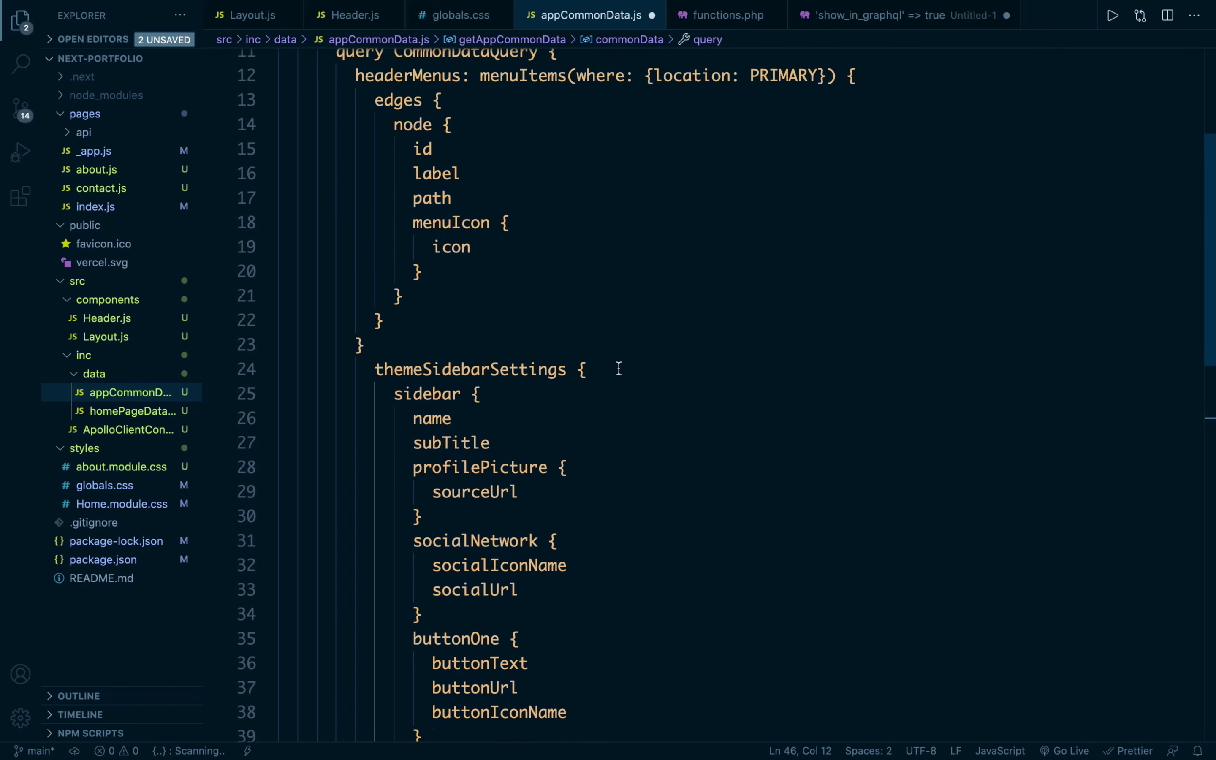
key("super+s")
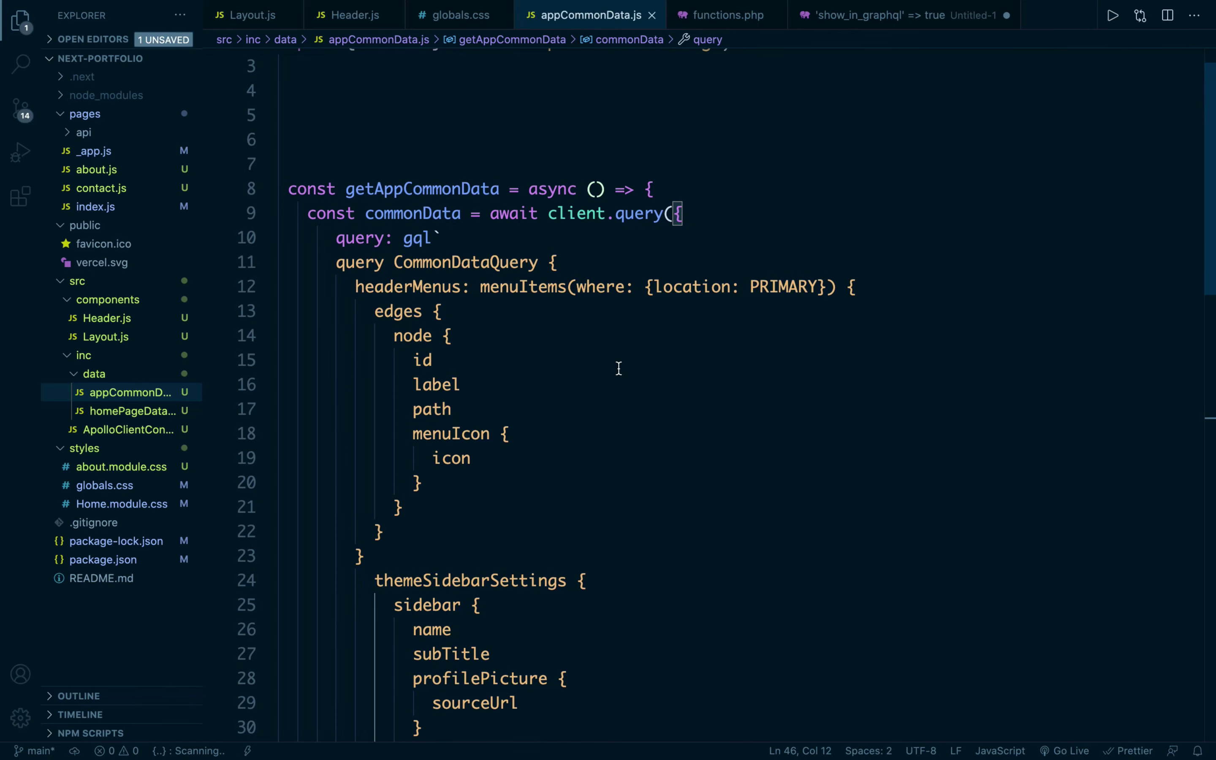
- Switch to the browser and reload the local portfolio site at localhost:3000 to check the home page
key("ctrl+Right")
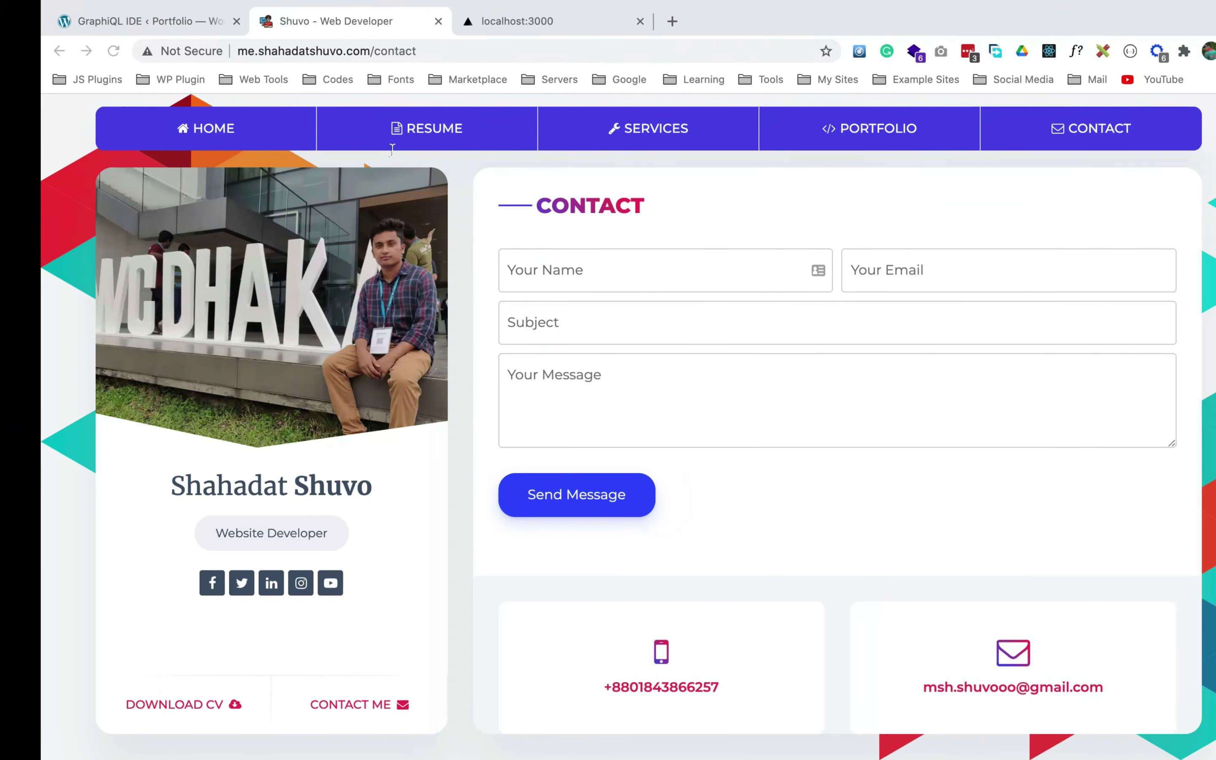
key("ctrl+Tab")
left_click(73, 50)
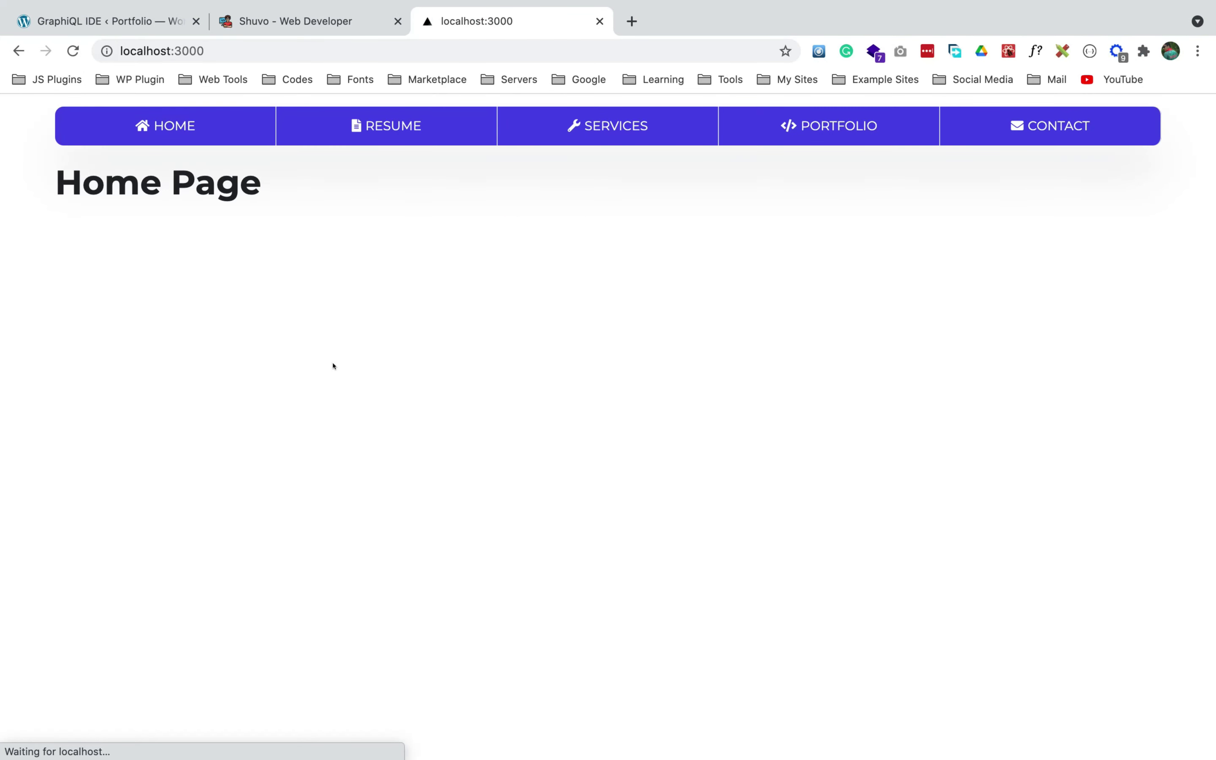
- Return to VS Code and create a new file named Sidebar.js in the src/components folder
key("ctrl+Left")
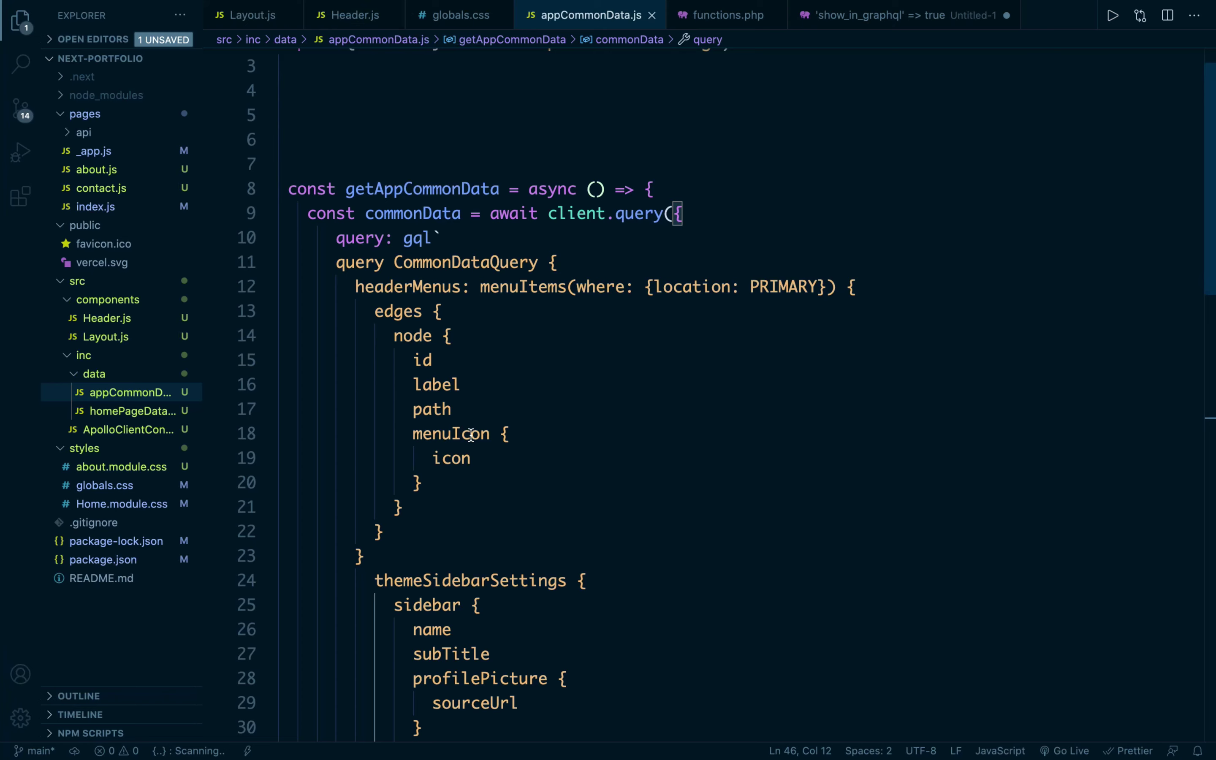
right_click(102, 297)
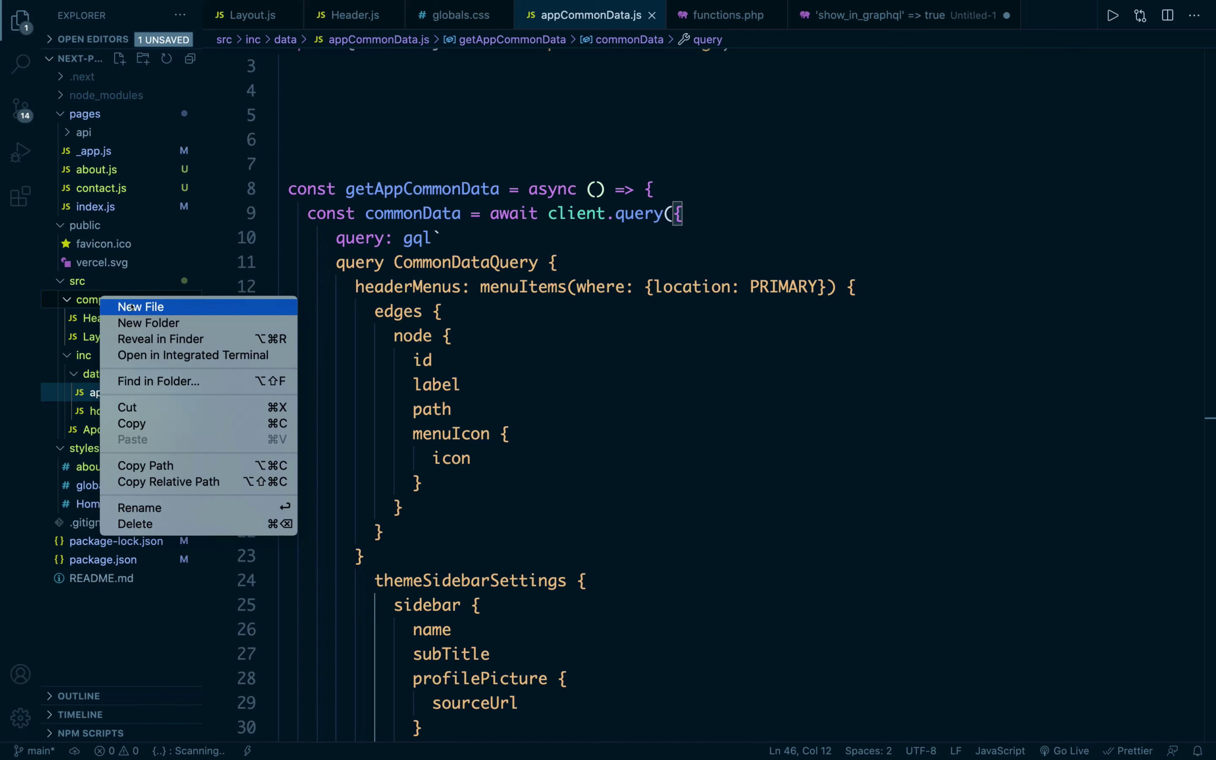
left_click(131, 307)
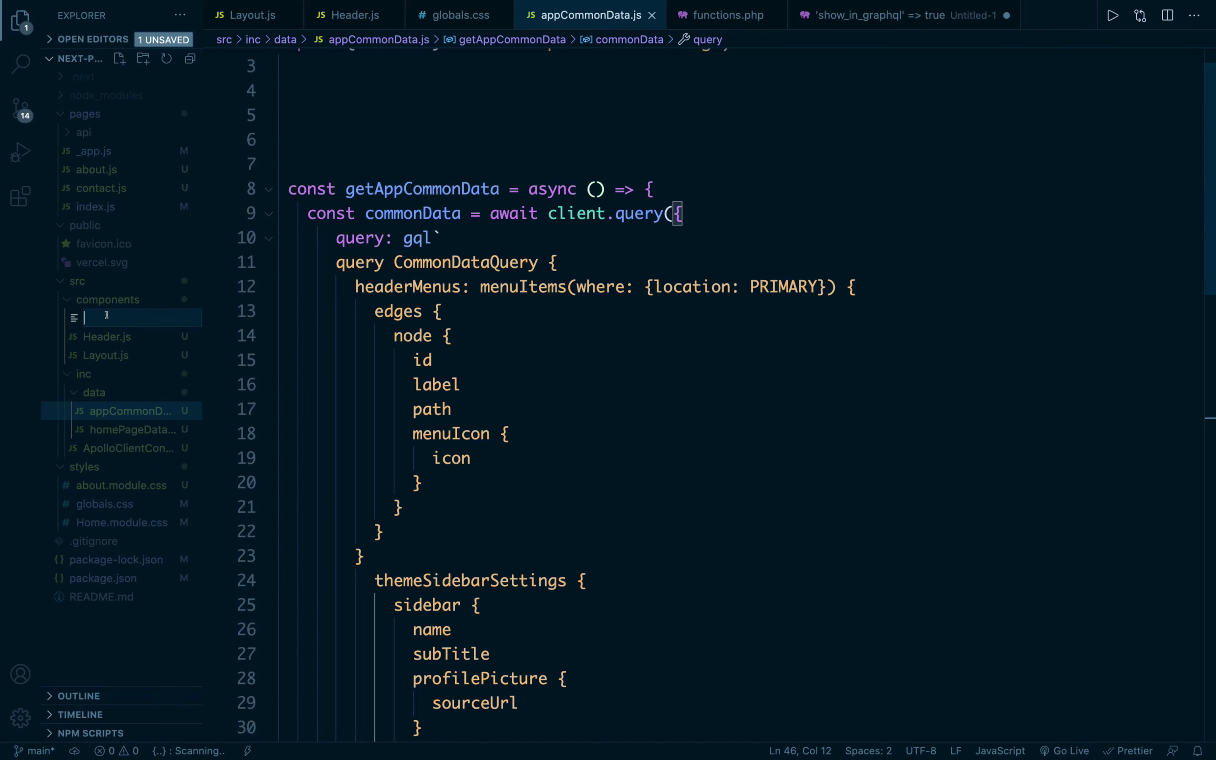
type("Sideb")
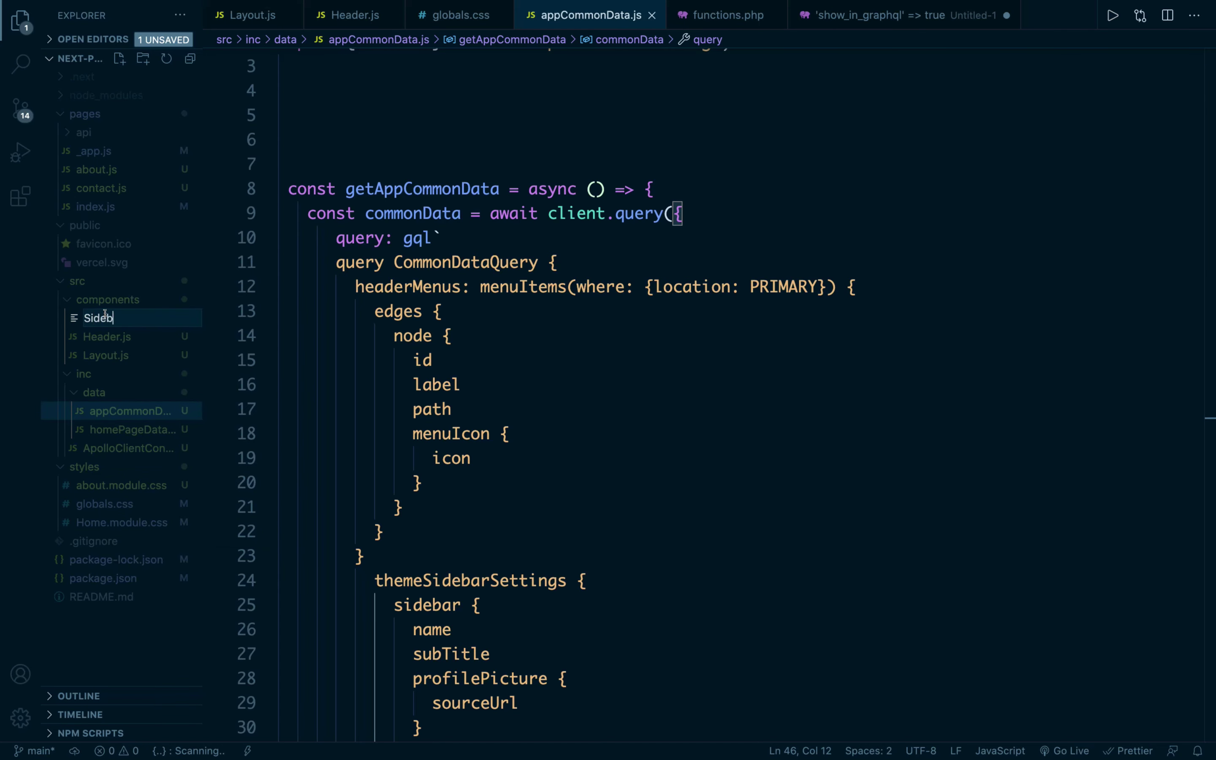
type("ar.js")
key("Return")
- Generate an arrow-function Sidebar component with a default export from the rsc snippet, and delete its React import and the blank line below
type("rsc")
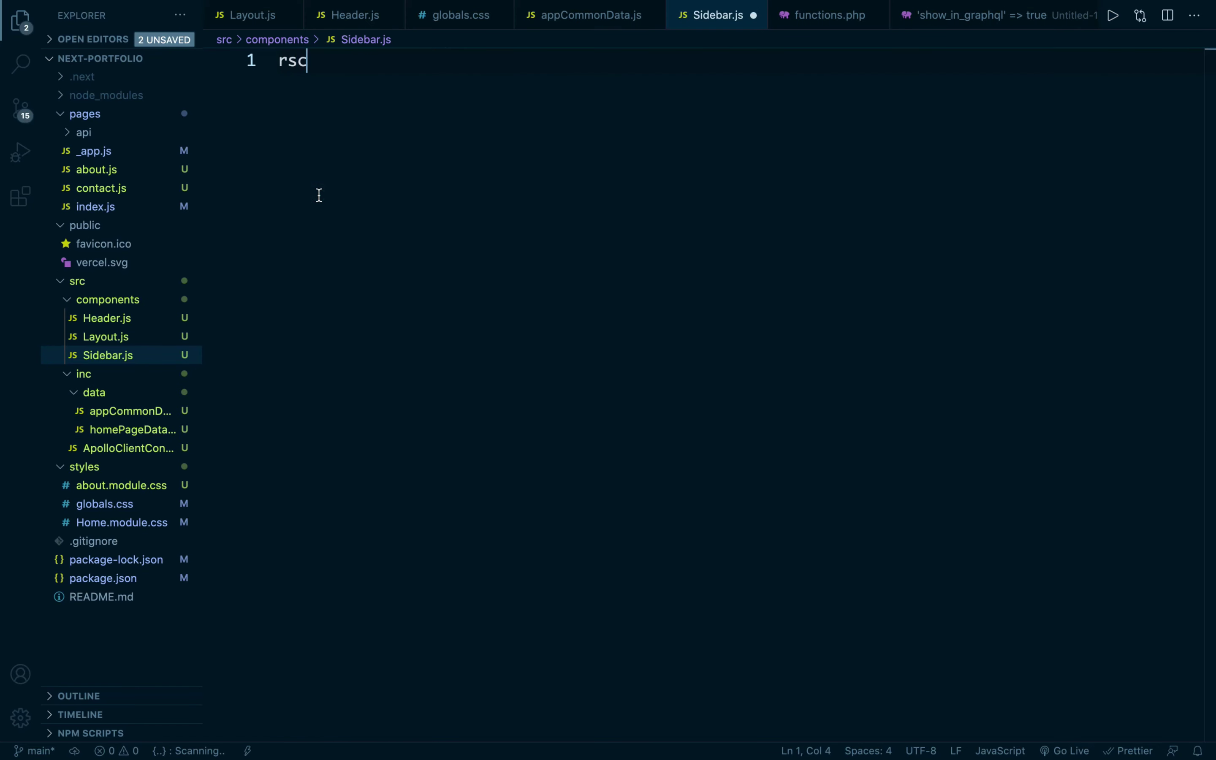
key("Return")
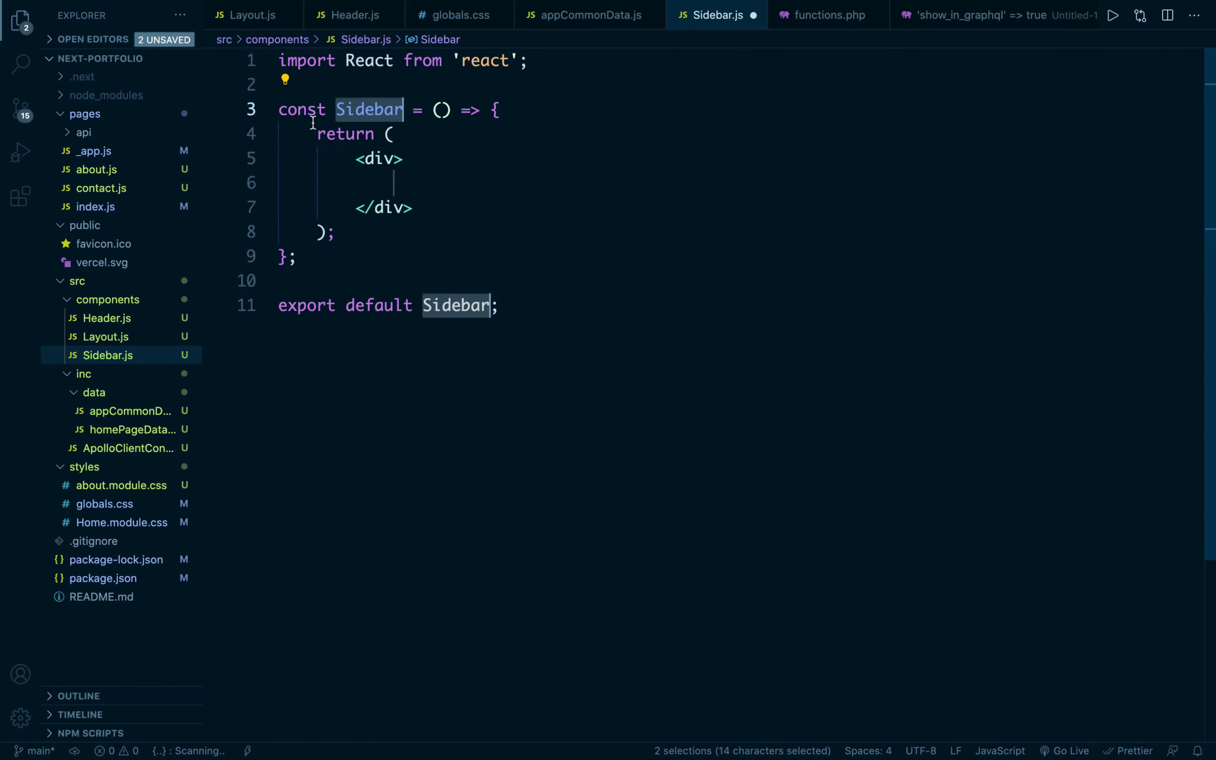
left_click(278, 109)
key("shift+Up")
key("shift+Up")
key("BackSpace")
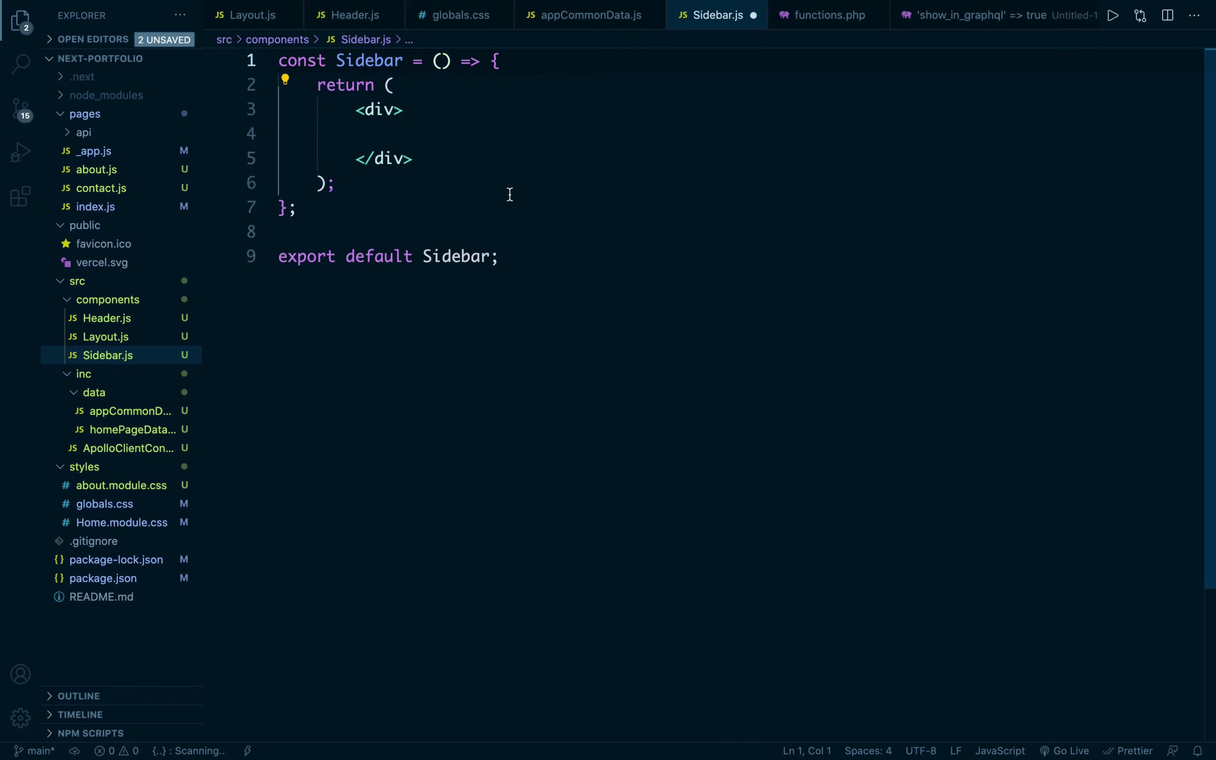
- Add a className attribute to the opening div tag returned by the Sidebar component
left_click(398, 108)
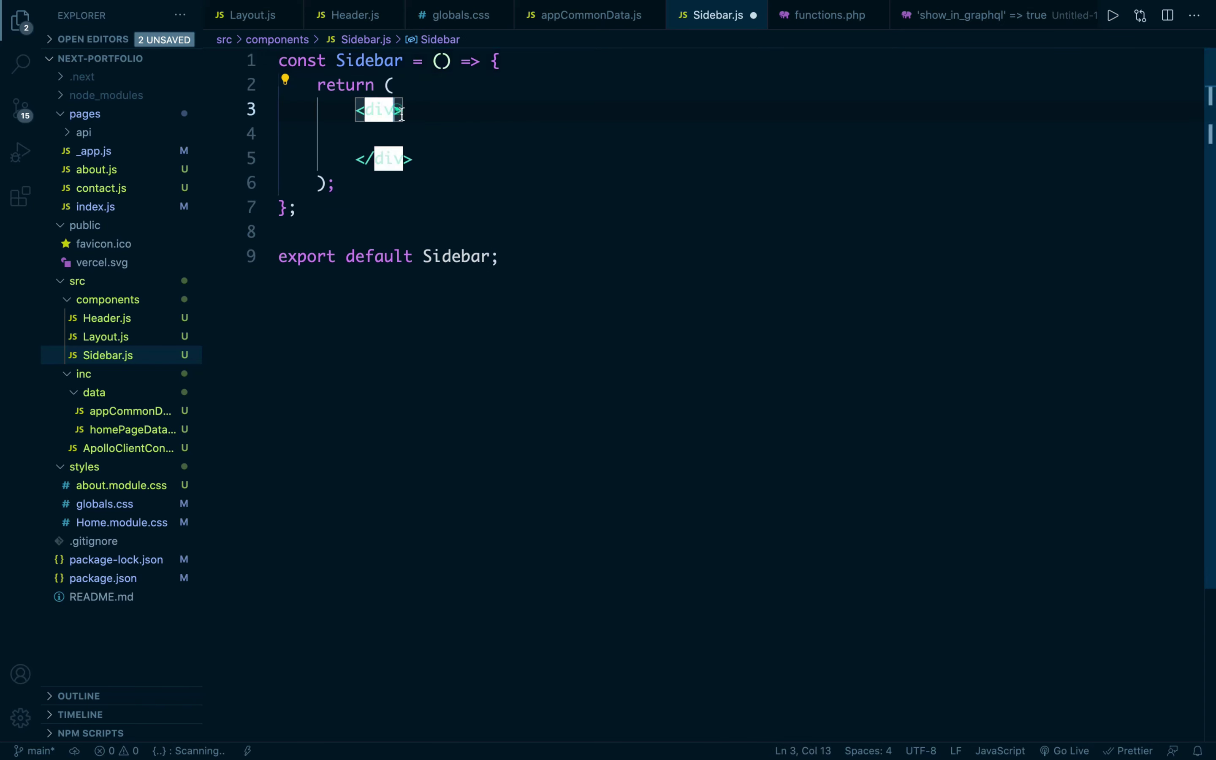
type("clas")
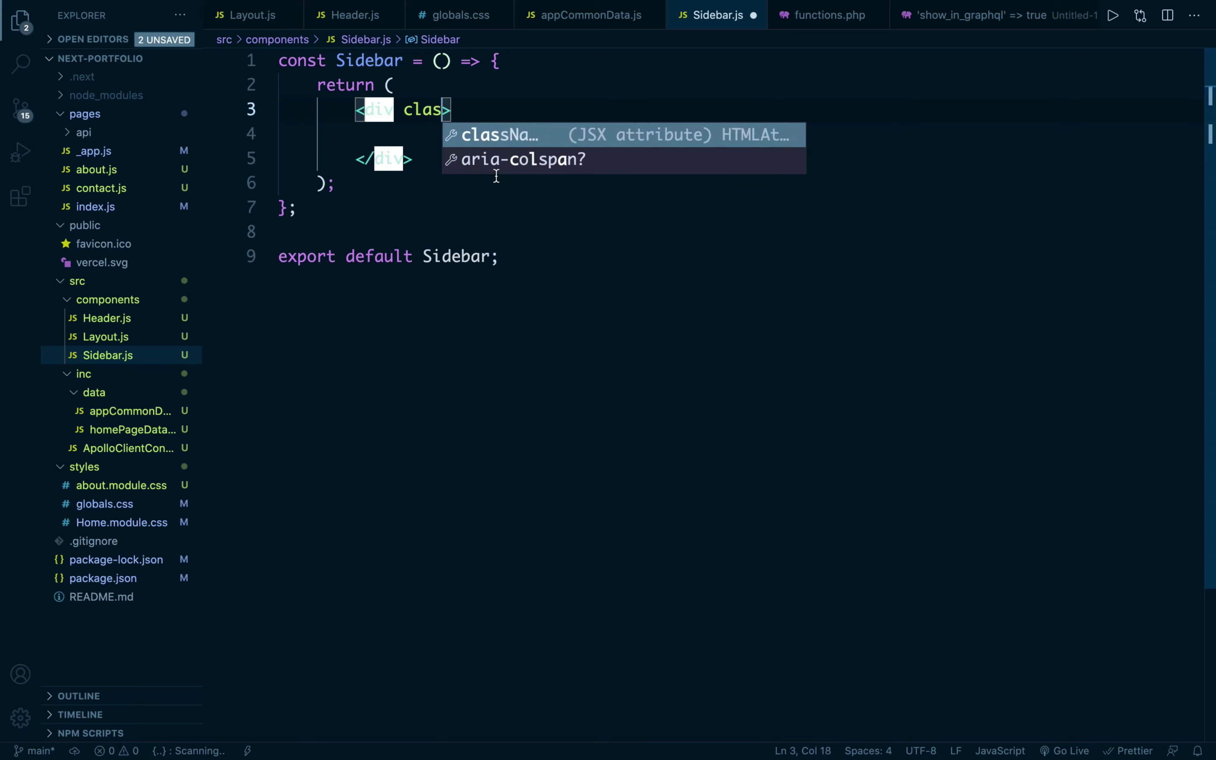